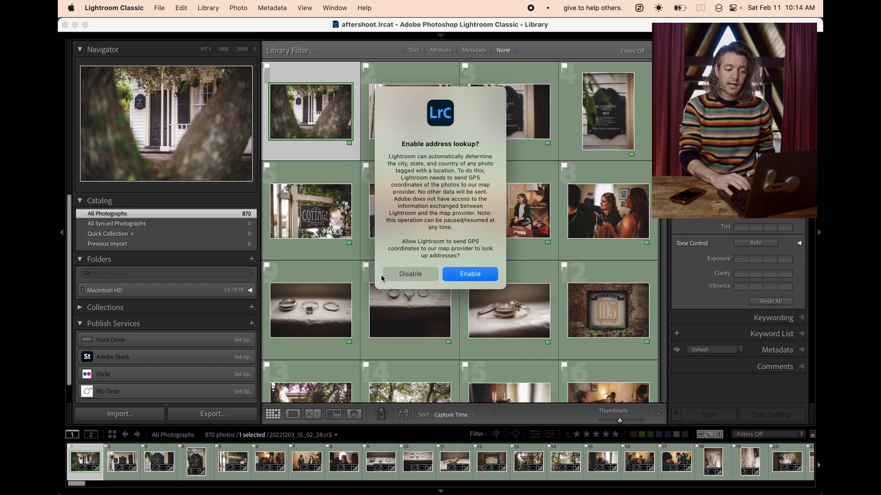
Step: Disable address lookup for the catalog and check the status of the background activities
click(413, 276)
click(97, 39)
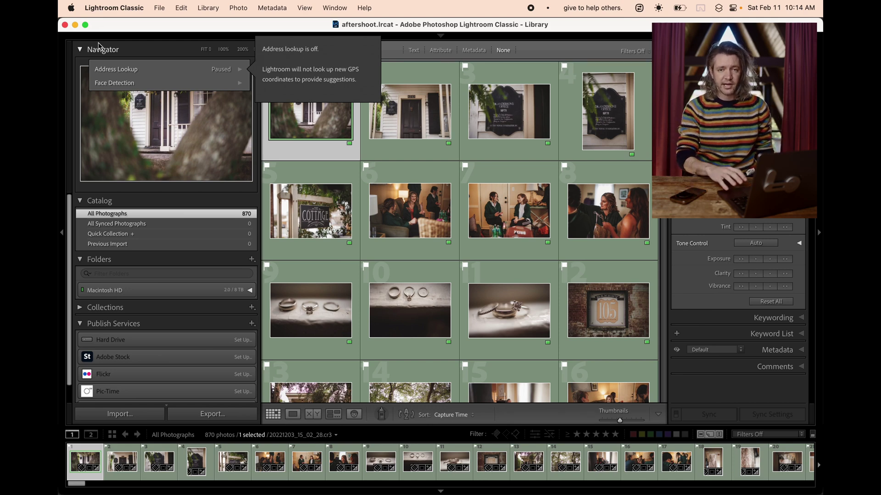
click(218, 23)
Step: Select all photos in the catalog and hide both side panels to widen the thumbnail grid
key(super+a)
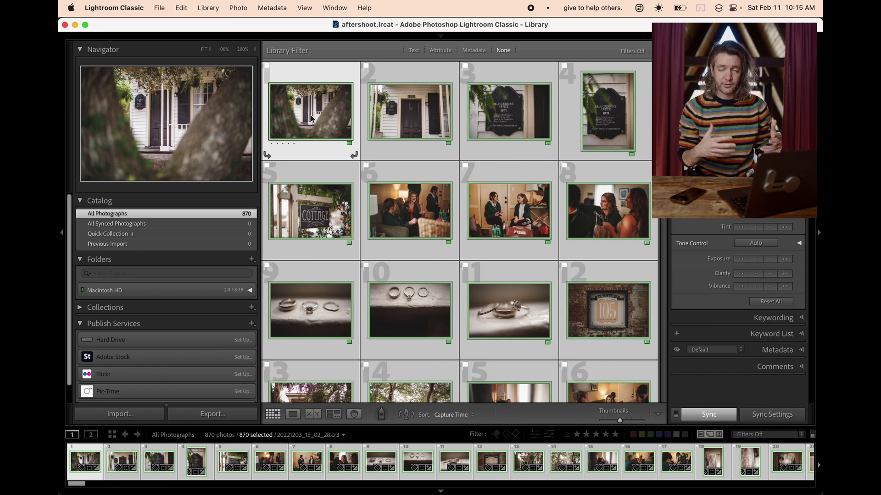
scroll(505, 224, down, 10)
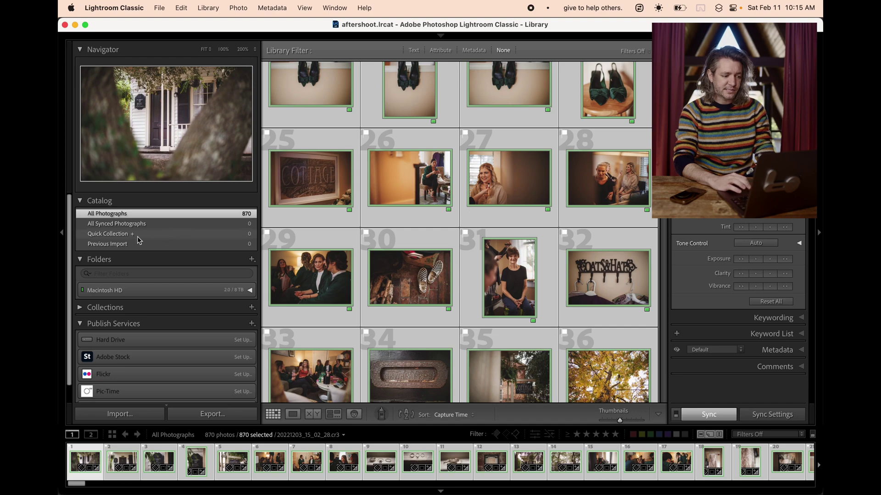
click(62, 234)
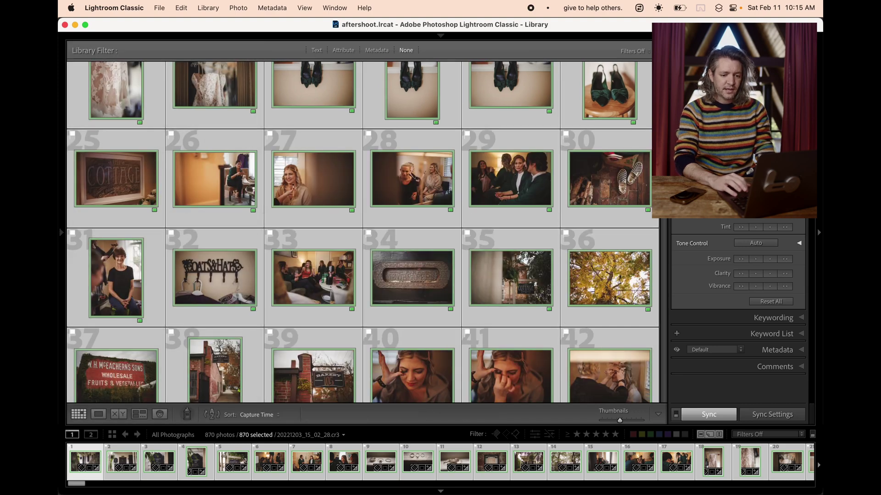
click(820, 234)
Step: Look through the full grid of wedding photos to the end of the catalog and return to the first image
scroll(449, 290, down, 15)
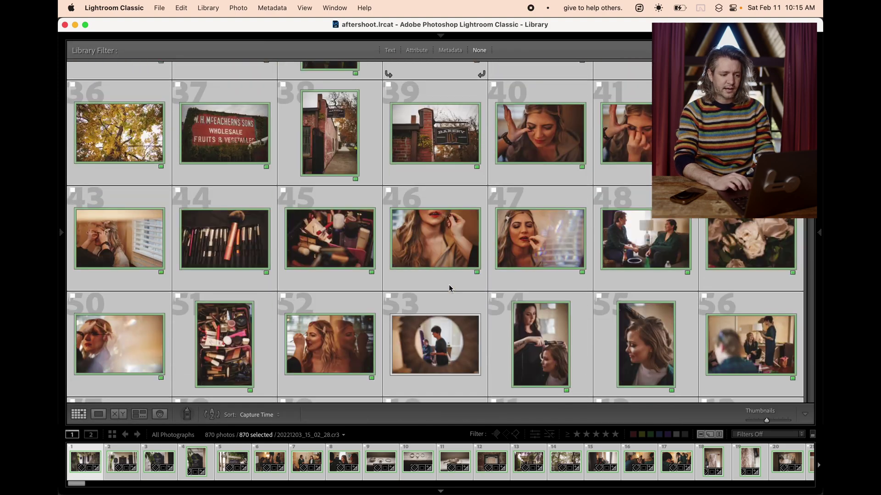
scroll(449, 288, down, 20)
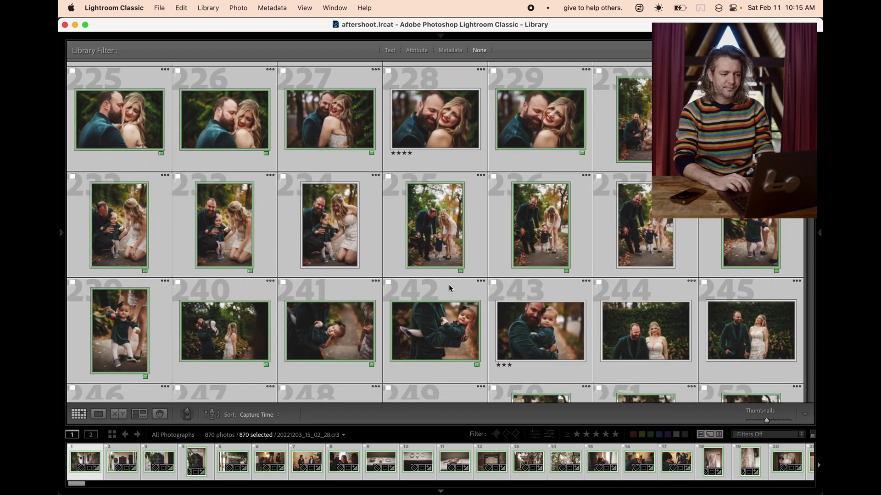
scroll(449, 288, down, 5)
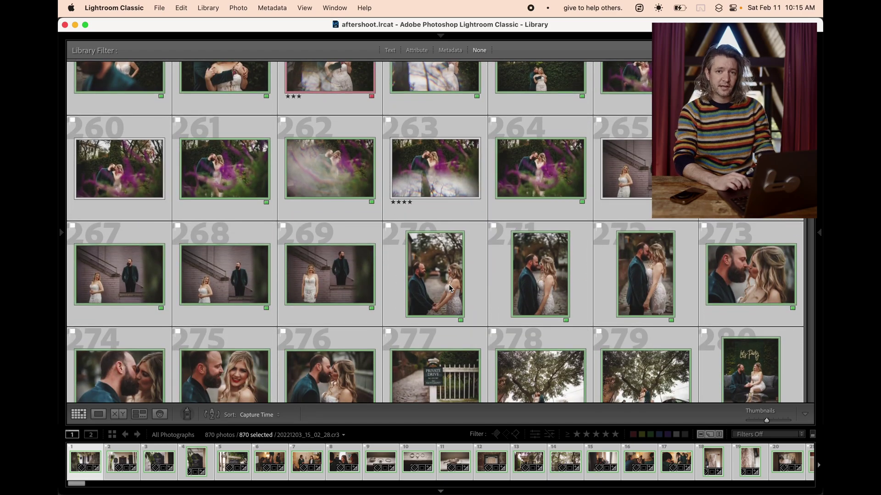
scroll(450, 288, down, 5)
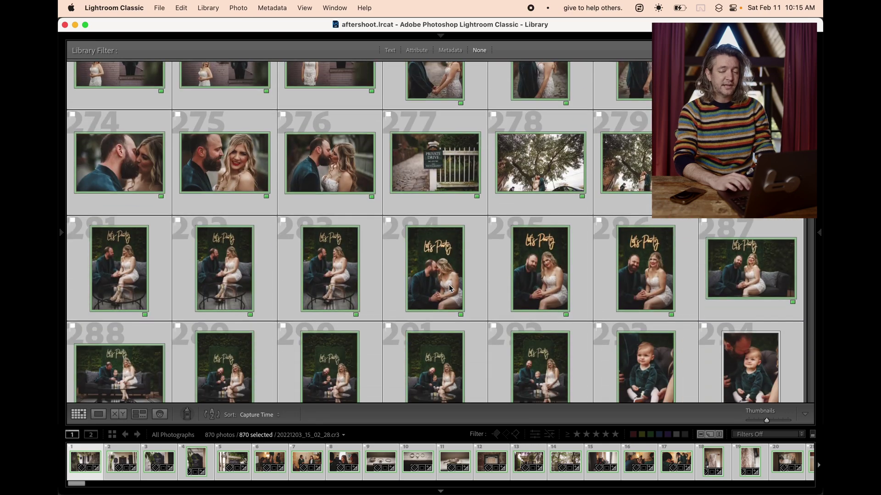
scroll(449, 288, down, 5)
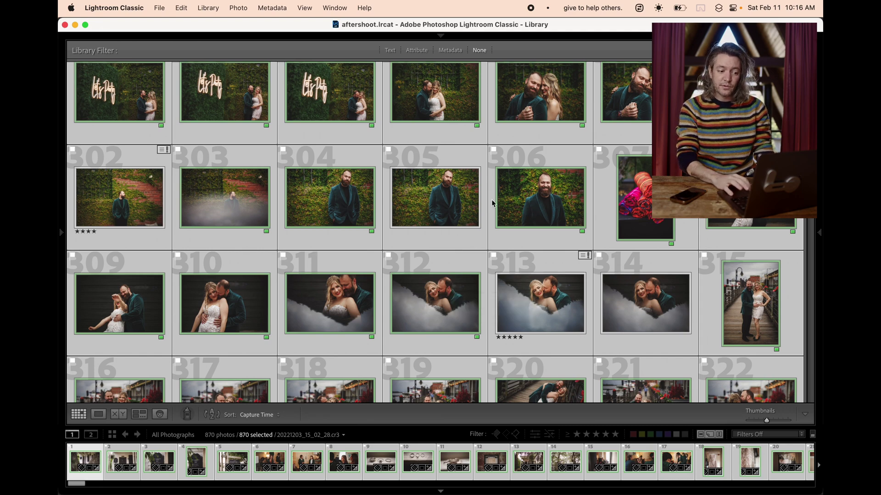
click(535, 200)
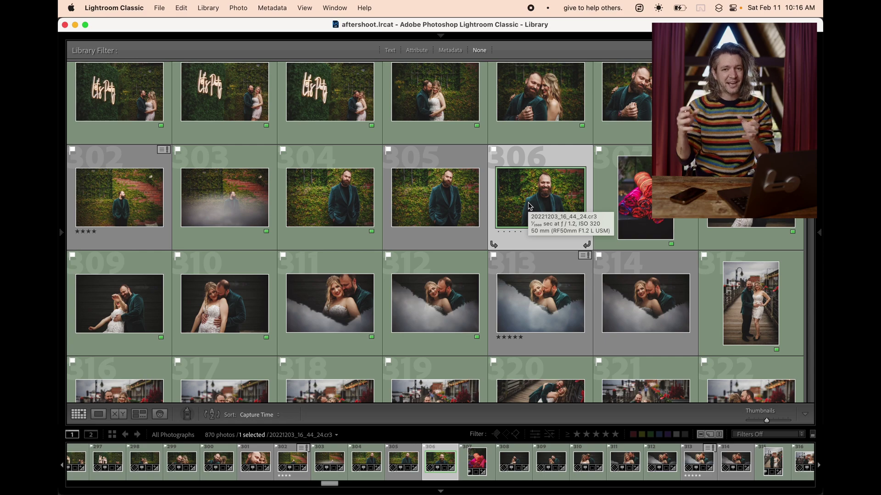
scroll(530, 206, down, 15)
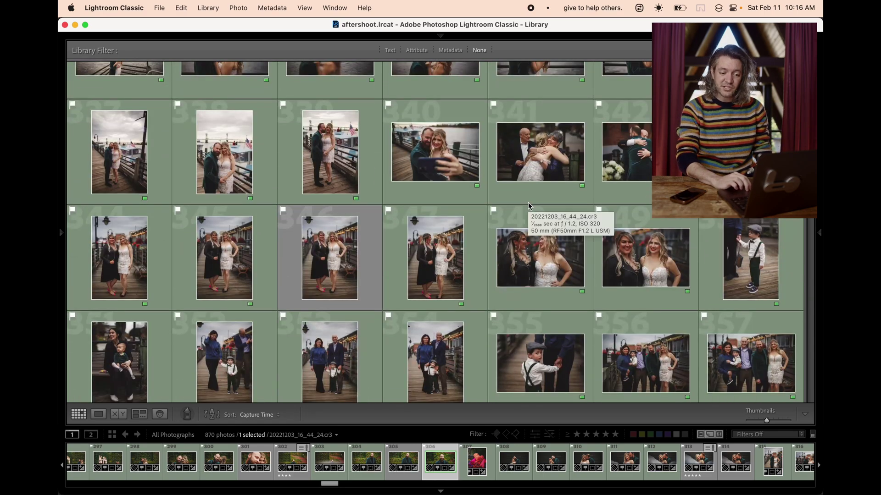
scroll(530, 206, down, 8)
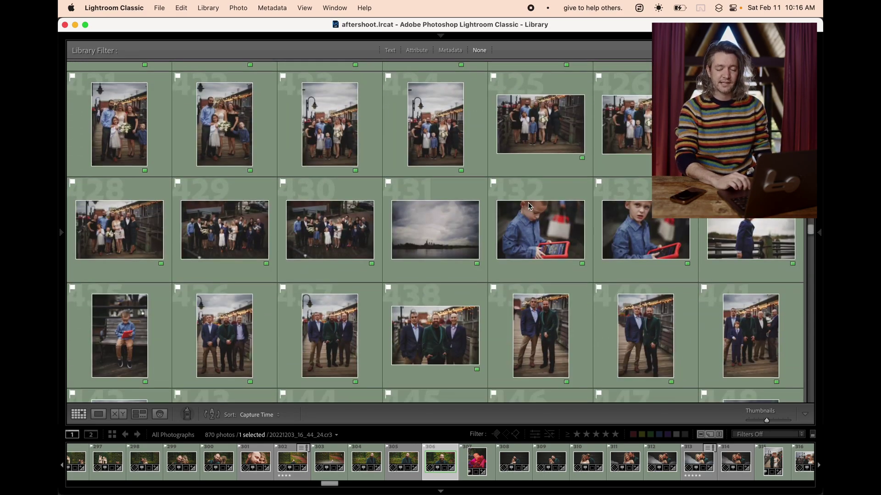
scroll(530, 206, down, 15)
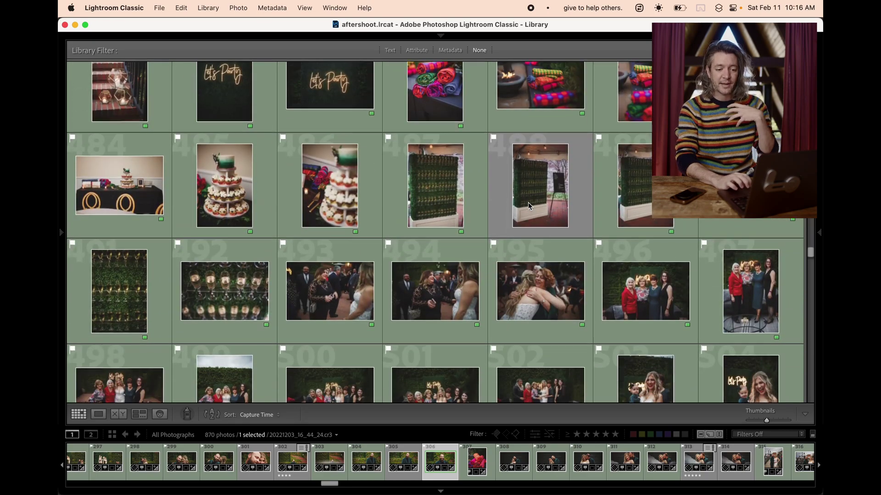
scroll(530, 206, down, 15)
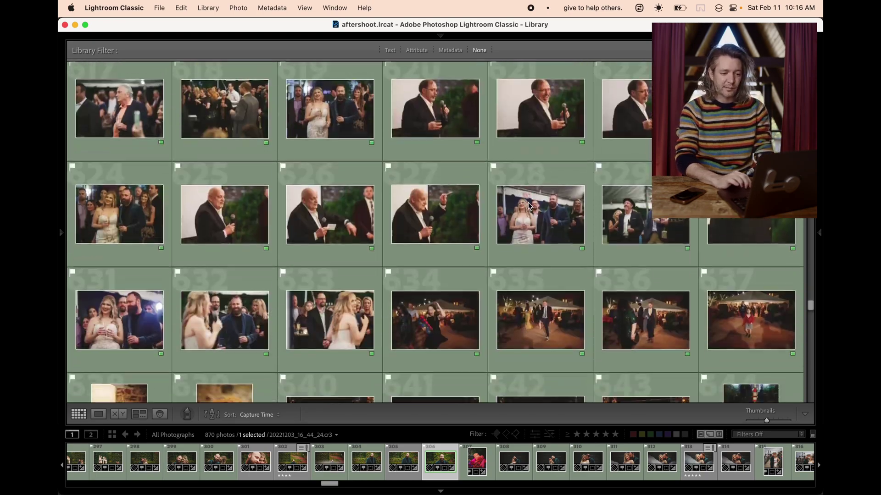
scroll(530, 206, down, 20)
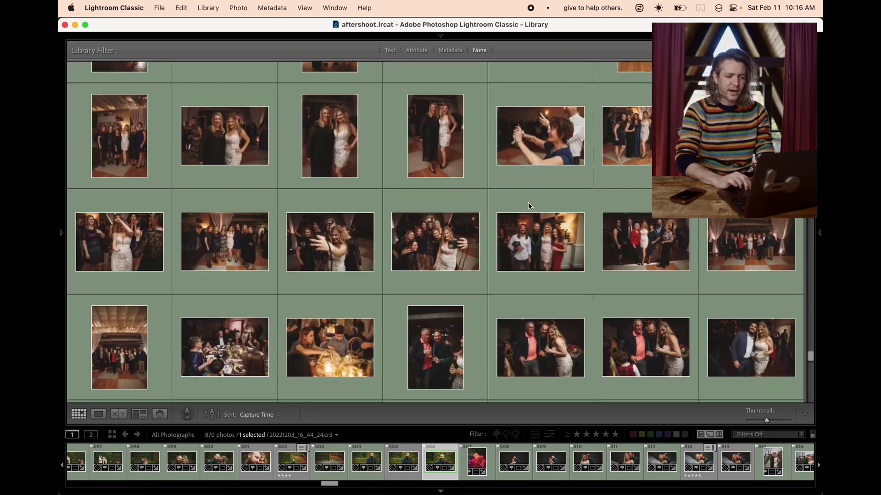
scroll(530, 206, down, 8)
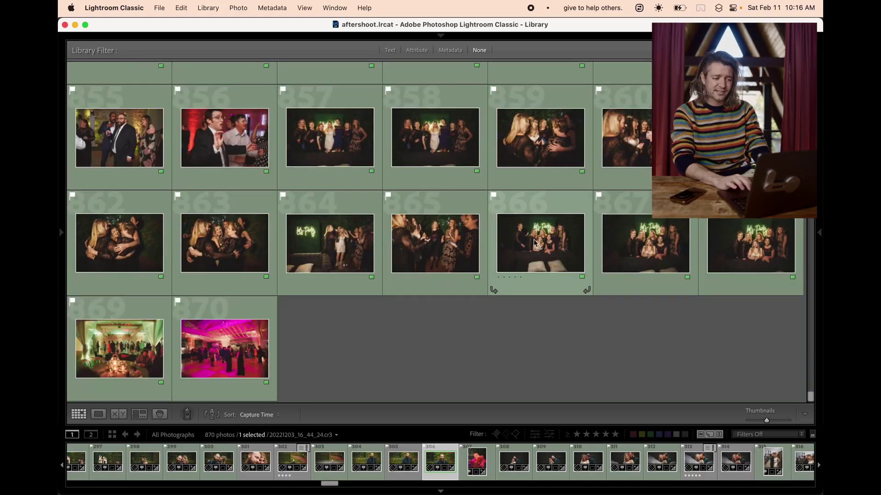
scroll(528, 205, up, 20)
scroll(535, 248, up, 20)
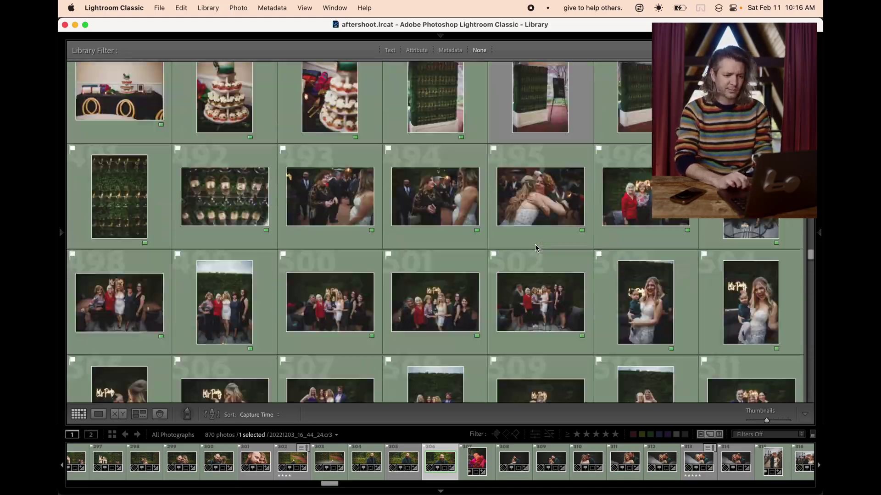
scroll(536, 248, up, 15)
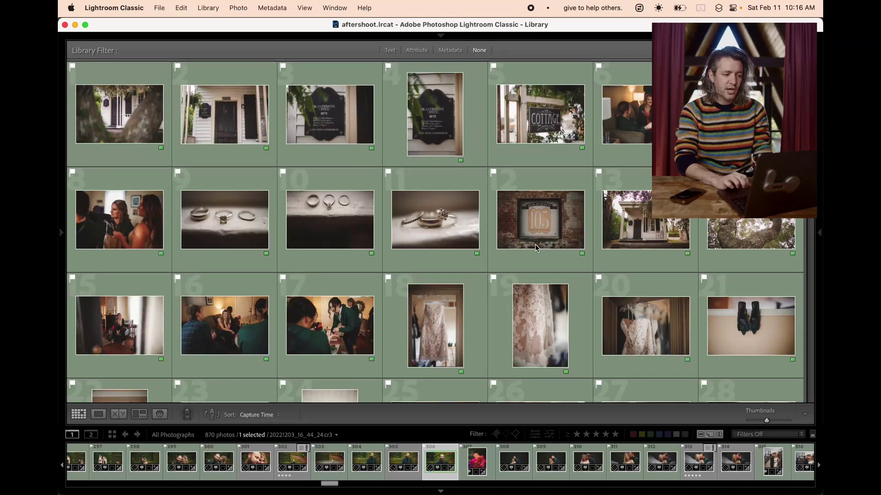
Step: Select all photos in the catalog with the first image as the active one
click(122, 109)
key(super+a)
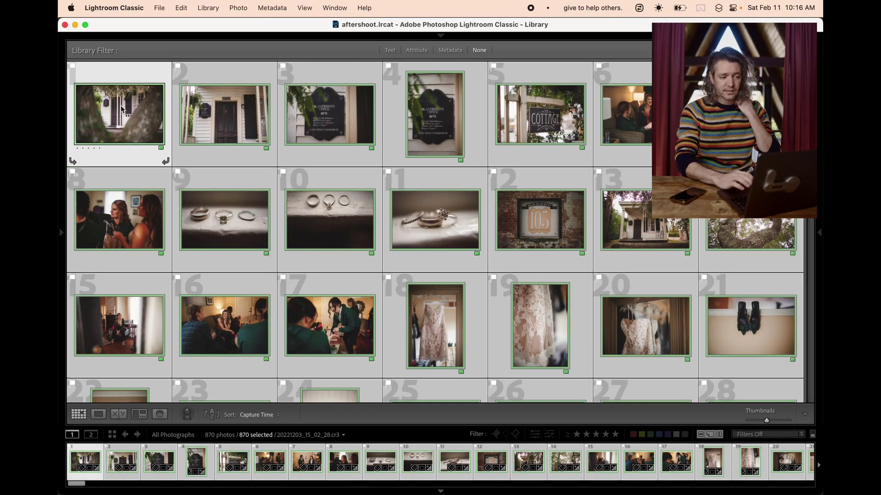
mouse_move(180, 29)
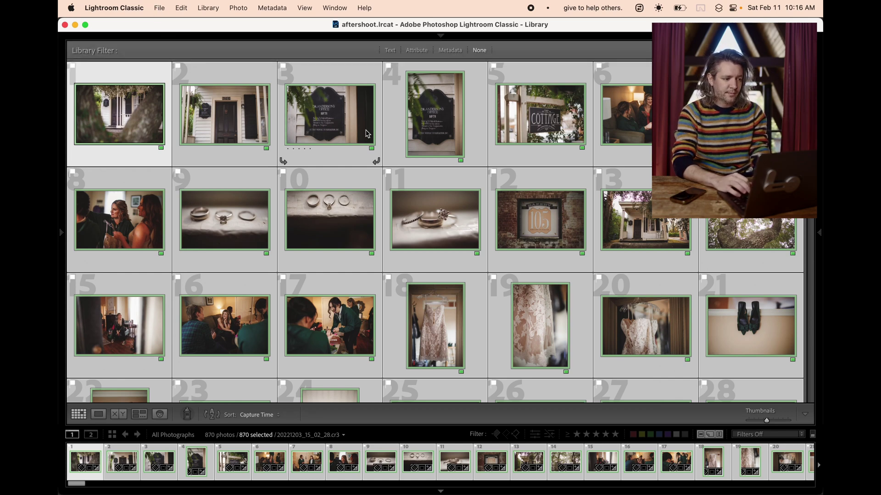
Step: Switch from Lightroom Classic to Aftershoot and create a new album for editing
key(super+comma)
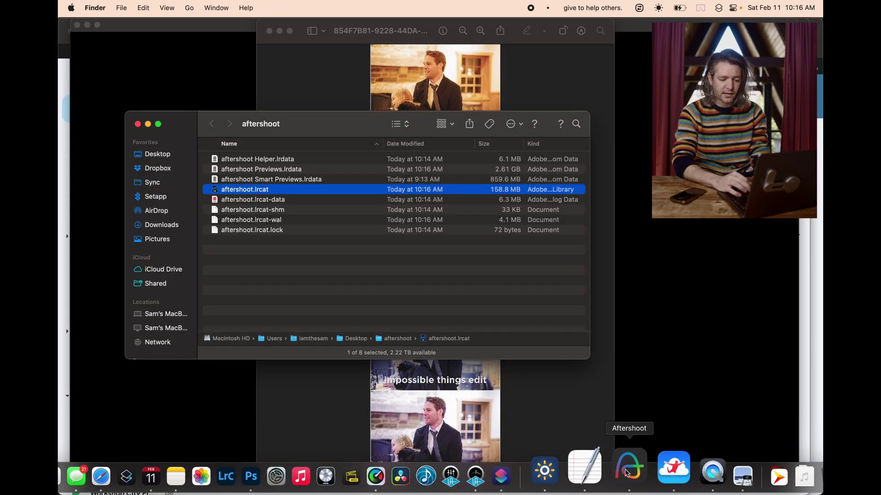
click(627, 472)
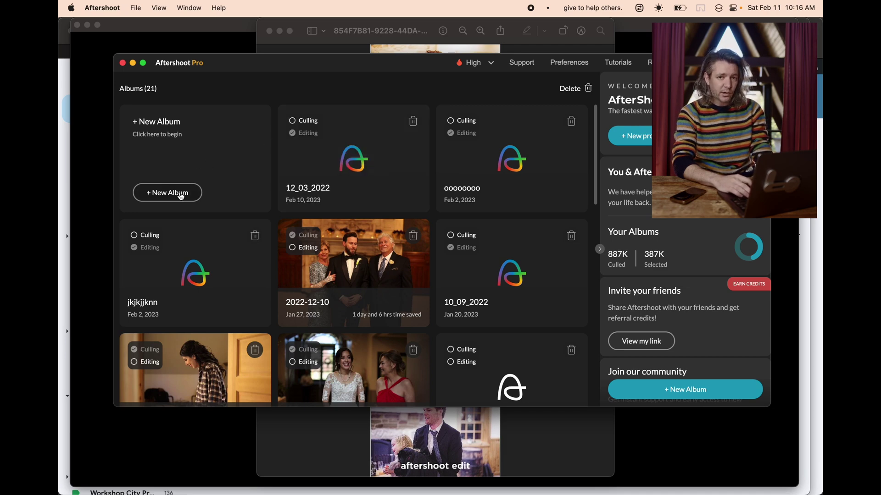
click(182, 194)
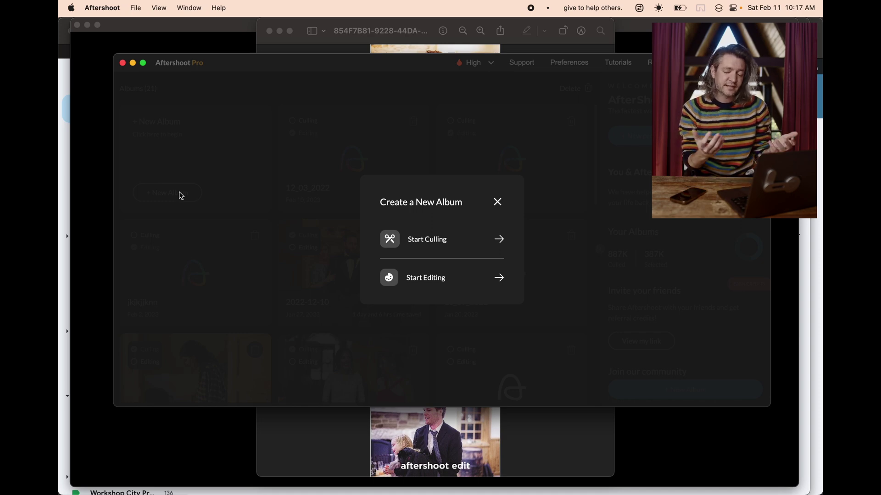
click(426, 278)
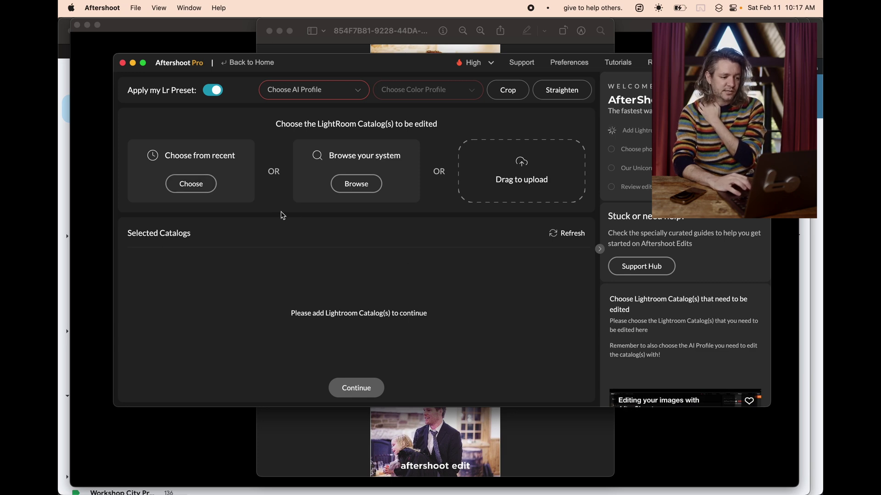
Step: Add the aftershoot.lrcat catalog to the album from the recent Lightroom catalogs
click(196, 186)
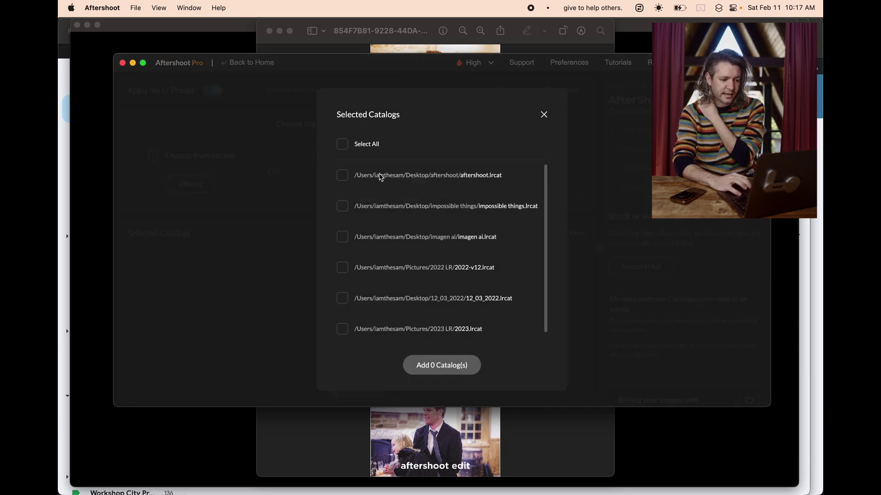
click(343, 176)
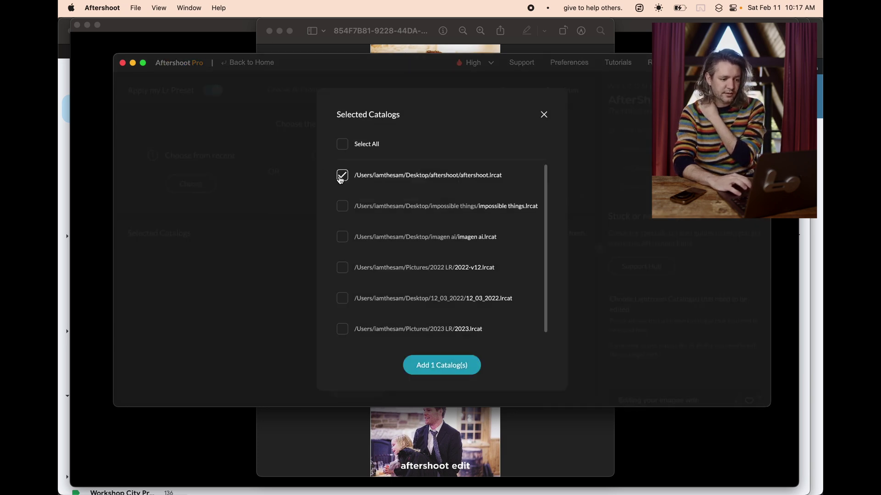
click(436, 367)
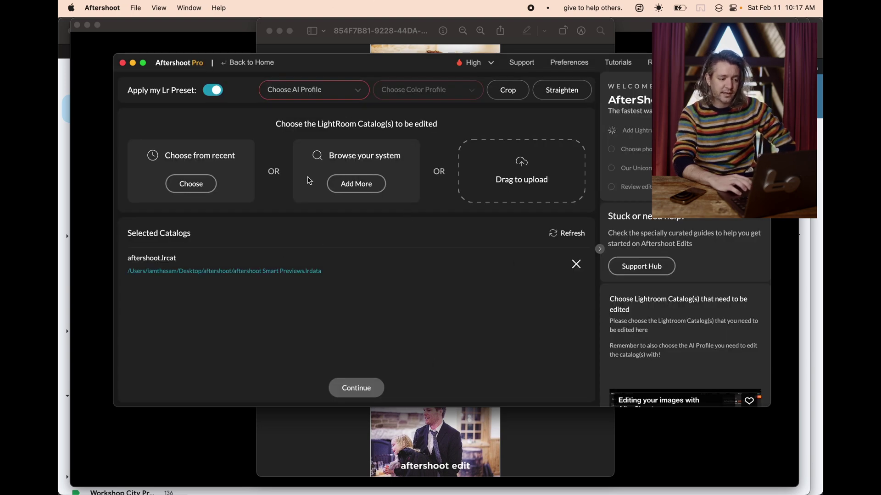
Step: Choose bitcrusher min as the AI profile for editing the catalog
click(346, 96)
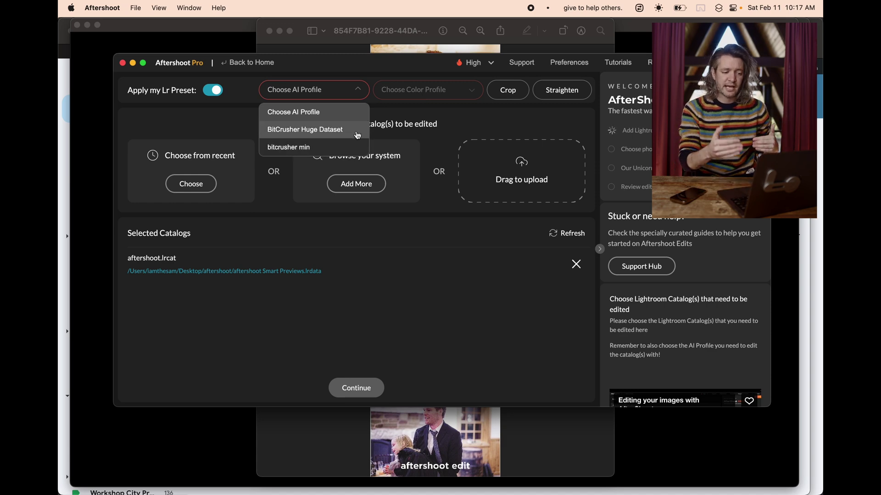
click(294, 148)
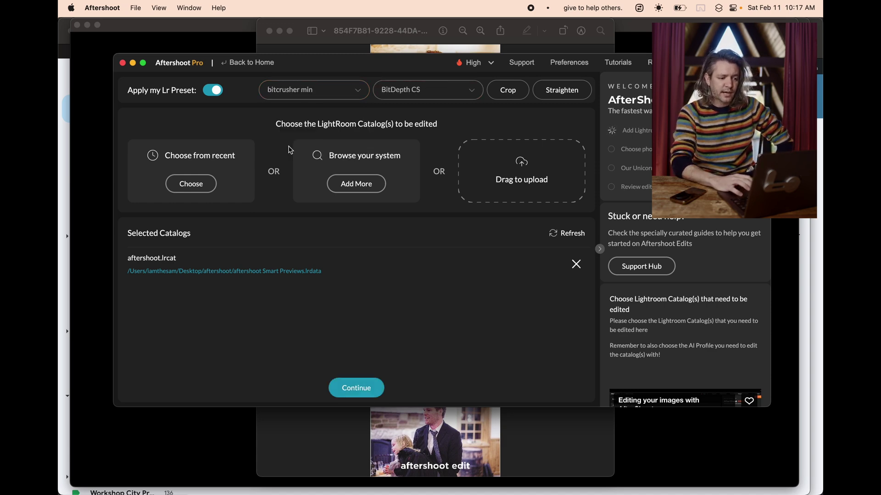
click(317, 95)
click(297, 147)
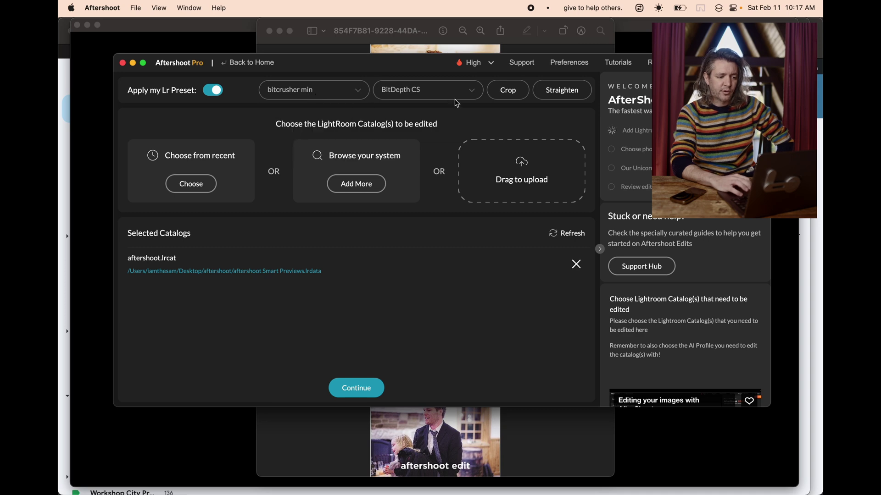
Step: Try to use BitDepth CS as the color profile for the edit
click(436, 95)
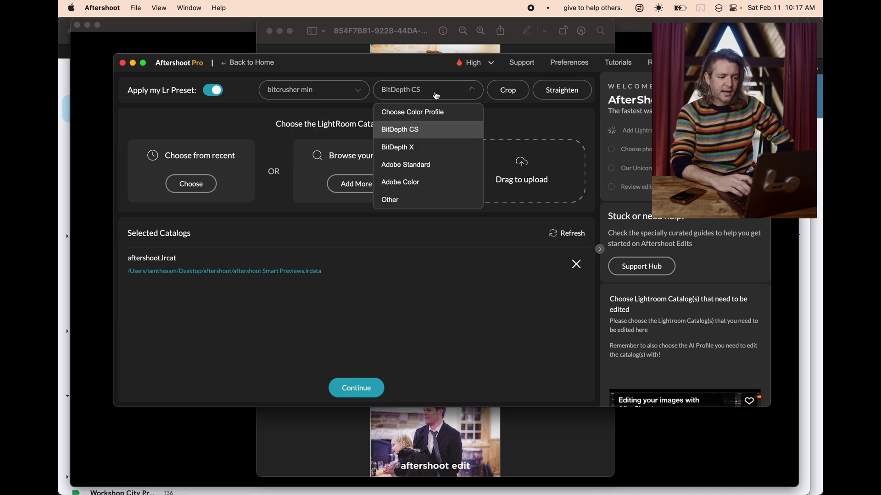
click(426, 133)
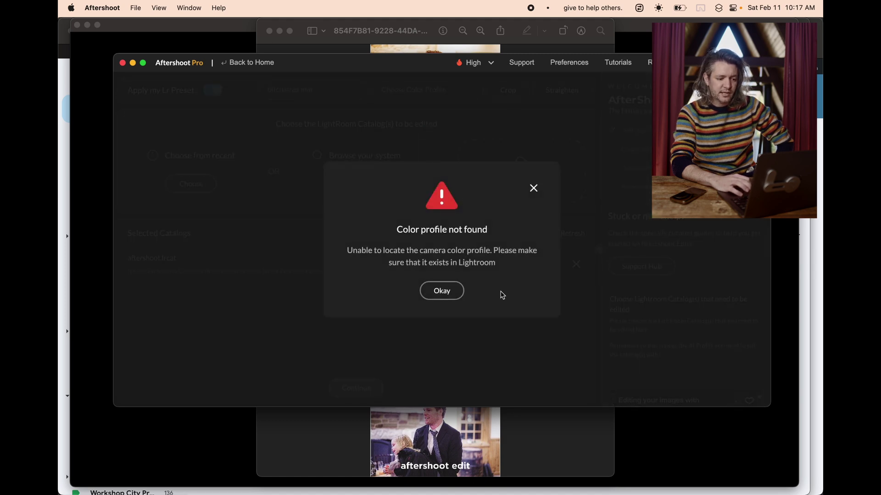
click(443, 291)
Step: Set the color profile to Adobe Standard, turn on straightening for the edit, and continue to the photo selection
click(428, 92)
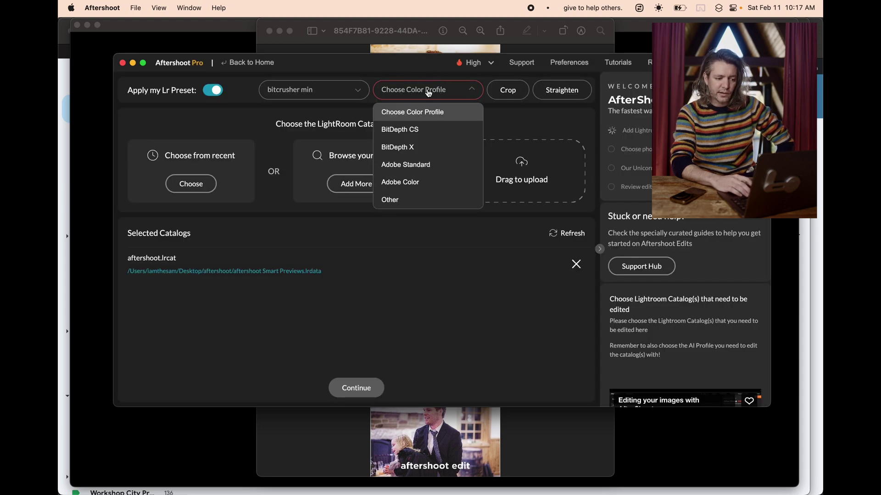
click(418, 147)
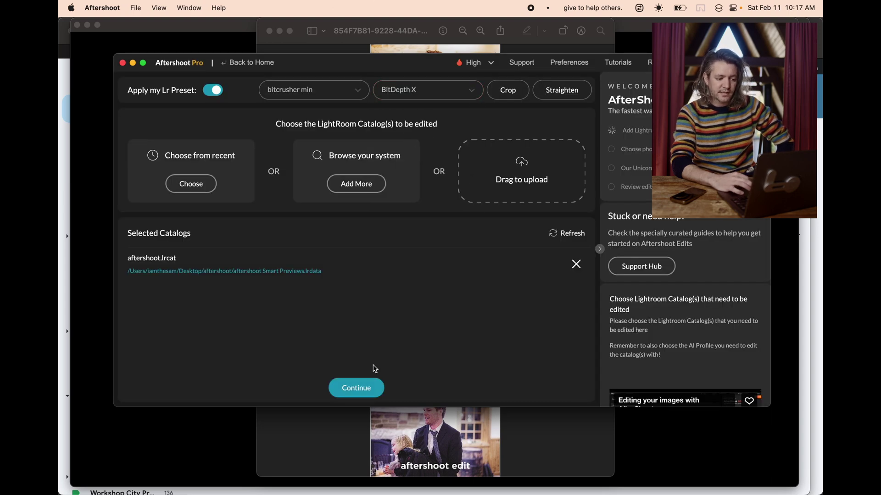
click(417, 91)
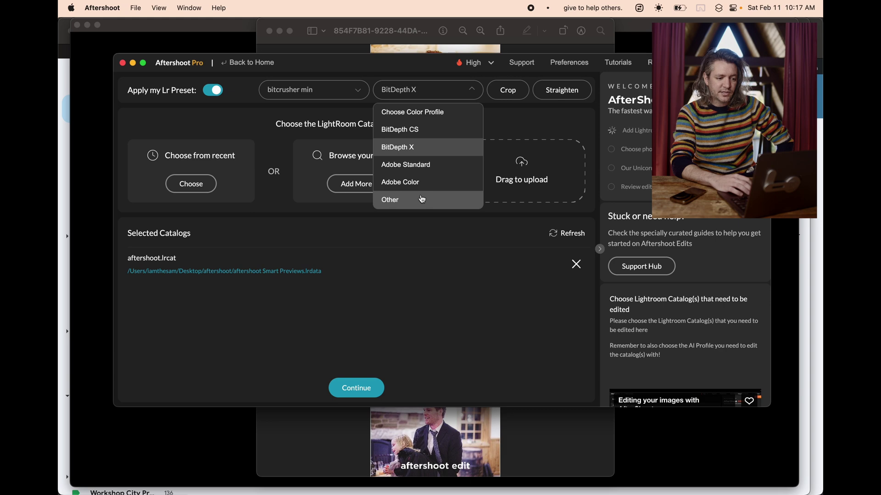
click(429, 171)
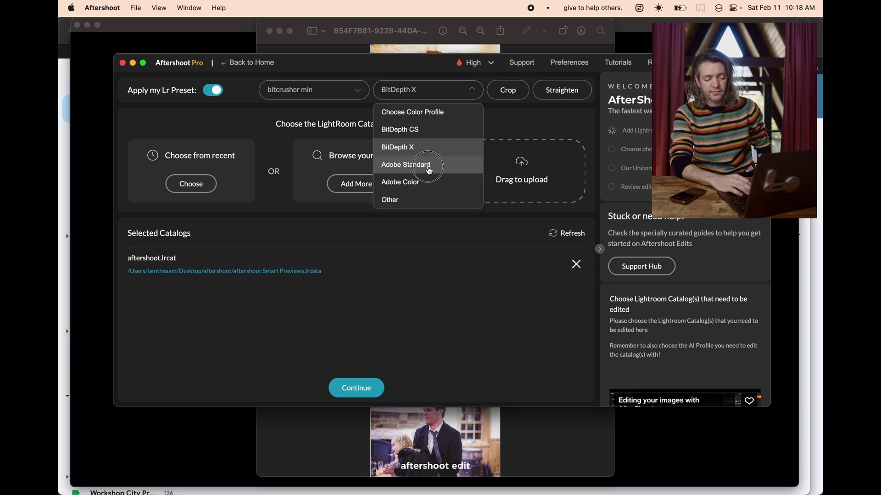
click(558, 94)
click(360, 388)
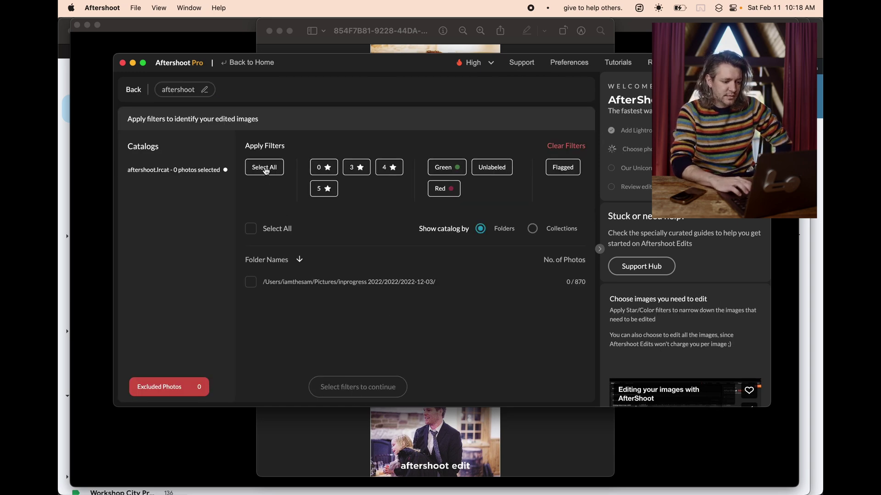
Step: Select all photos in the catalog's 2022-12-03 folder and start the AI edit on them
click(255, 287)
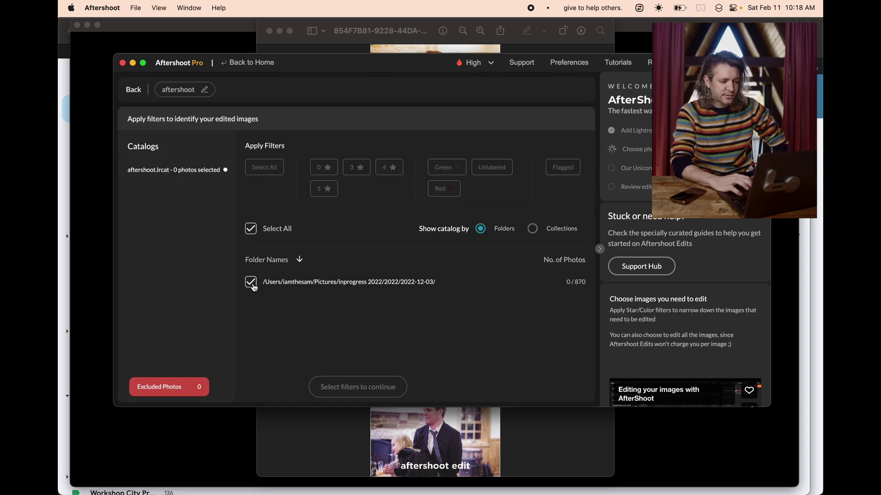
click(270, 171)
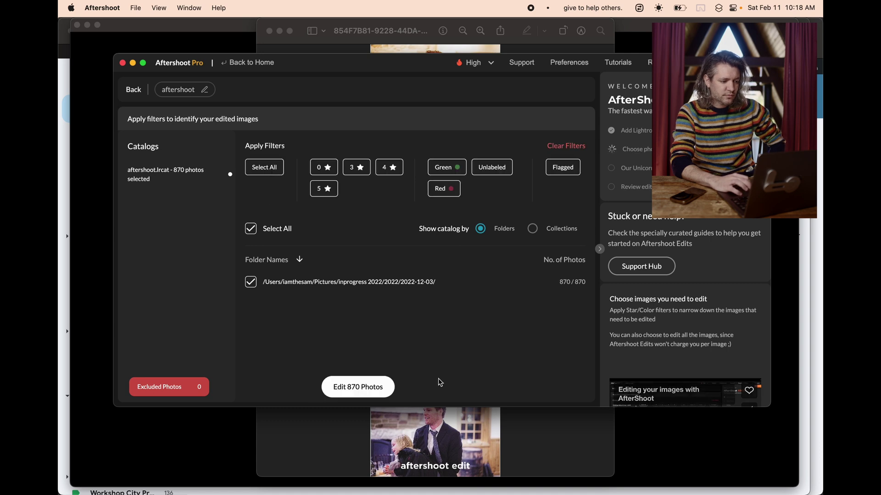
click(359, 391)
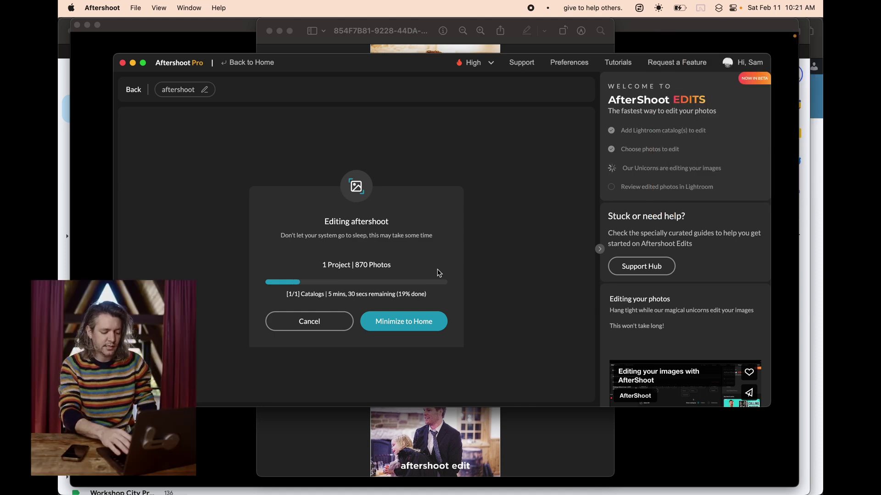
Step: Open iStatistica Pro and examine the processor and memory load of the aftershoot-edits processes
key(alt+space)
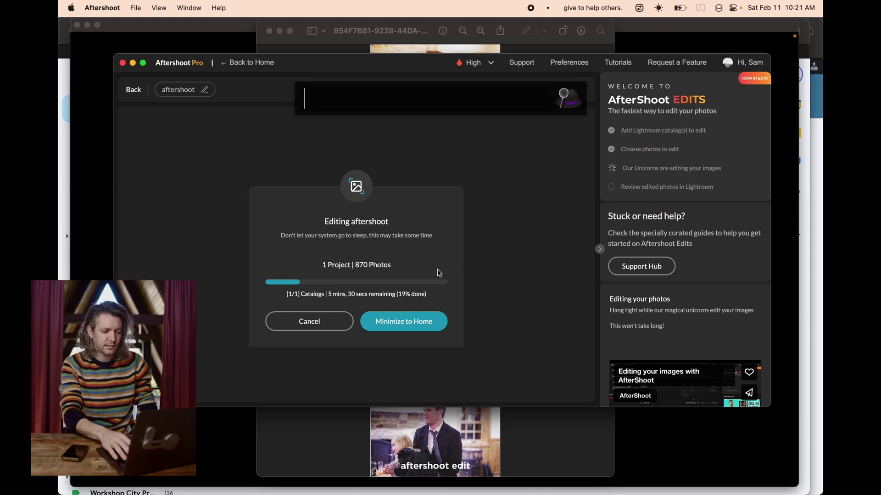
text(sta)
key(Return)
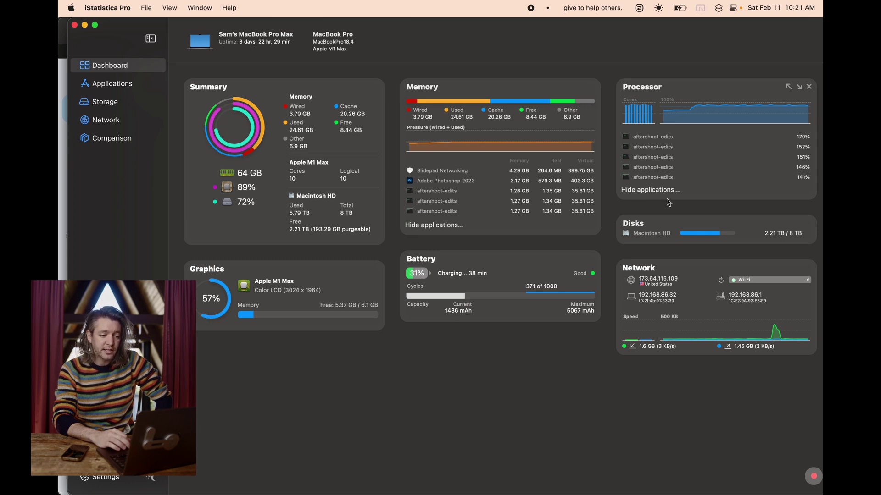
click(84, 26)
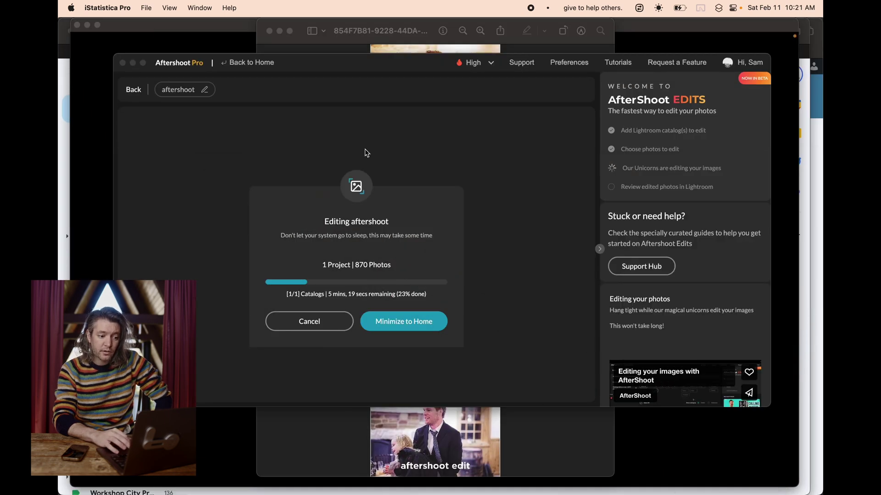
mouse_move(599, 481)
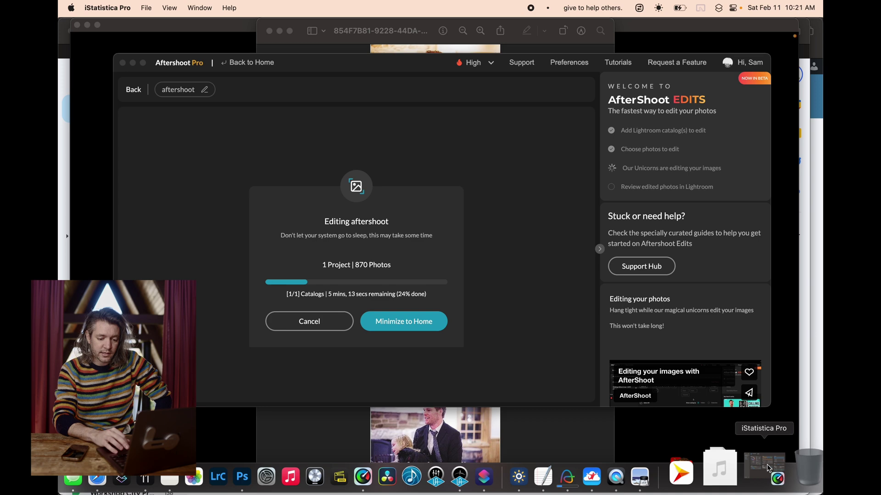
click(767, 467)
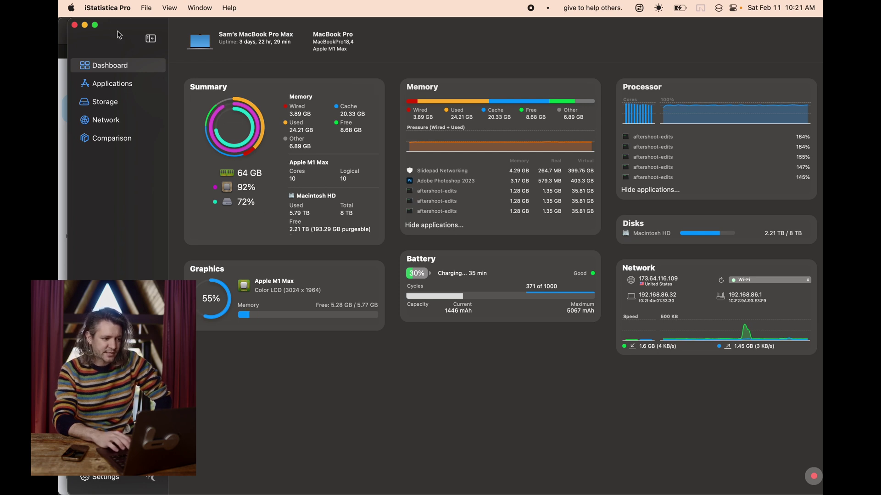
key(ctrl+alt+Return)
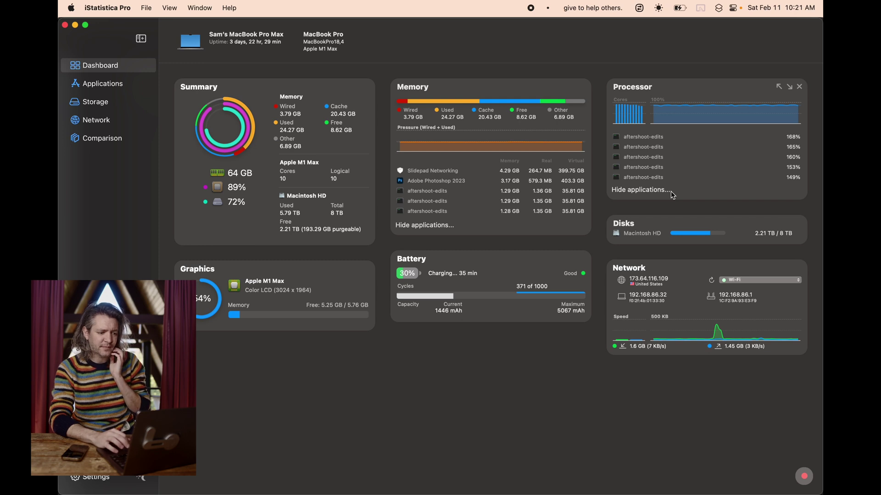
Step: View the computer's specifications in About This Mac, and close both that window and iStatistica Pro
click(71, 9)
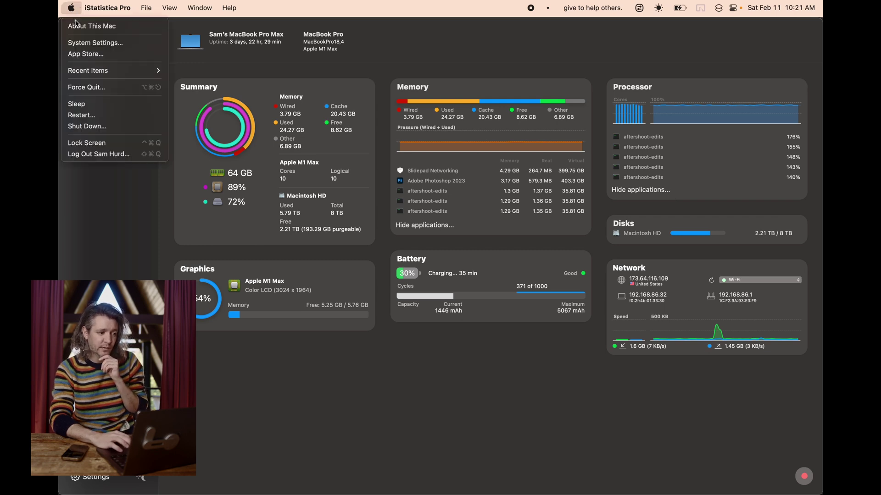
click(77, 25)
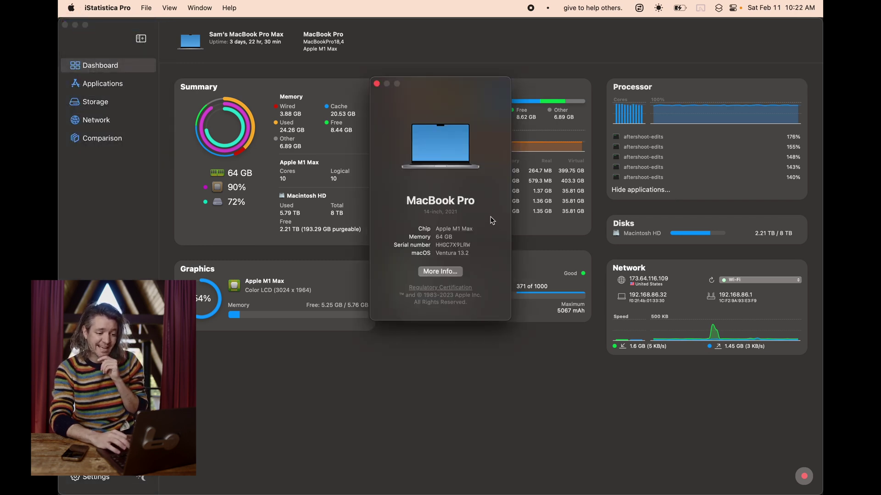
click(377, 84)
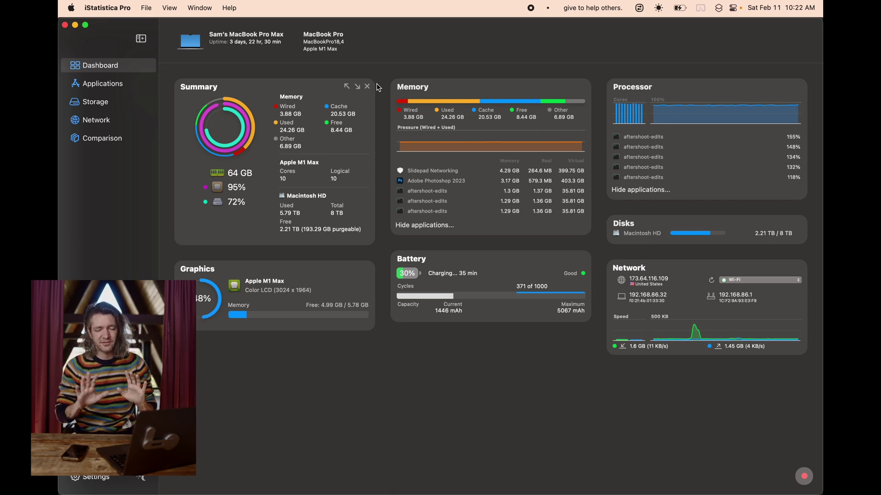
click(75, 25)
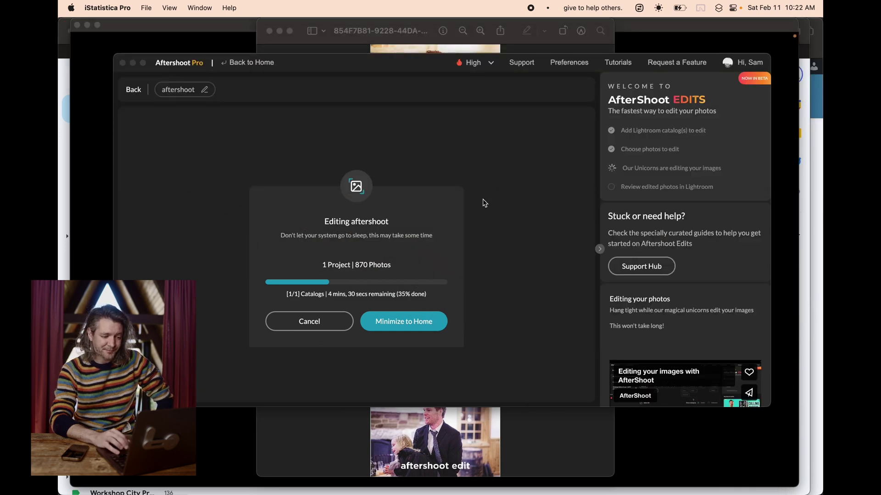
Step: Return to Aftershoot and open the edited aftershoot.lrcat catalog for review in Lightroom Classic
click(505, 210)
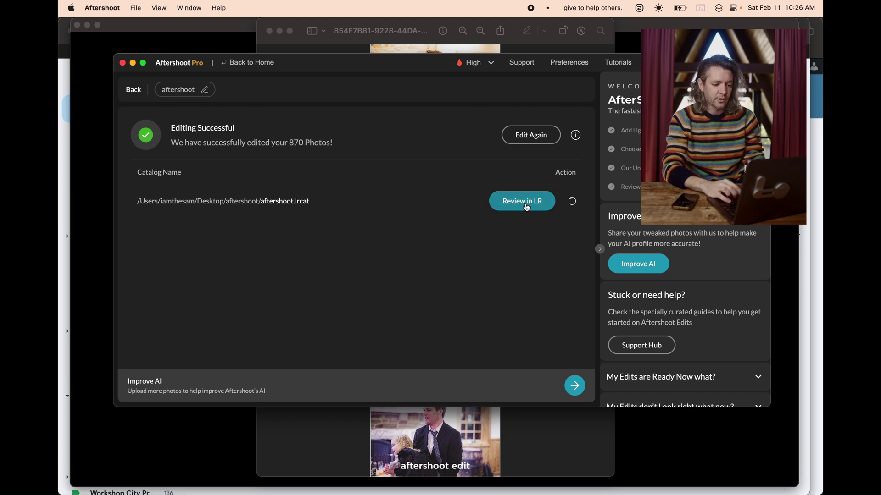
click(527, 207)
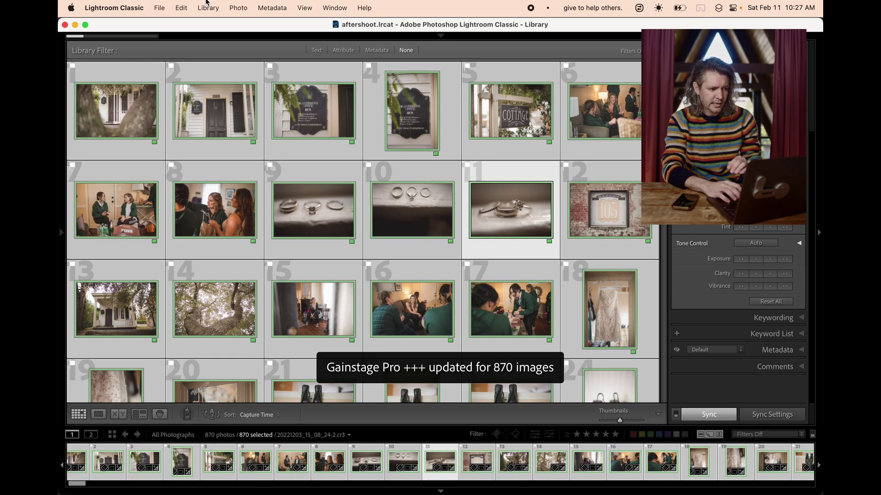
Step: Build previews for all selected photos in the aftershoot catalog, with only the first photo selected once the build has started
click(208, 8)
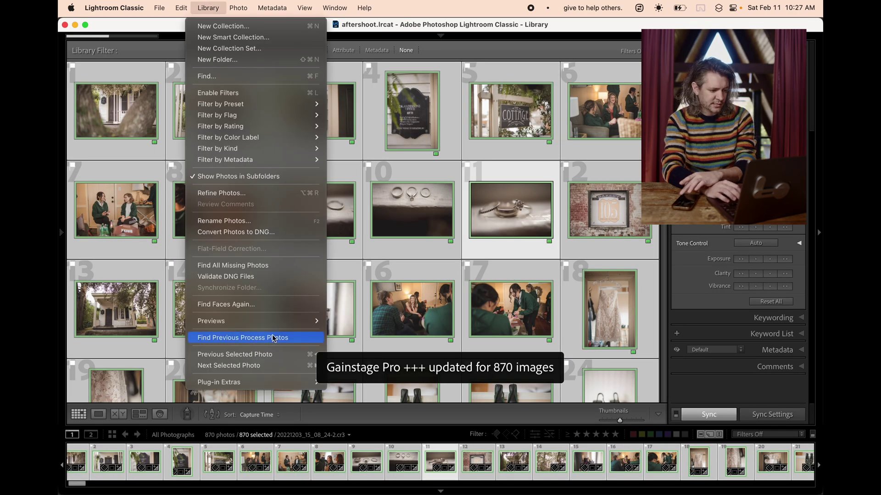
mouse_move(288, 320)
click(352, 322)
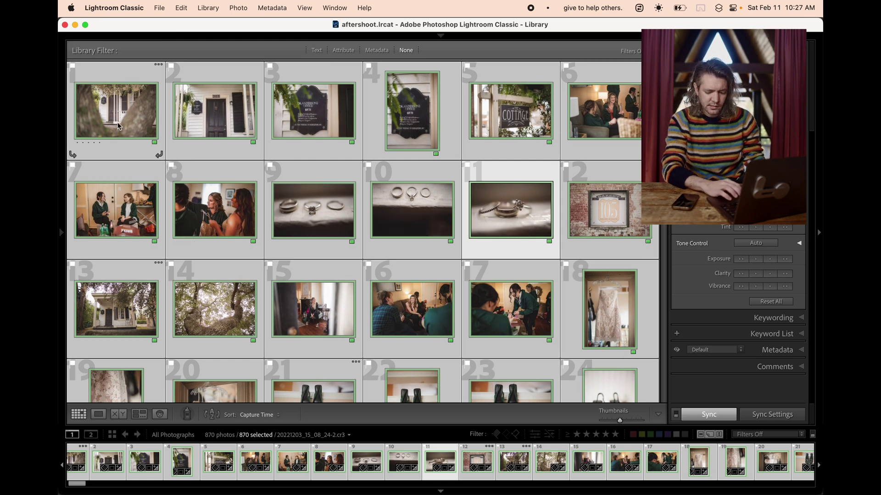
click(102, 107)
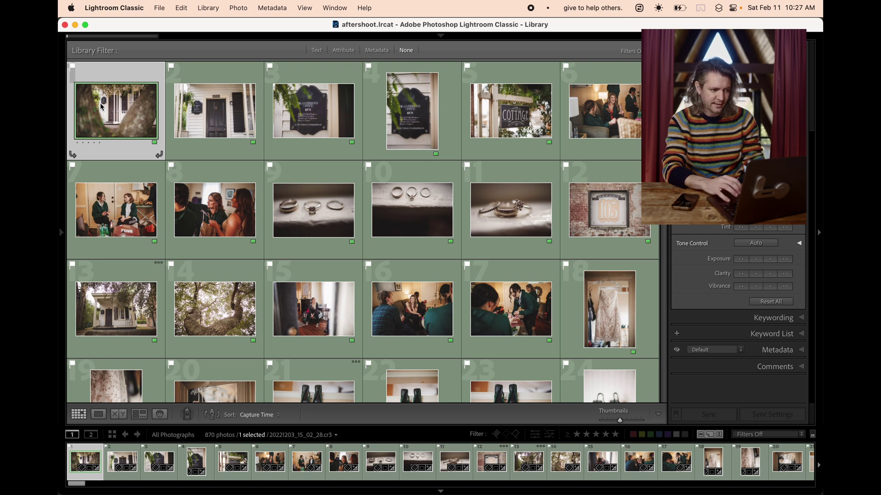
click(157, 52)
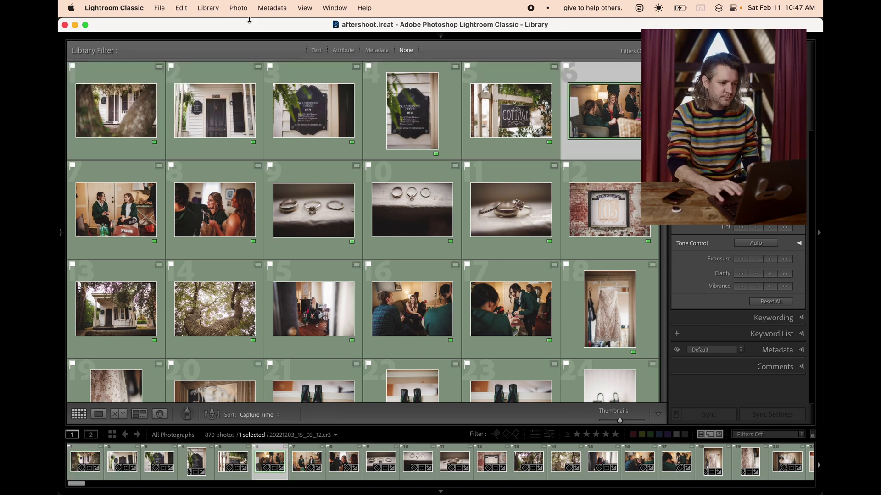
Step: Quit Lightroom Classic and open impossible things.lrcat from the impossible things folder on the desktop
mouse_move(226, 37)
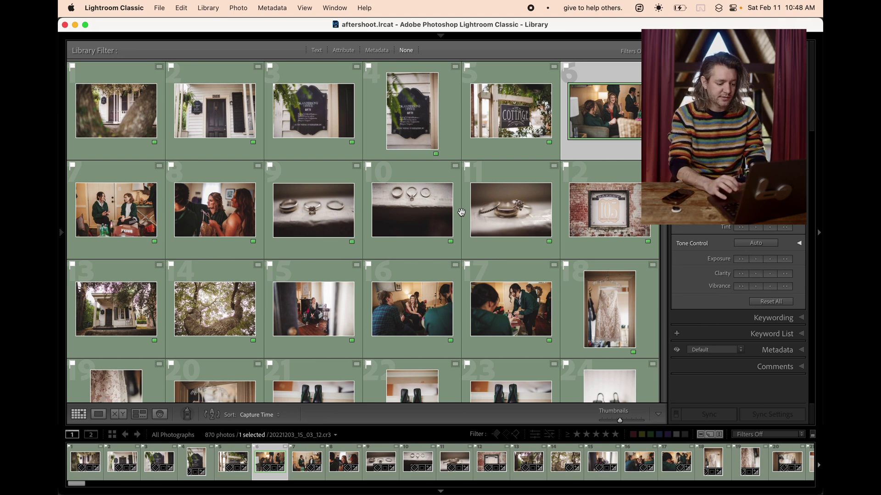
mouse_move(159, 29)
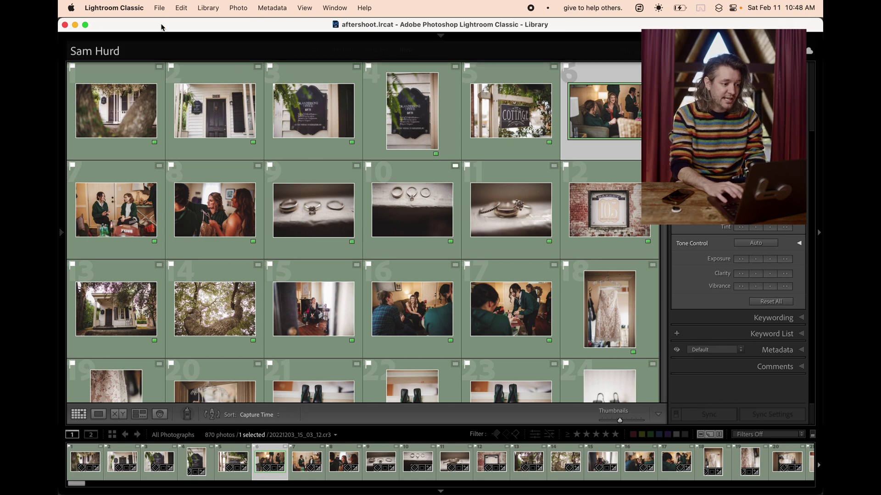
key(super+q)
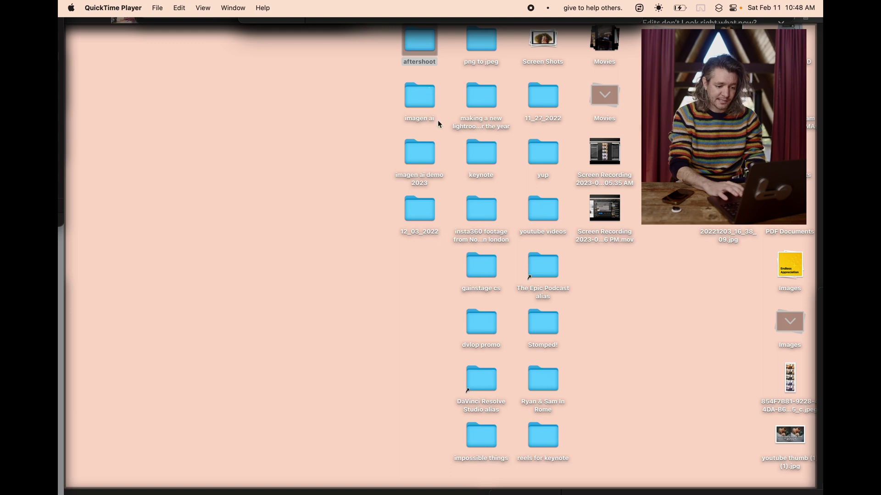
click(485, 432)
double_click(486, 435)
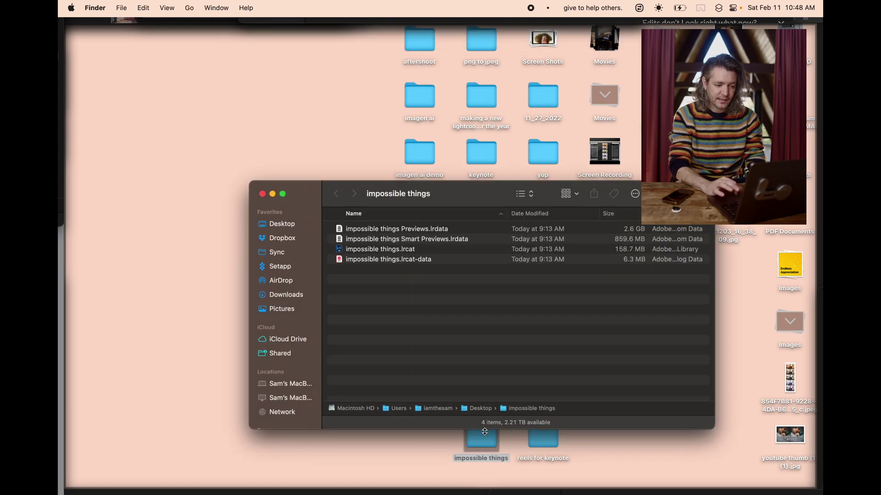
click(401, 250)
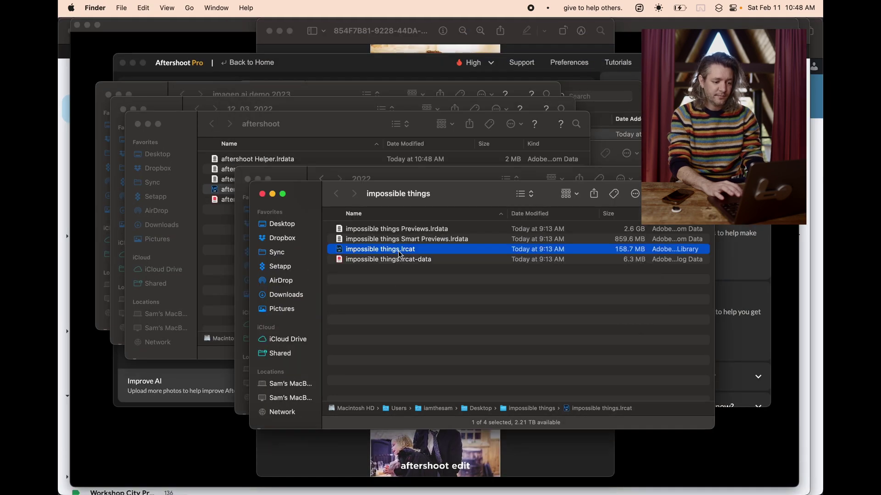
double_click(400, 255)
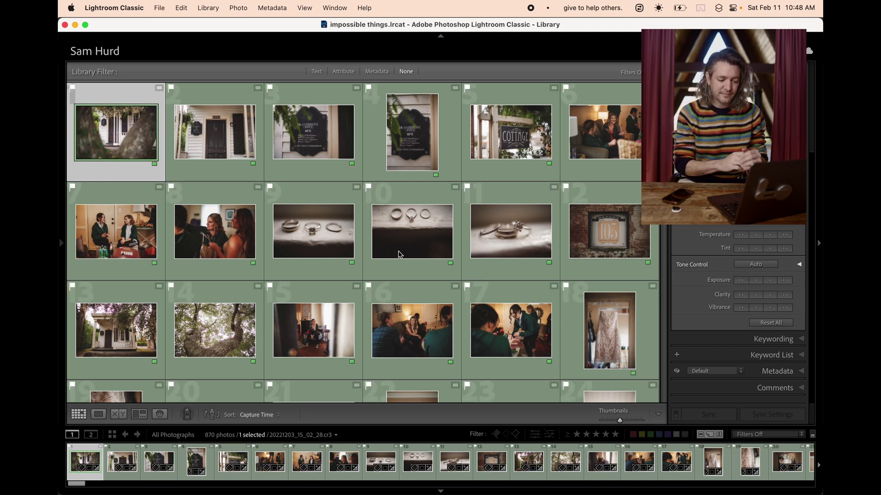
Step: Check Lightroom's background activity status and select photo 20221203_15_58_52.cr3 in the impossible things catalog grid
key(super+Tab)
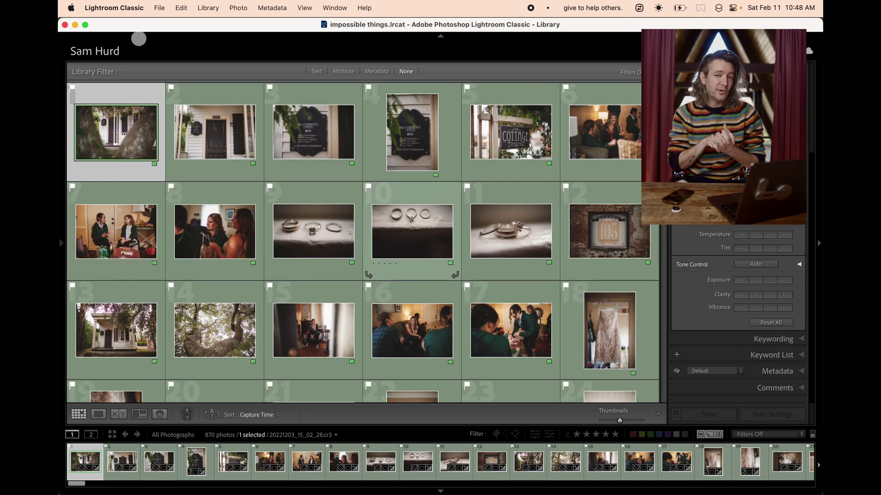
click(99, 48)
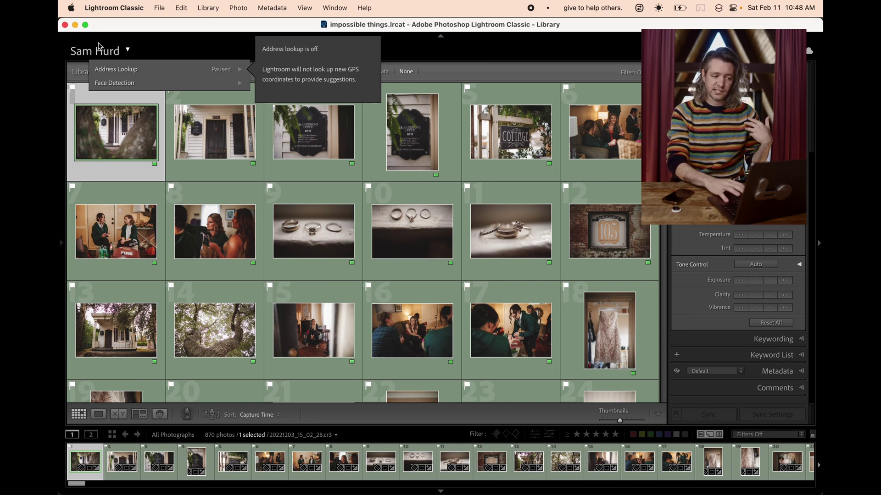
click(511, 44)
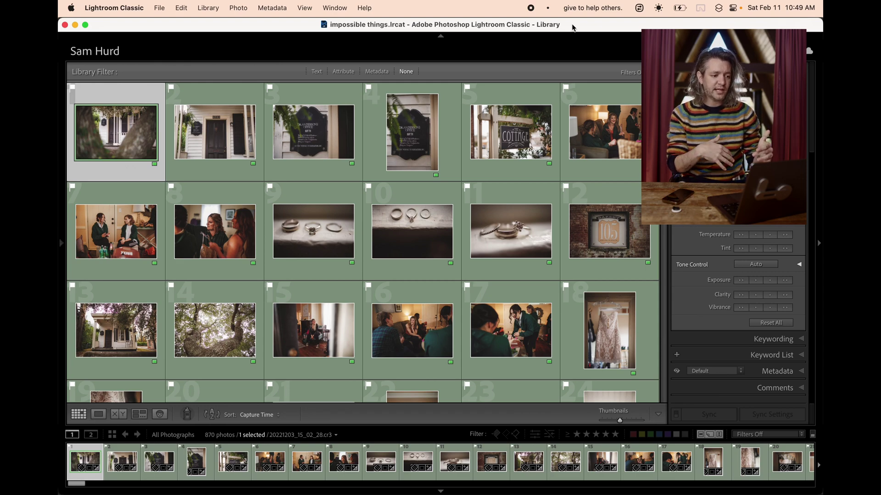
scroll(553, 237, down, 12)
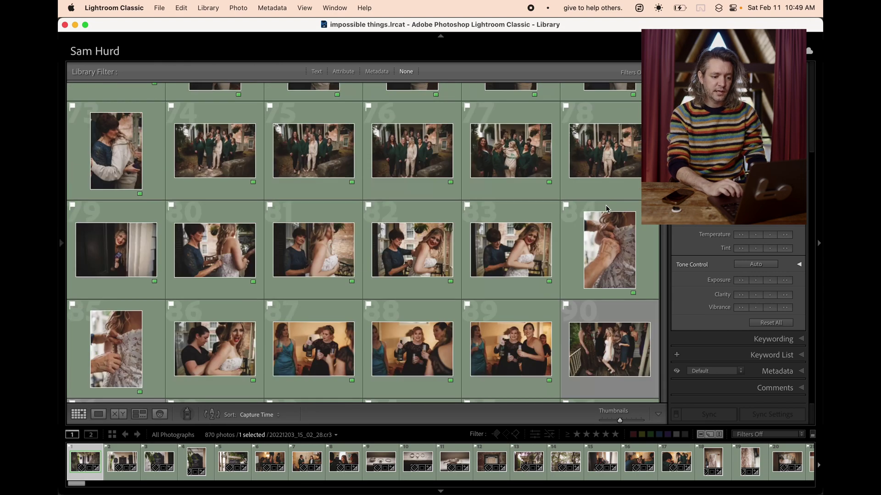
click(513, 253)
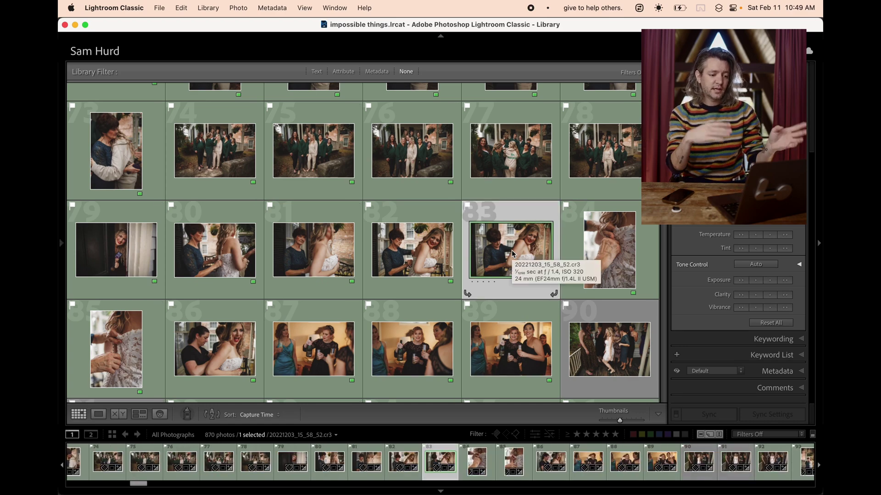
Step: Select every photo in the impossible things catalog, with the first photo as the active one
scroll(513, 254, up, 12)
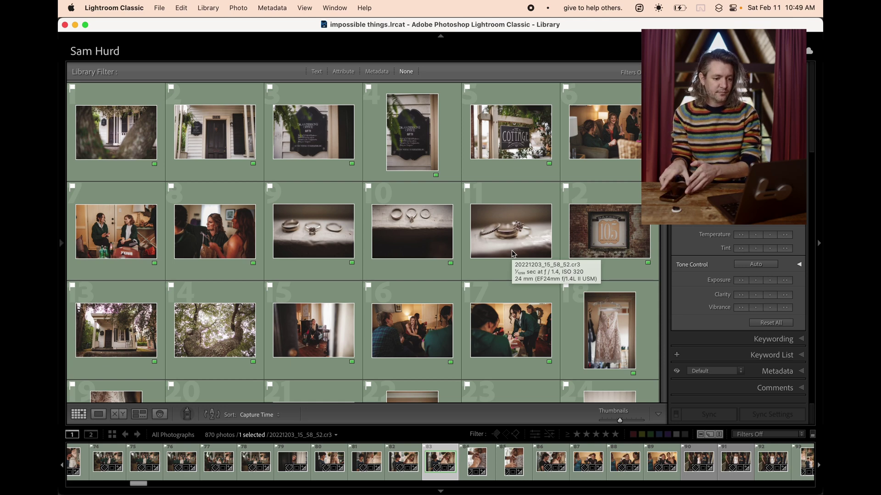
click(148, 148)
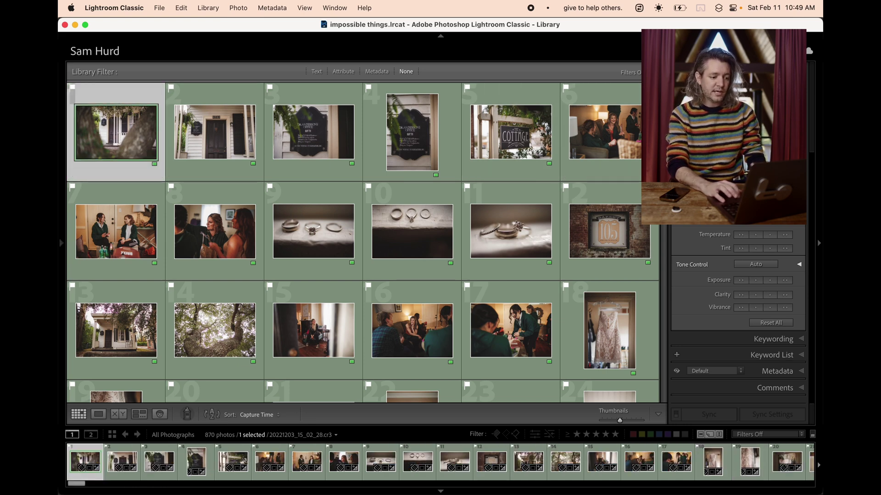
shift+click(396, 143)
key(super+a)
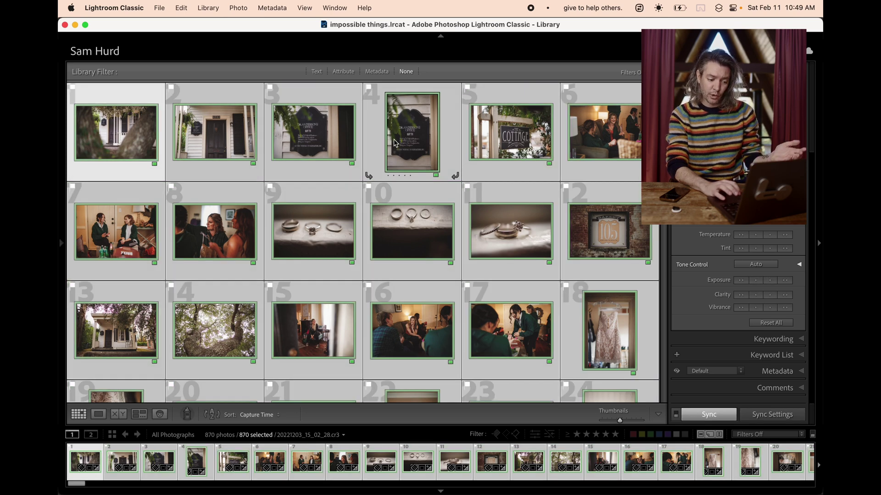
Step: In Impossible Things' custom tuning, set Intelligence to 100% for the Gainstage Pro +++ preset and finish
click(159, 8)
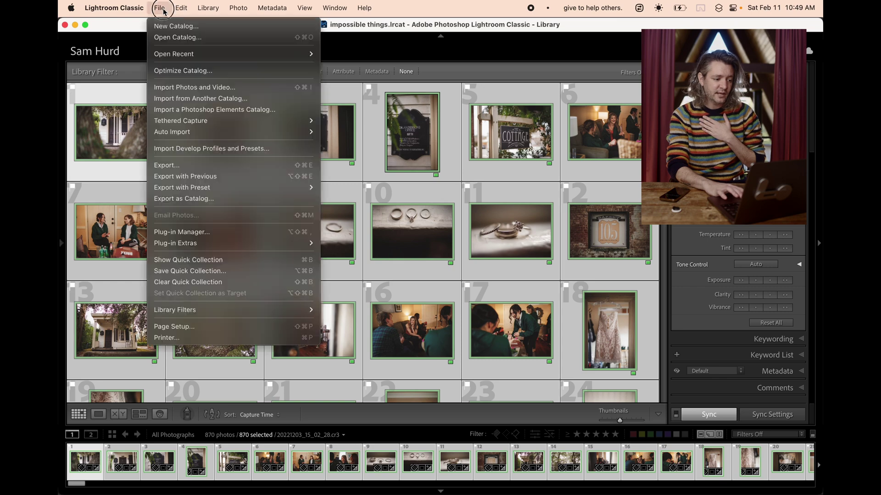
mouse_move(295, 248)
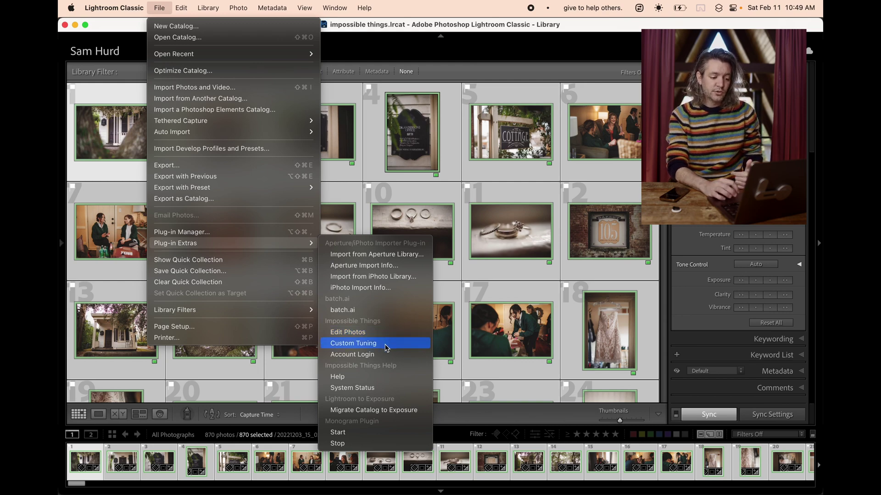
click(386, 349)
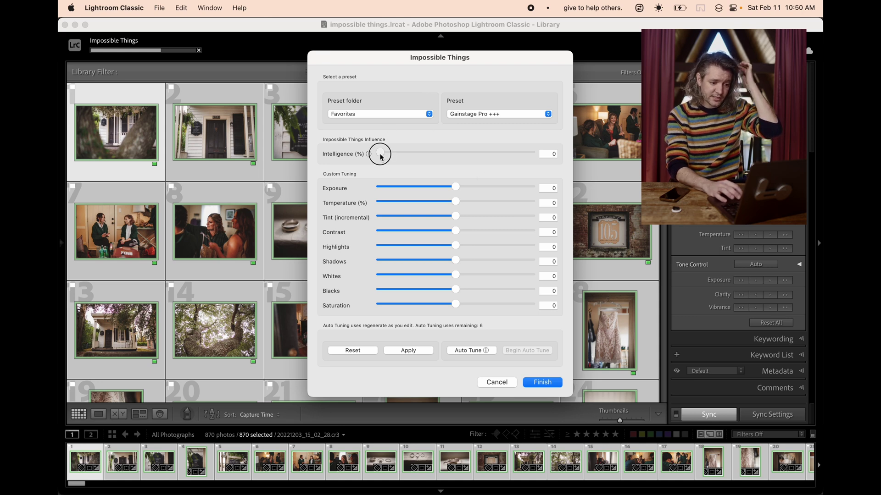
drag(380, 154, 599, 158)
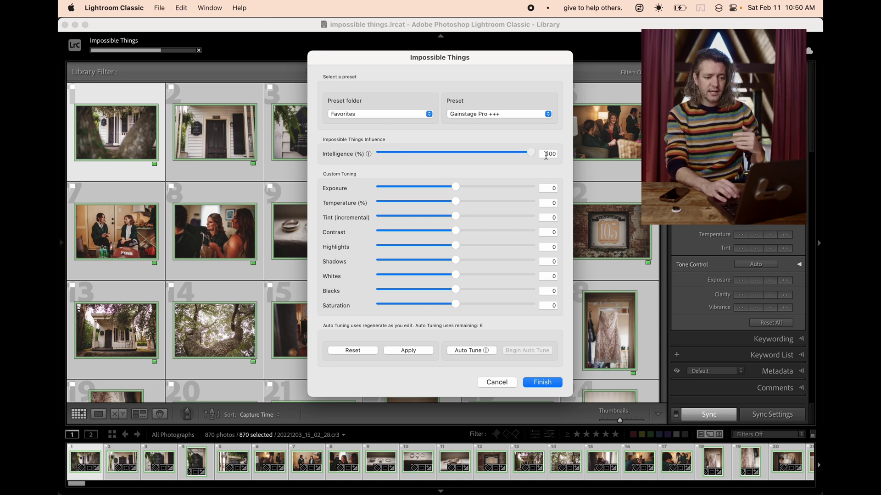
drag(530, 153, 347, 154)
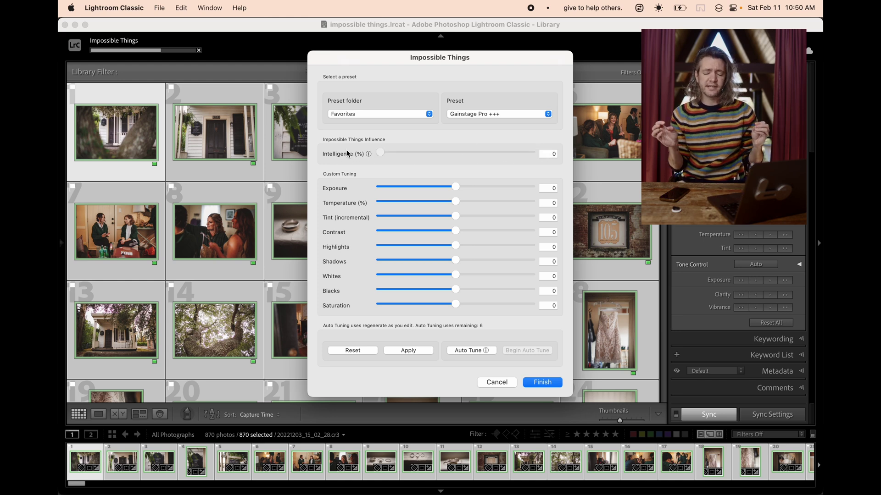
mouse_move(347, 154)
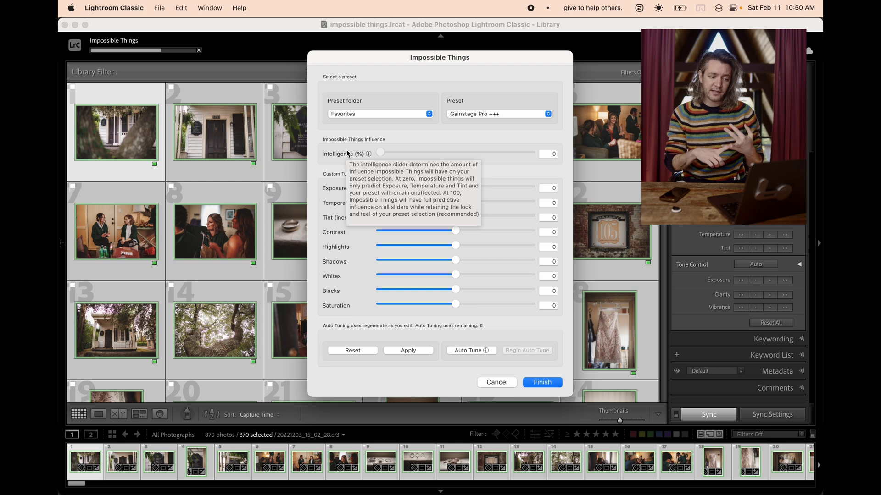
drag(380, 152, 564, 166)
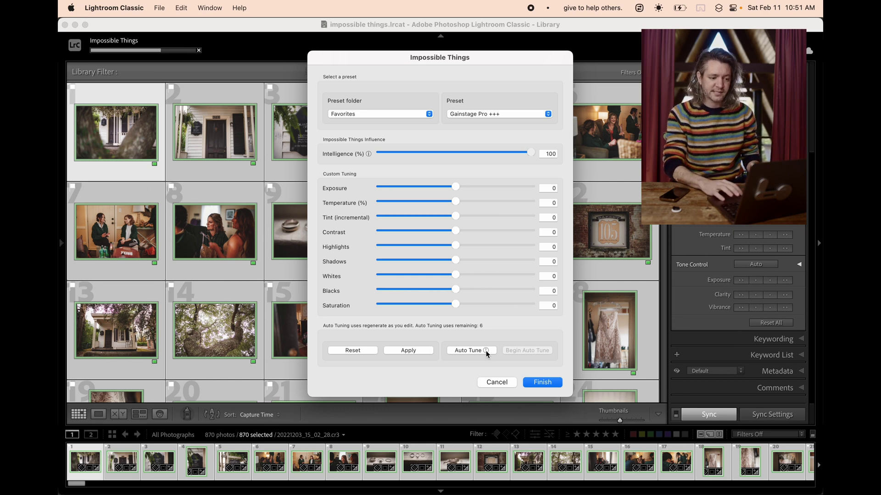
click(542, 383)
Step: Start an Impossible Things photo edit on the selection using the Gainstage Pro +++ preset from Favorites, with all optional settings off
click(159, 8)
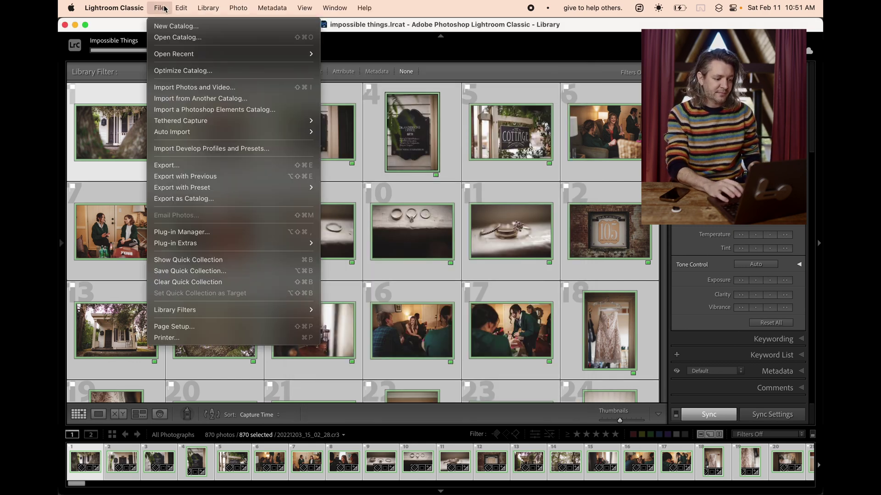
mouse_move(287, 243)
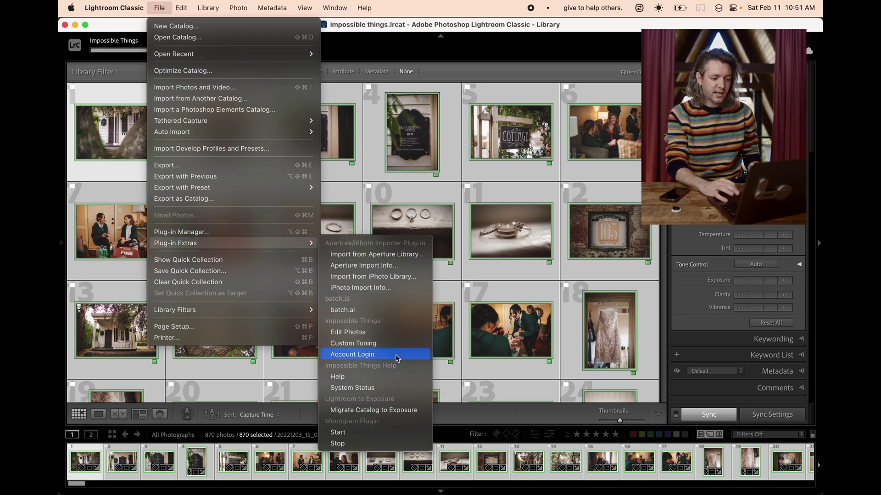
click(391, 336)
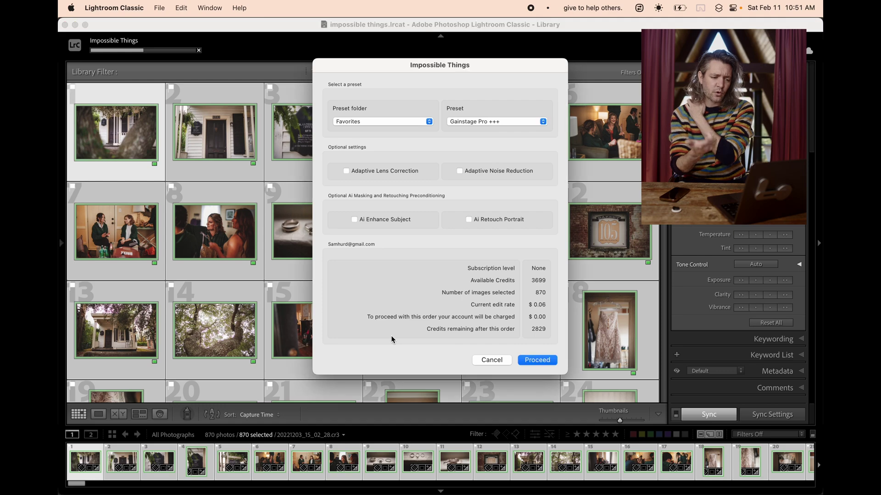
click(414, 125)
click(539, 166)
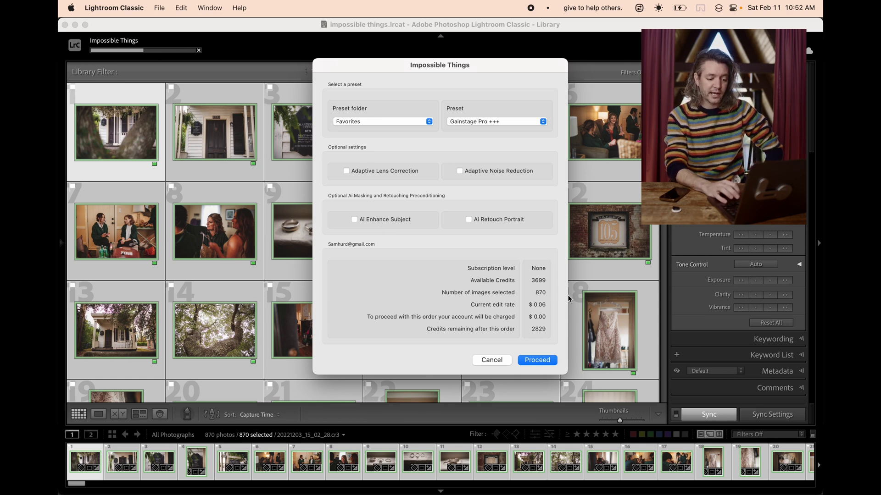
click(535, 360)
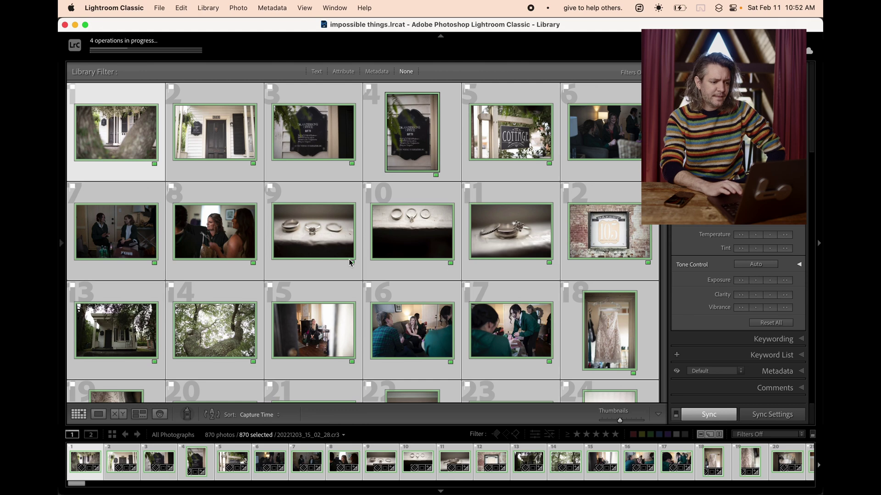
Step: Check the progress of the running Impossible Things operations in the background activity list
click(192, 55)
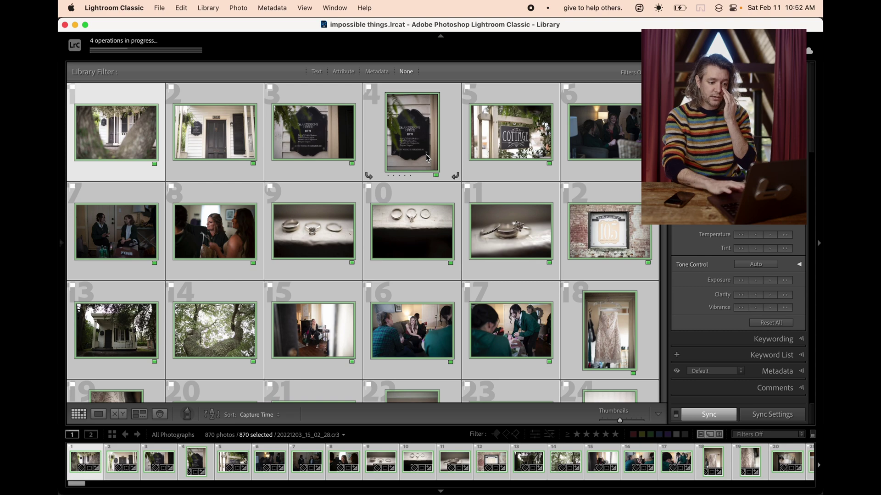
mouse_move(587, 477)
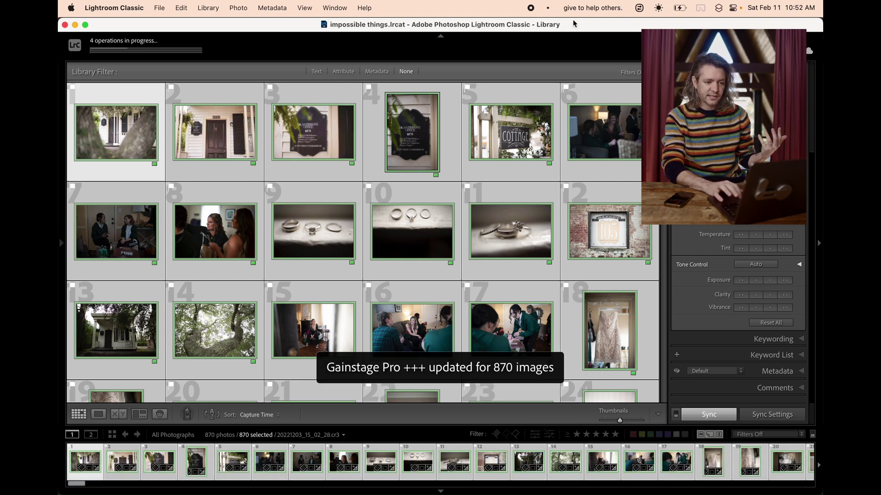
click(171, 53)
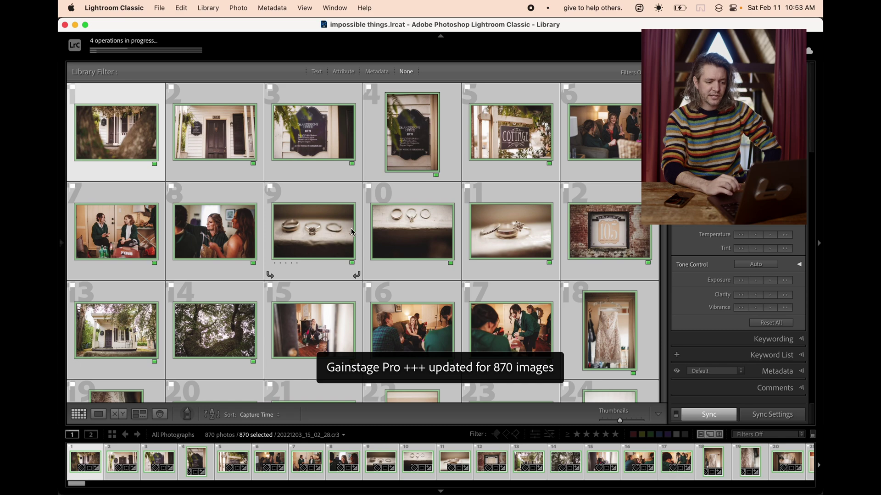
Step: Examine the updated thumbnails across the first rows of the grid while the edit runs, returning to the first photo
scroll(353, 232, down, 6)
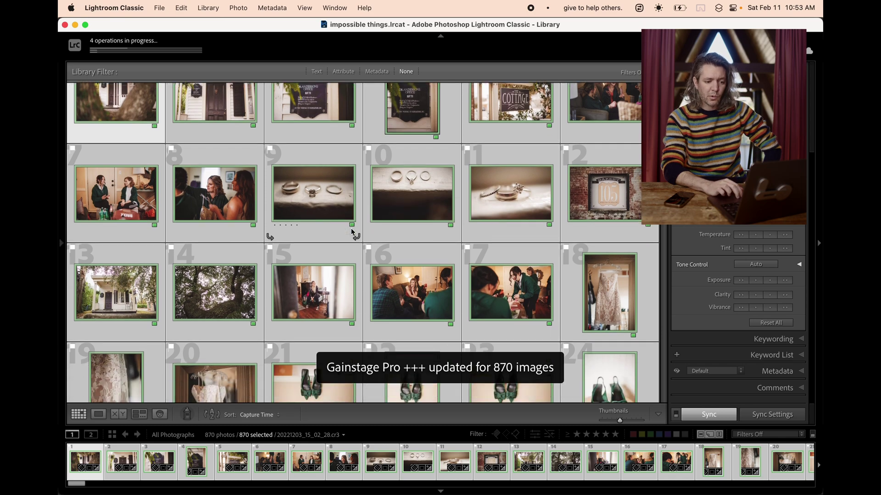
scroll(352, 232, down, 5)
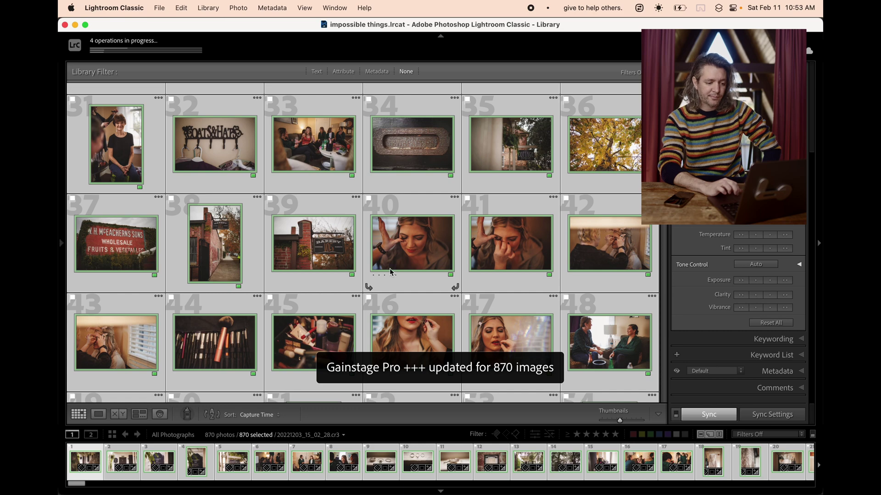
scroll(394, 275, down, 2)
scroll(394, 276, down, 4)
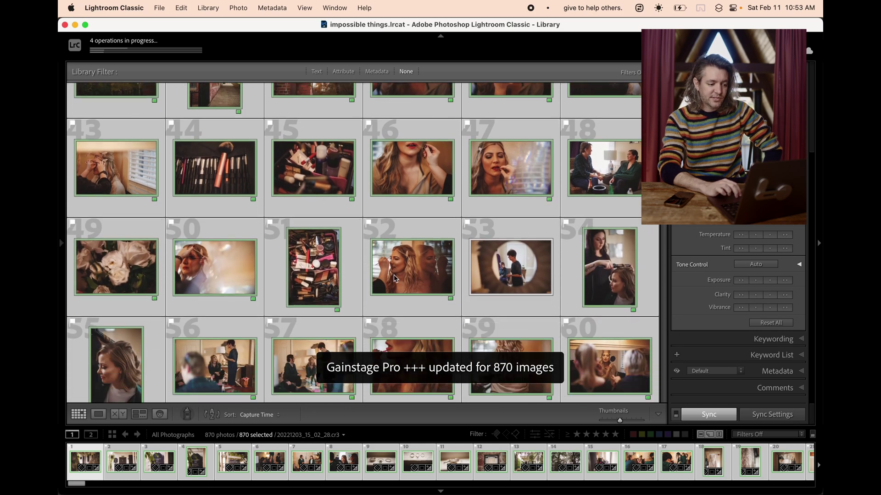
scroll(393, 274, down, 4)
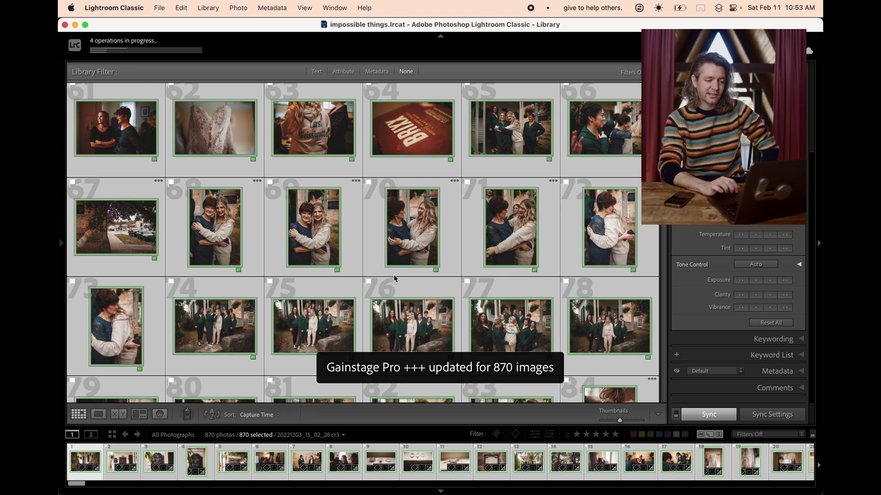
scroll(394, 275, down, 1)
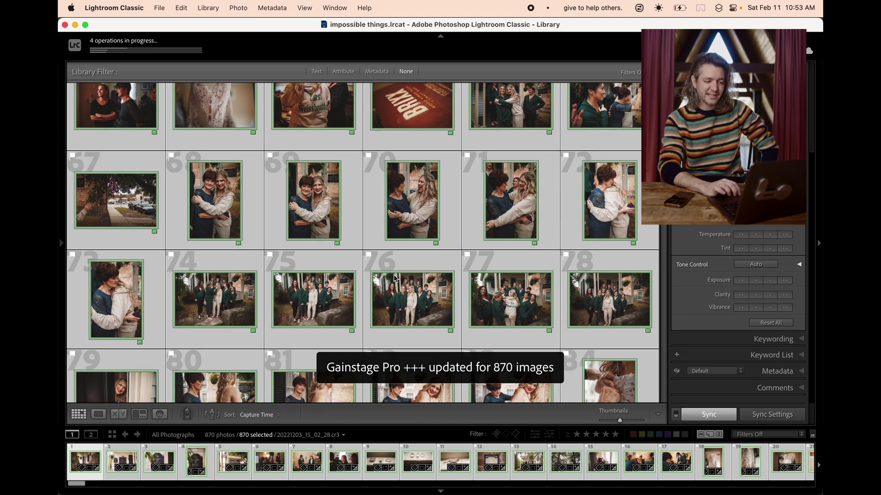
scroll(319, 218, up, 10)
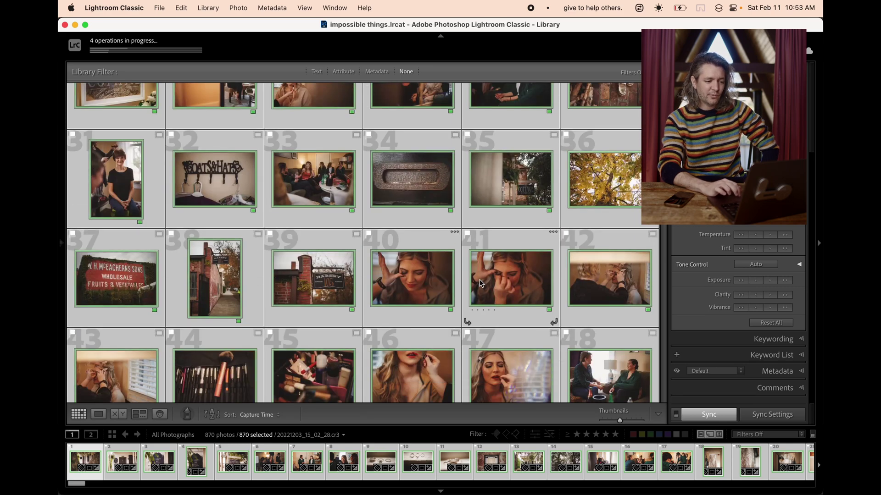
scroll(395, 275, up, 4)
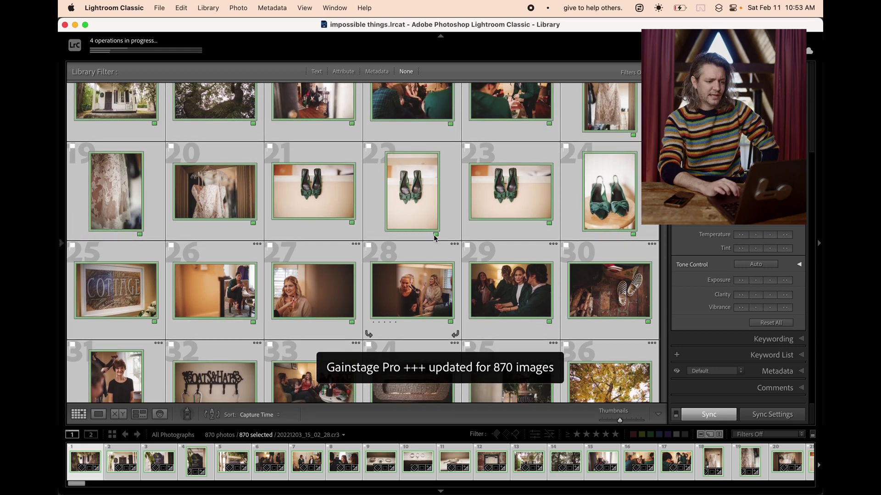
scroll(414, 204, up, 5)
Step: Monitor the edit's upload and processing progress, check the battery status, and dismiss the Impossible Things completion summary
click(189, 51)
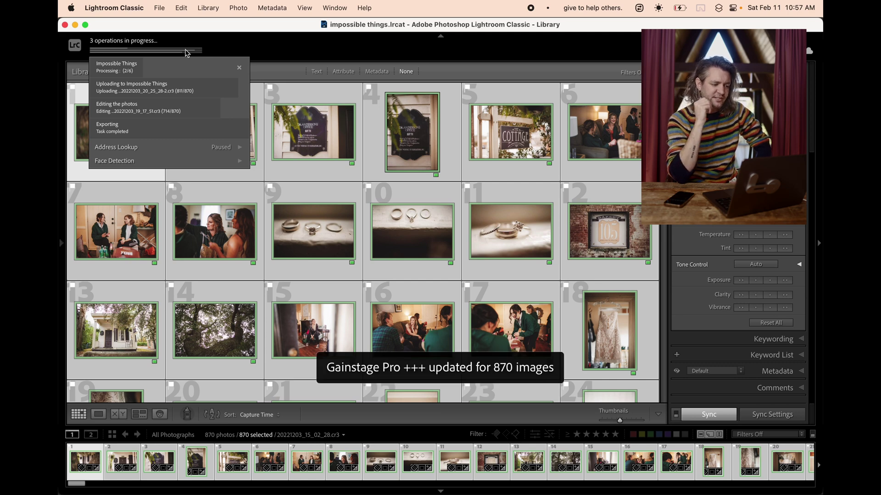
click(680, 9)
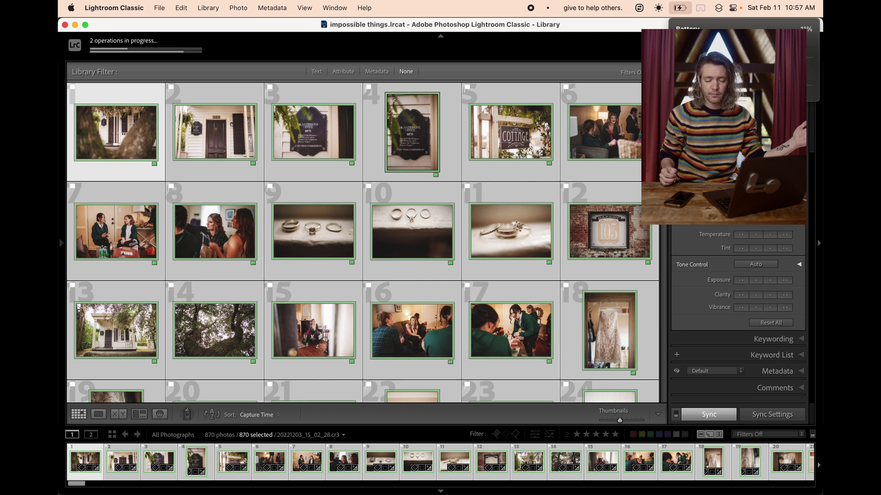
click(611, 32)
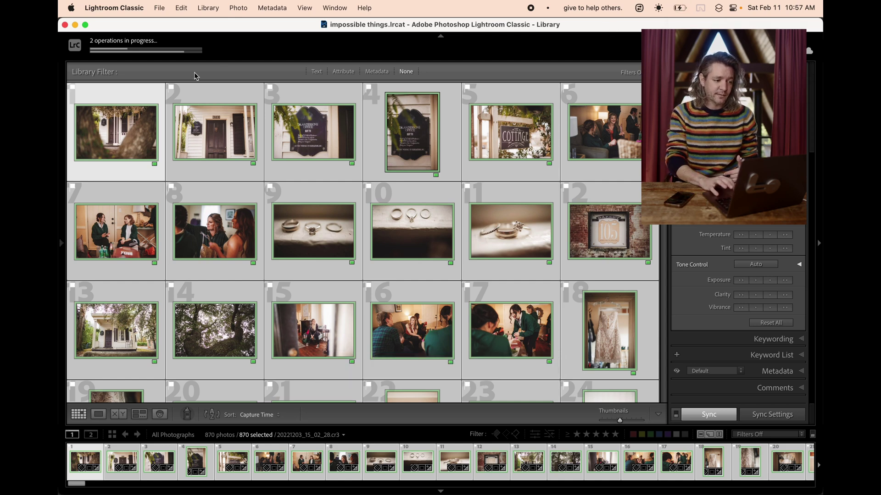
click(171, 54)
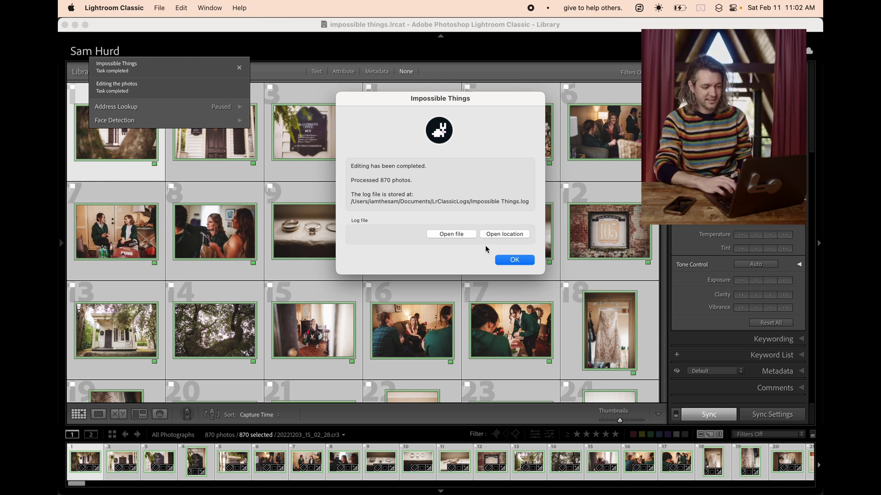
click(515, 261)
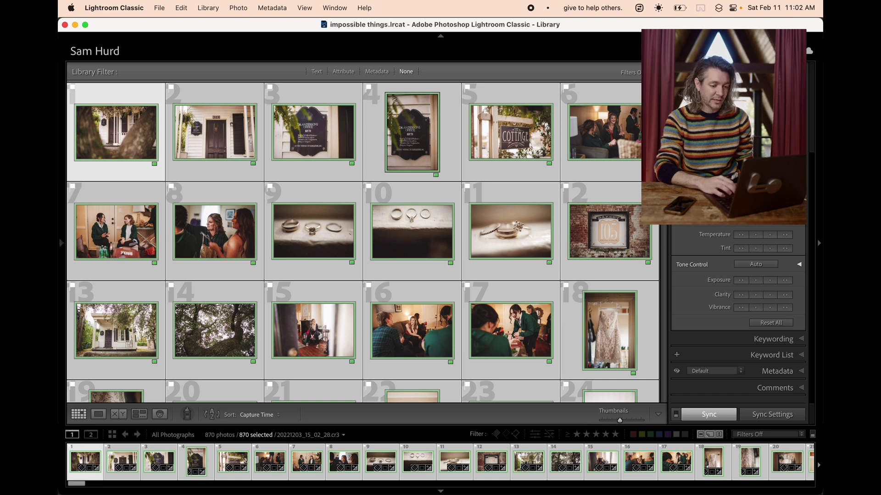
Step: Inspect the edit of the baby photo 20221203_17_09_57-2.cr3 in the Develop module and return to the Library grid
scroll(362, 243, down, 15)
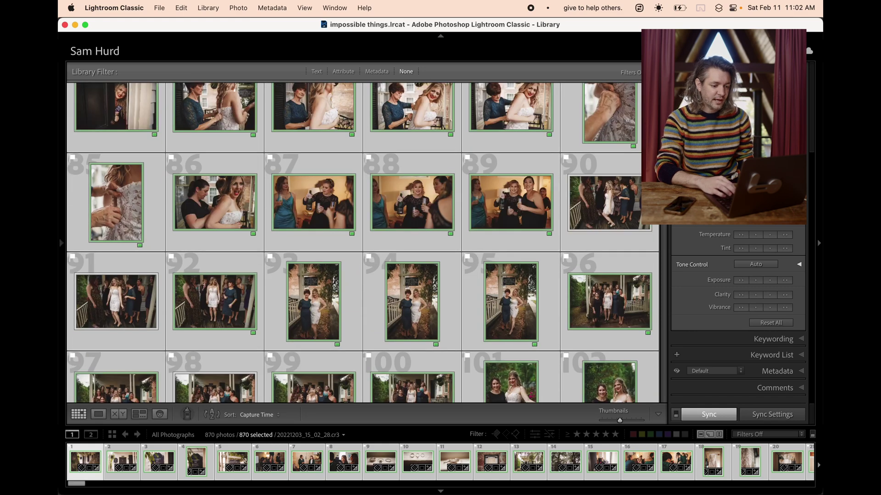
scroll(423, 232, down, 20)
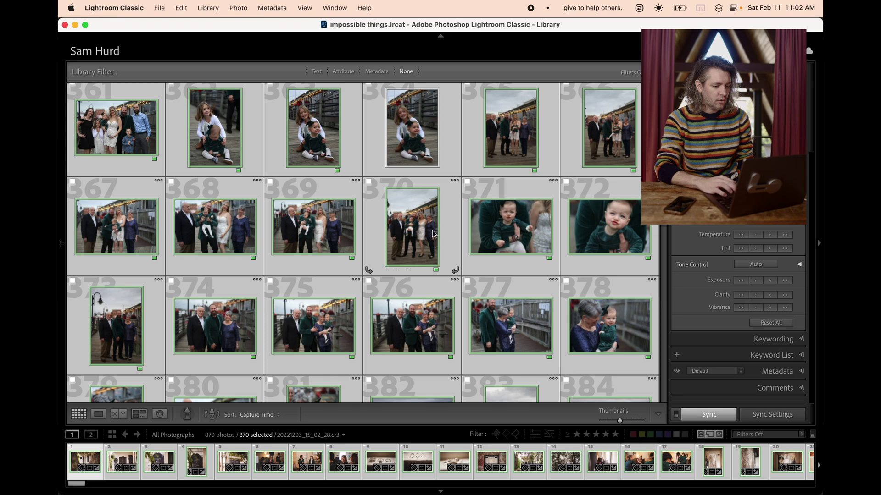
click(433, 234)
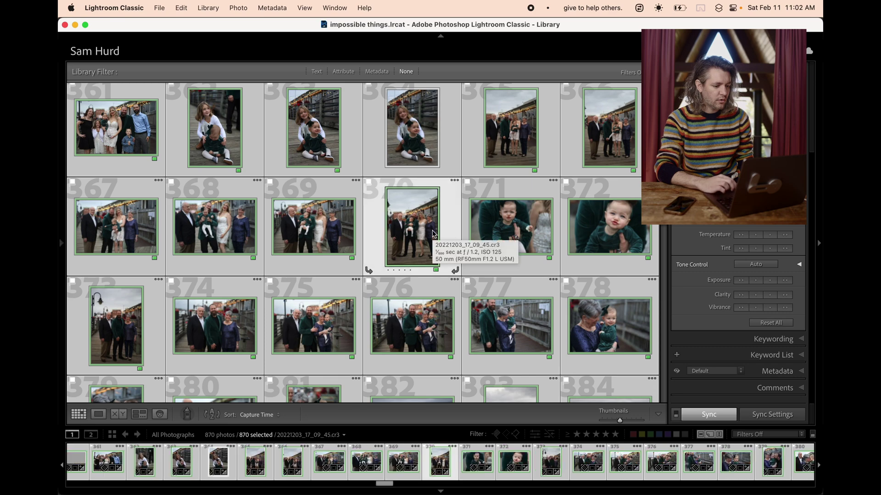
click(515, 217)
key(d)
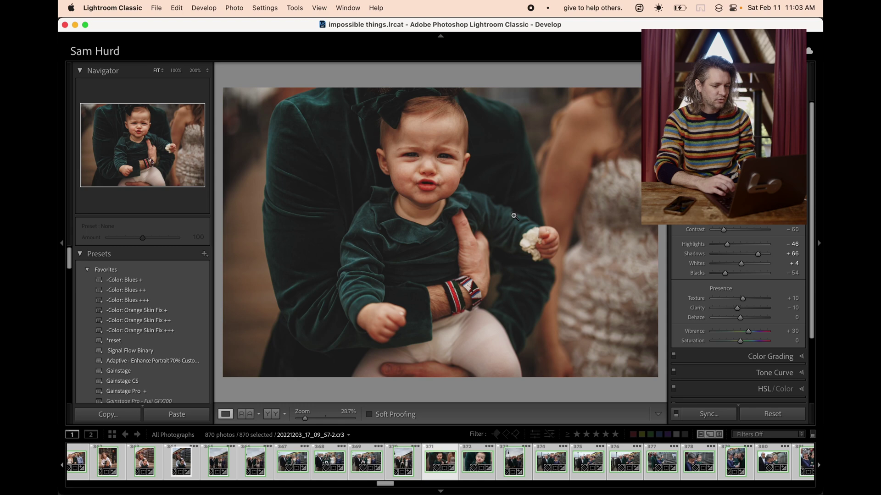
key(g)
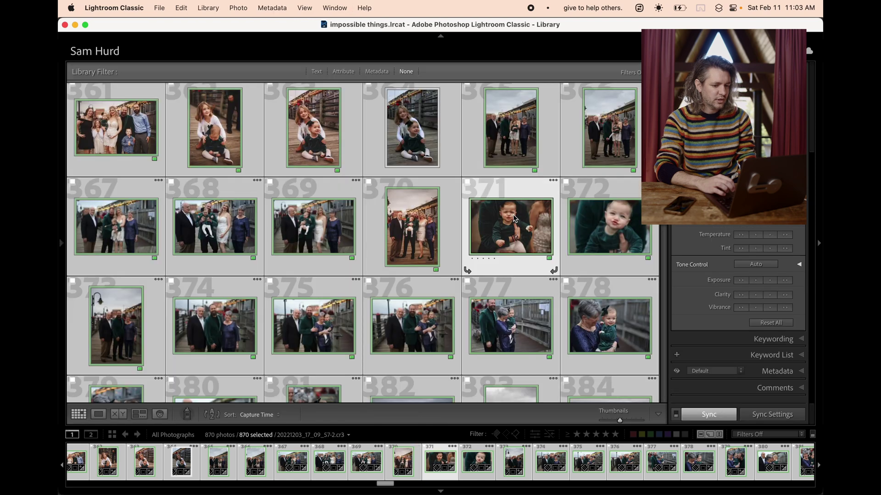
Step: Examine the thumbnails of the family portraits on the boardwalk, from the baby close-up to the bride and guests around photo 399
click(614, 231)
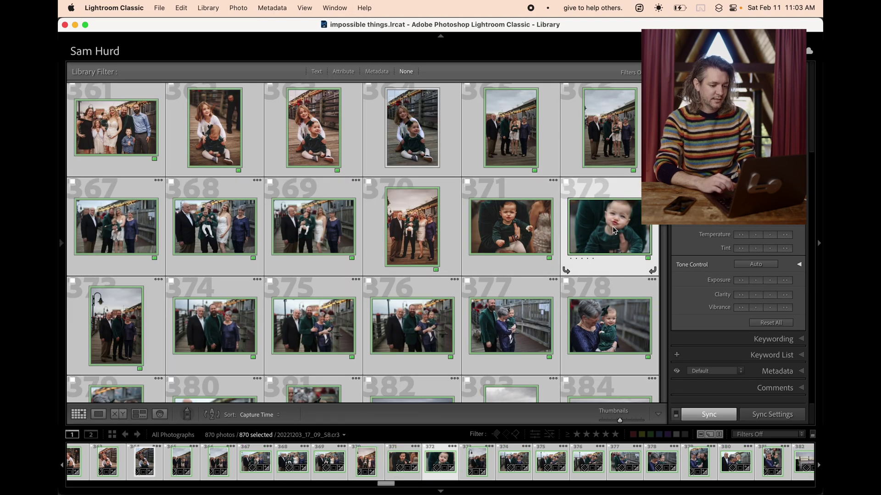
scroll(423, 338, down, 3)
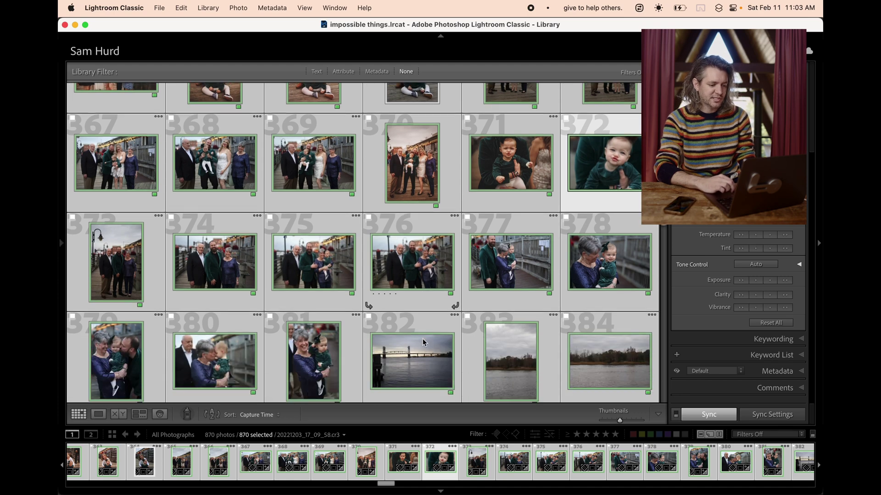
scroll(423, 339, down, 10)
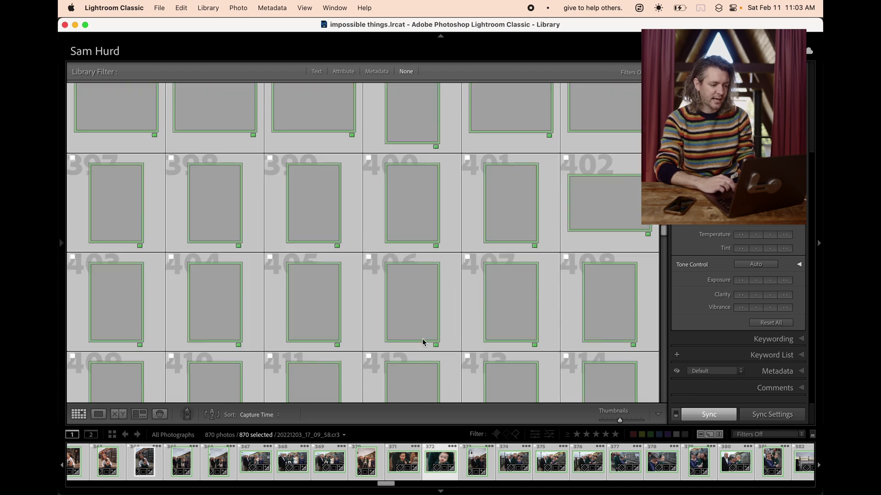
click(323, 197)
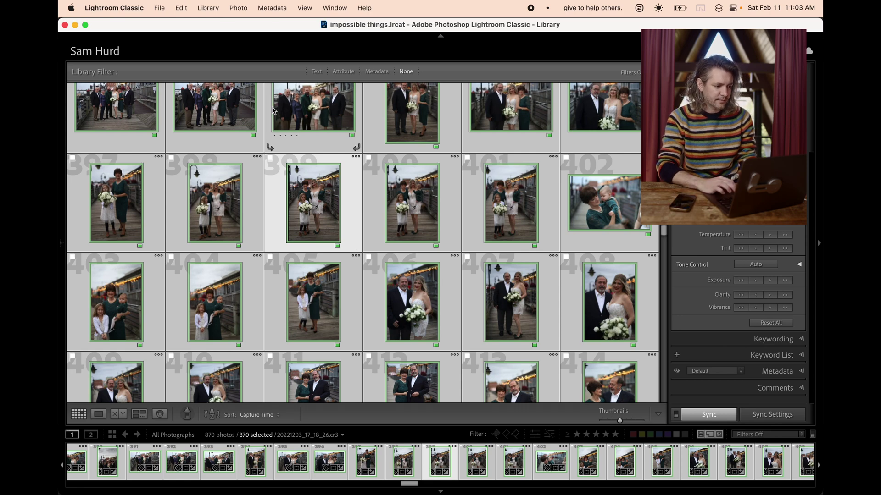
Step: Build standard-sized previews for all selected photos in the catalog
click(206, 9)
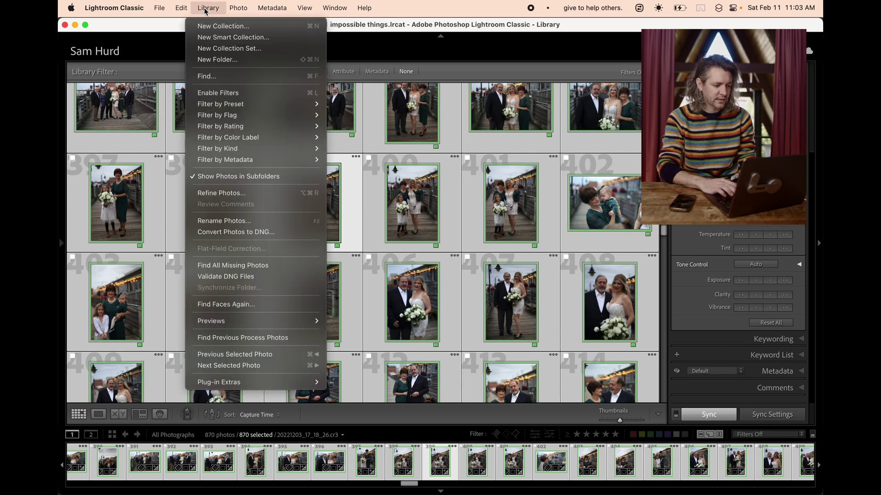
mouse_move(300, 322)
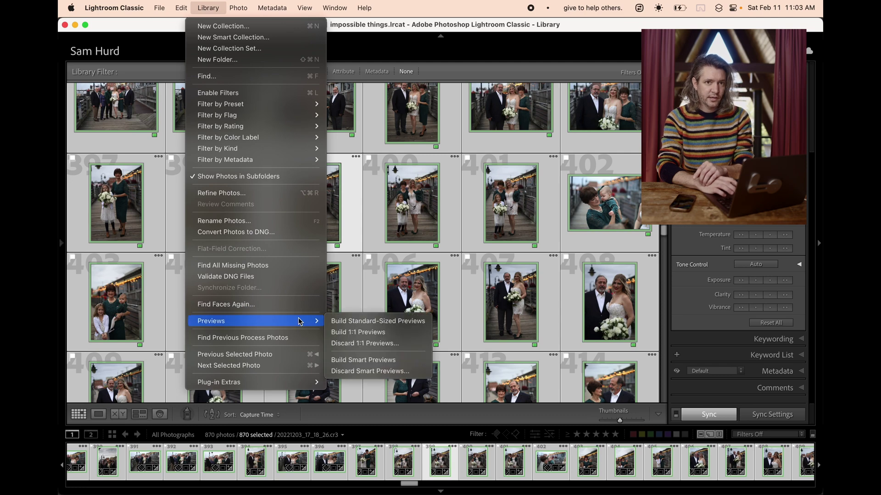
click(385, 324)
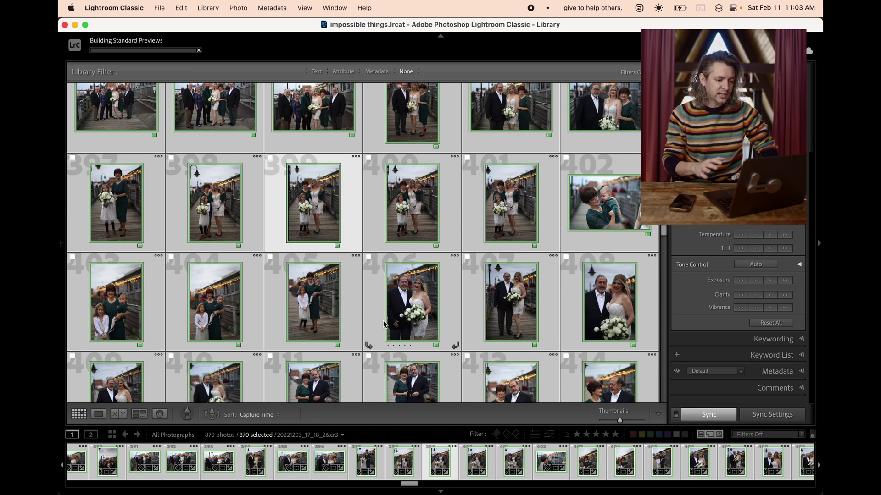
Step: Look through the grid from the opening detail shots to the couple portraits while the standard previews build
scroll(450, 279, up, 5)
scroll(450, 279, up, 12)
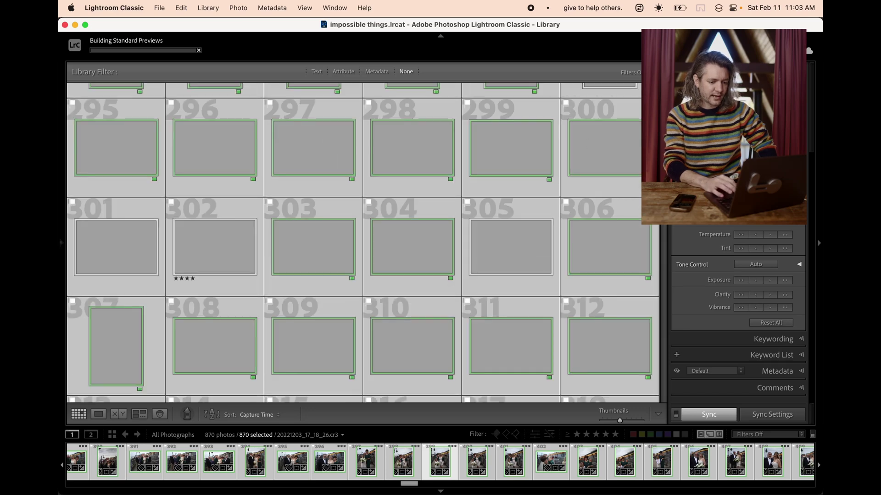
scroll(363, 243, up, 20)
scroll(392, 278, down, 3)
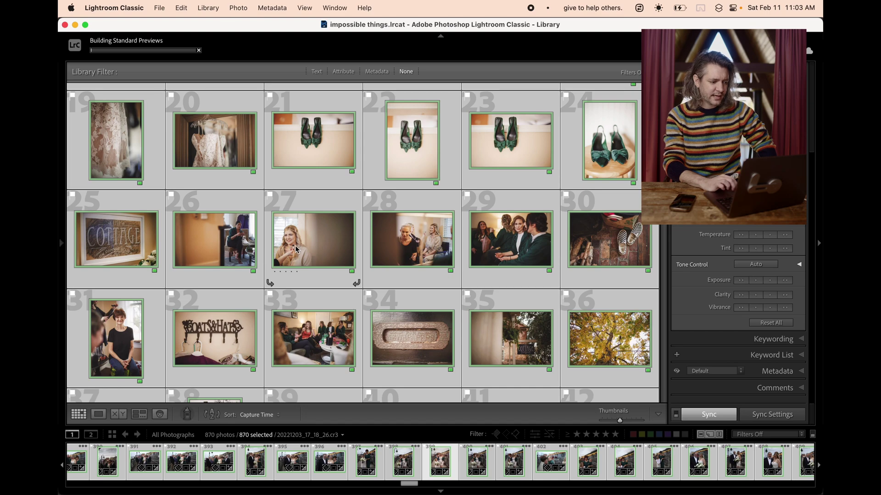
scroll(296, 250, down, 15)
scroll(296, 250, down, 9)
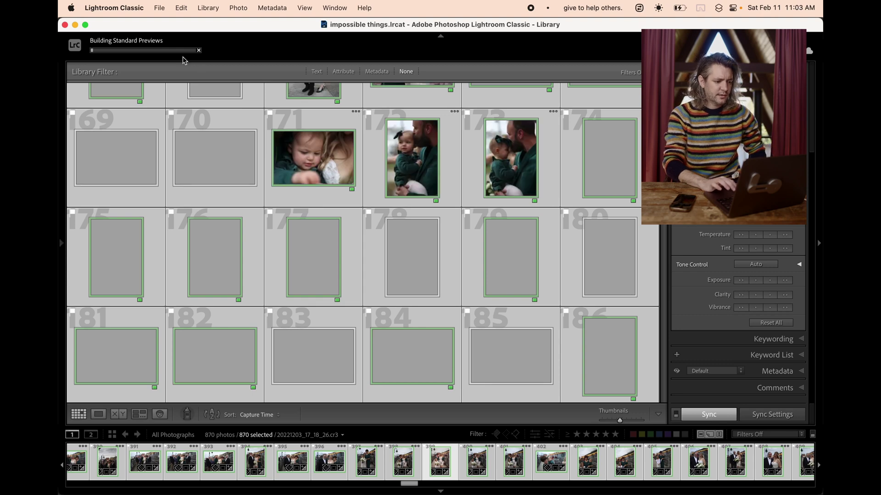
Step: Inspect the brick-wall family photo 20221203_16_17_13-4.cr3 in the Develop module, browse the preset list, and return to the Library grid
click(206, 151)
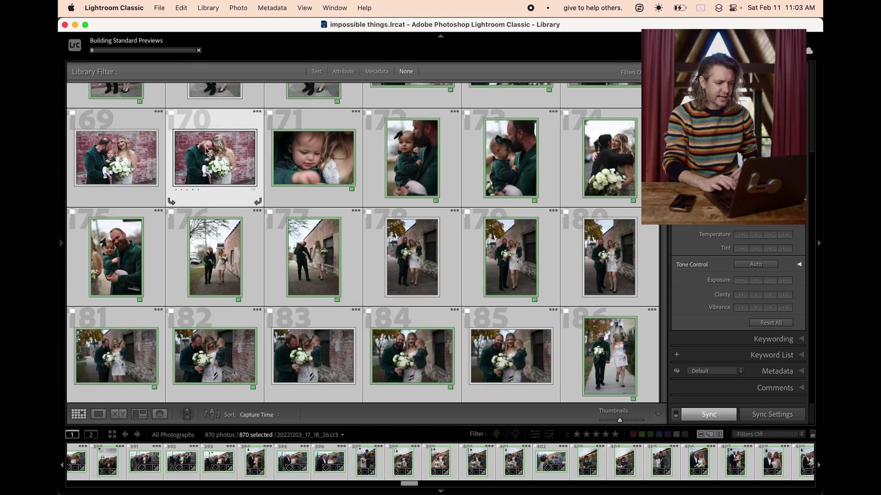
key(d)
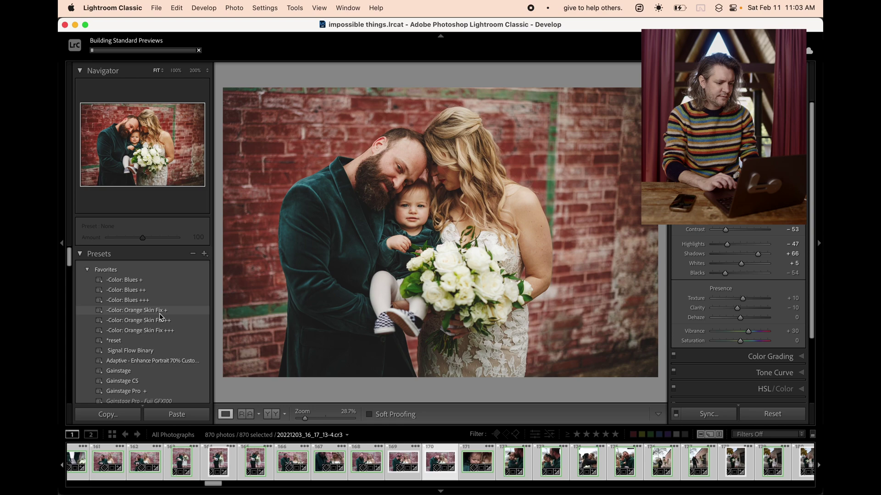
scroll(159, 319, down, 10)
scroll(159, 316, down, 12)
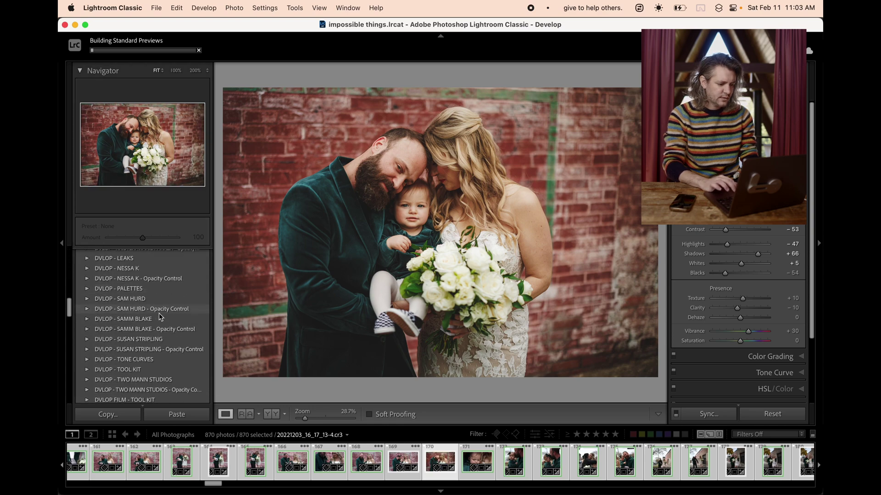
scroll(159, 317, down, 3)
scroll(159, 316, up, 20)
key(super+alt+1)
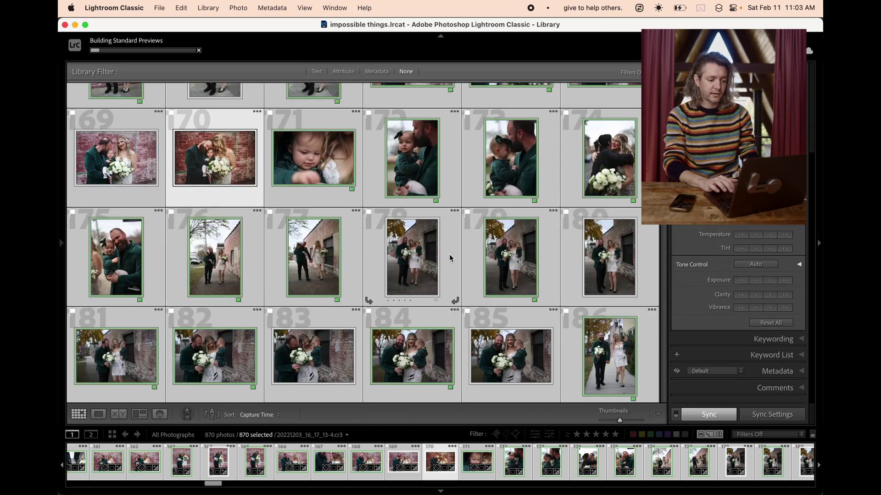
Step: Review the edits in the Develop module photo by photo, from 20221203_16_17_35-2.cr3 to 20221203_16_18_31-2.cr3, and return to the Library grid
click(402, 156)
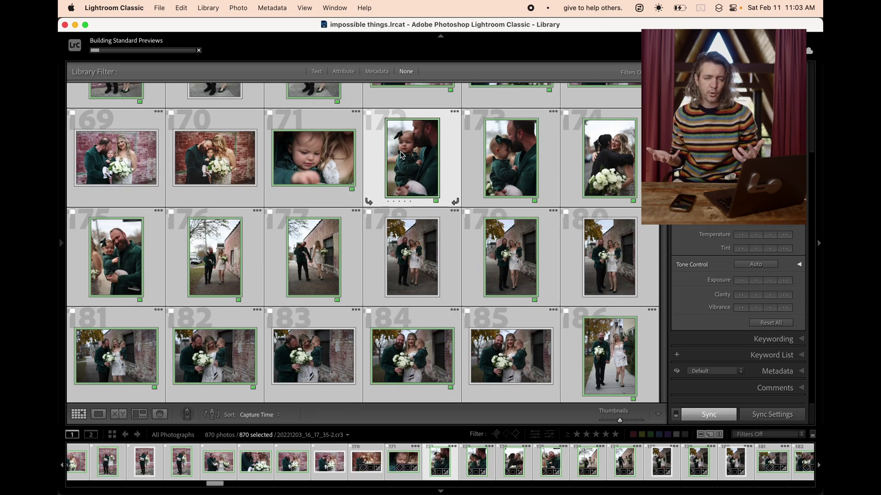
key(d)
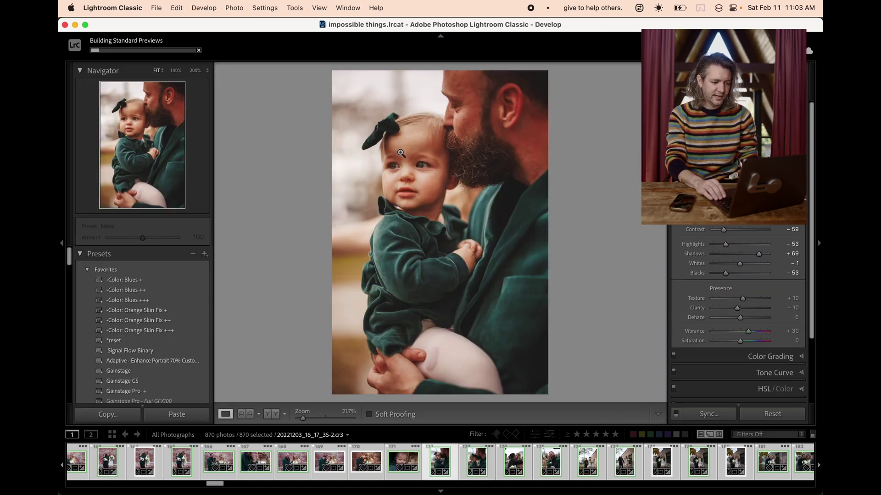
key(Right)
key(Right)
key(Right)
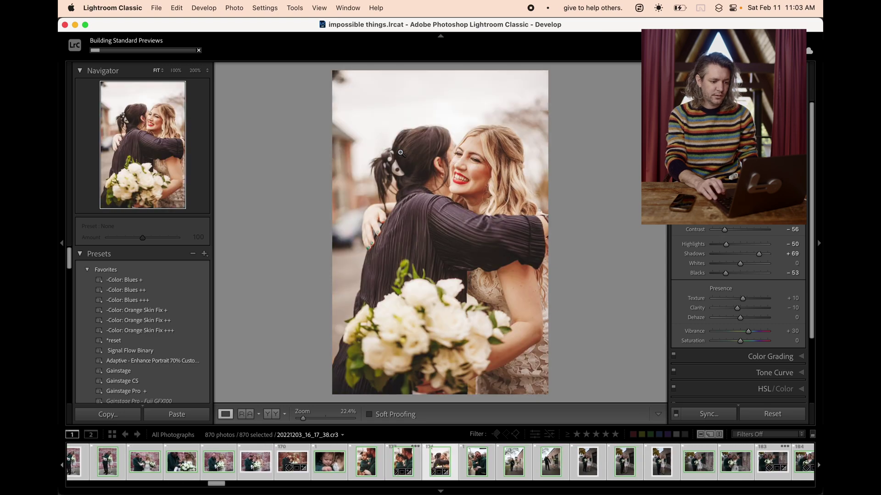
key(Right)
key(Right)
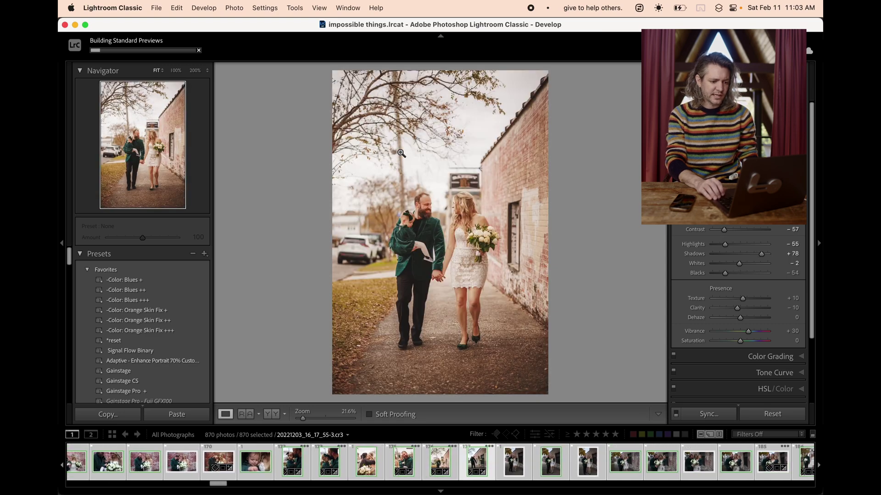
key(Right)
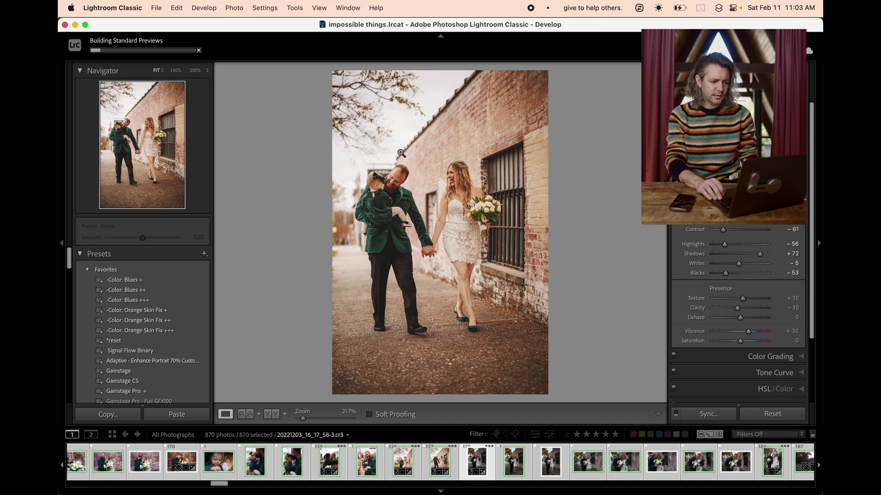
key(Right)
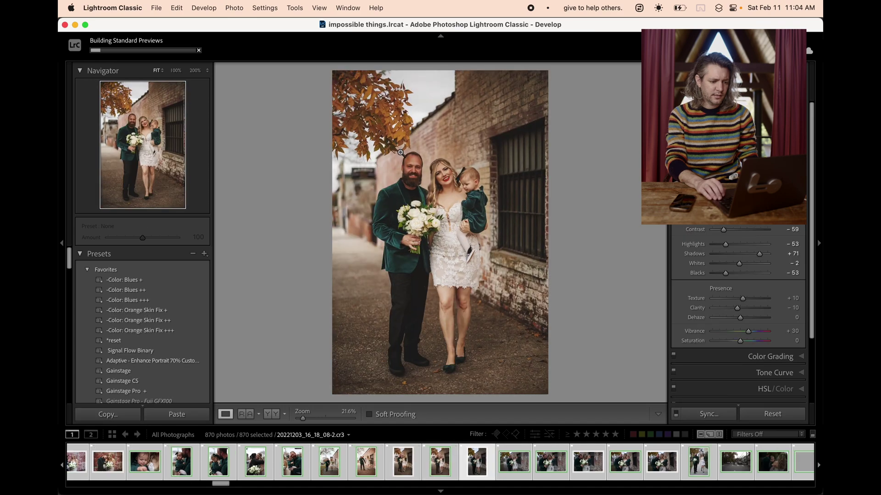
key(Right)
key(Right)
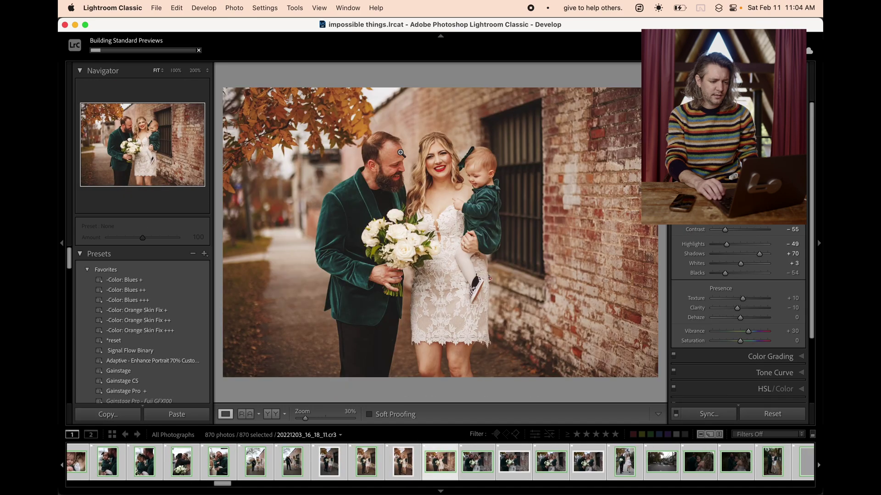
key(Right)
key(Right)
key(Right)
key(Right)
key(Right)
key(g)
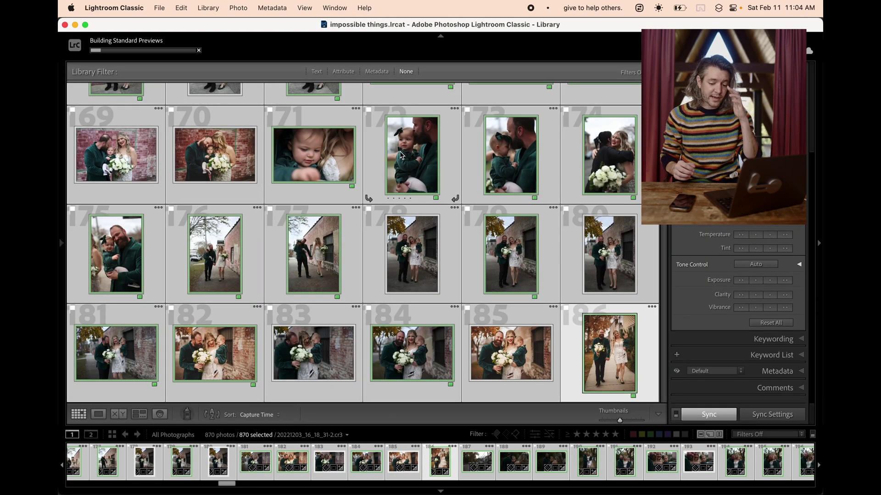
Step: Check the preview-building progress, then close the impossible things catalog and open the imagen ai catalog
click(164, 51)
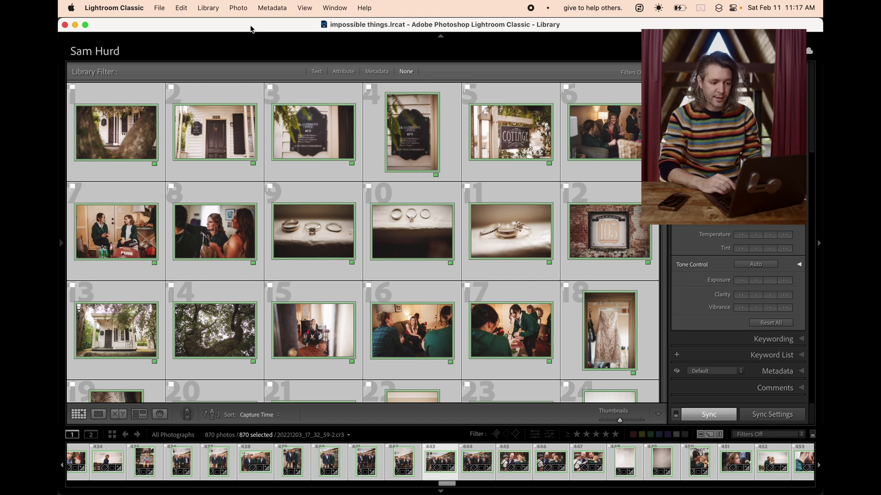
key(super+q)
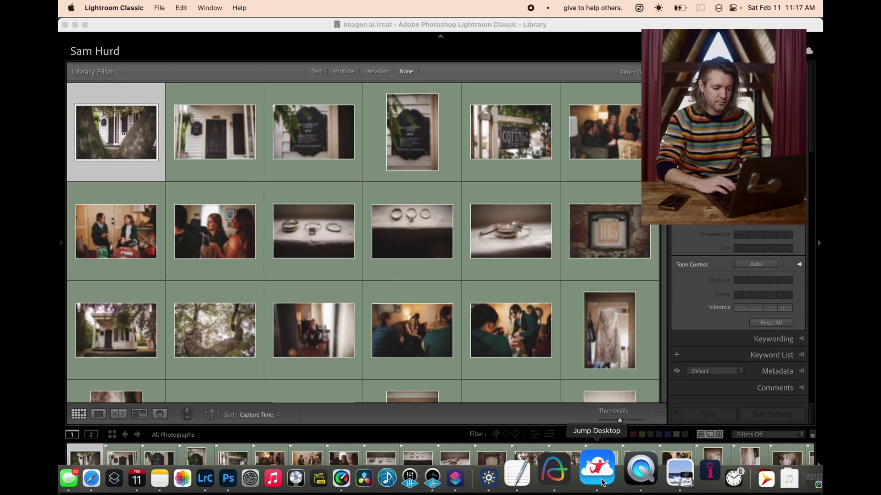
Step: Select all photos in the imagen ai catalog and disable address lookup
click(554, 478)
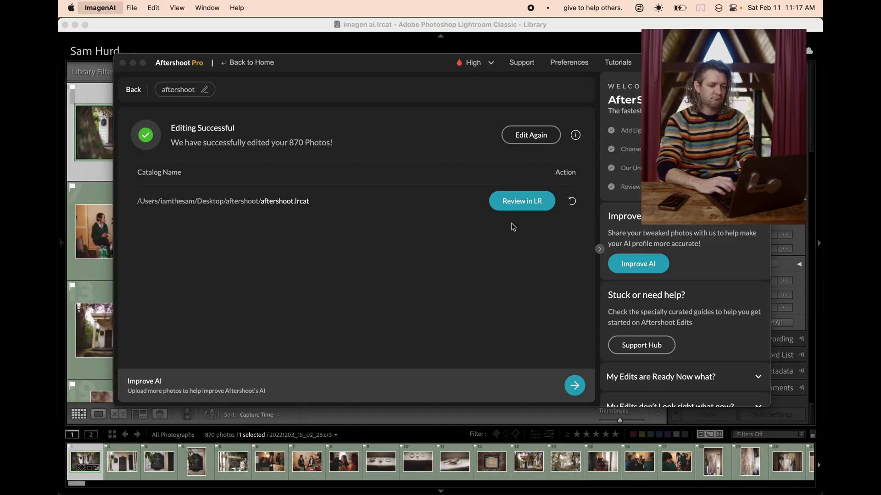
click(248, 29)
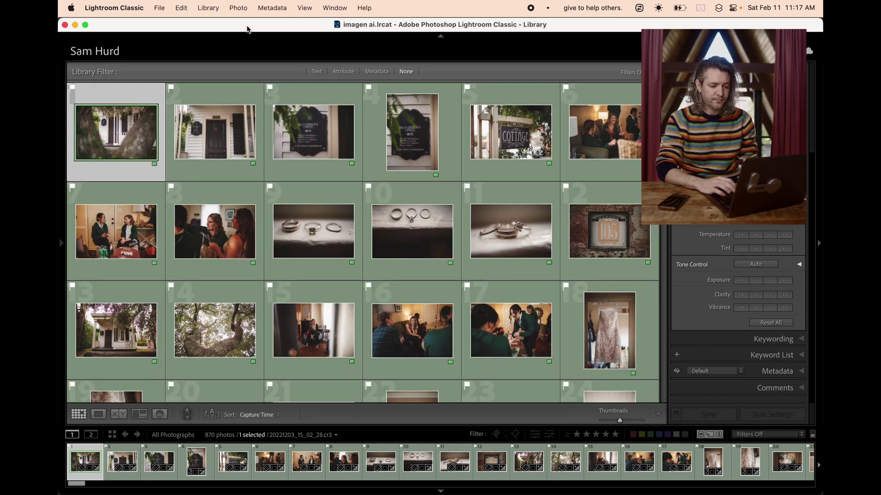
key(super+a)
mouse_move(515, 493)
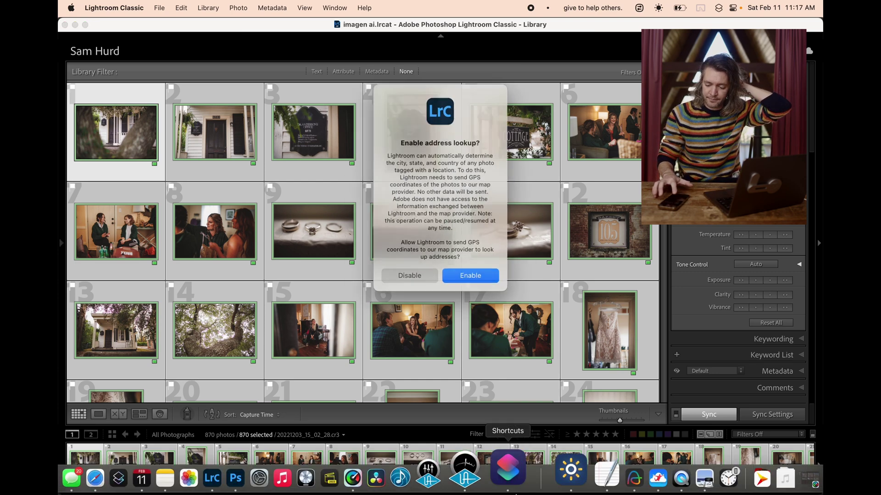
click(410, 275)
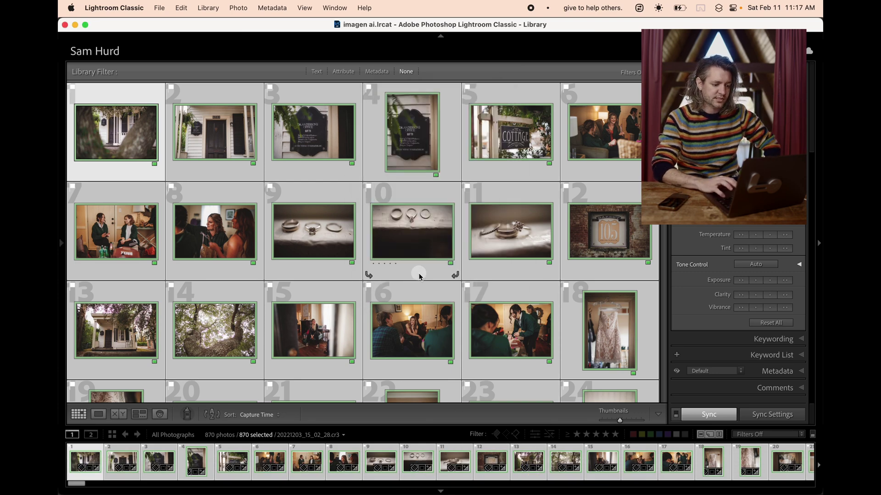
click(96, 46)
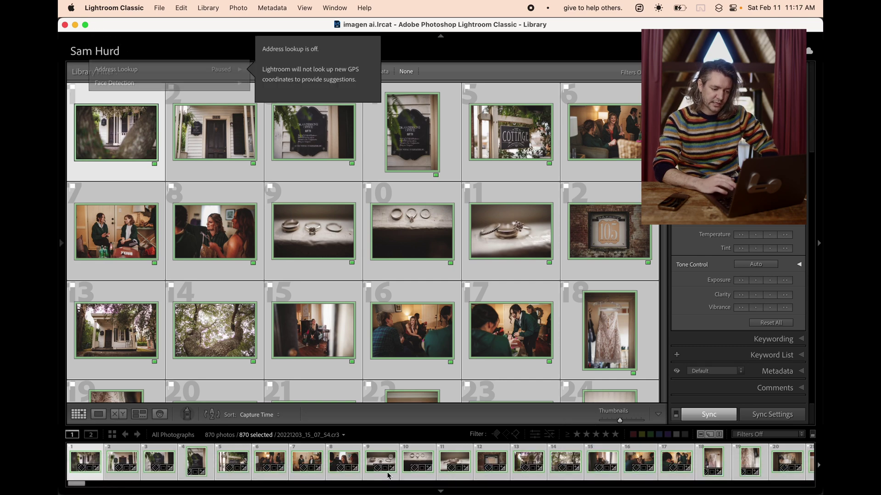
Step: Launch the Imagen app and reposition its window over Lightroom Classic
mouse_move(597, 492)
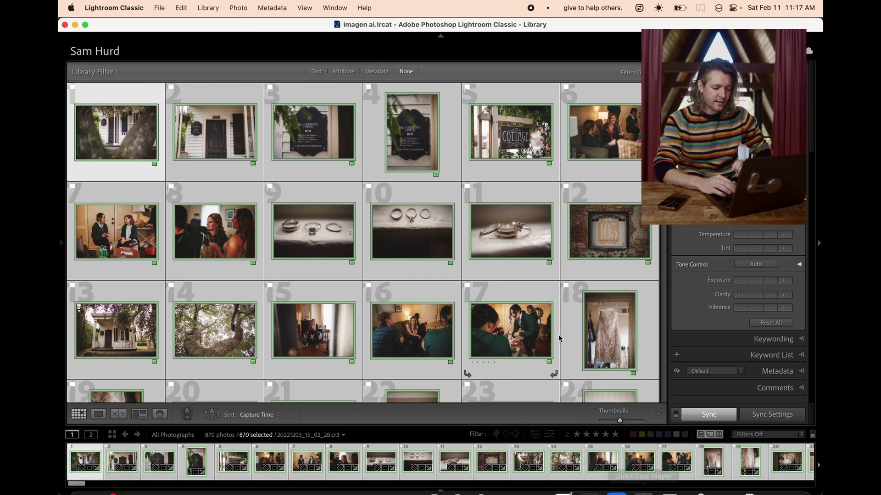
key(super+space)
text(im)
key(Return)
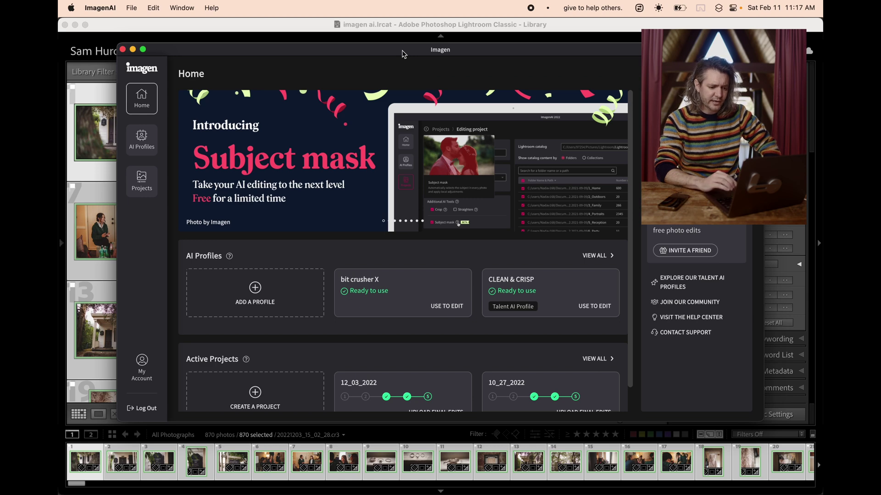
drag(404, 54, 402, 57)
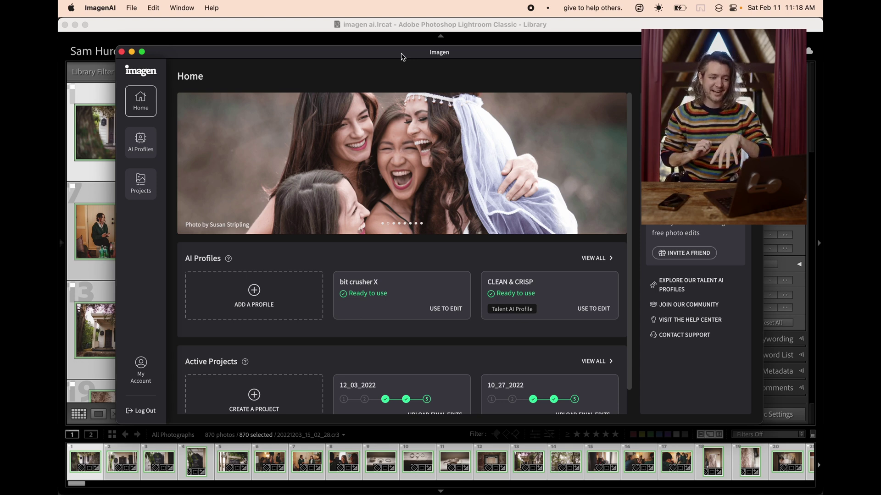
drag(499, 52, 489, 46)
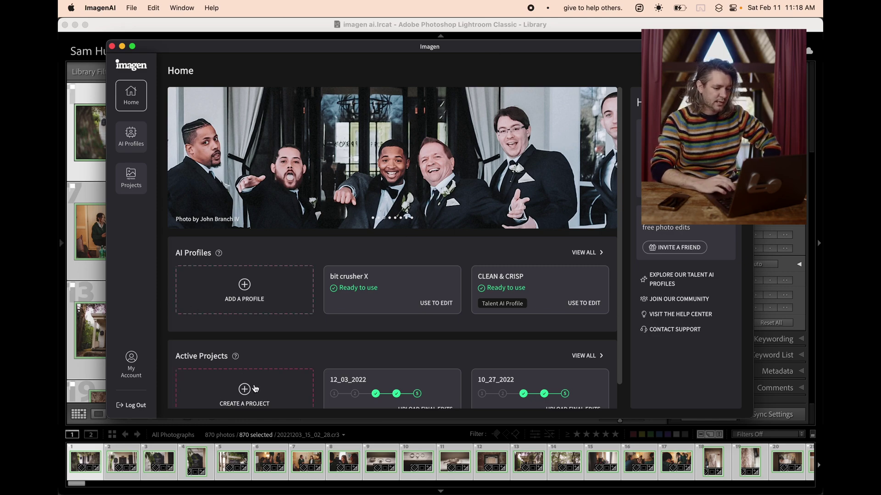
Step: Start a new Imagen project with the Edit Your Photos (Start From Step 3) workflow
mouse_move(285, 3)
click(270, 28)
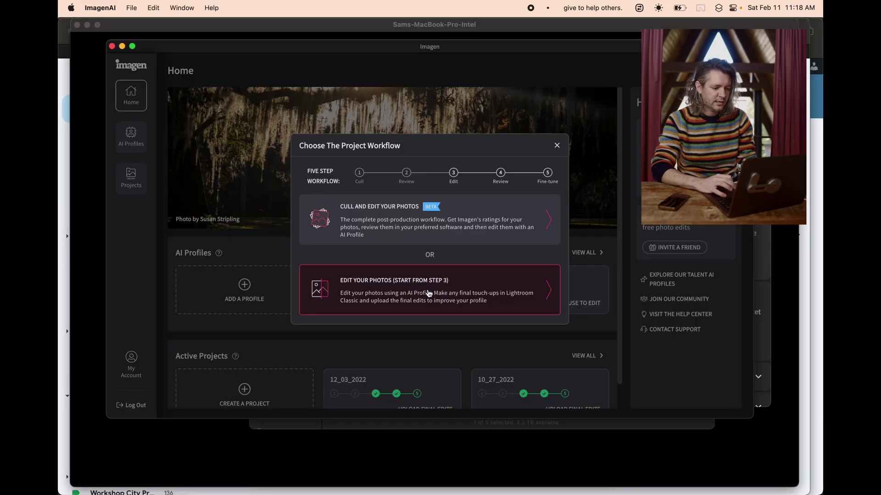
click(366, 347)
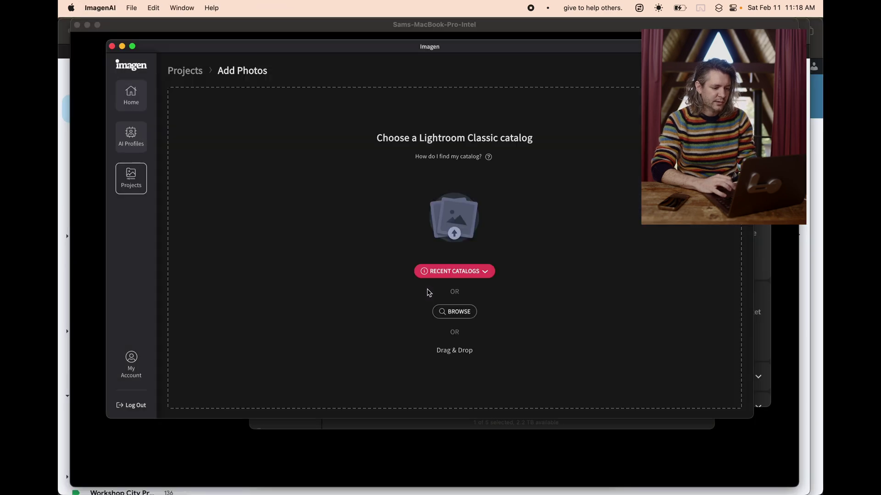
Step: Load the recent imagen ai.lrcat catalog, name the project "test vs test" and assign it the bit crusher X AI profile
click(451, 278)
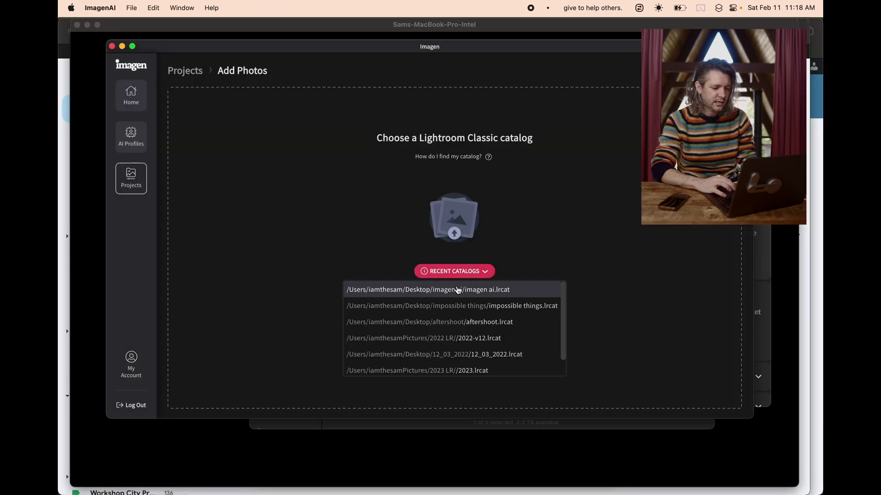
click(456, 289)
text(test vs test)
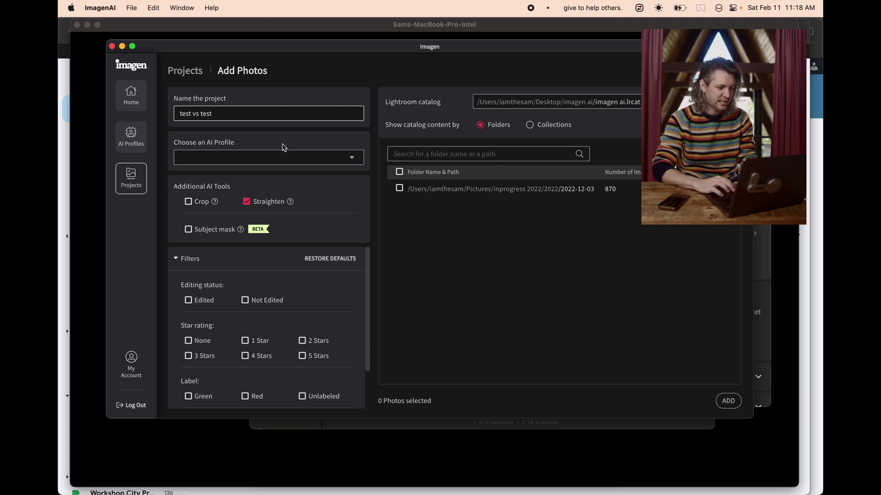
click(290, 158)
click(219, 179)
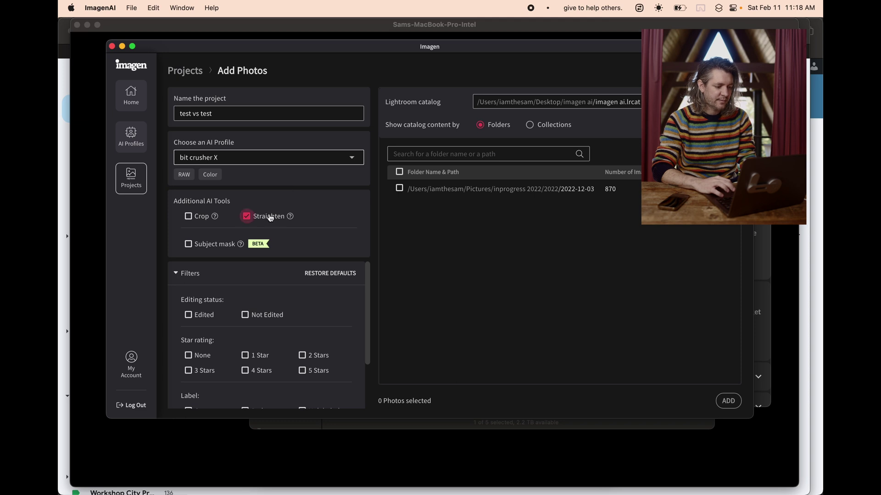
Step: Add the 2022-12-03 folder to the project with Straighten enabled and upload the project for editing
click(399, 189)
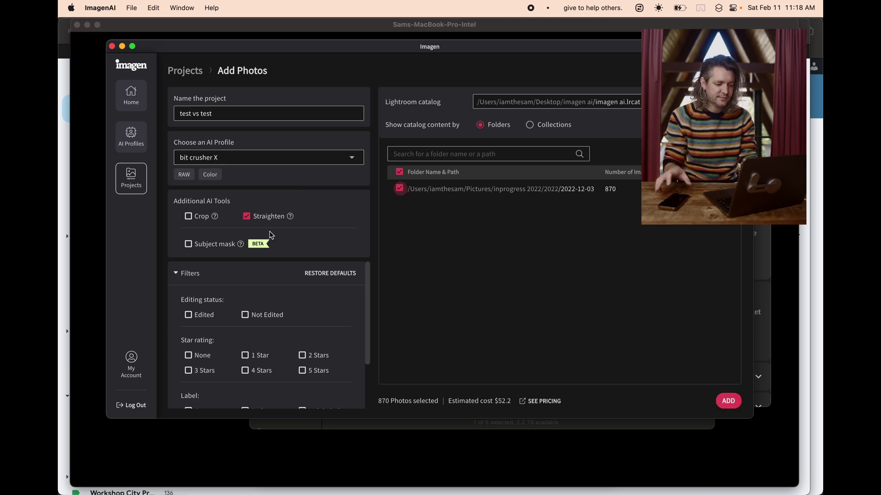
click(728, 401)
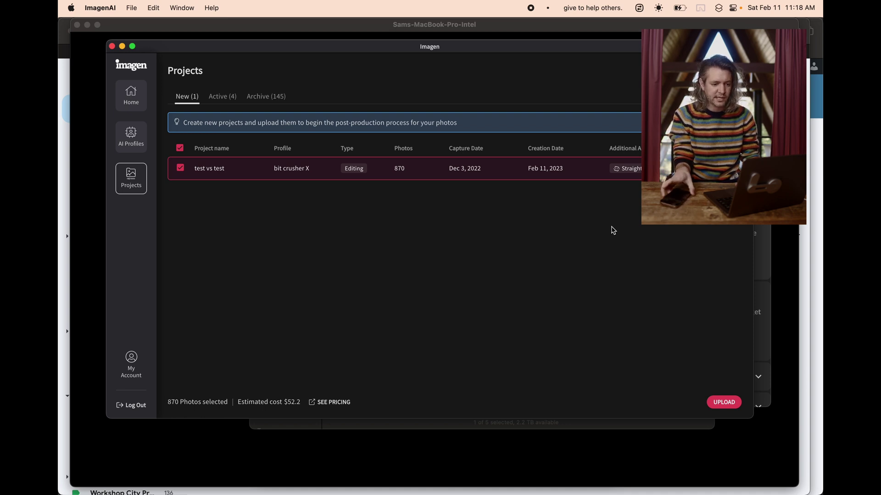
click(724, 403)
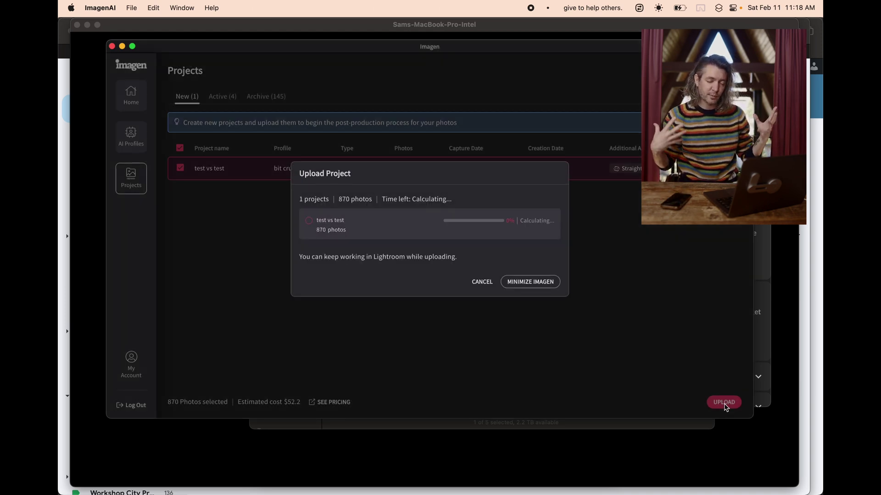
mouse_move(734, 490)
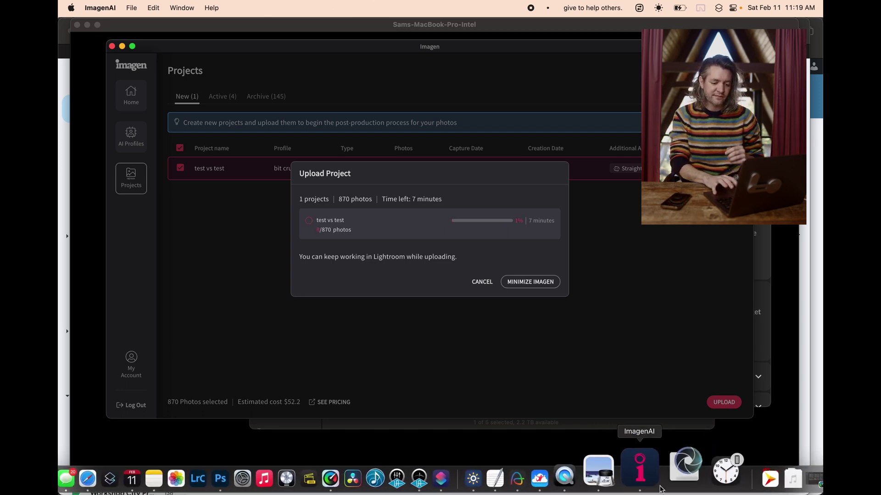
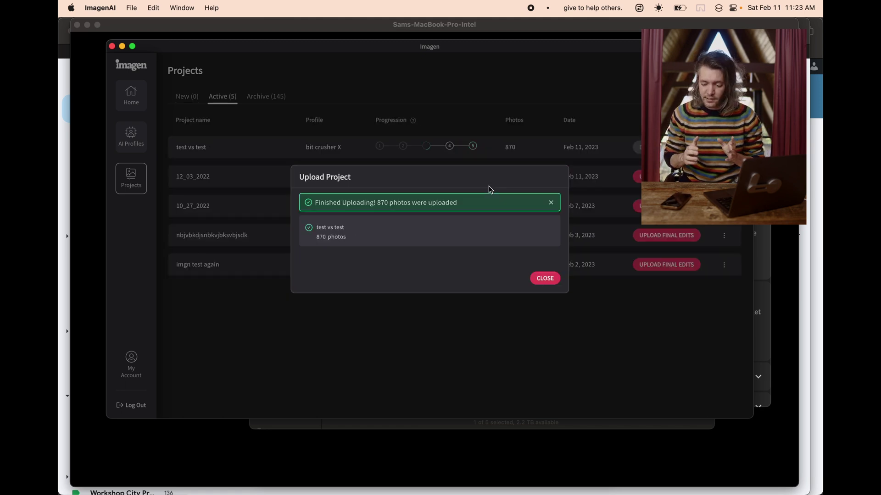
Step: Dismiss the upload report, open the Superhuman mail app and arrange its window below the Imagen window
click(545, 279)
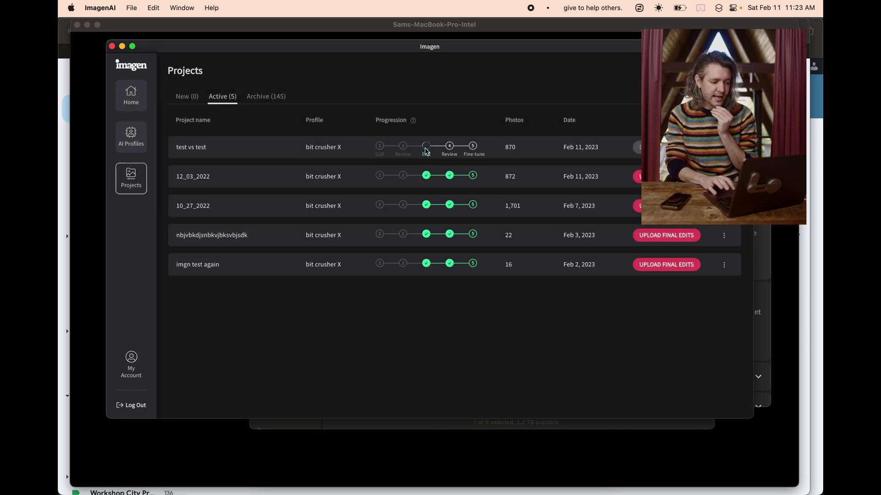
mouse_move(291, 477)
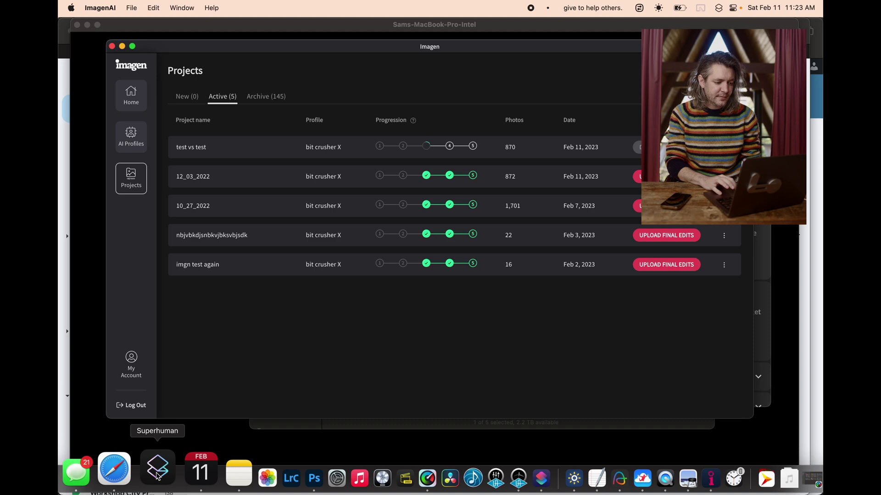
click(156, 477)
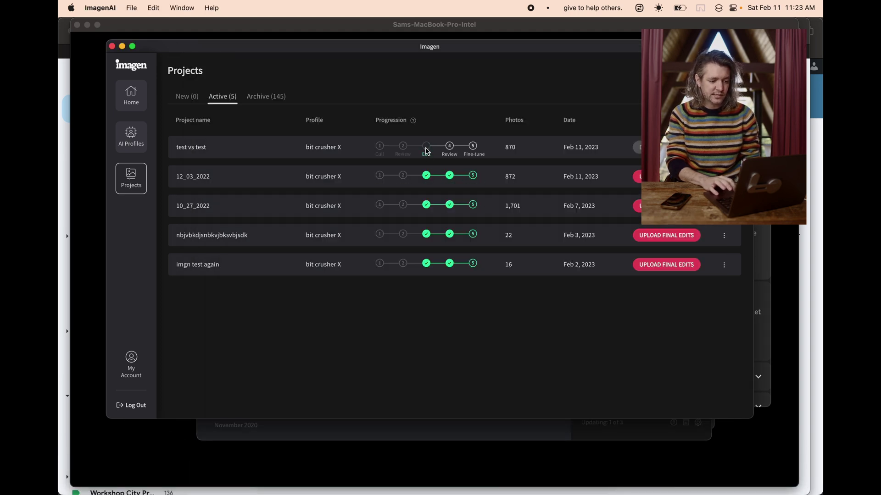
click(429, 82)
drag(358, 58, 288, 432)
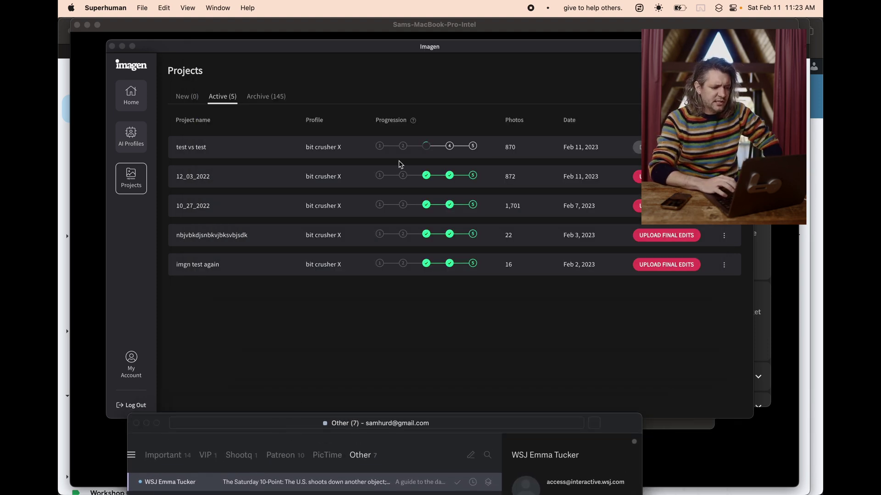
drag(375, 54, 421, 32)
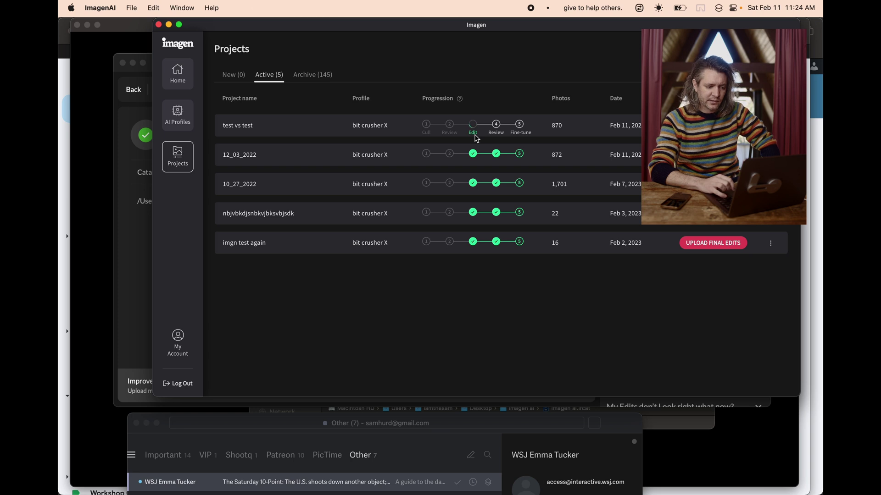
click(232, 77)
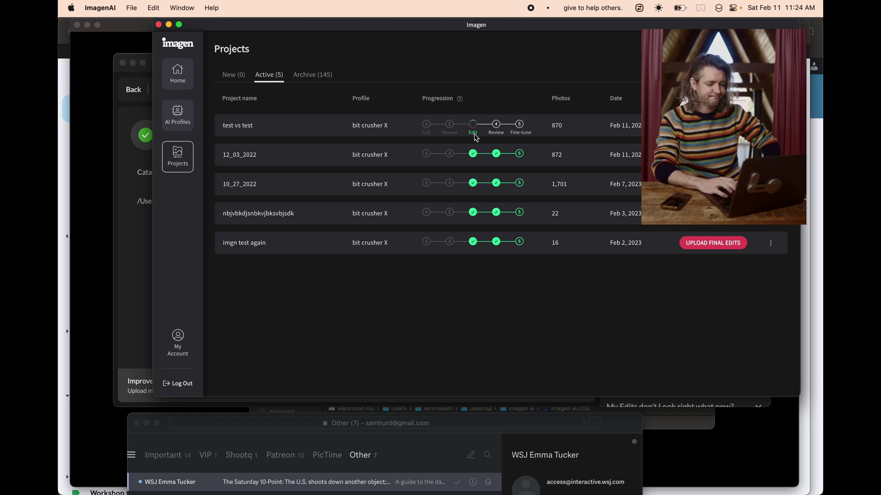
drag(380, 32, 351, 40)
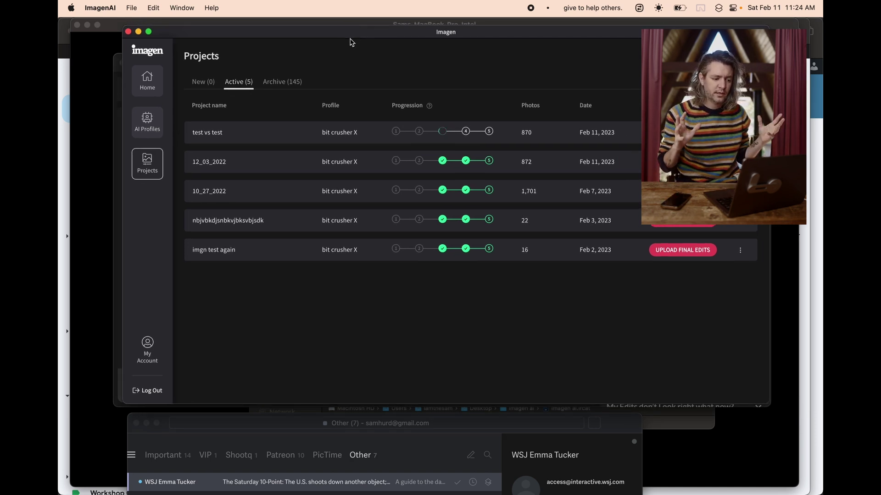
Step: Open Calculator, compute 870 × 0.33 divided by 60 for the editing time in minutes, and return to Imagen
key(super+space)
text(c)
key(Return)
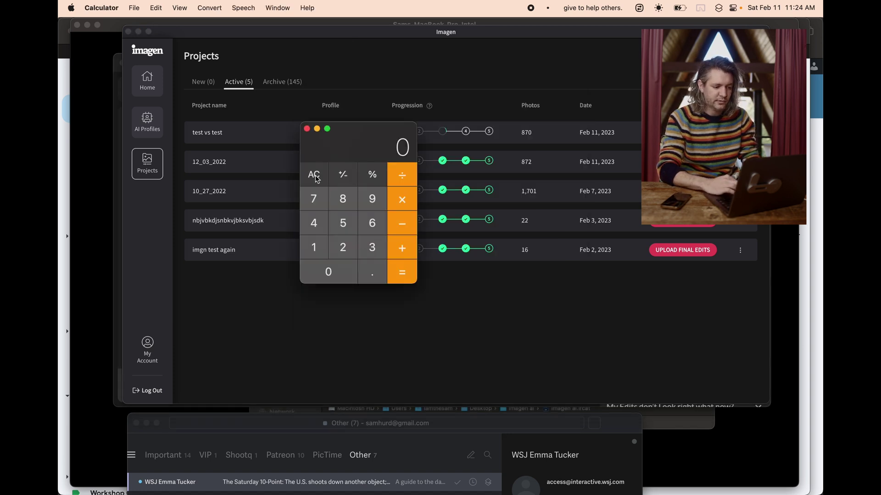
text(870*0.33)
key(Return)
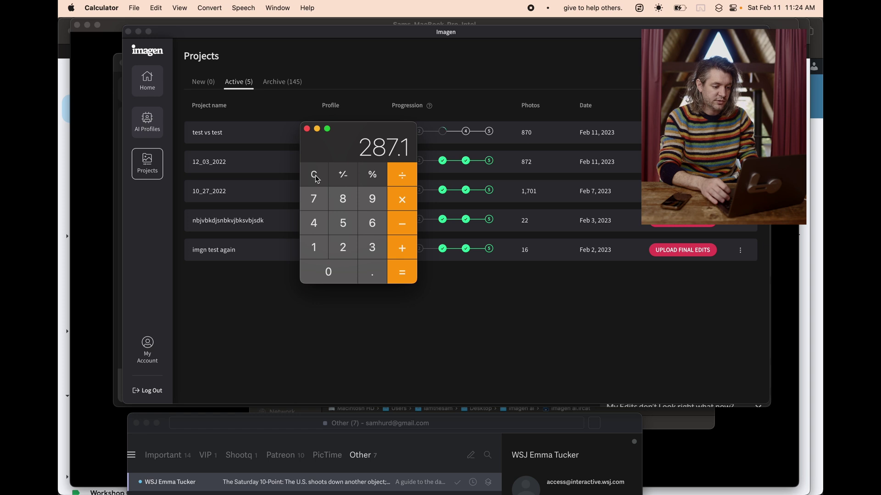
text(/60)
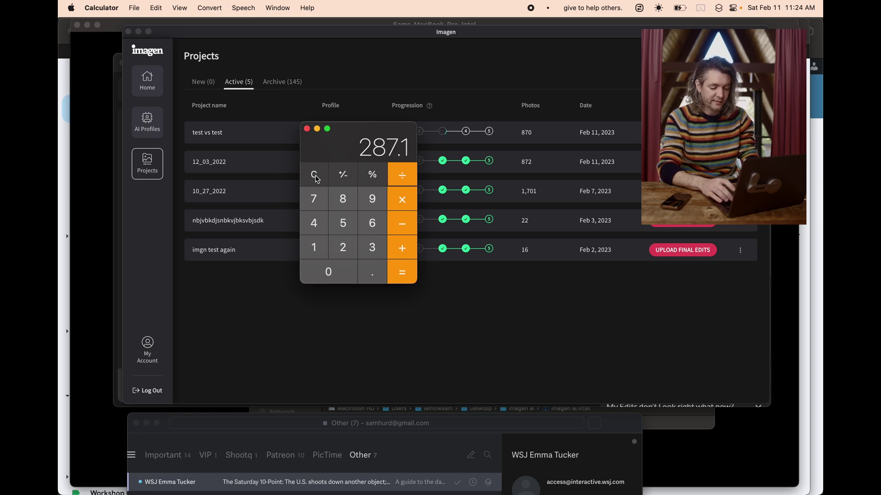
key(Return)
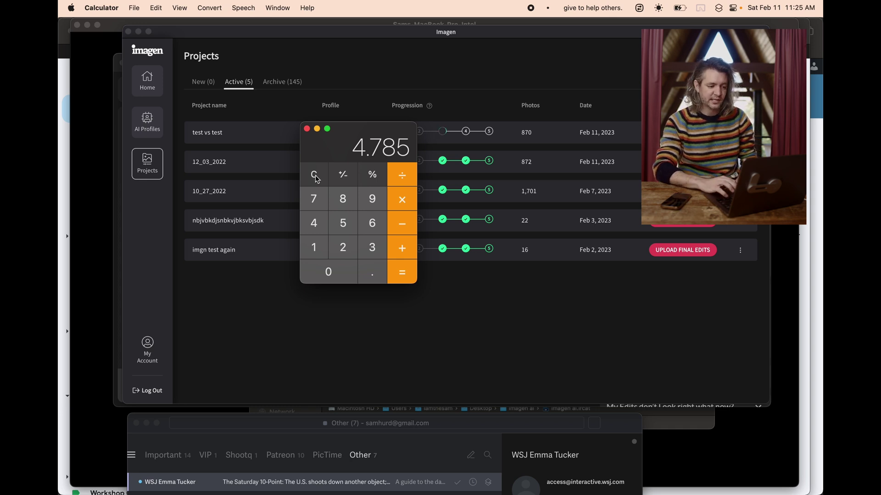
drag(335, 141, 650, 326)
click(634, 34)
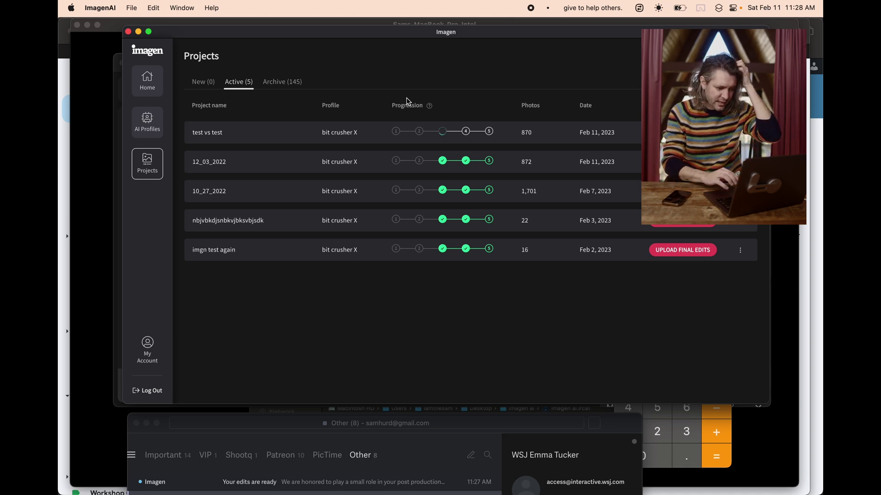
Step: Refresh the active projects, download the test vs test edits into imagen ai.lrcat and open that catalog in Lightroom Classic
click(210, 83)
click(237, 84)
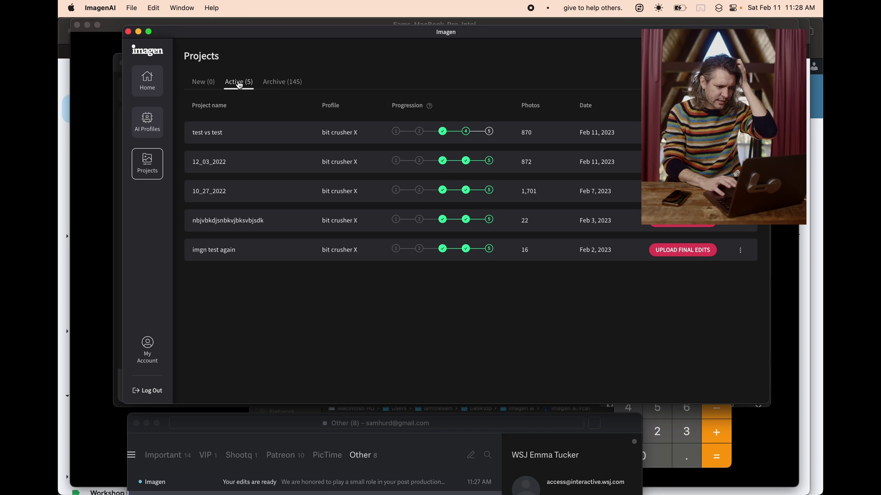
click(200, 88)
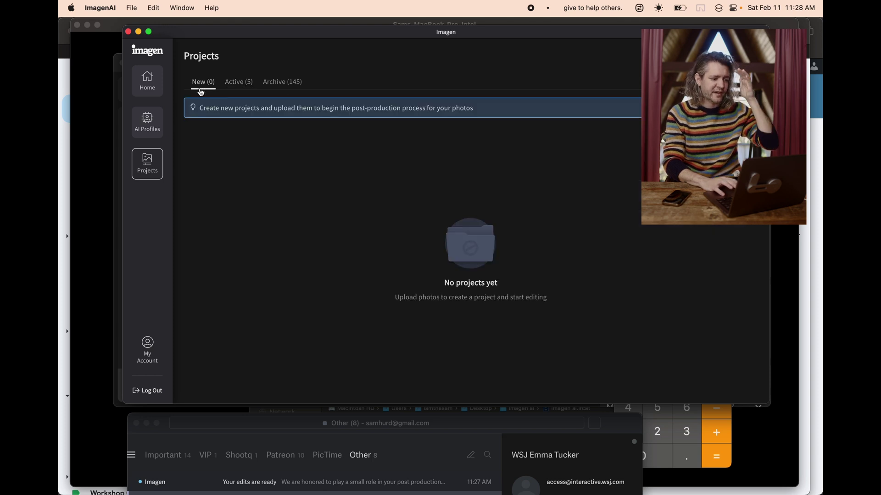
click(251, 87)
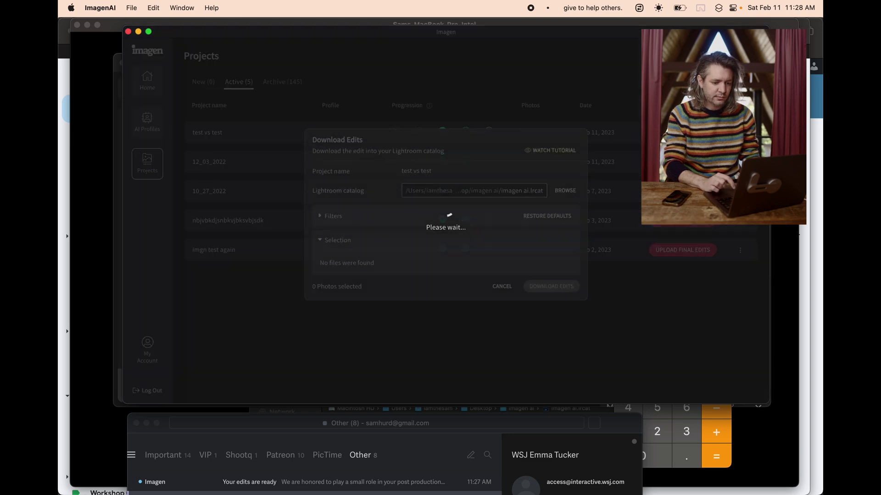
click(555, 278)
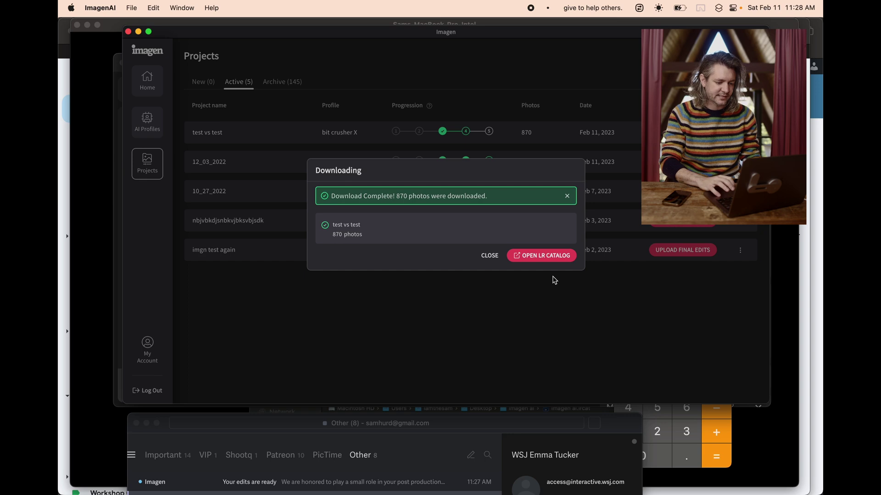
click(534, 256)
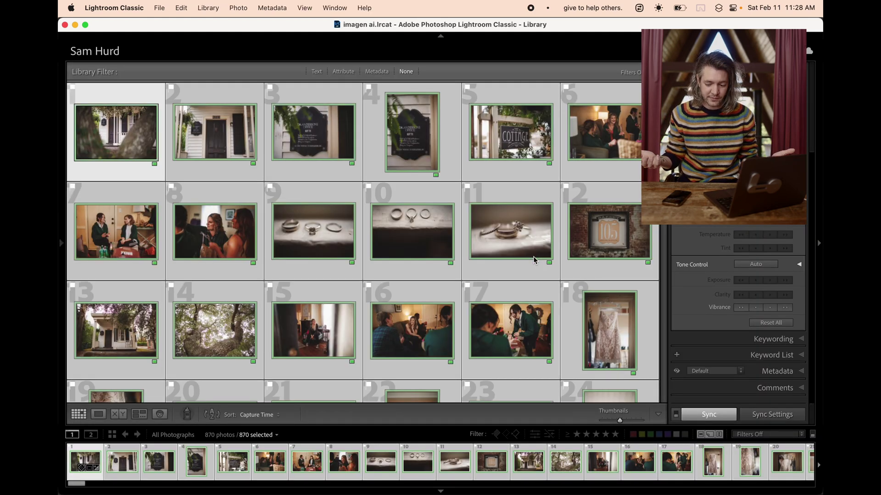
Step: Build standard-sized previews for all selected photos in the imagen ai catalog
click(208, 8)
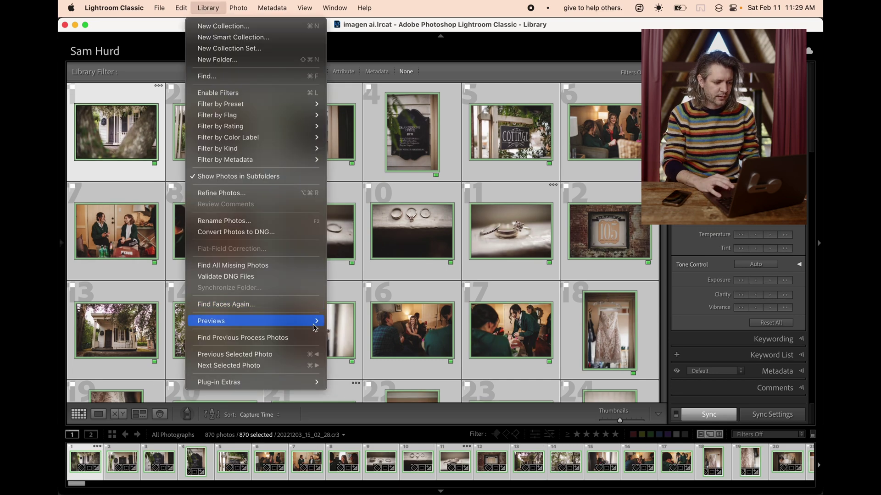
mouse_move(315, 321)
click(344, 323)
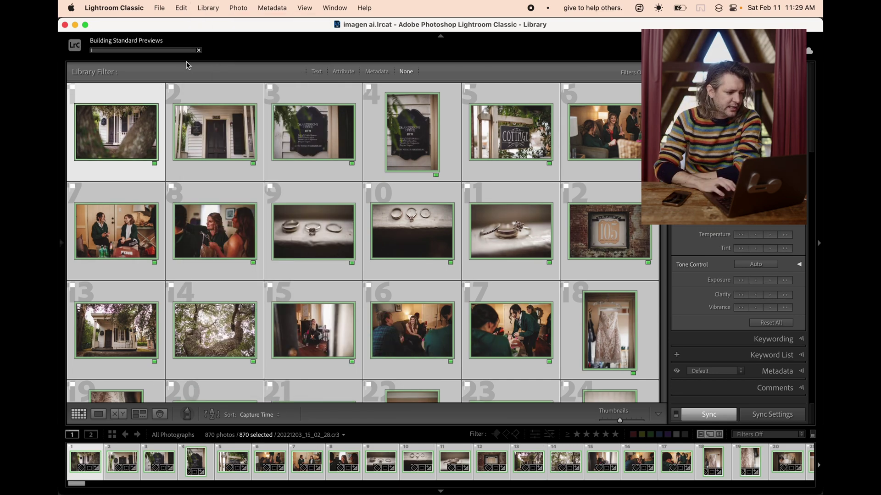
click(174, 51)
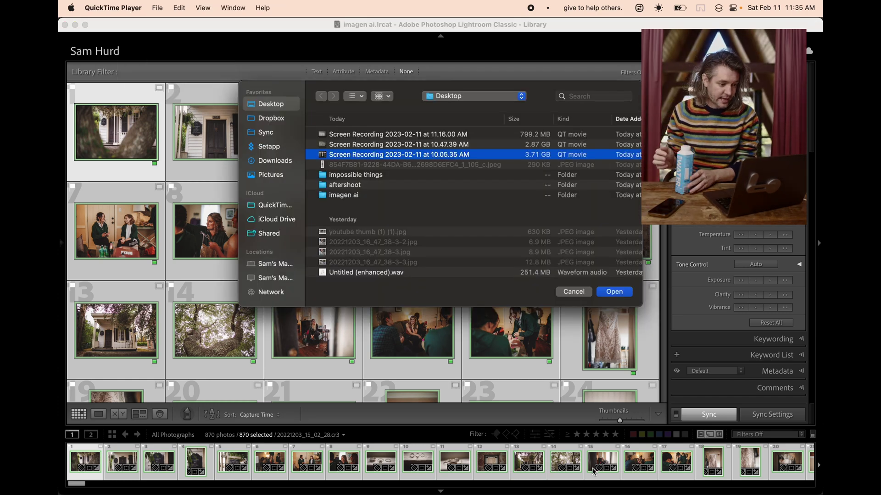
Step: Return to Lightroom Classic and examine the Imagen edits in Develop, paging through the photos from the second one
click(234, 31)
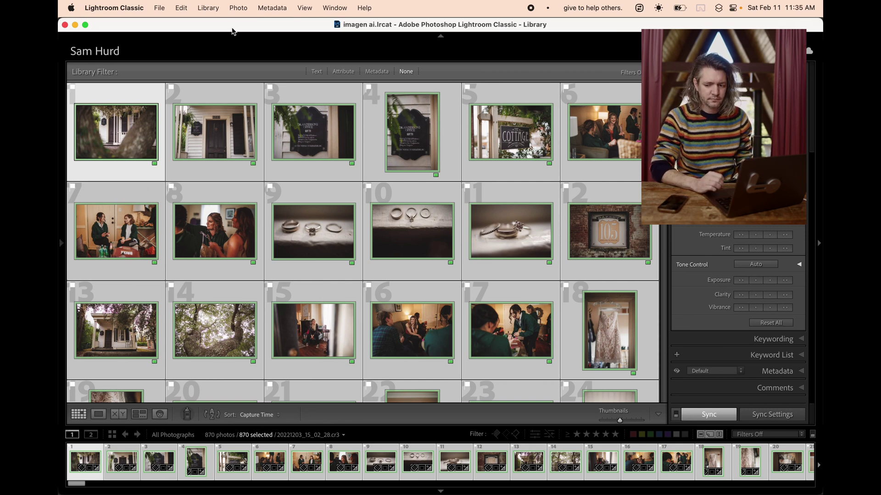
click(227, 124)
key(d)
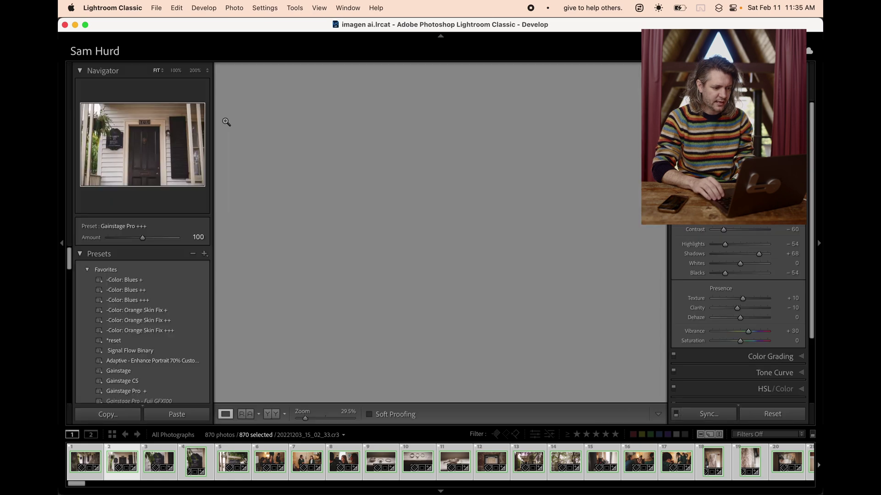
key(Right)
key(Right)
key(Right)
key(Right)
key(Right)
key(Right)
key(Right)
key(Right)
key(Right)
key(Right)
key(Right)
key(Right)
key(Right)
key(Right)
key(Right)
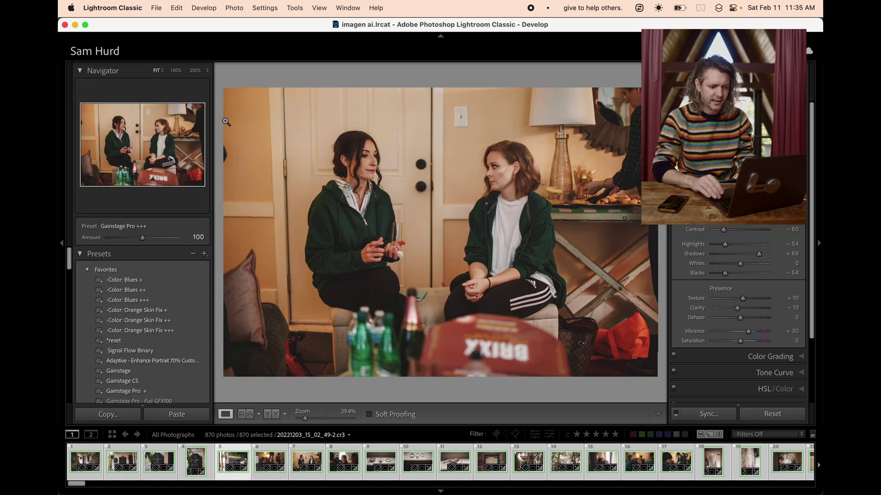
key(Right)
key(Right)
key(Right)
key(Right)
key(Right)
key(Right)
key(Right)
key(Right)
key(Right)
key(Right)
key(Right)
key(Right)
key(Right)
key(Right)
key(Right)
key(Right)
key(Right)
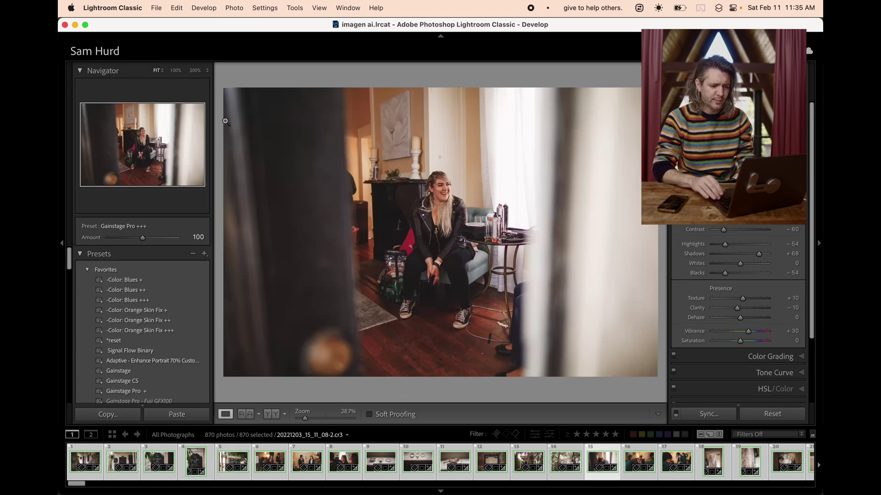
Step: Continue examining the Imagen edits one by one in the Library loupe view
key(e)
key(Right)
key(Right)
key(Right)
key(Right)
key(Right)
key(Right)
key(Right)
key(Right)
key(Right)
key(Right)
key(Right)
key(Right)
key(Right)
key(Right)
key(Right)
key(Right)
key(Right)
key(Right)
key(Right)
key(Right)
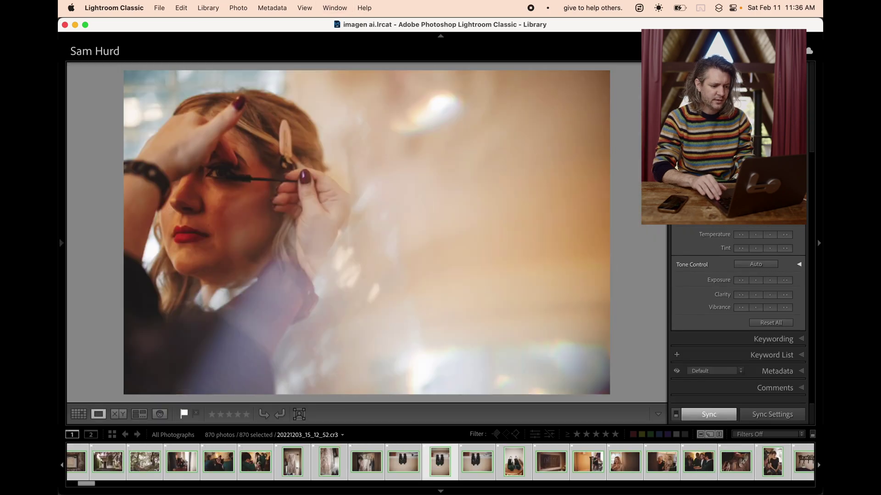
key(Right)
key(Right)
key(Right)
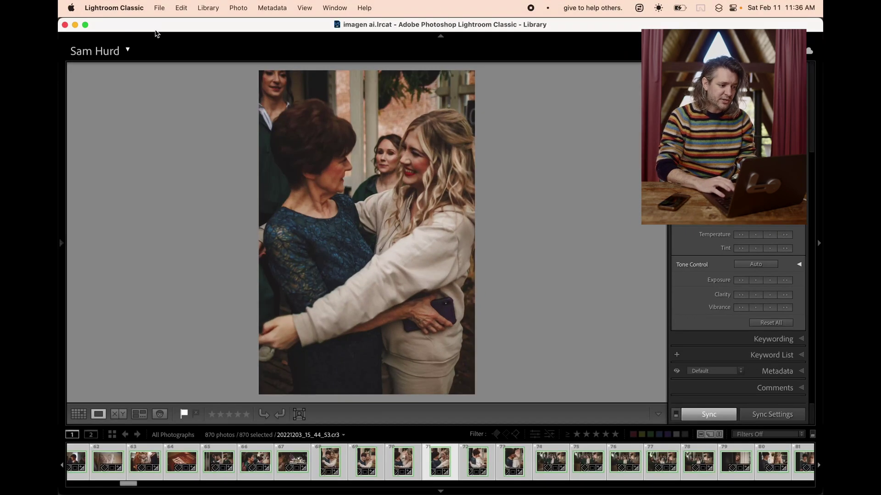
Step: Create a collection from all selected photos in the imagen ai catalog, including them as new virtual copies
click(162, 9)
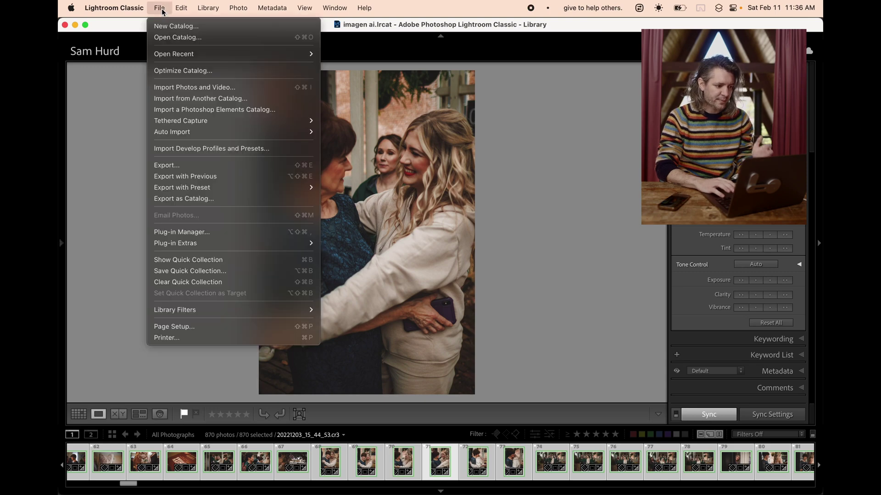
click(133, 37)
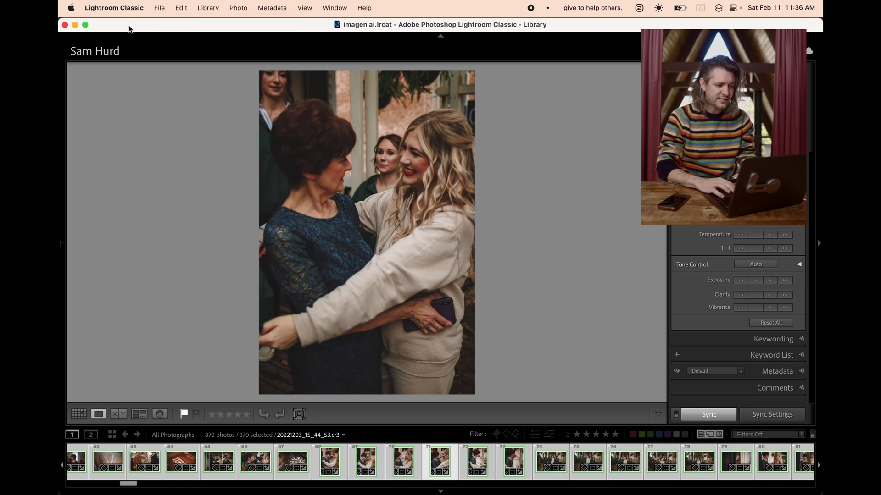
key(g)
click(61, 243)
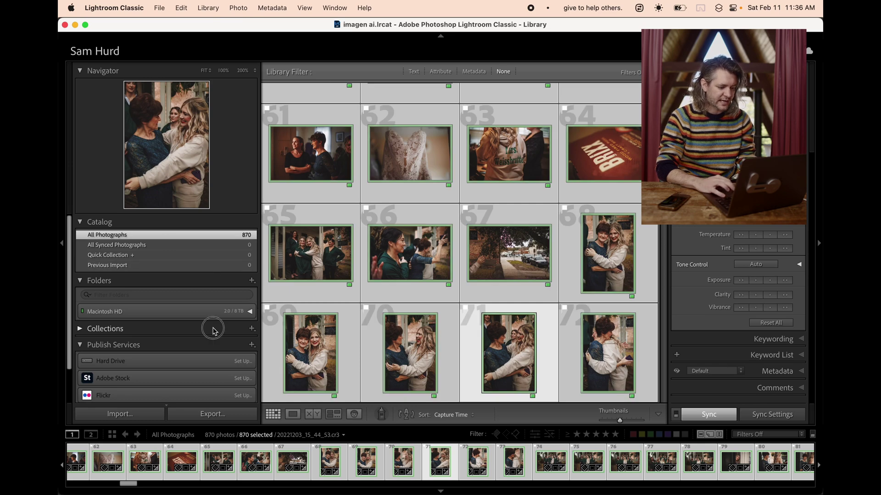
click(210, 328)
click(251, 329)
click(293, 338)
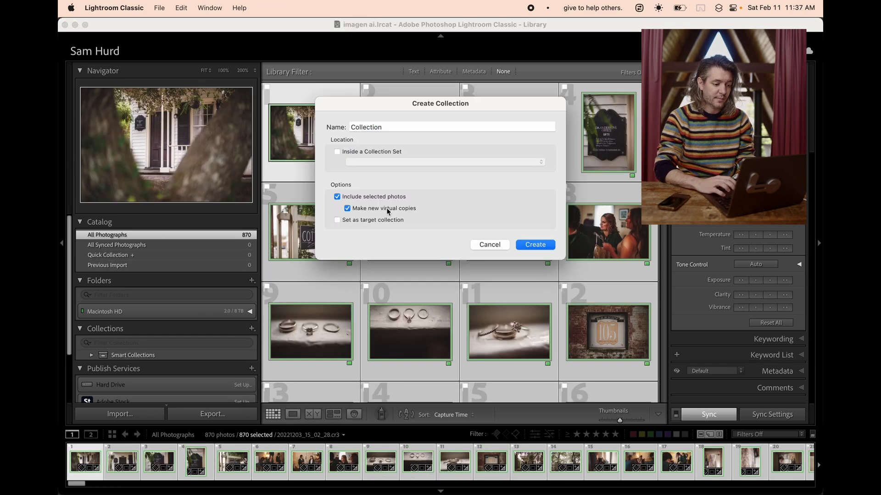
click(529, 245)
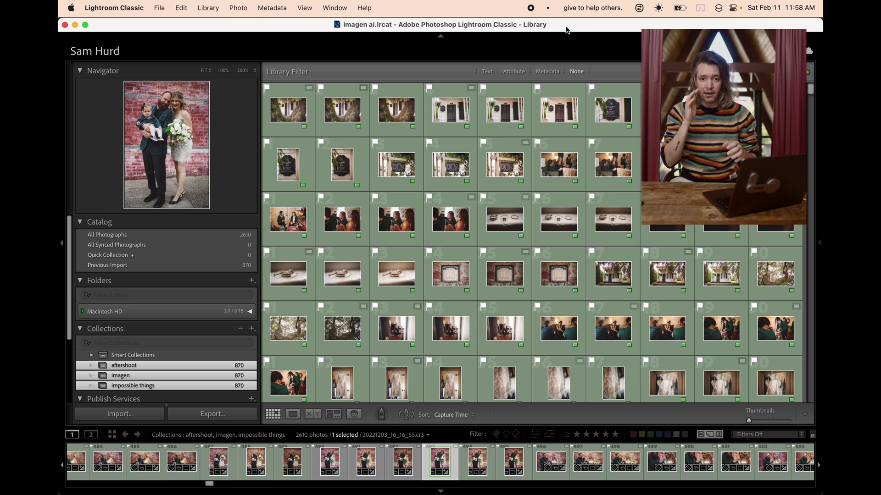
Step: Open the first photo of the combined collections in loupe view and compare its three AI edits back and forth
click(289, 110)
key(e)
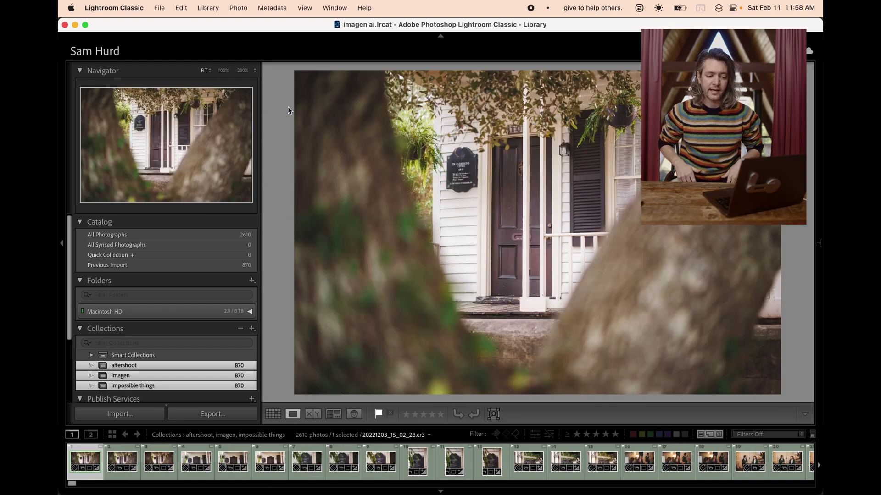
key(super+apostrophe)
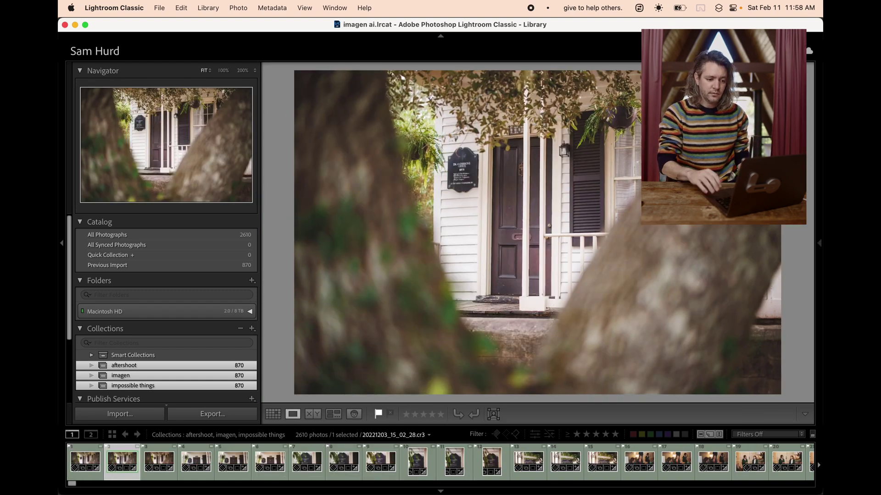
key(super+apostrophe)
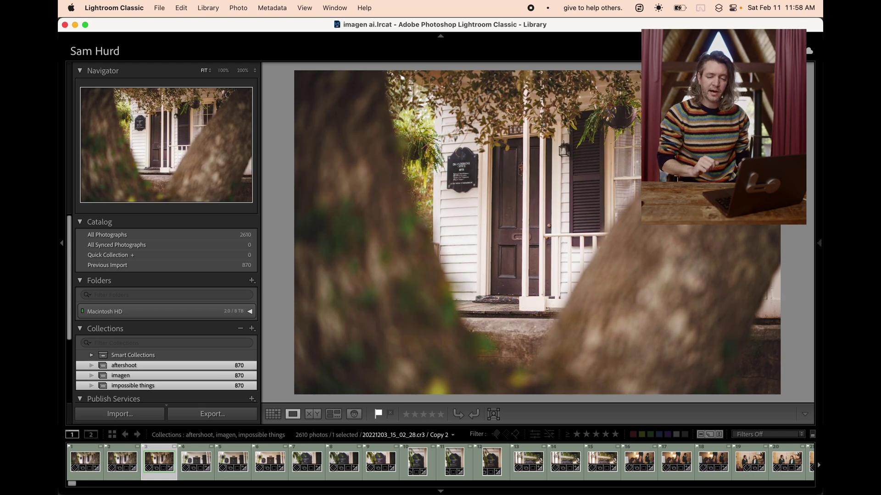
key(Left)
key(Left)
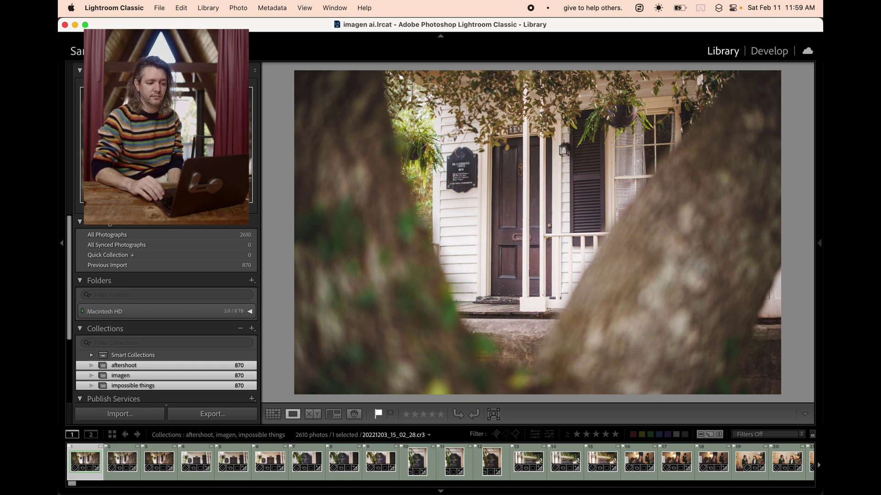
key(Right)
key(Right)
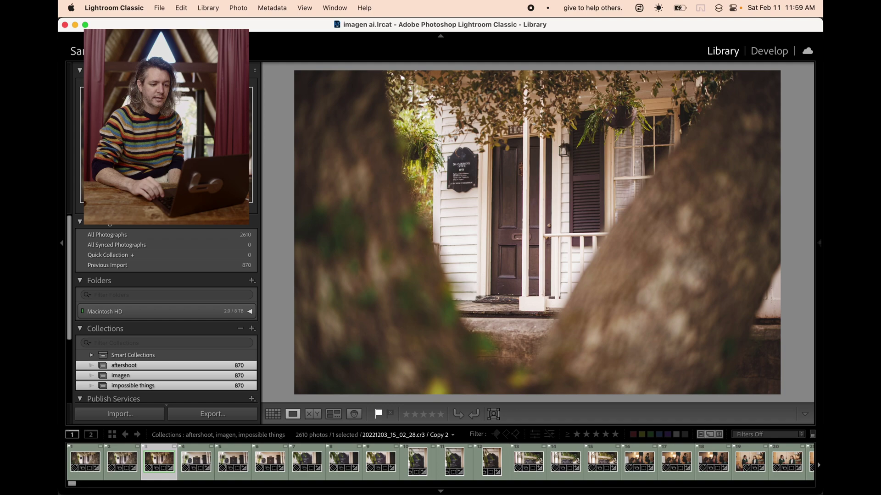
Step: Compare the AI edits of the close-up photo of the door numbered 104
key(Right)
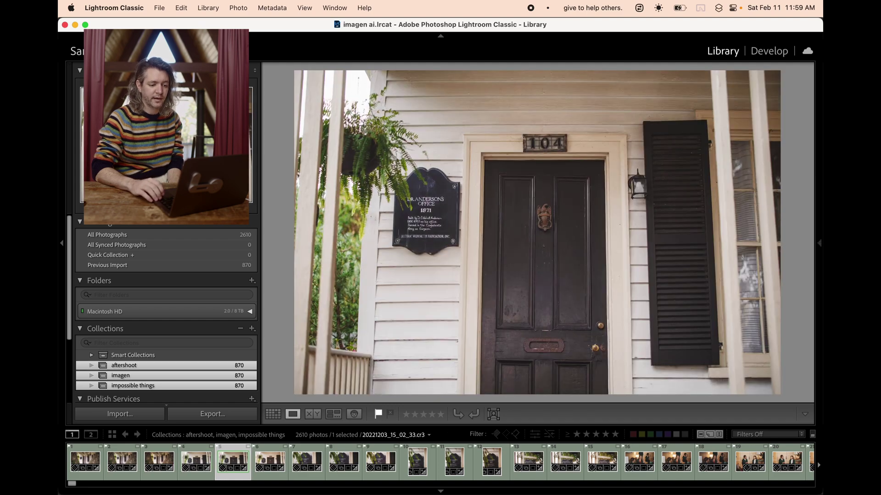
key(Right)
key(Right)
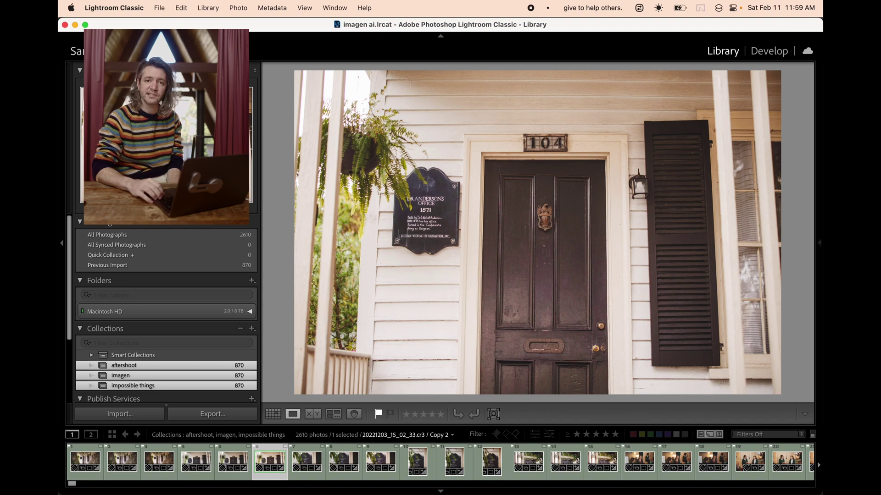
Step: Compare the AI edits of the 1871 office plaque photo, flipping back and forth between the versions
key(Right)
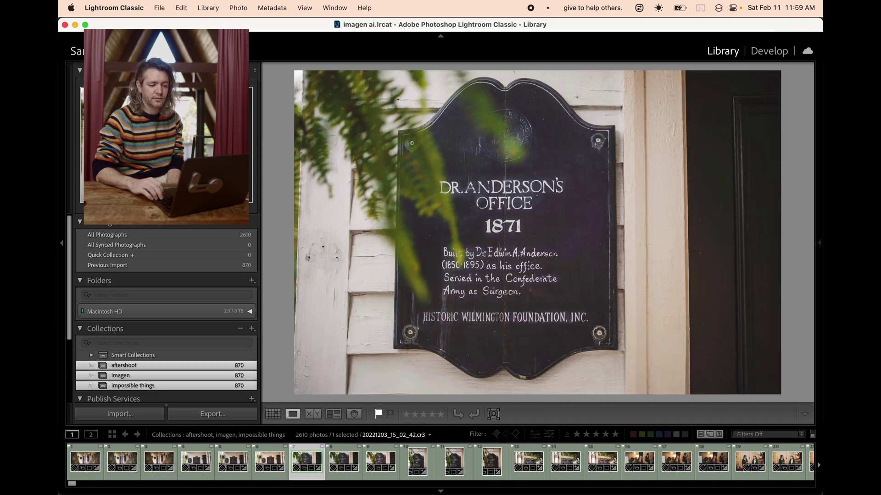
key(Right)
key(Right)
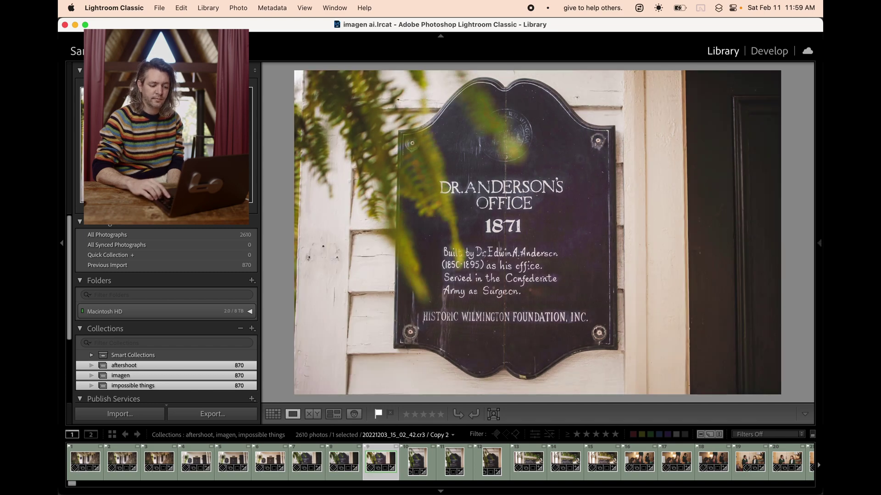
key(Left)
key(Left)
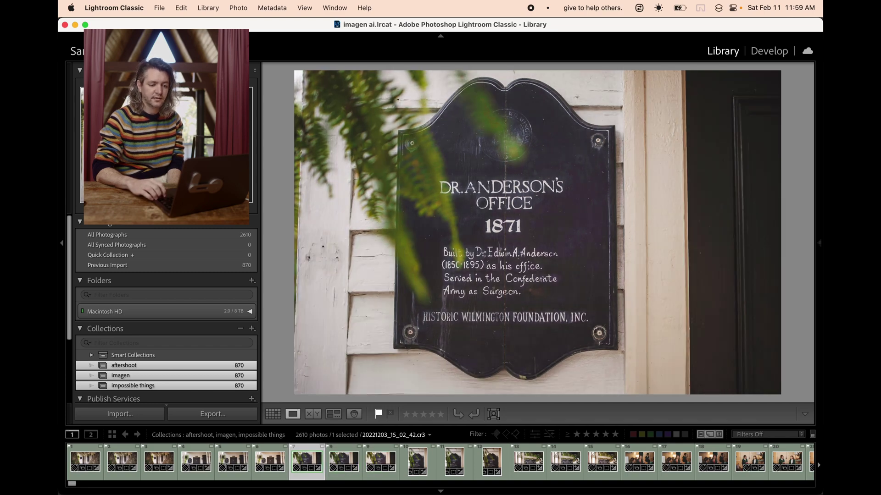
key(Right)
key(Left)
key(Right)
key(Left)
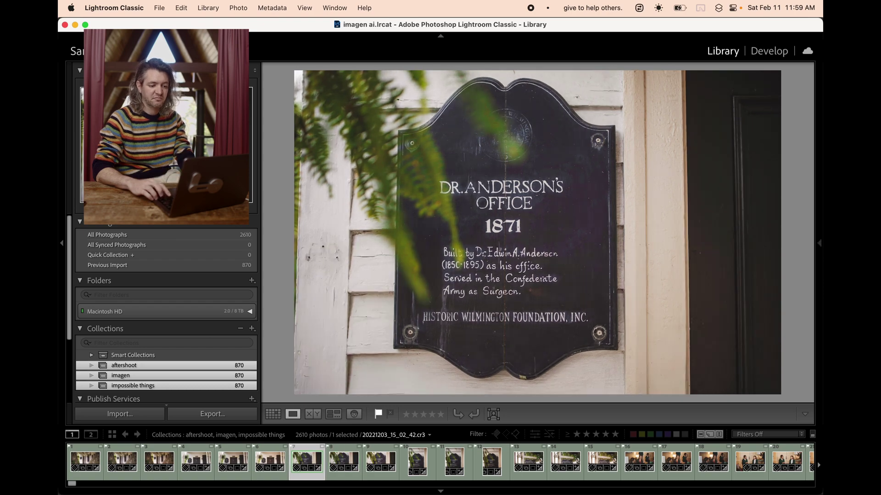
Step: Open the photo of the laughing woman on the sofa from the grid and compare its three AI edits repeatedly
key(g)
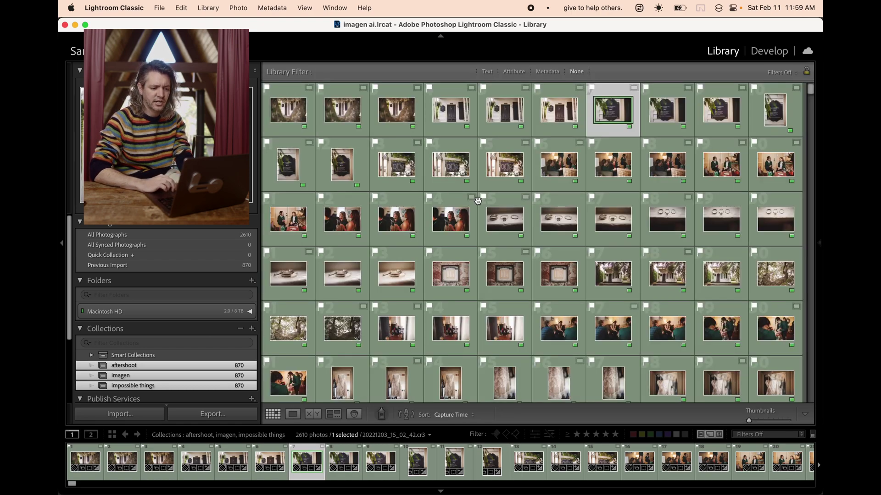
scroll(470, 191, down, 1)
scroll(596, 197, down, 1)
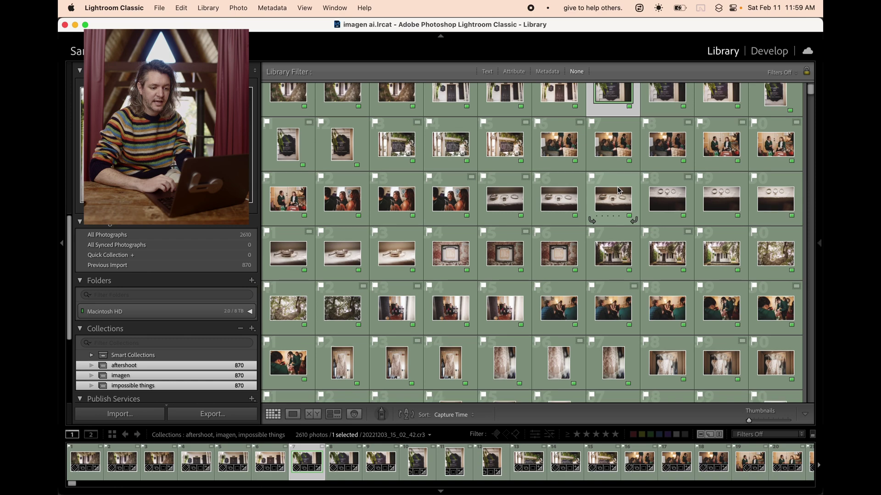
click(555, 148)
double_click(556, 148)
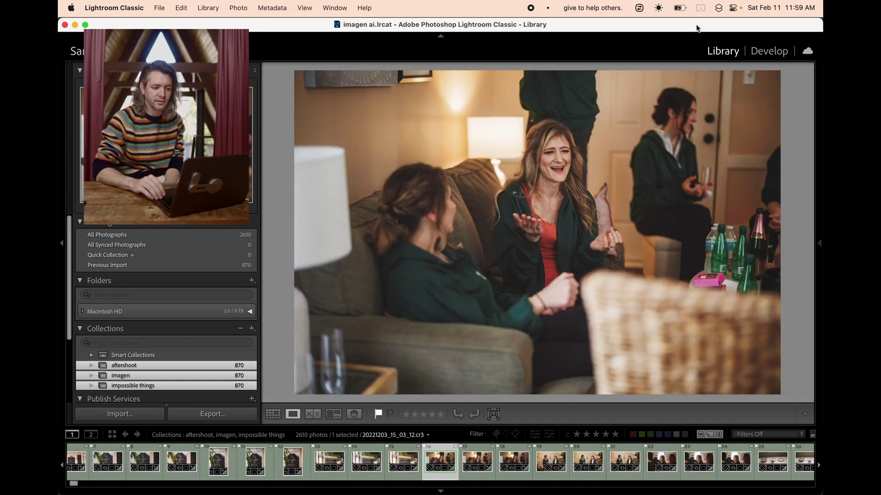
key(super+apostrophe)
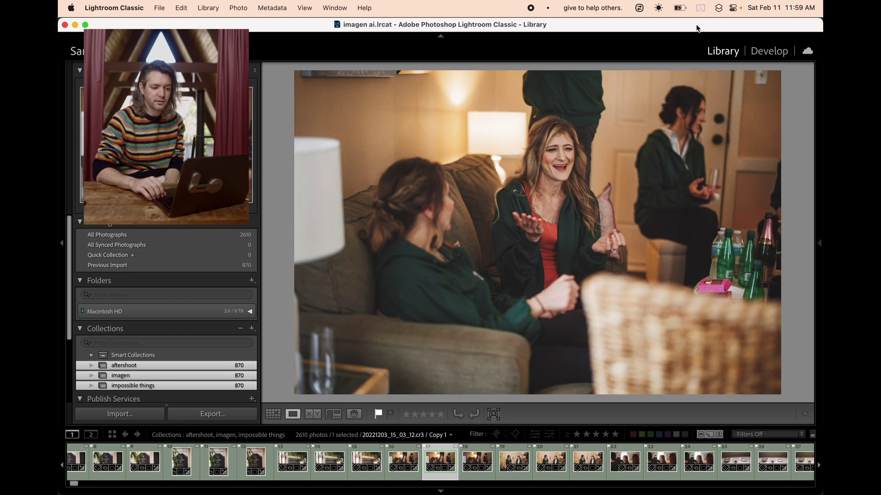
key(super+apostrophe)
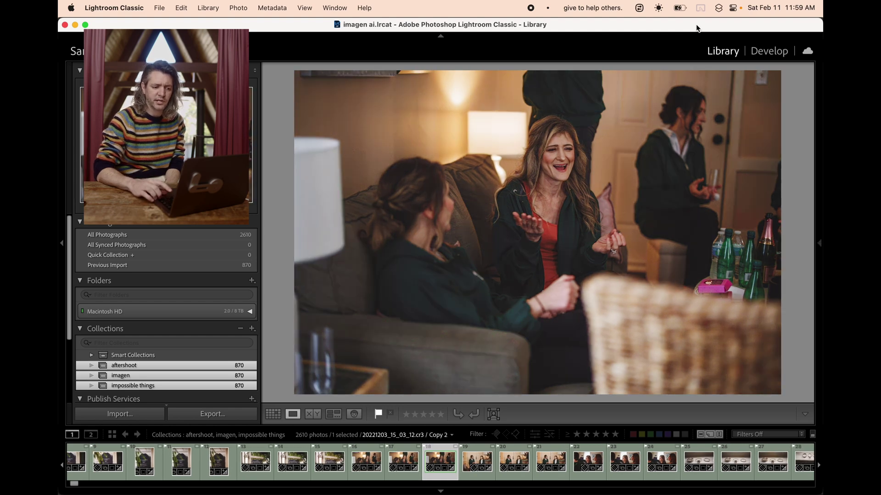
key(Left)
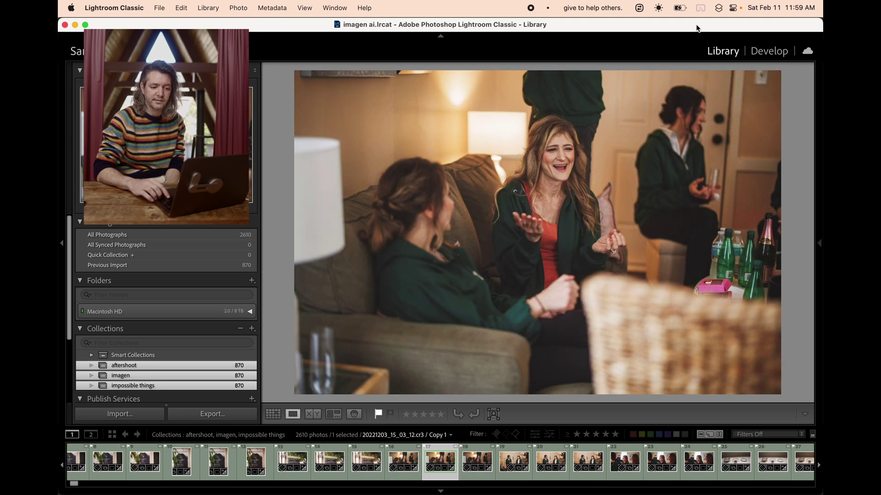
key(Left)
key(Right)
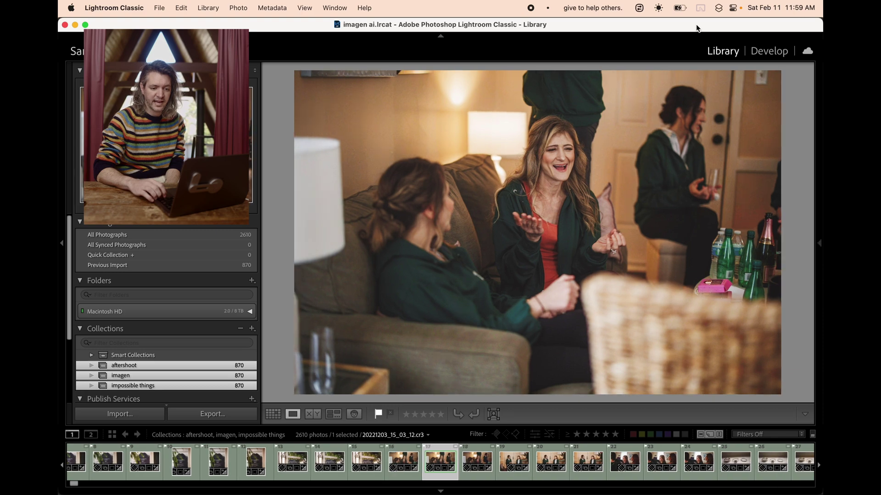
key(Left)
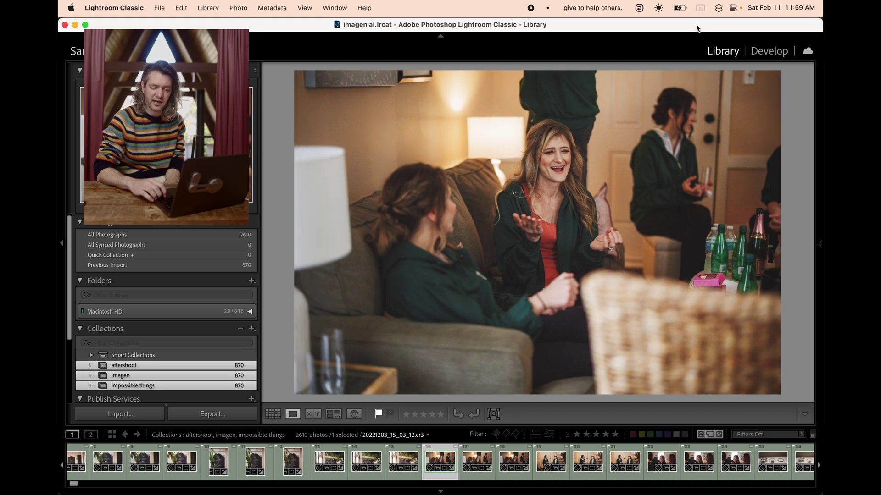
key(Right)
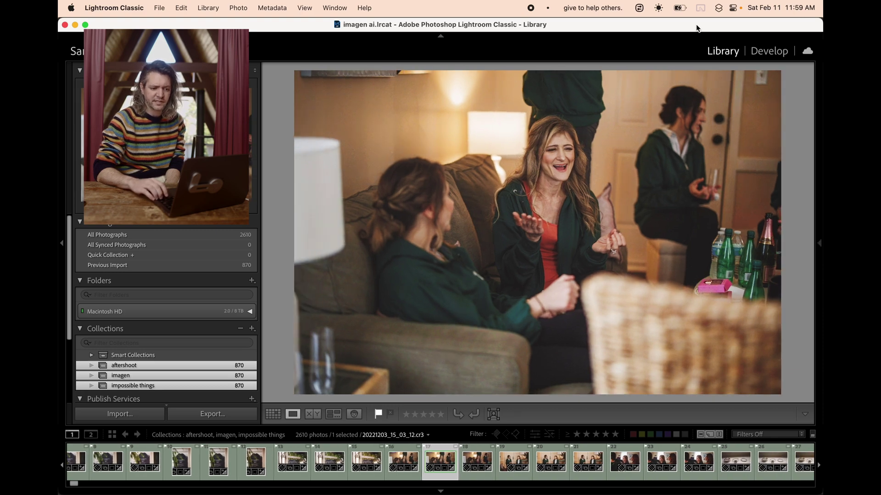
key(Right)
key(Left)
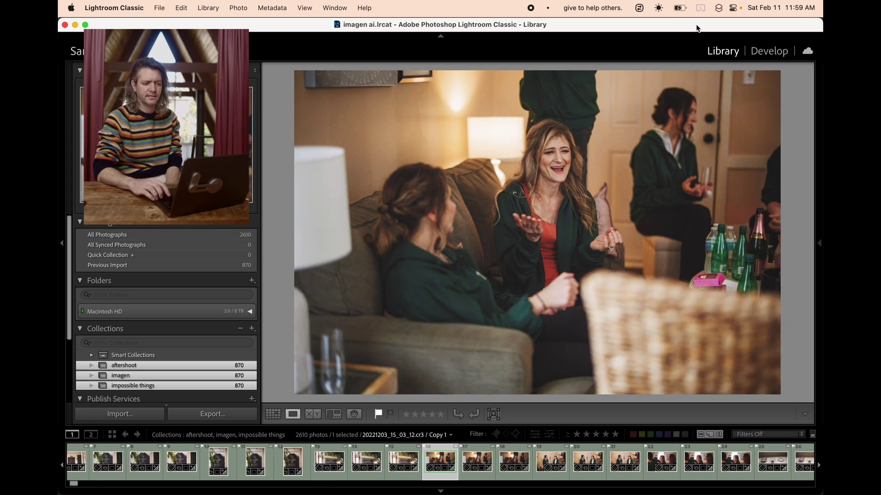
key(Left)
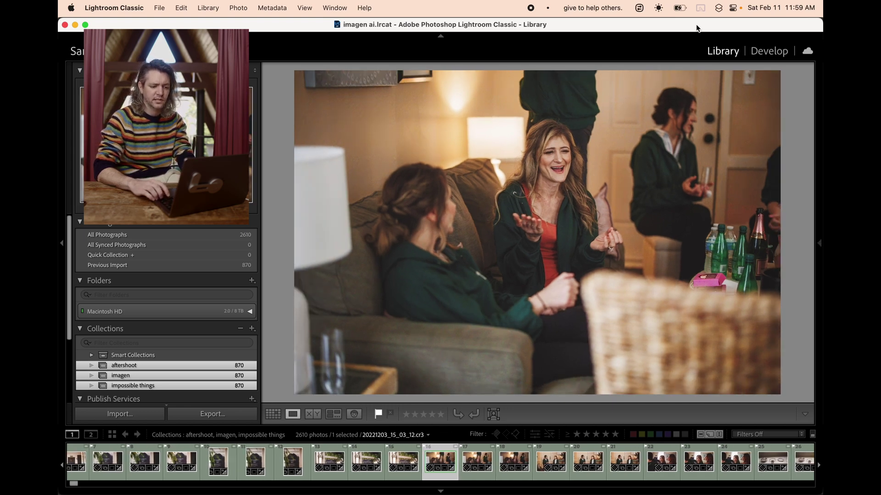
key(Right)
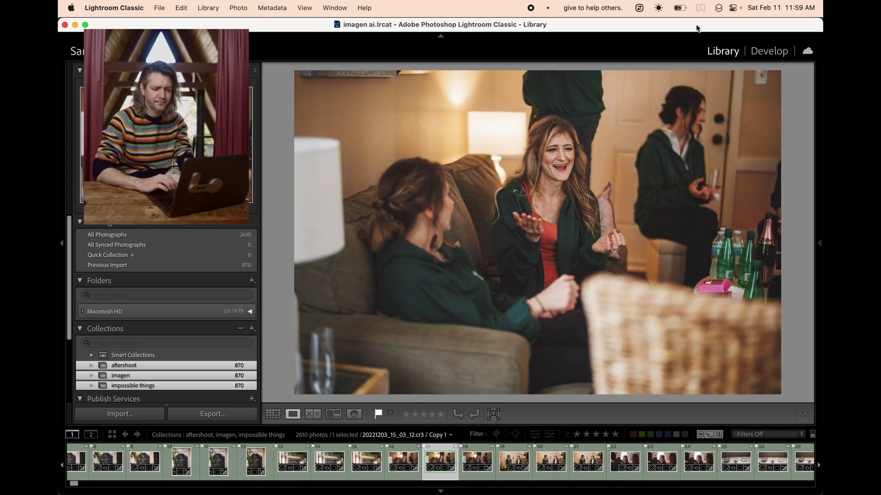
Step: Find the vertical photo of the hanging green shoes in the grid and compare its three AI edits in loupe view
key(g)
scroll(624, 159, down, 3)
scroll(624, 159, down, 5)
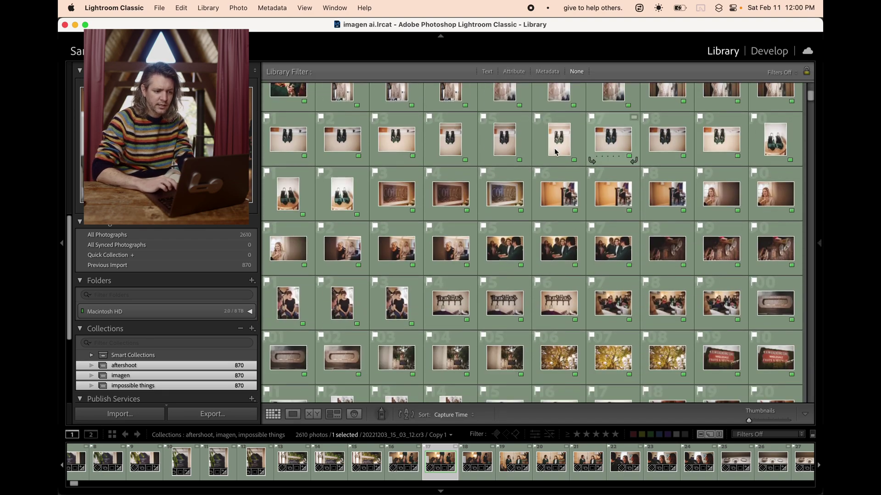
double_click(452, 144)
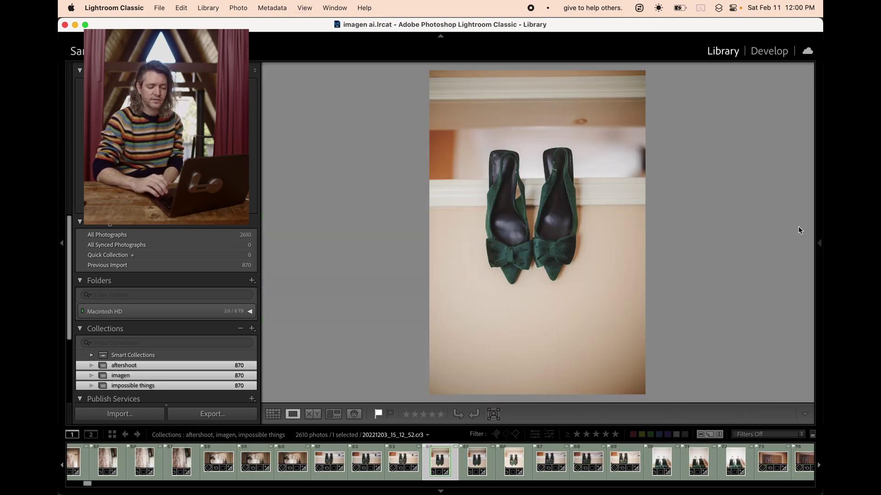
key(super+apostrophe)
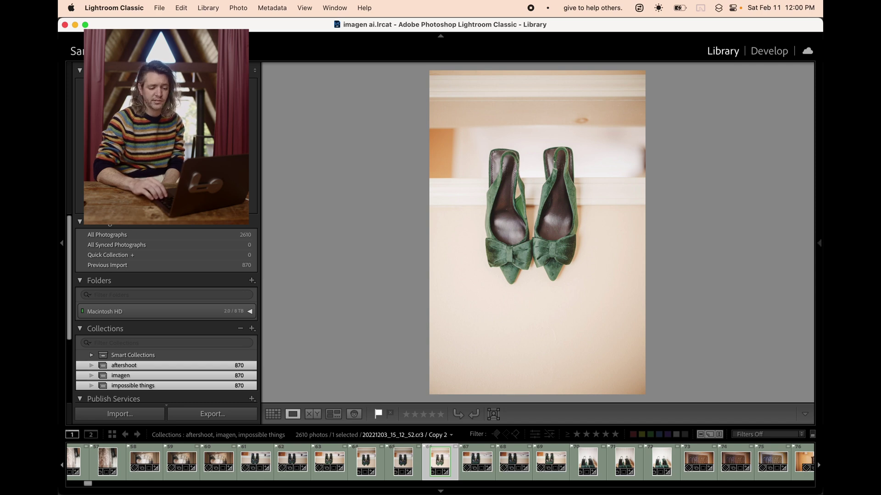
key(Left)
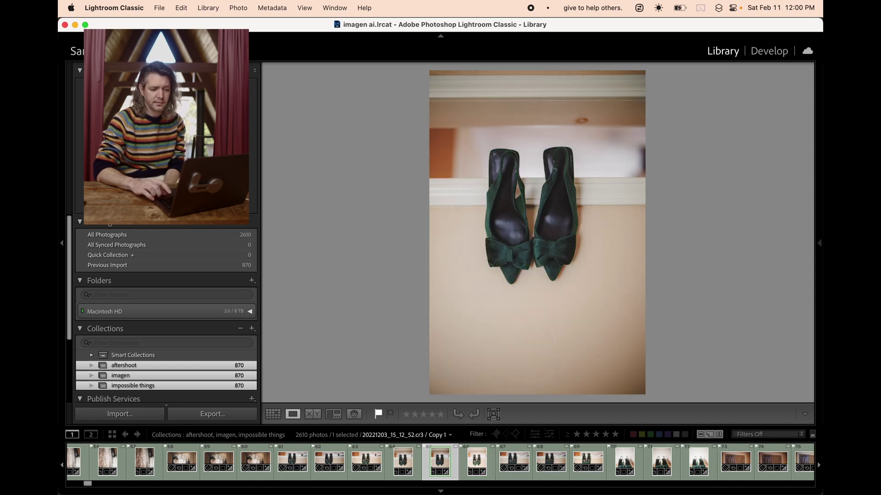
key(Left)
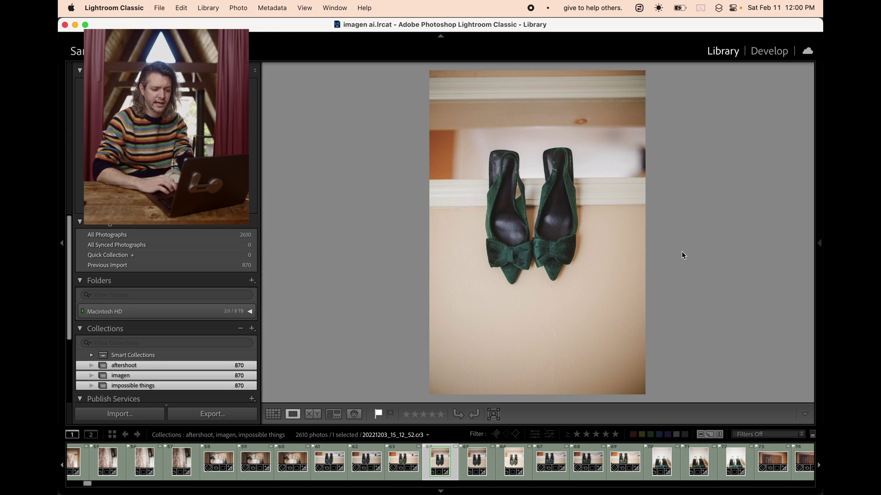
Step: Open the Coats & Hats wall rack photo from the grid and compare its three AI edits, flipping back and forth
key(g)
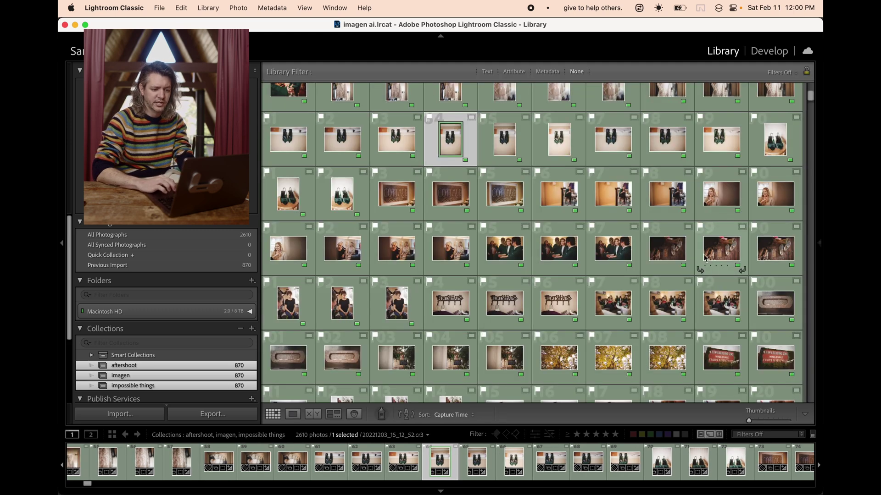
double_click(450, 304)
key(Right)
key(Right)
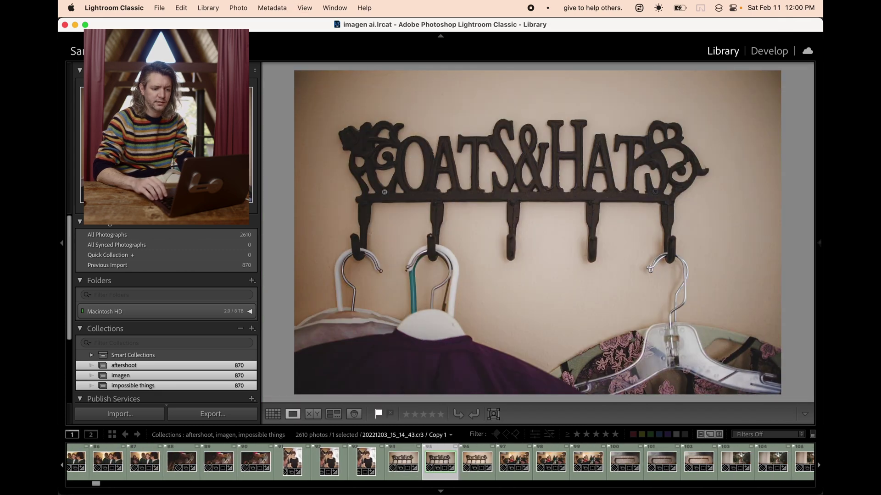
key(Left)
key(Left)
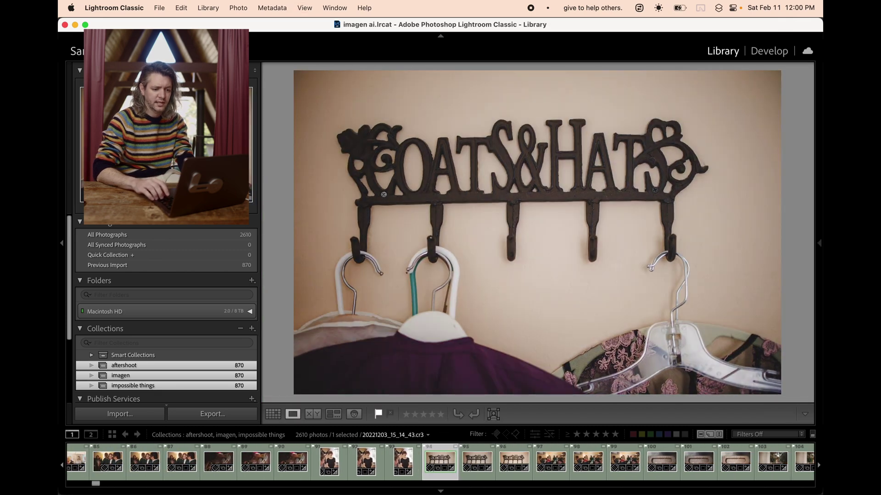
key(Right)
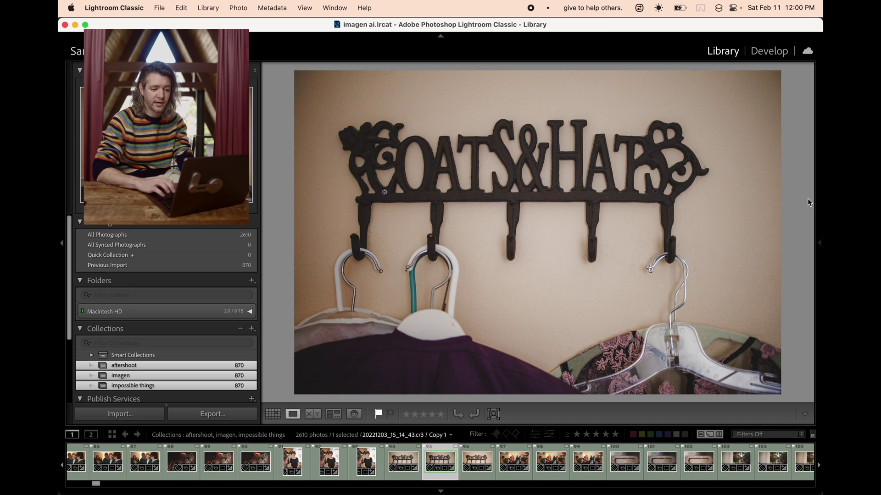
mouse_move(821, 231)
key(Right)
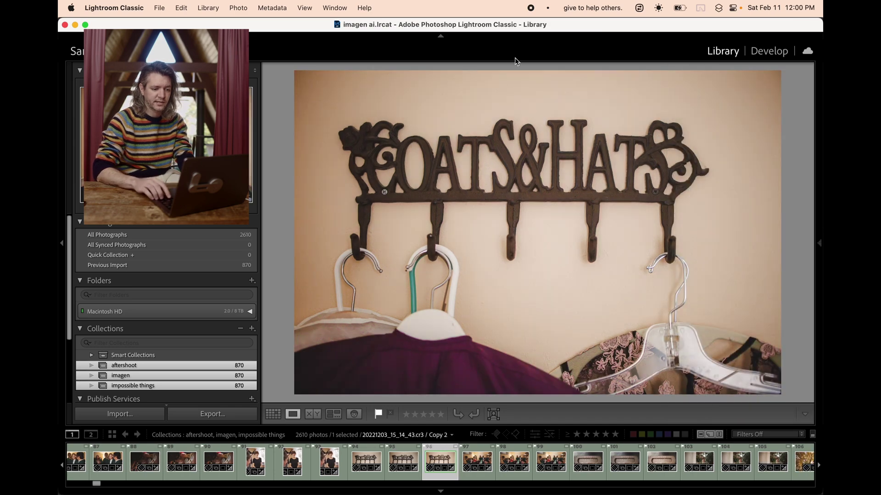
key(Left)
key(Left)
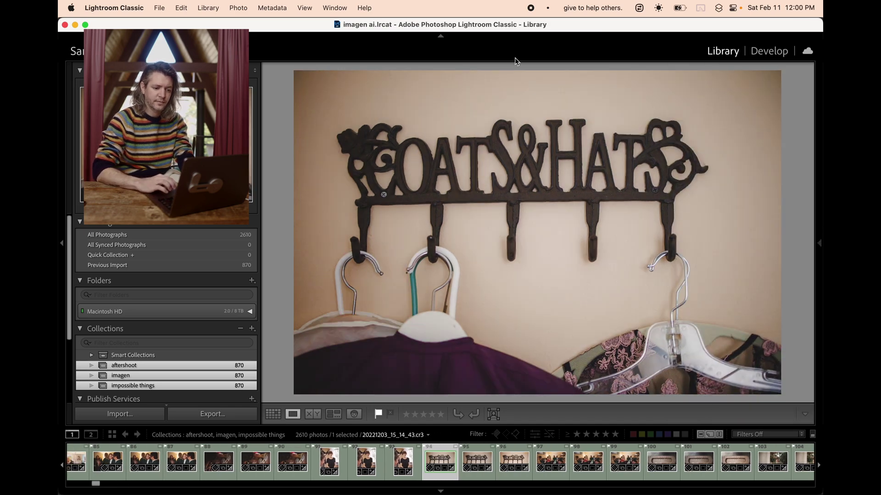
Step: Open the close-up of the woman touching her eyelashes from the grid and compare its three AI edits
key(g)
scroll(577, 211, down, 5)
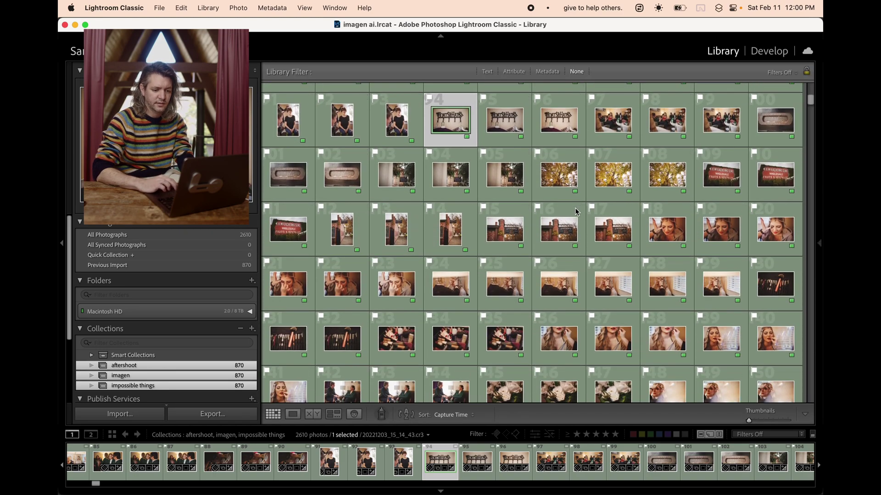
click(669, 236)
key(e)
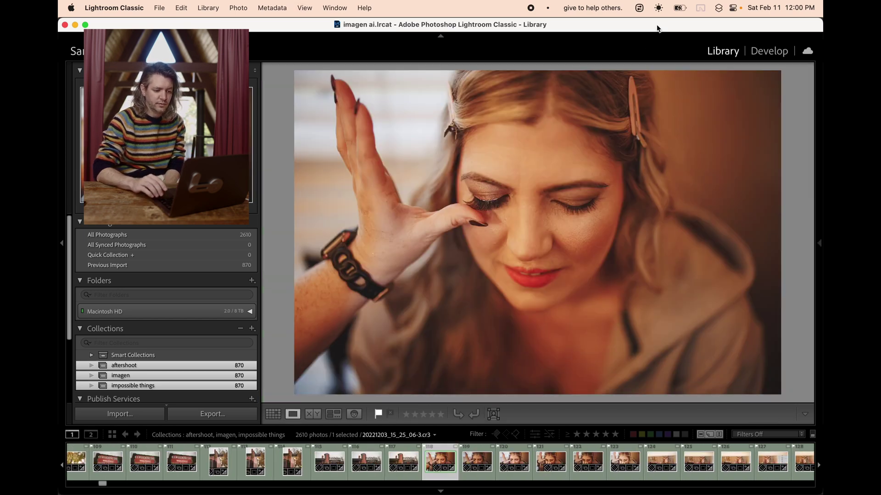
key(super+apostrophe)
key(super+apostrophe)
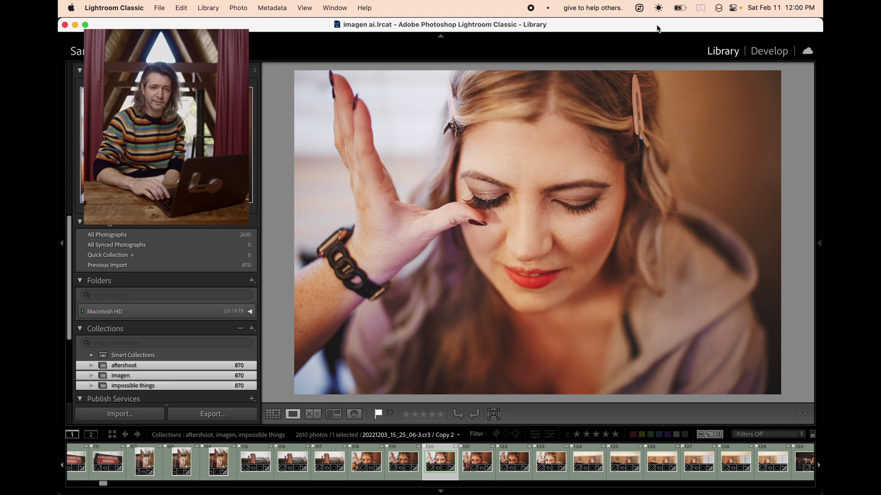
key(Left)
key(Left)
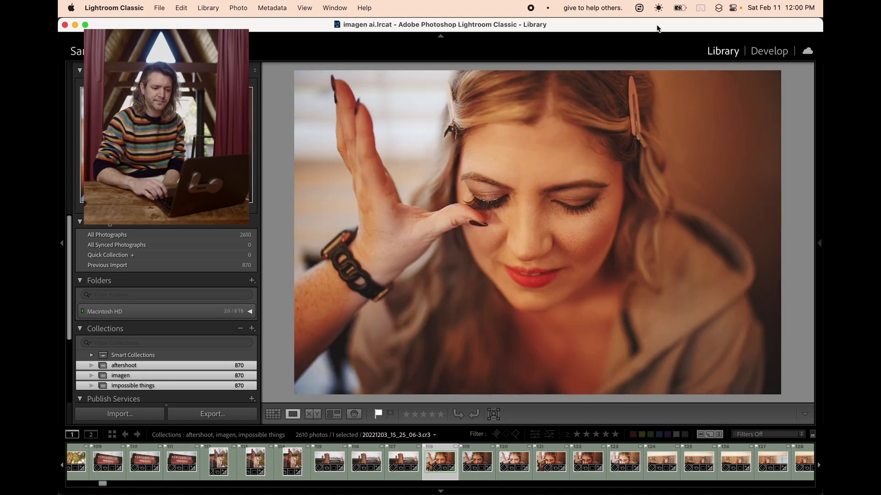
key(Right)
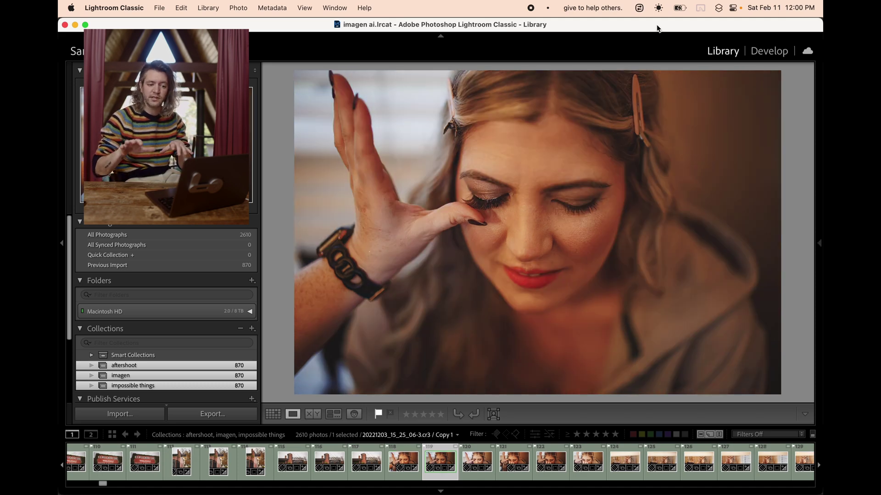
key(Right)
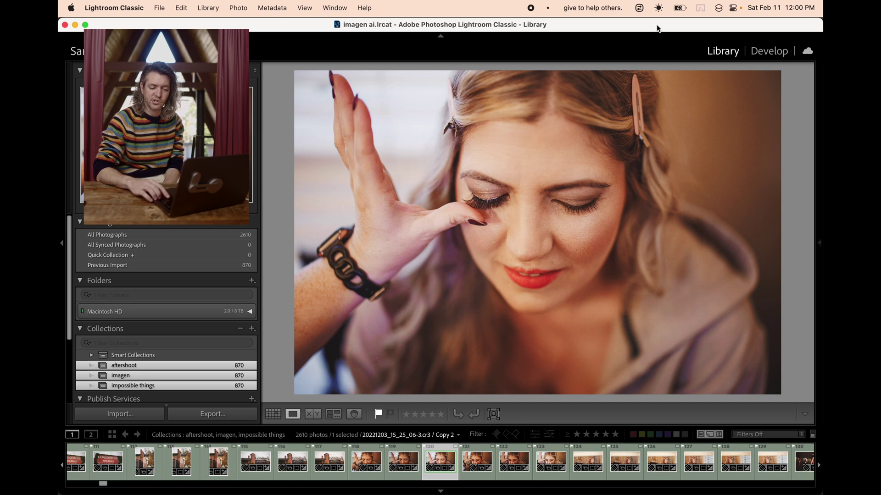
key(Left)
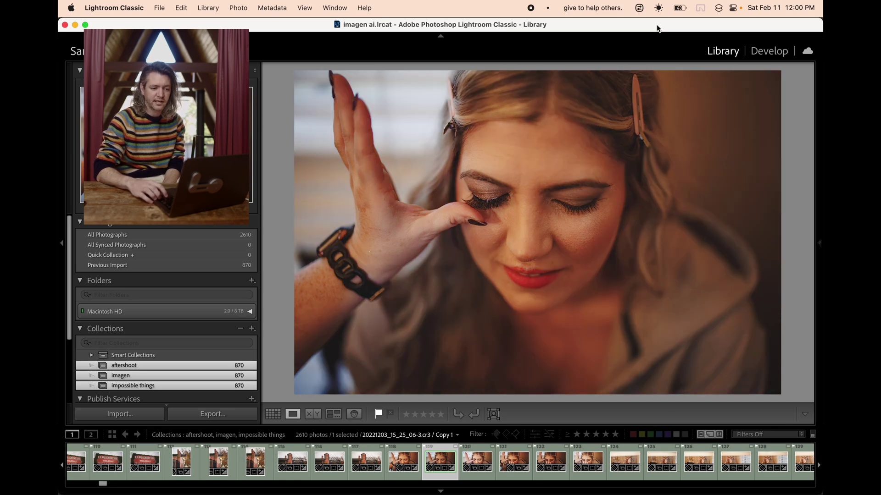
Step: Use Quick Develop to raise Copy 1's exposure and lower Copy 2's exposure one small increment each, and compare the two versions
click(821, 210)
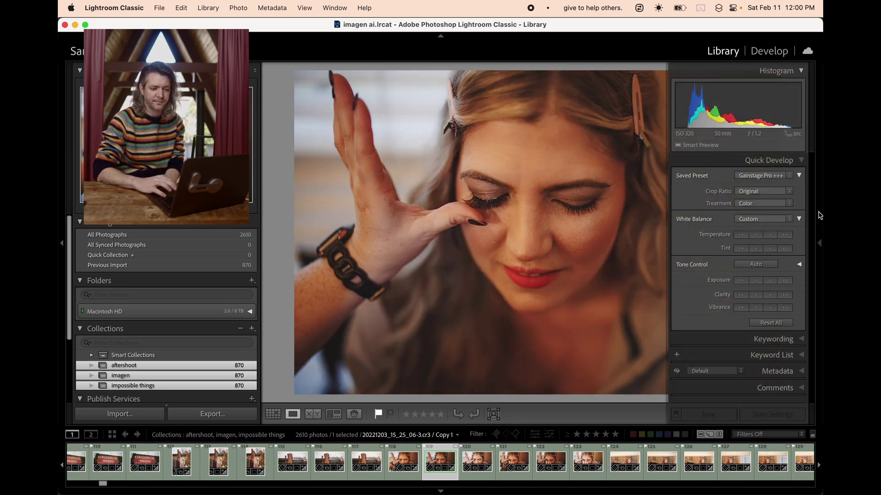
click(769, 284)
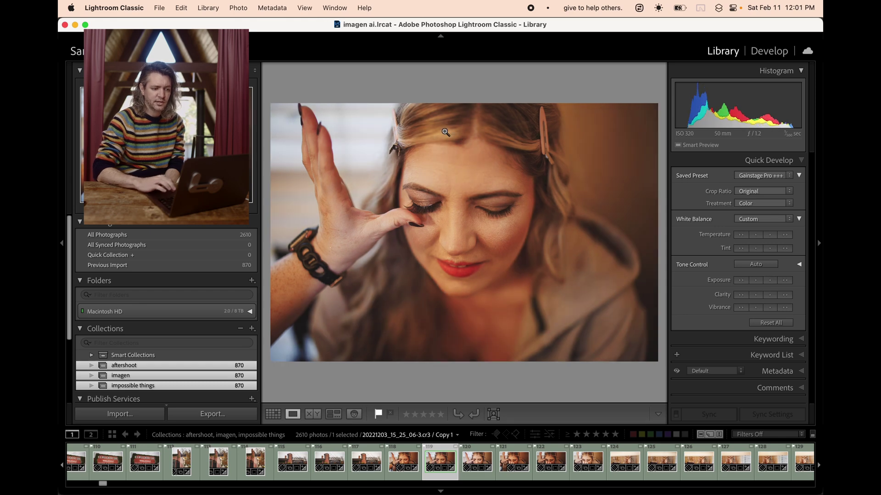
key(Right)
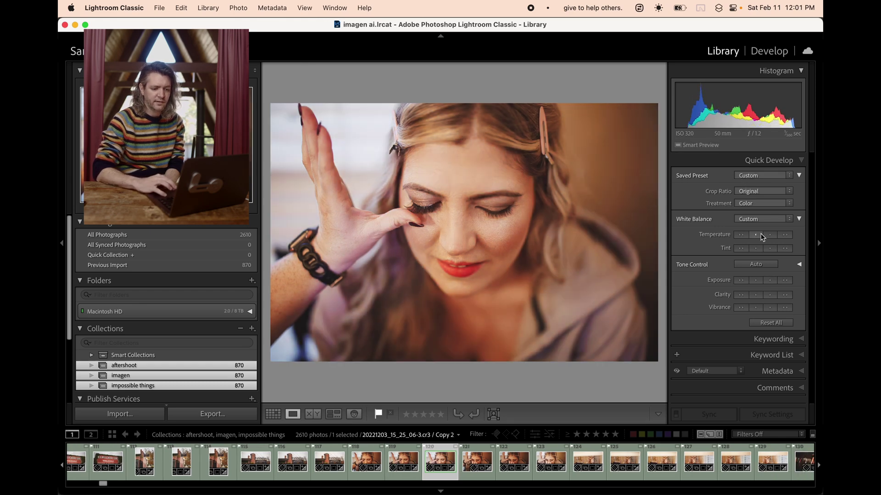
click(755, 281)
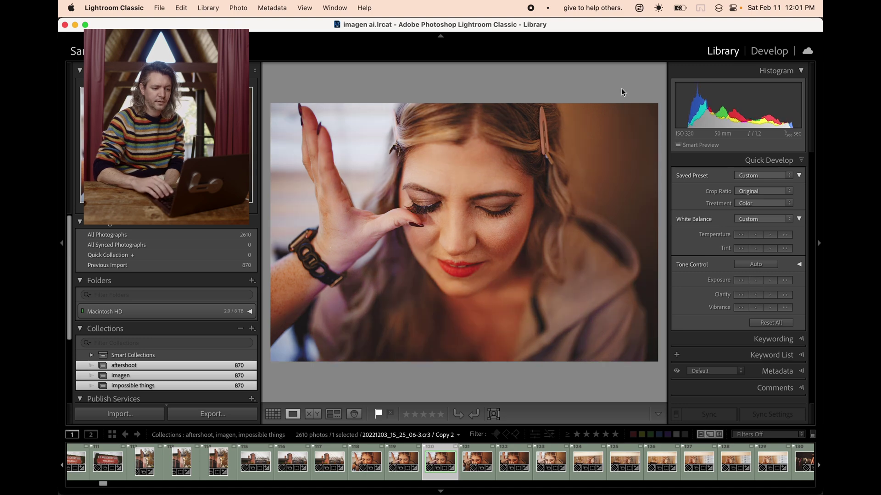
key(Left)
key(Right)
key(Left)
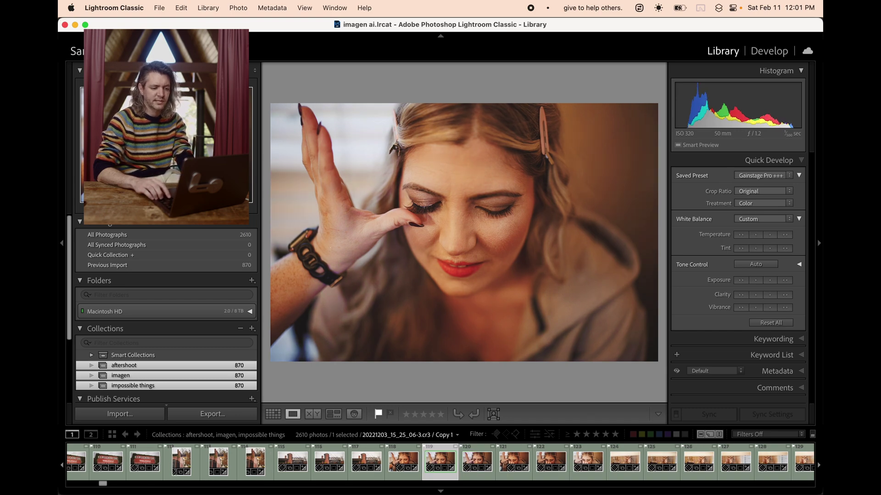
Step: Open the photo of red lipstick being applied from the grid and compare its three AI edits
key(g)
scroll(439, 284, down, 5)
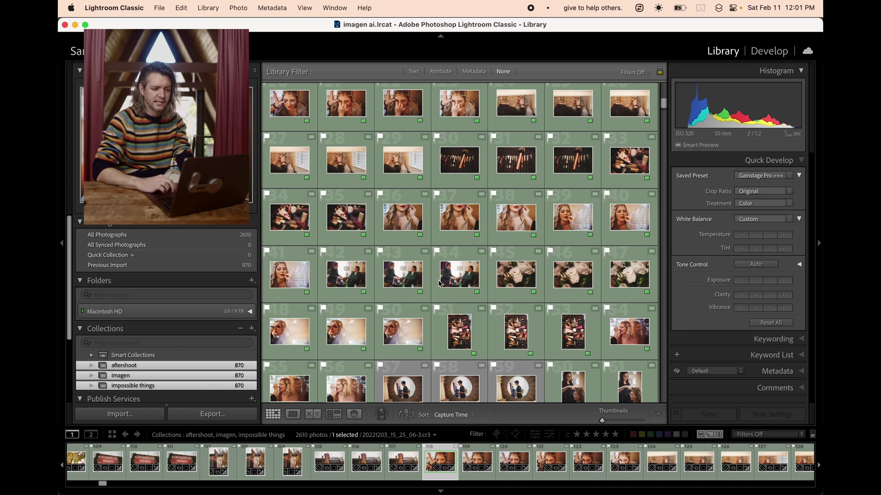
double_click(402, 220)
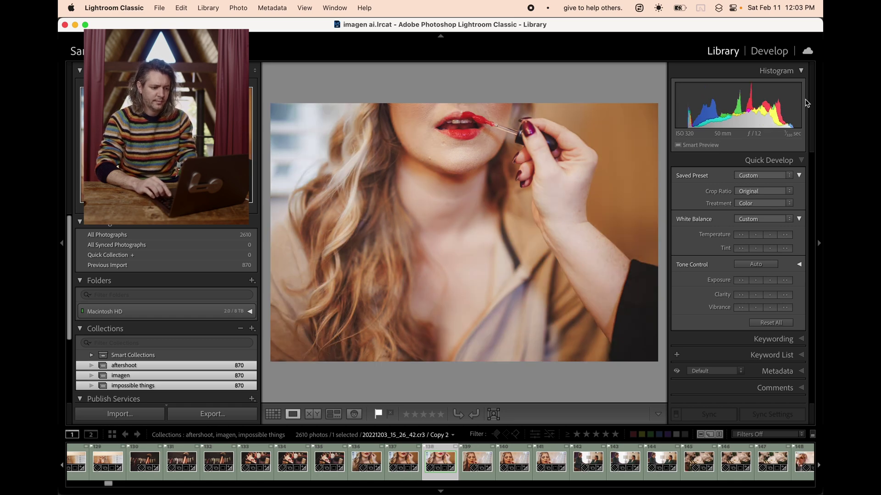
key(super+z)
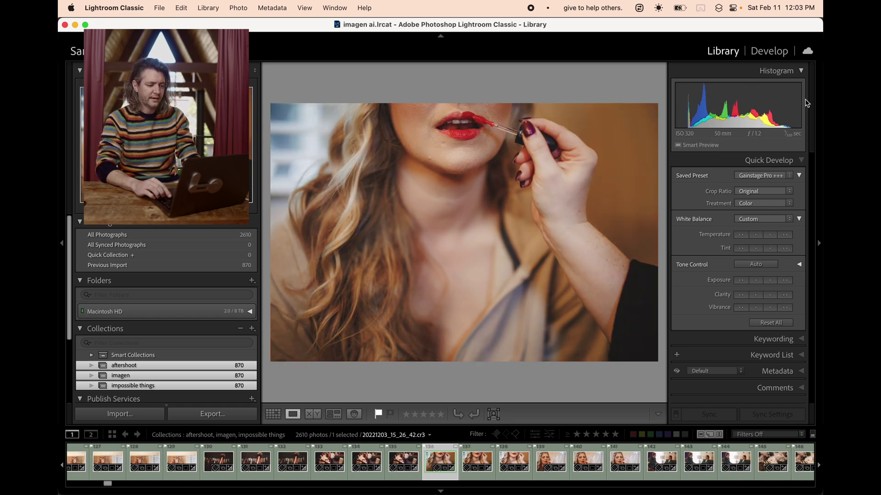
key(super+shift+z)
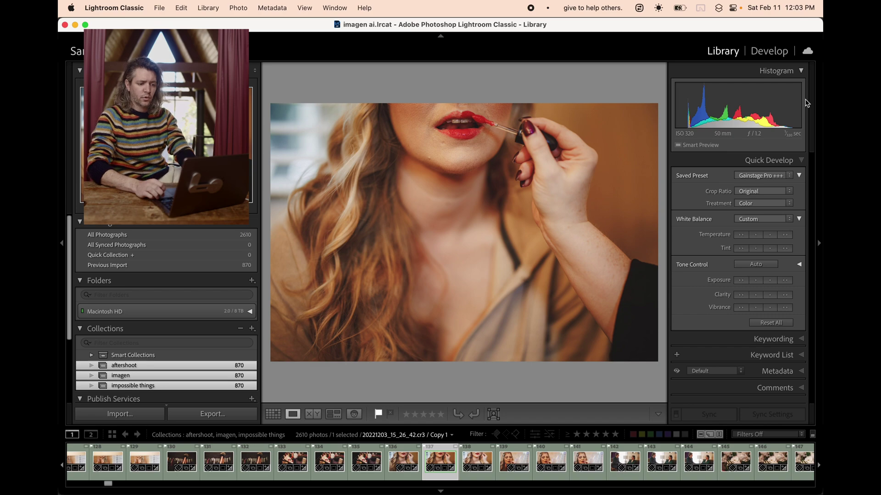
key(Right)
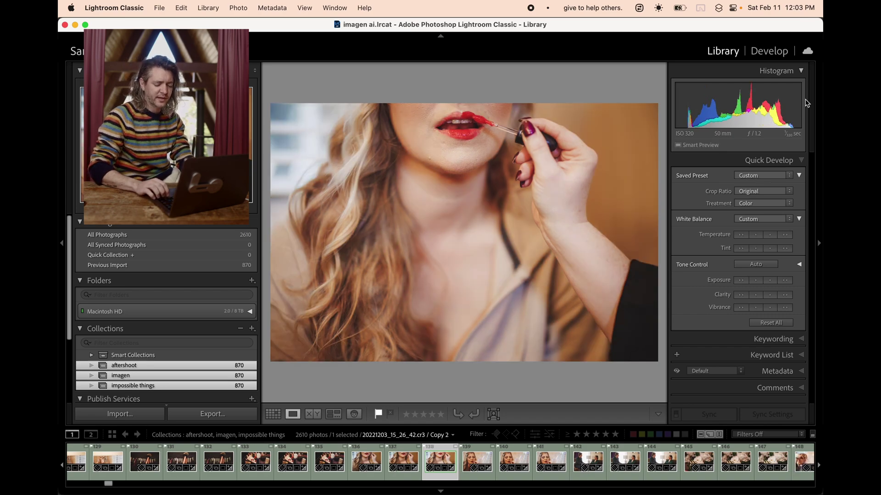
Step: Open the vertical photo of the woman having her hair curled and compare its three AI edits
key(g)
scroll(627, 253, down, 5)
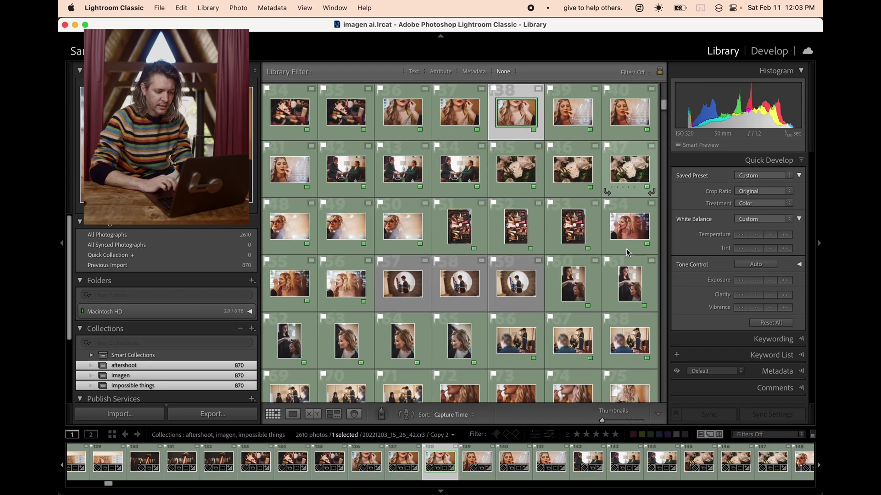
double_click(345, 207)
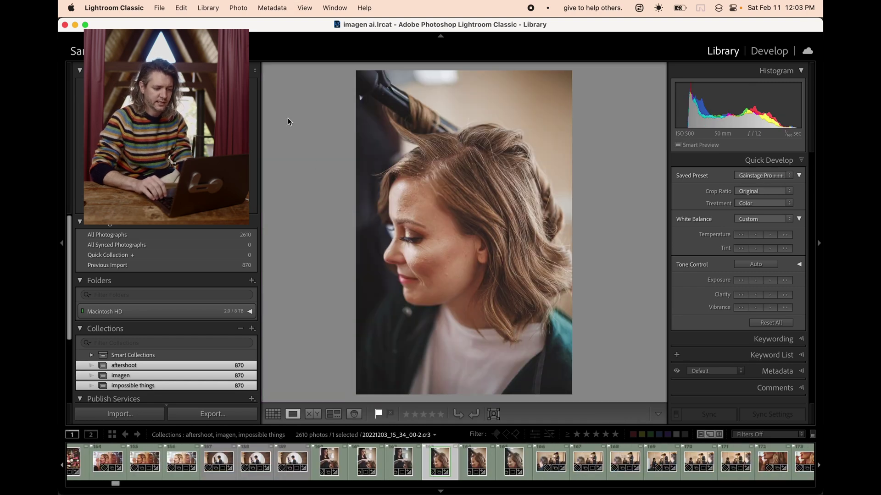
key(super+apostrophe)
key(super+apostrophe)
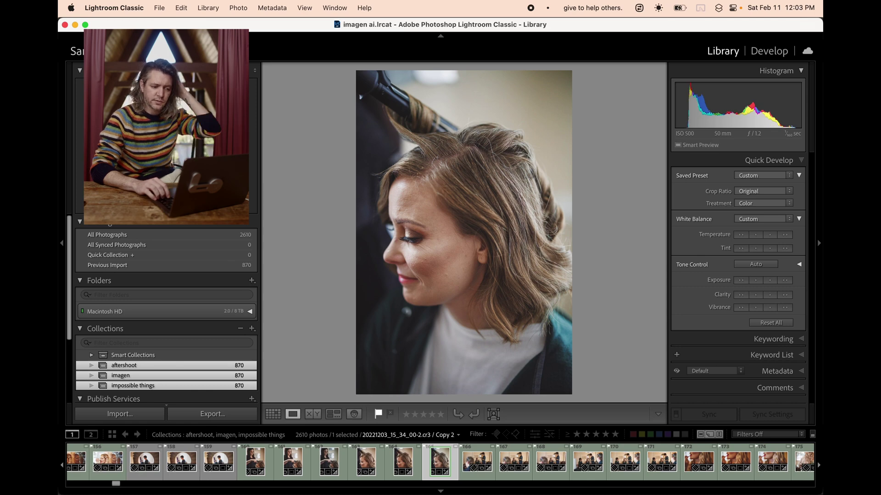
key(Left)
key(Left)
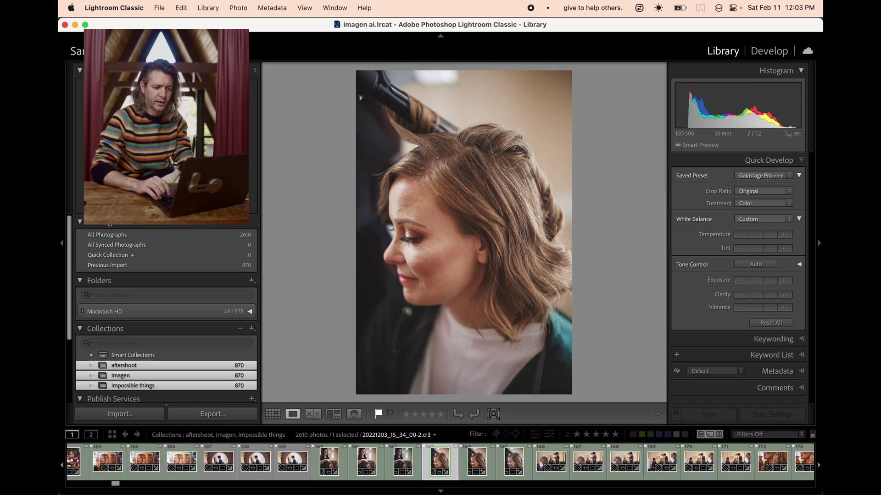
key(Right)
Step: Browse further through the grid and open the outdoor group photo in front of the cottage porch in loupe view
key(g)
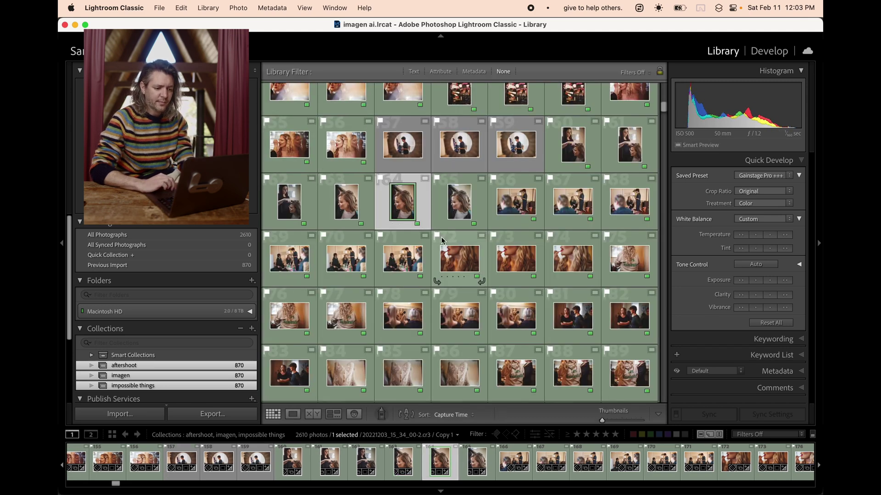
scroll(442, 240, down, 3)
scroll(442, 241, down, 6)
scroll(442, 240, down, 10)
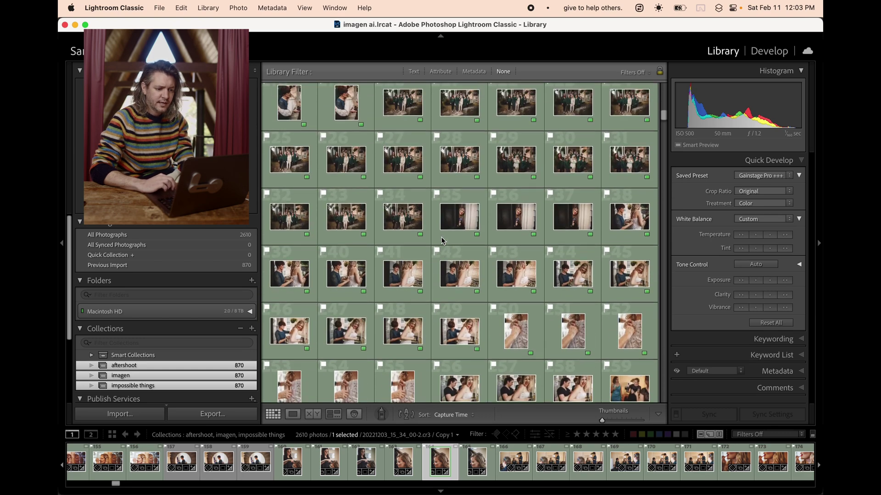
scroll(442, 240, up, 3)
double_click(398, 201)
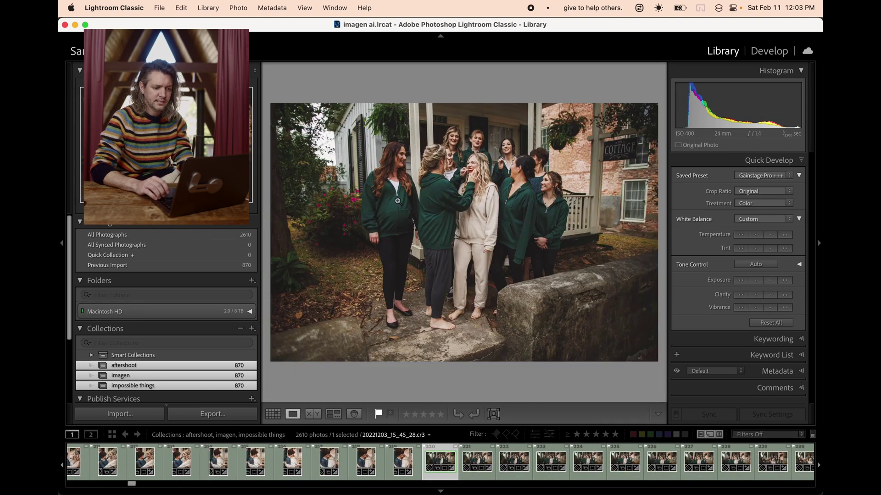
Step: Flip between the original, Copy 1 and Copy 2 of group photo 20221203_15_45_28.cr3 to compare their edits
key(Right)
key(Right)
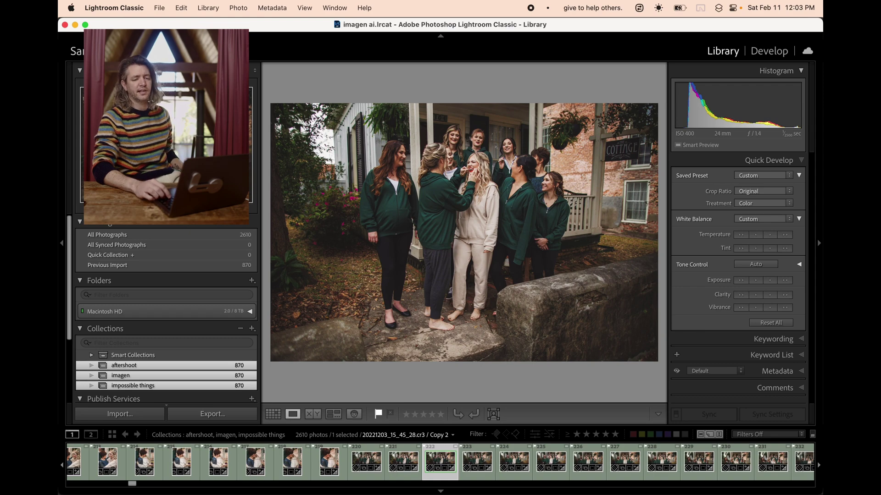
key(Left)
key(Left)
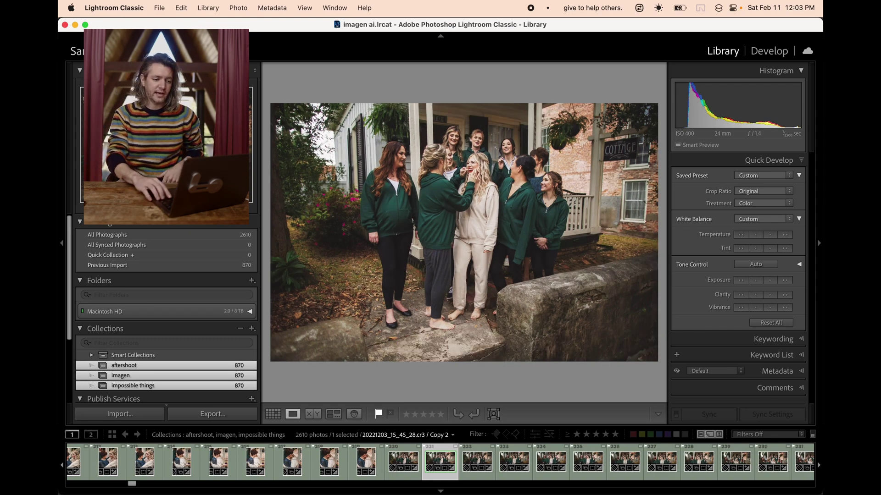
key(Right)
key(Right)
key(Left)
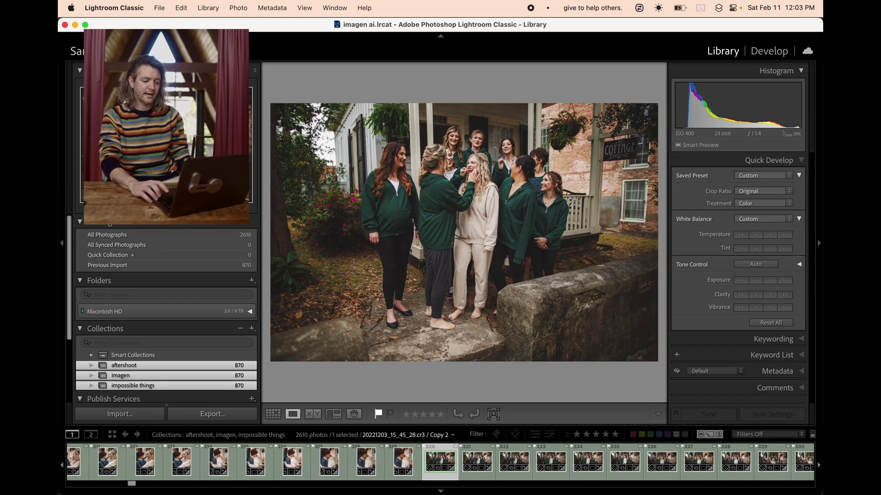
key(Right)
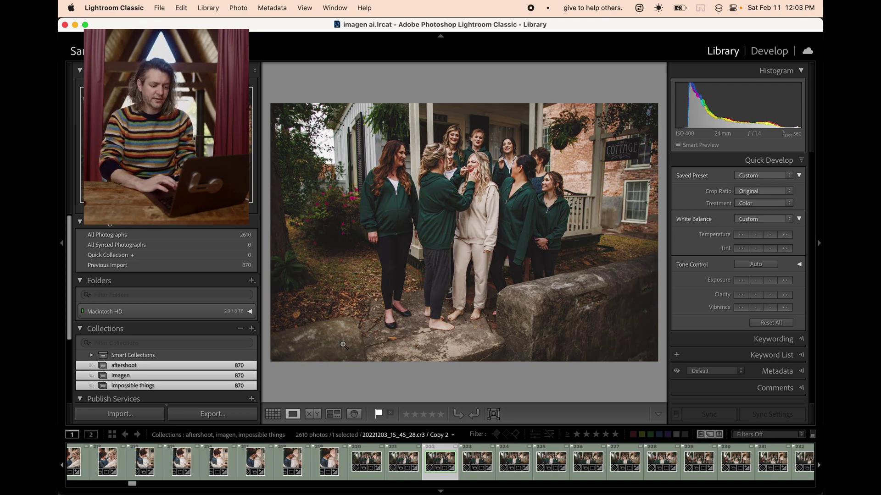
Step: Select the first and third versions of the group photo to compare only those two, and return to Copy 1 alone
super+click(363, 456)
key(Right)
key(Left)
key(Right)
key(Left)
key(Right)
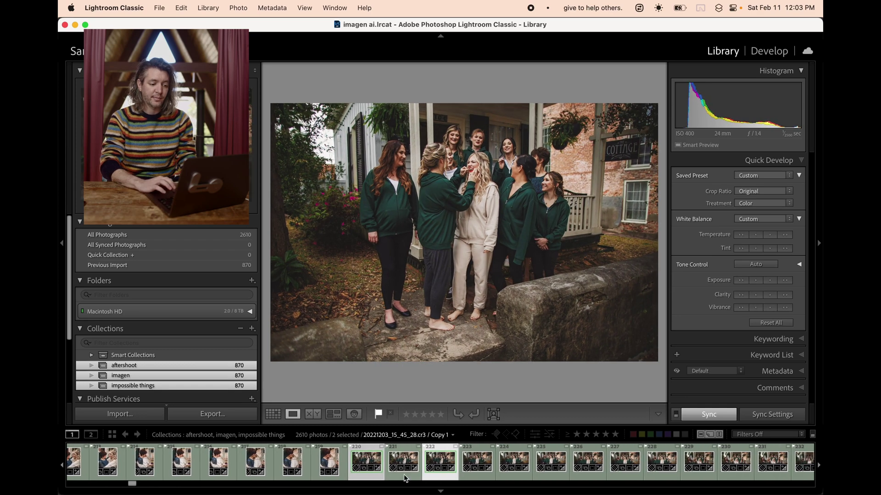
click(398, 457)
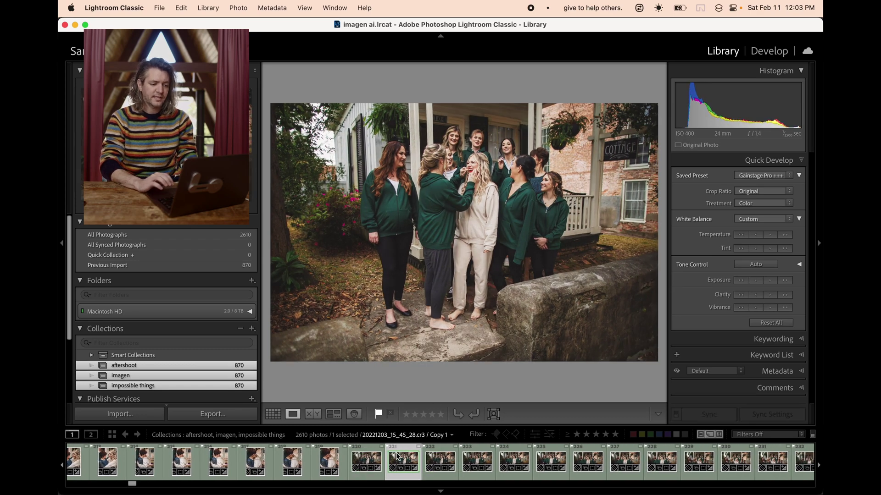
Step: Find the porch photos of the bride in the short white dress and view Copy 1 of 20221203_16_00_55.cr3 enlarged
key(g)
scroll(381, 307, down, 2)
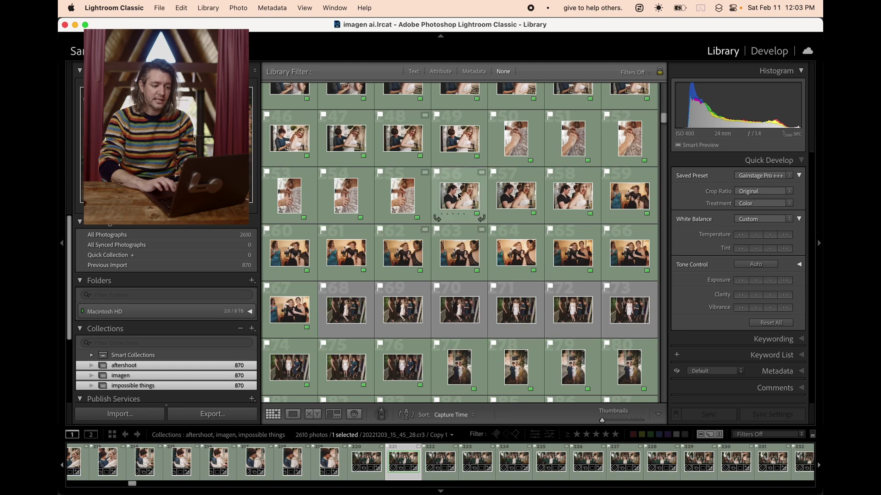
double_click(452, 312)
key(Right)
key(Right)
key(Right)
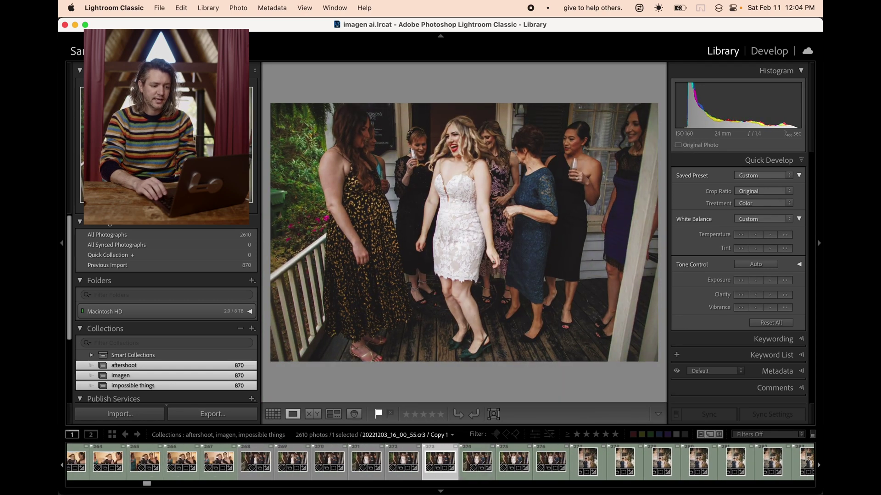
Step: Advance to the portrait under the Cottage sign and compare the three versions of 20221203_16_01_23.cr3
key(Right)
key(Right)
key(Right)
key(Right)
key(Right)
key(Right)
key(Right)
key(Right)
key(Right)
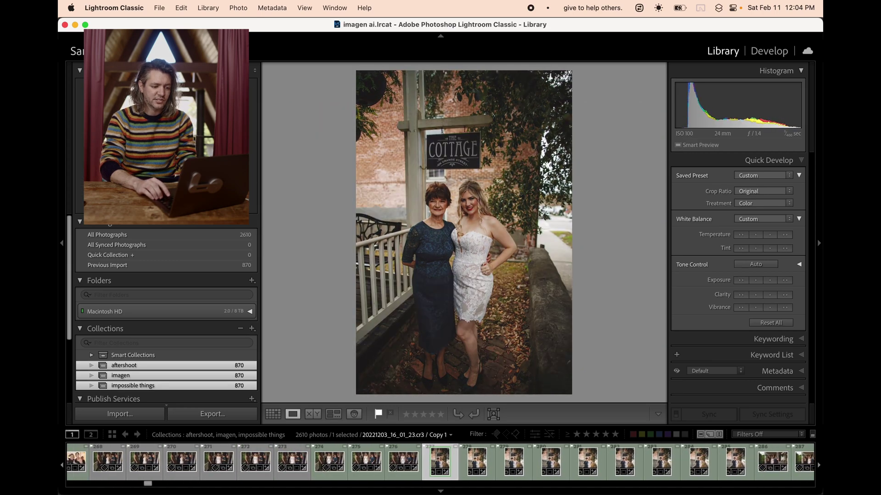
key(Right)
key(Right)
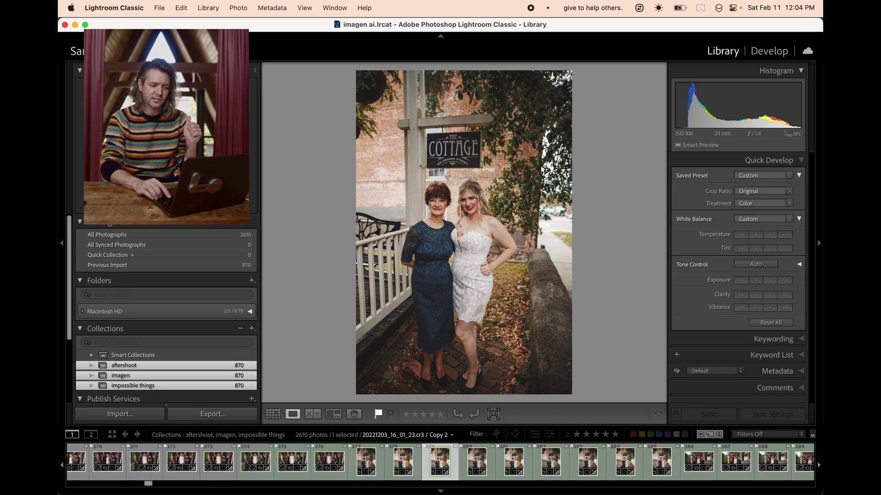
key(Left)
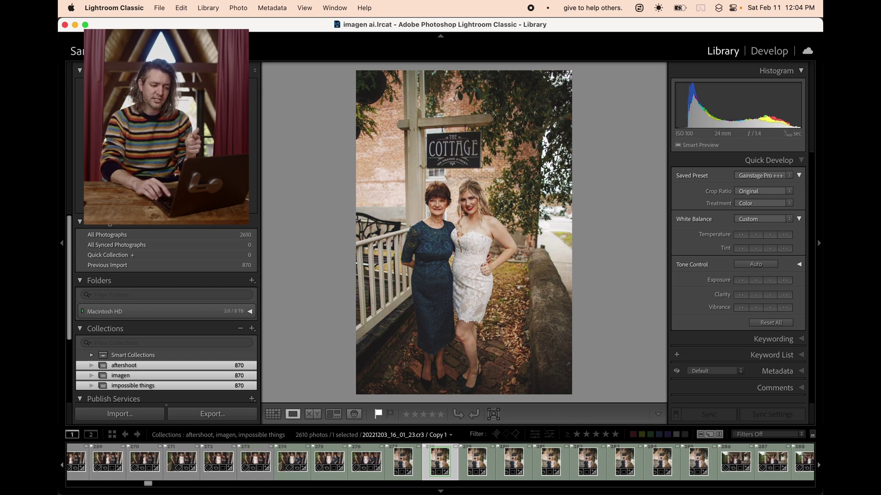
key(Left)
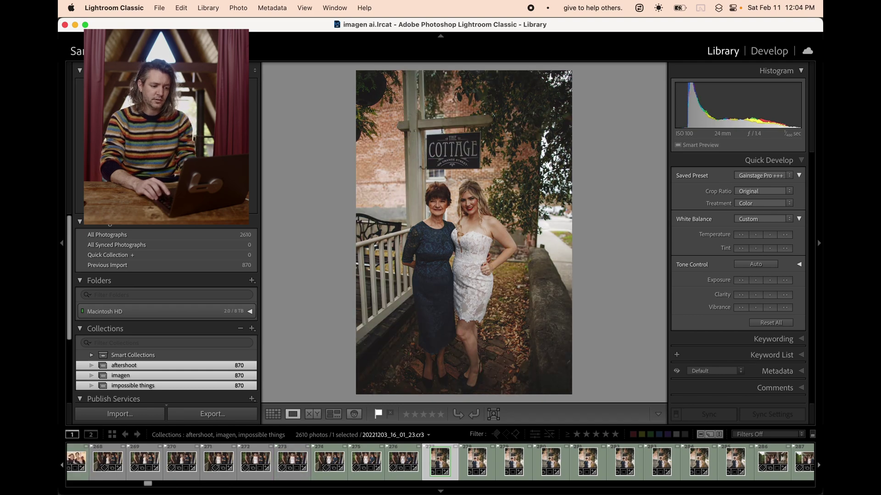
Step: Open the autumn-leaf portraits of the man in the green jacket and compare the versions of 20221203_16_10_35-3.cr3 and the preceding shots
key(g)
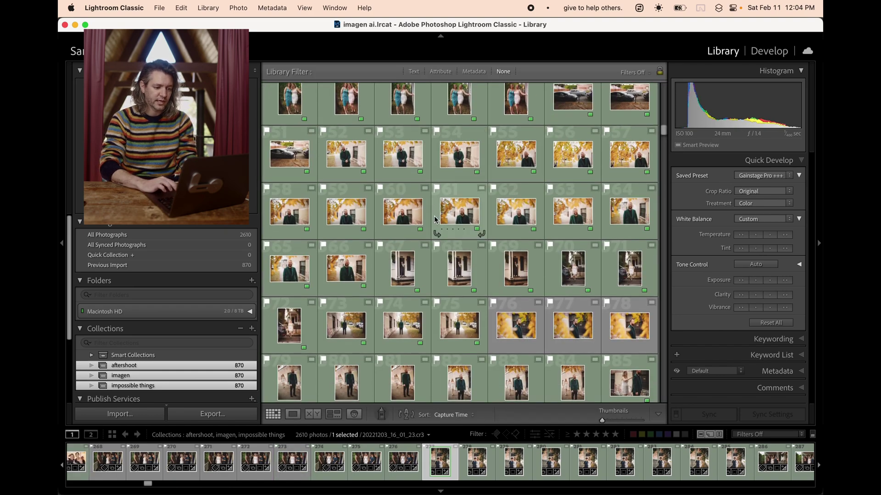
double_click(462, 214)
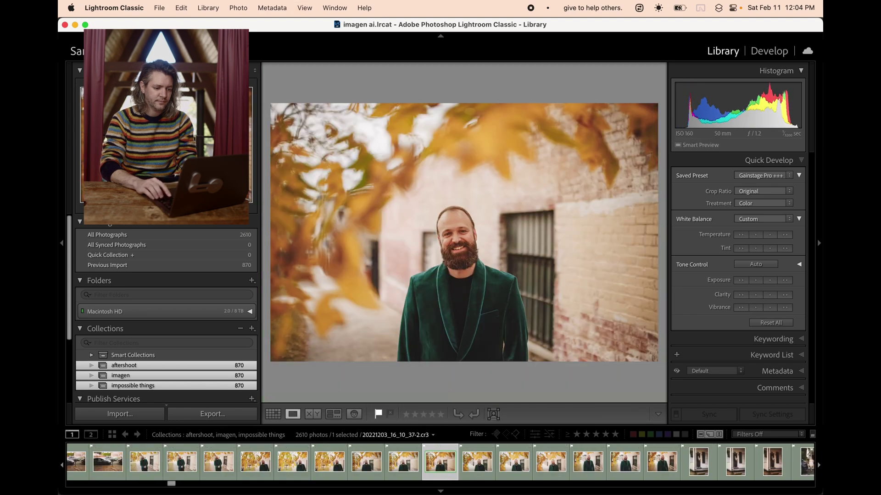
key(Left)
key(Left)
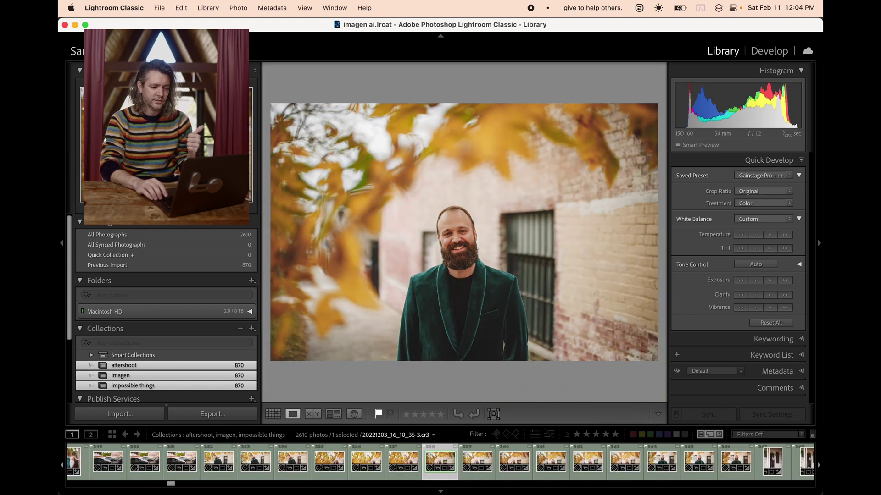
key(super+apostrophe)
key(super+apostrophe)
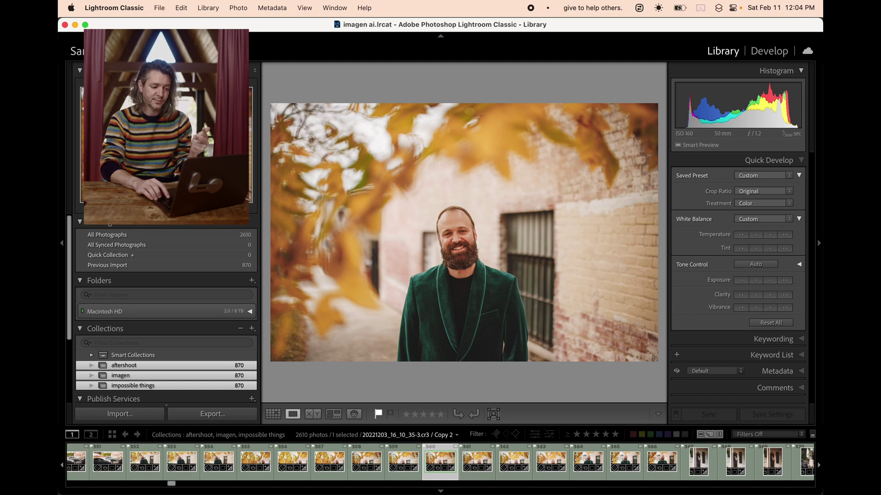
key(Left)
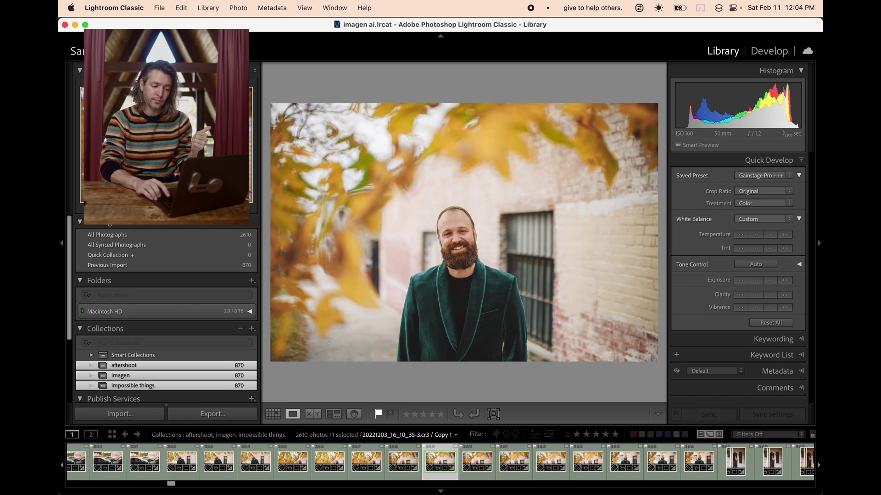
key(Left)
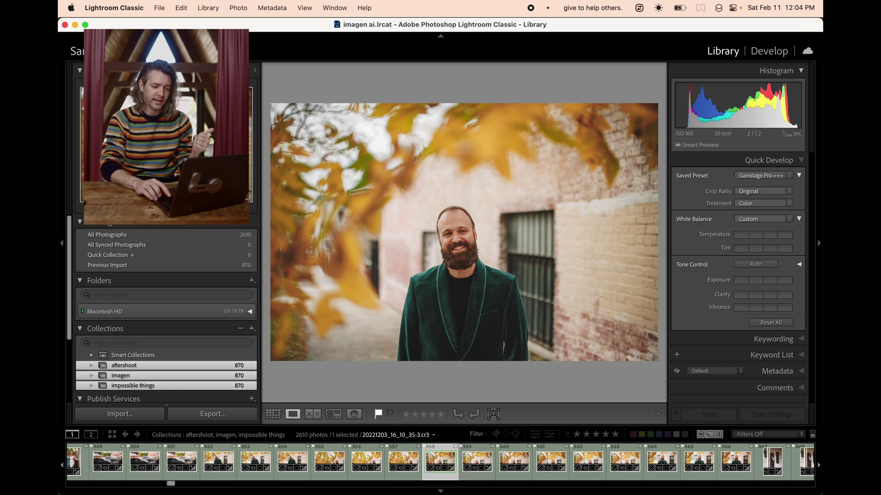
key(Left)
key(Left)
key(Left)
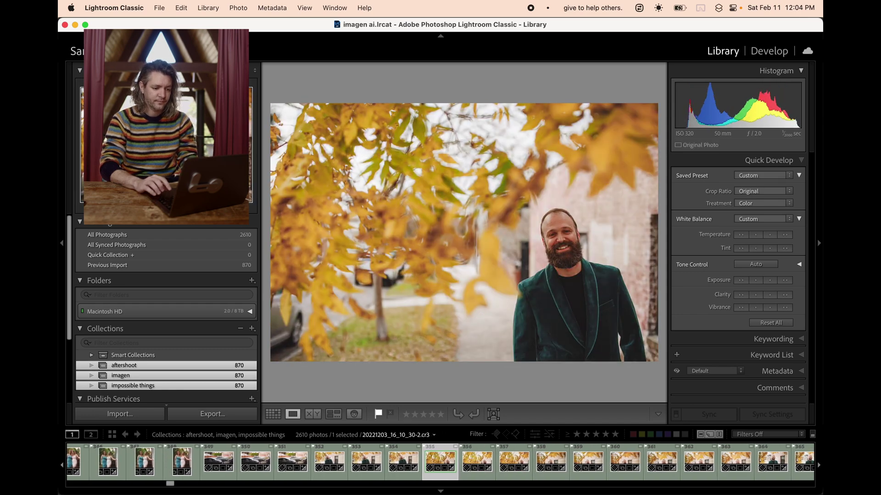
Step: Find the couple with the bouquet by the brick wall and view the edits of their neighbouring shots enlarged
key(g)
scroll(544, 258, down, 2)
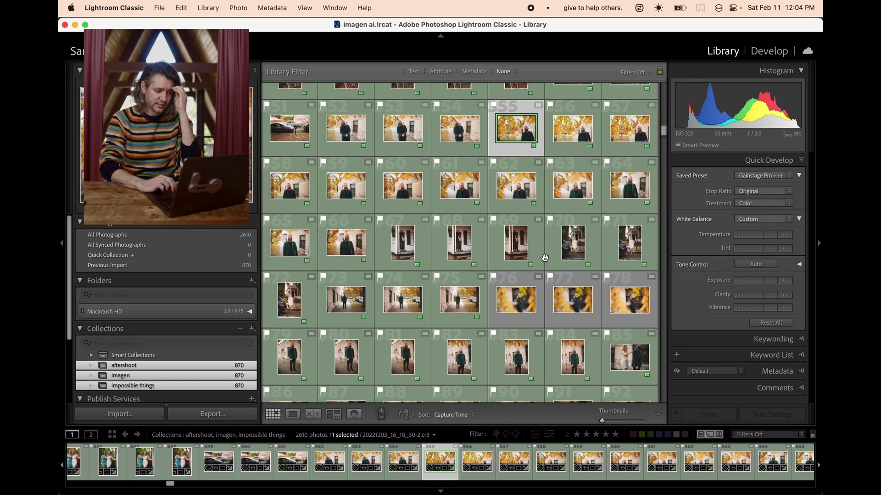
scroll(544, 258, down, 2)
scroll(526, 251, down, 5)
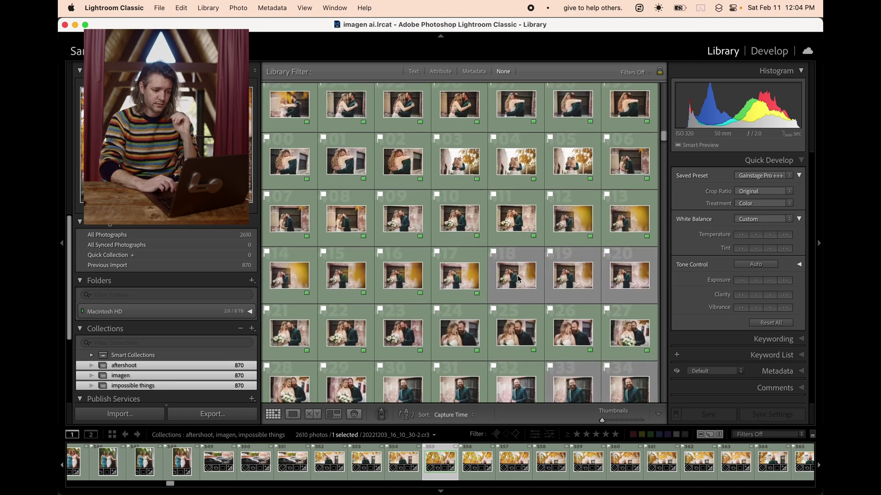
double_click(341, 274)
key(Right)
key(Left)
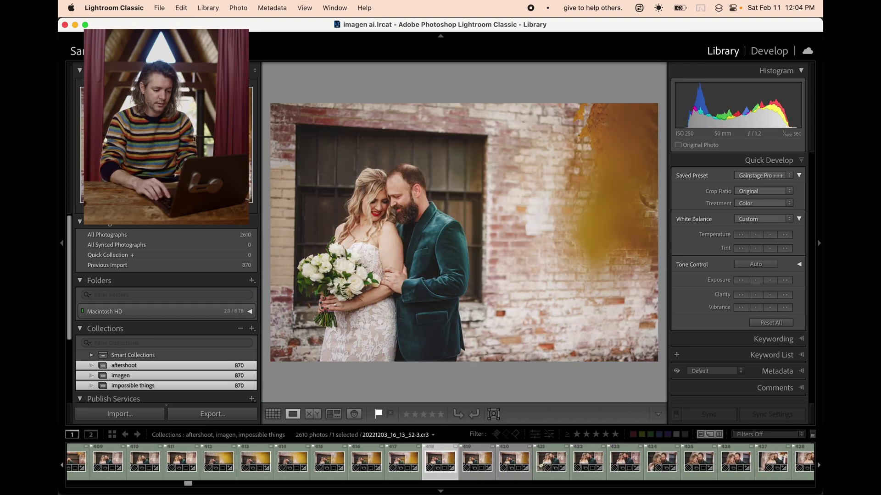
key(Left)
key(Right)
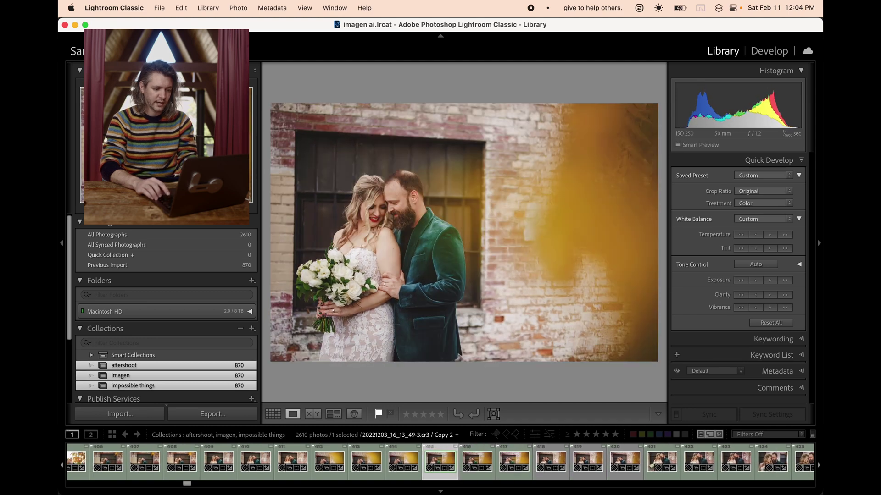
Step: Compare the color and exposure of the original, Copy 1 and Copy 2 of couple photo 20221203_16_13_52.cr3
key(Right)
key(Right)
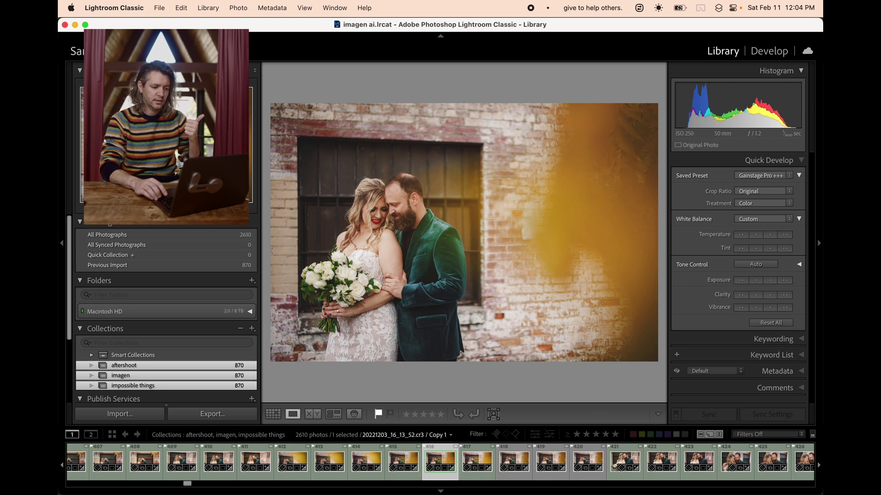
key(Left)
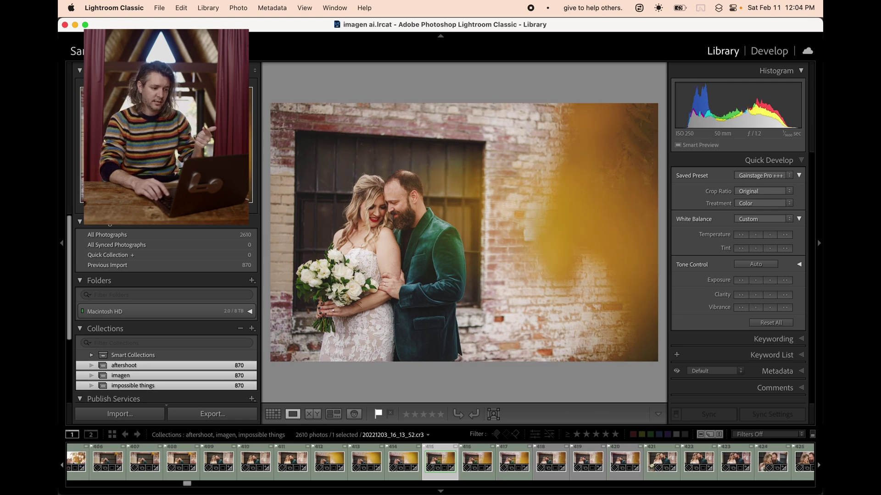
key(Right)
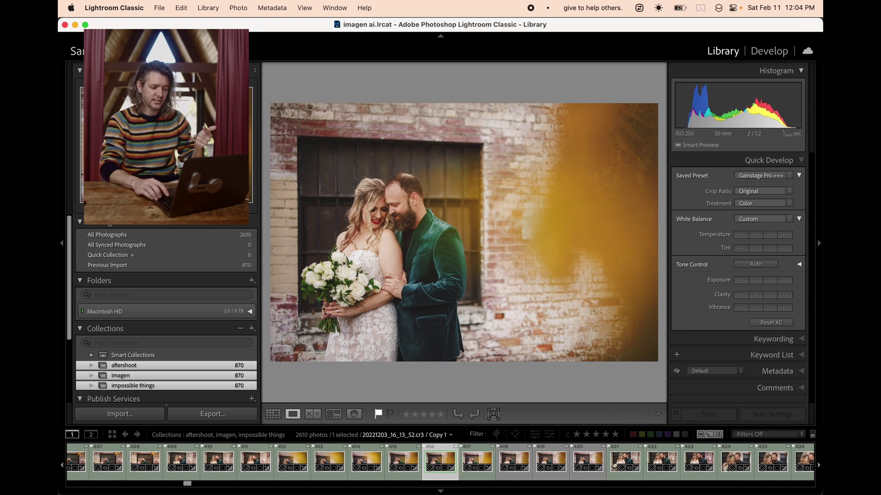
key(Right)
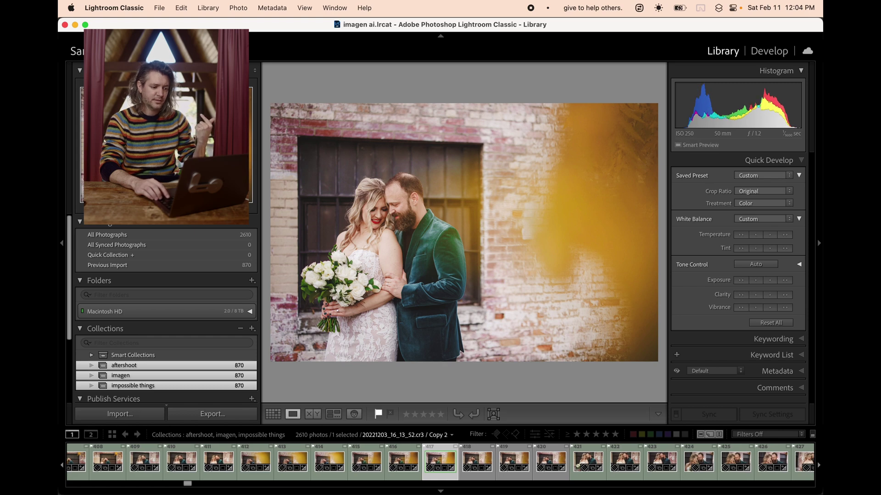
key(Left)
key(Left)
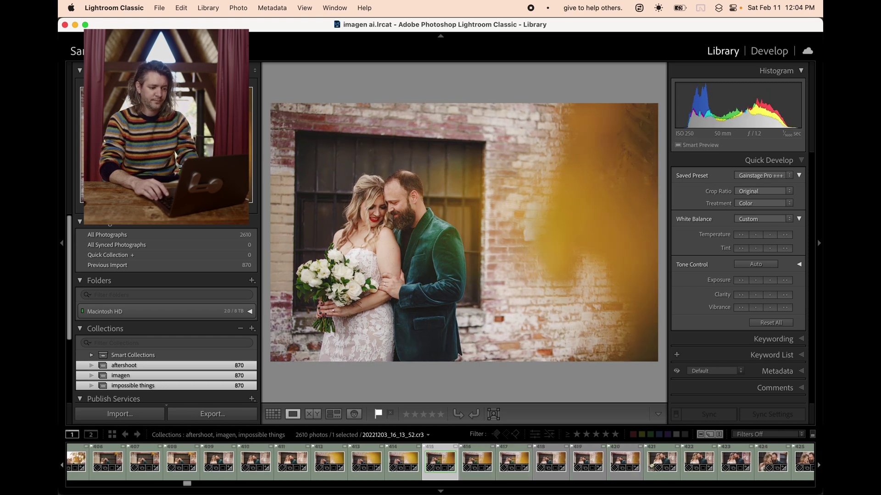
key(Right)
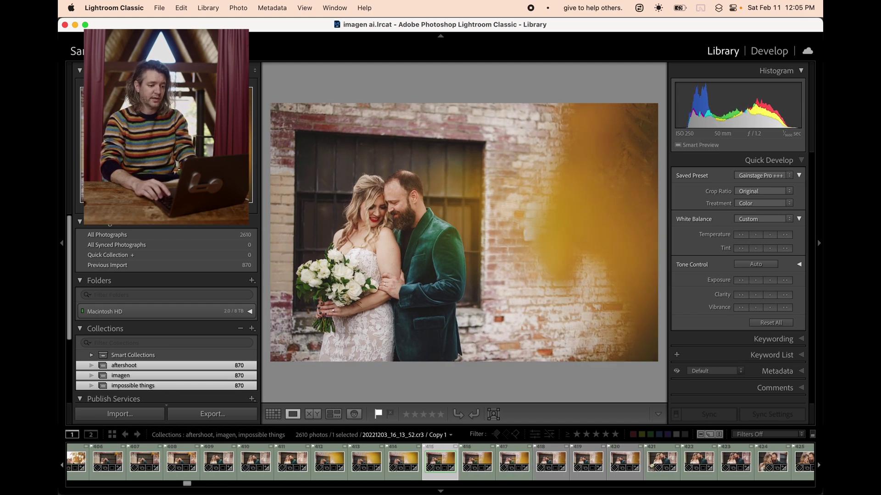
Step: Find the photo of the man holding the baby, 20221203_16_16_33.cr3, in the grid and open it in Loupe view
key(g)
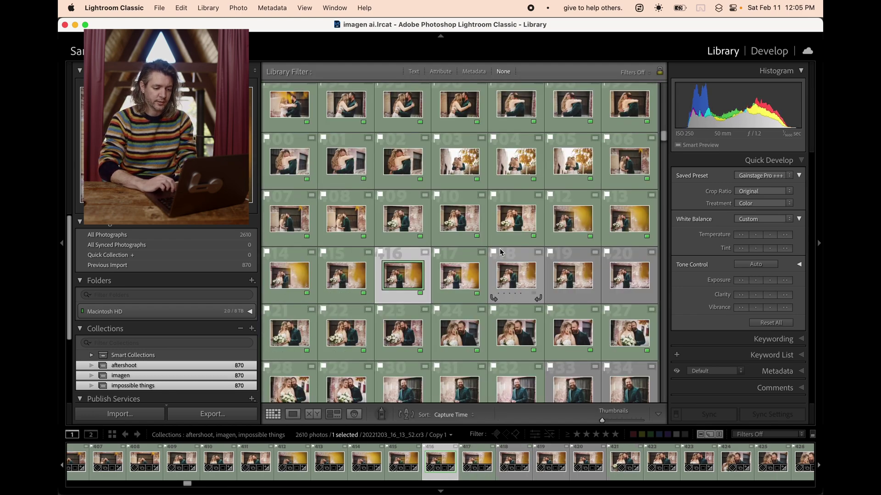
scroll(500, 252, down, 10)
scroll(500, 252, down, 5)
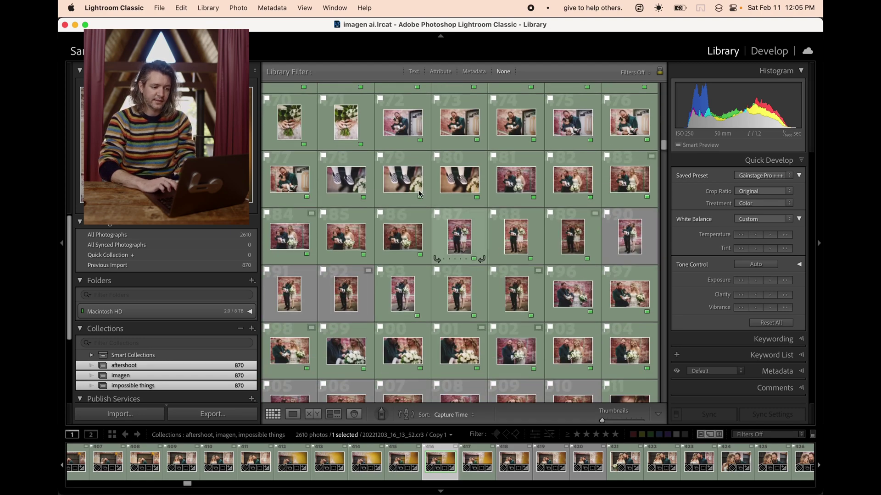
click(404, 127)
key(e)
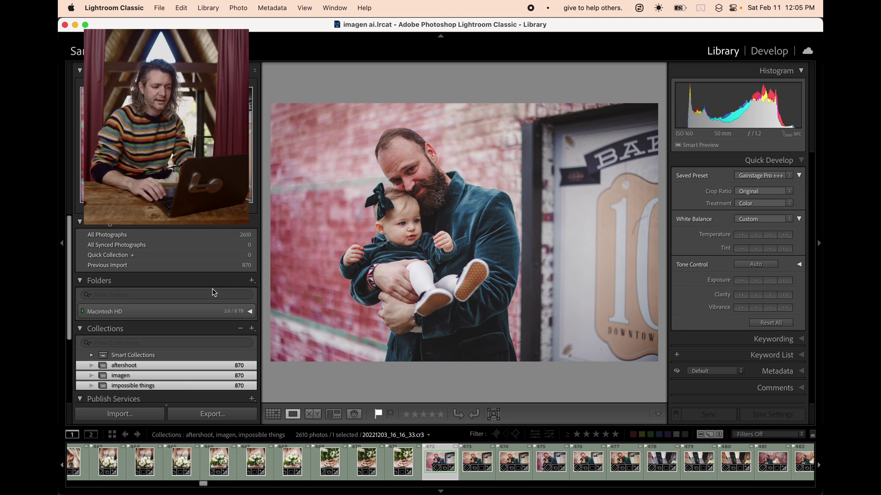
Step: Flip between the three versions of the man-and-baby photo to compare their white balance and color, stopping on Copy 1
key(Right)
key(Right)
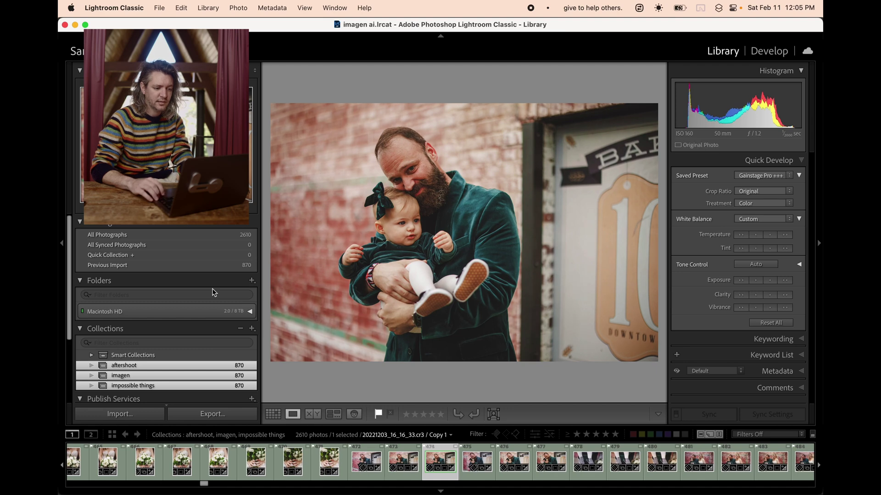
key(Left)
key(Left)
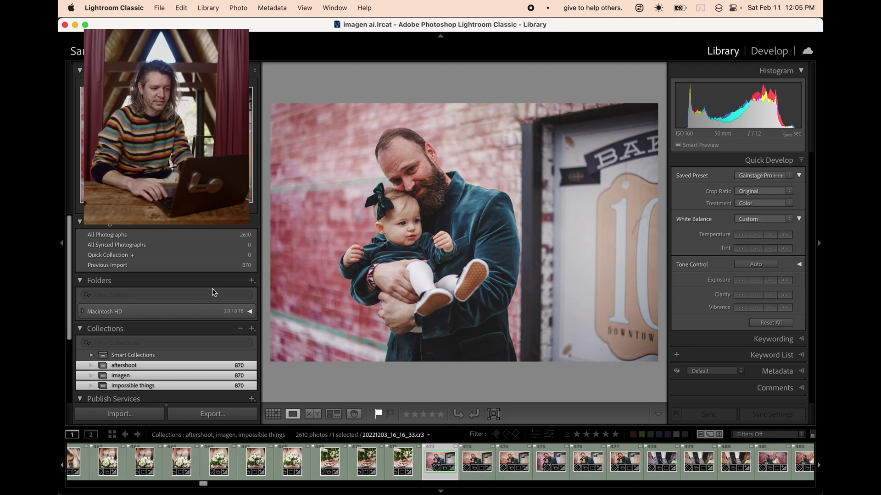
key(Right)
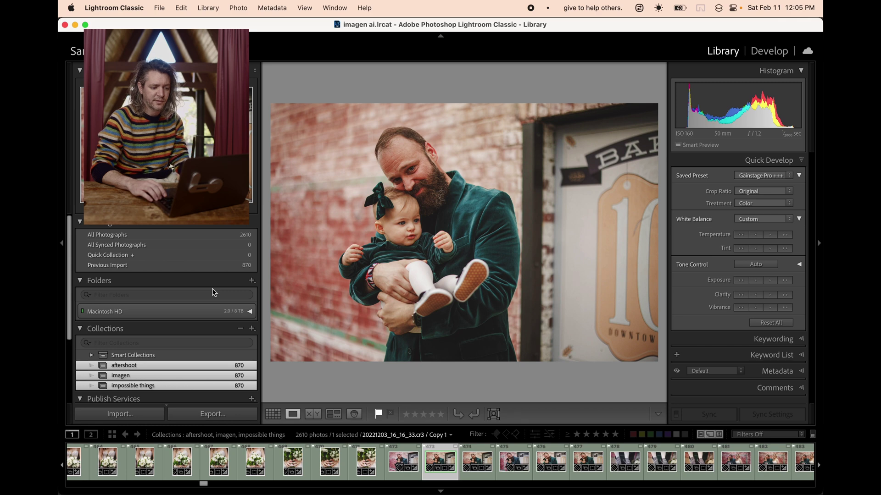
Step: Compare Copy 1 and Copy 2 of the man-and-baby photo, ending on Copy 2
key(Right)
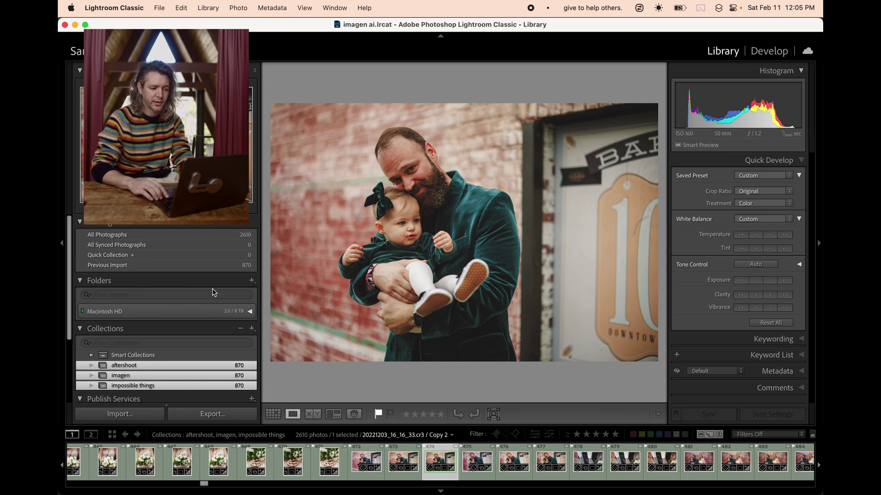
key(Left)
key(Right)
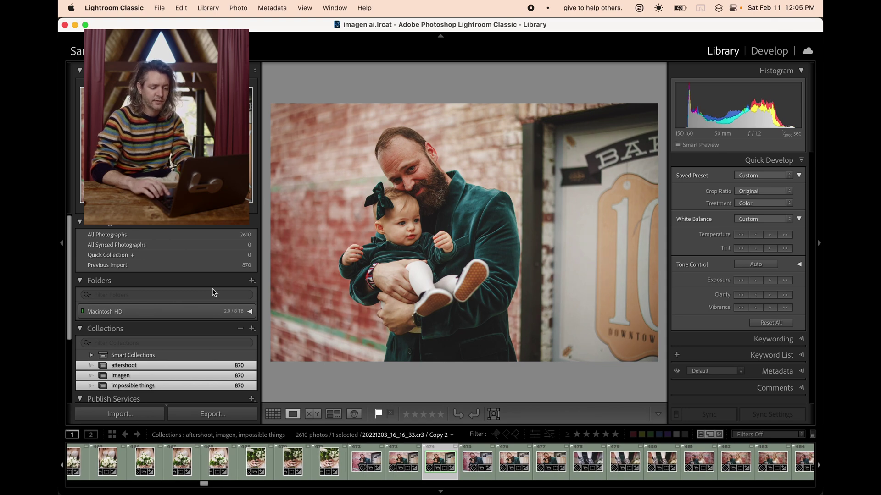
Step: Open the family photo by the brick wall, 20221203_16_16_48.cr3, enlarged and compare the color of its versions
key(g)
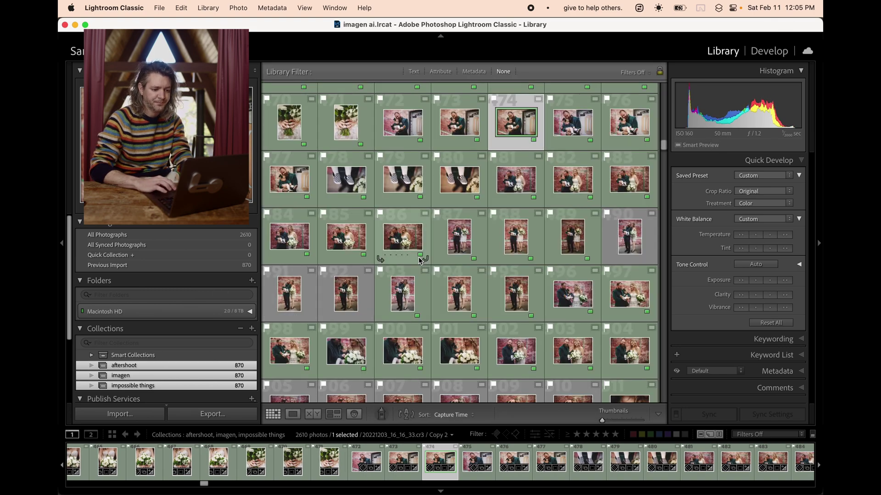
click(514, 188)
key(e)
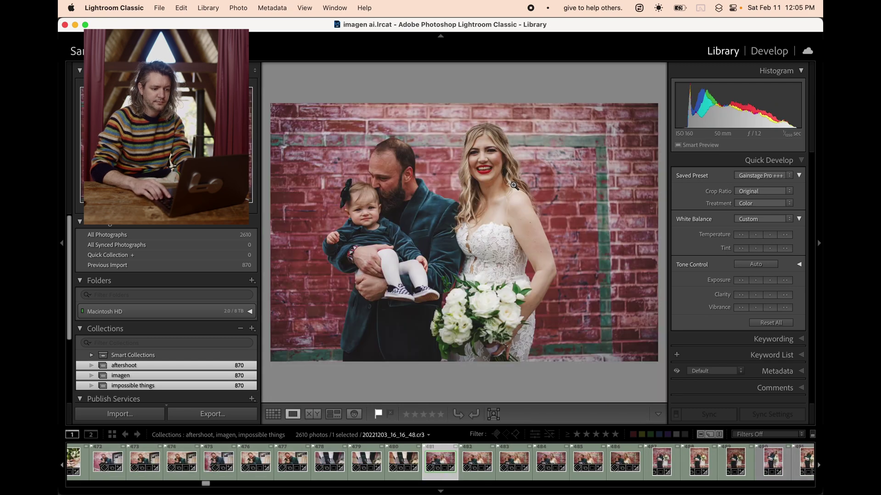
key(Right)
key(Left)
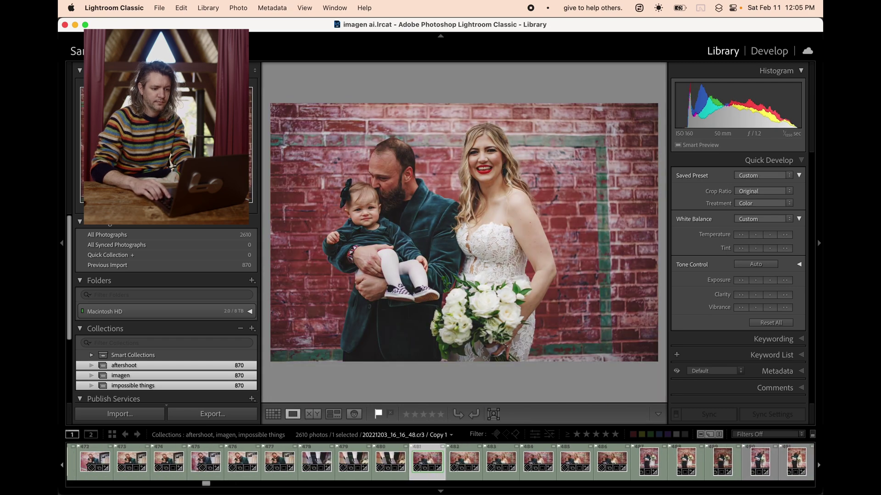
key(super+apostrophe)
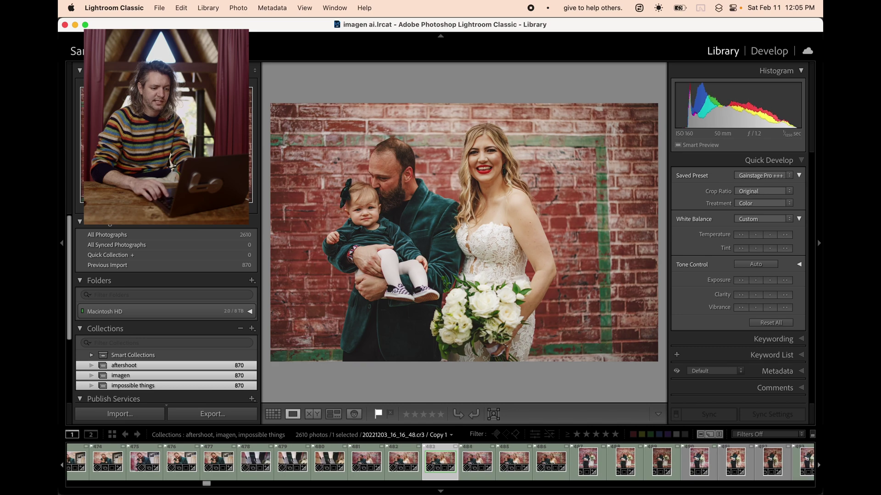
Step: Go back to the checkered-shoes photo 20221203_16_16_44.cr3 and compare its original, Copy 1 and Copy 2, ending on the original
key(Left)
key(Left)
key(Left)
key(Left)
key(Left)
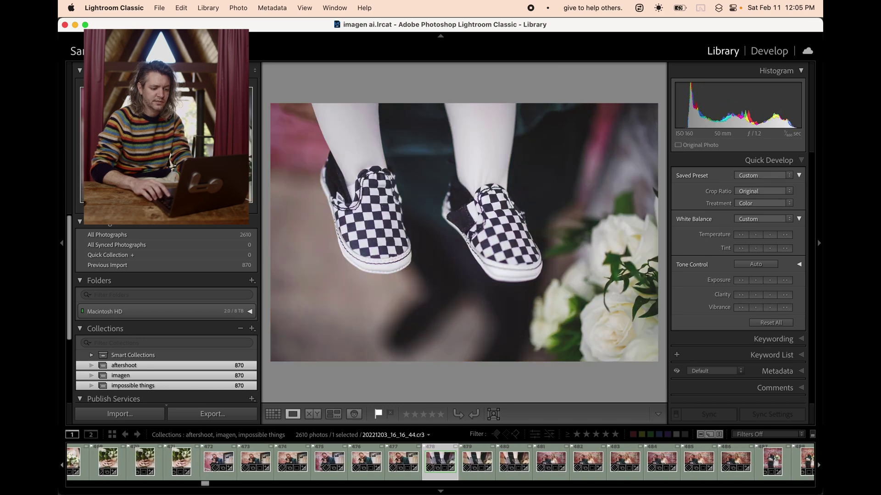
key(Right)
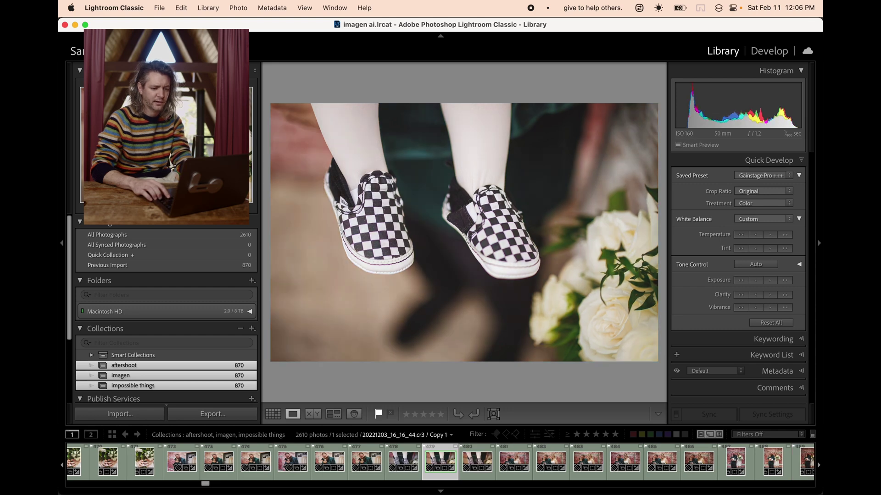
key(Right)
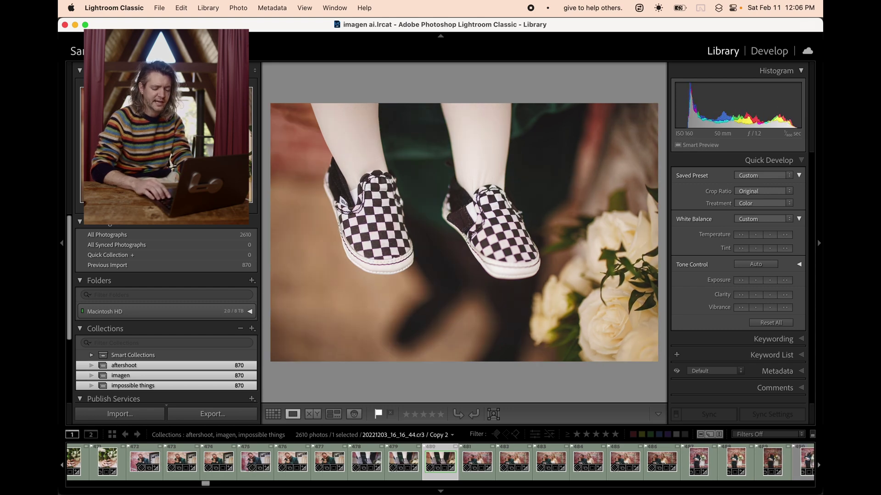
key(Left)
key(Left)
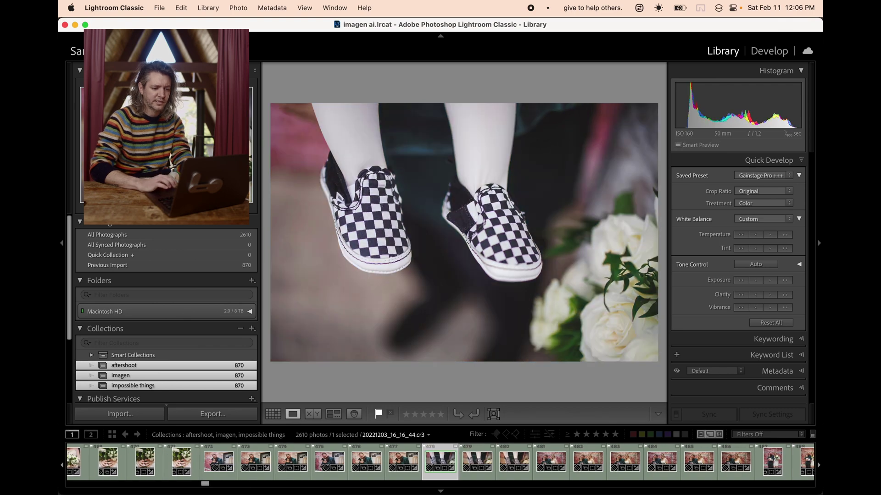
Step: Find the family photo 20221203_16_17_13-4.cr3 in the grid and compare its original, Copy 1 and Copy 2 enlarged
key(g)
scroll(551, 250, down, 5)
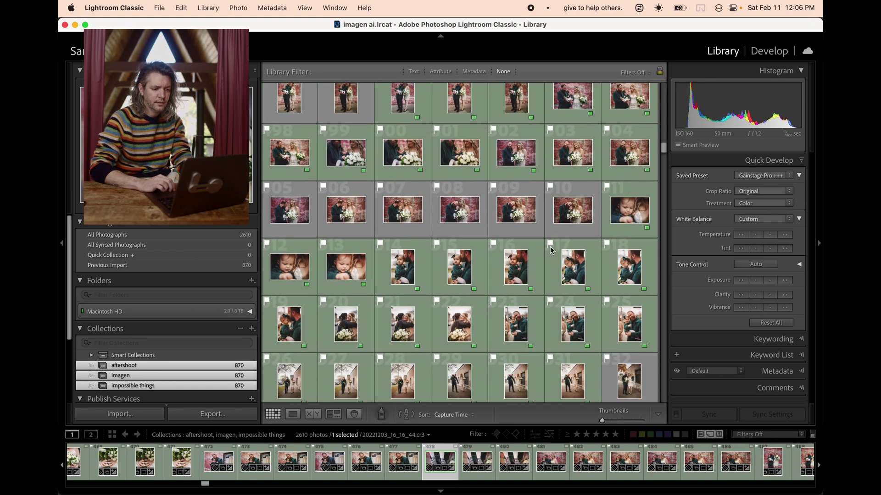
double_click(460, 213)
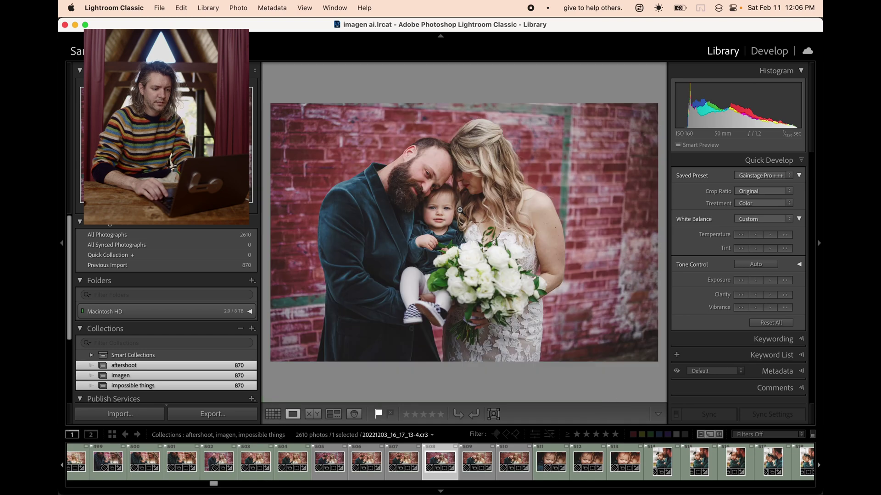
key(super+apostrophe)
key(super+apostrophe)
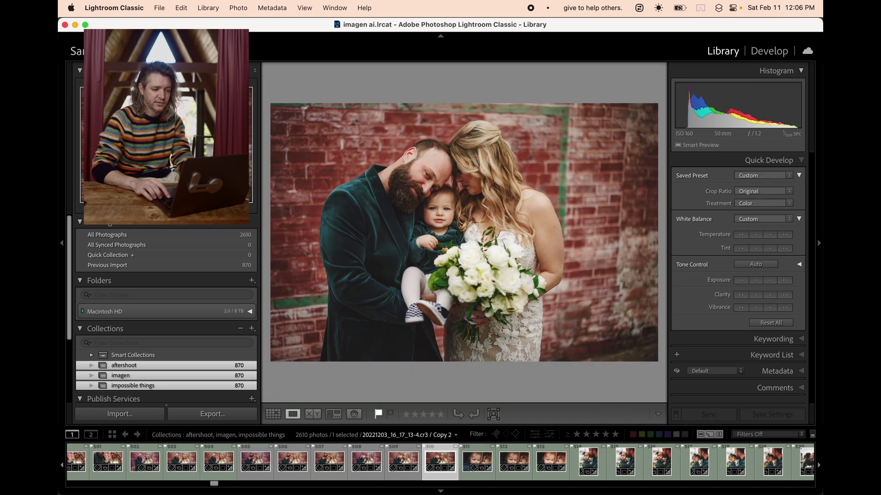
key(Left)
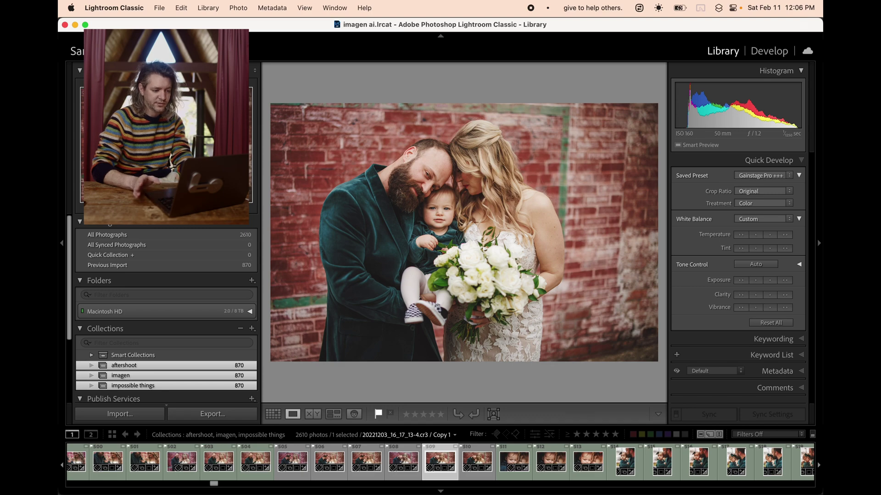
key(Left)
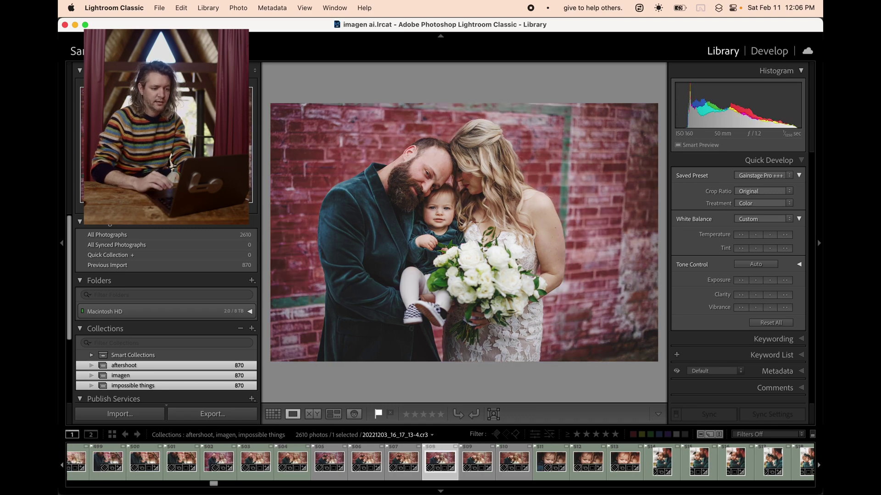
Step: View the versions of the baby's close-up 20221203_16_17_18-2.cr3 enlarged, stepping back to the original
key(g)
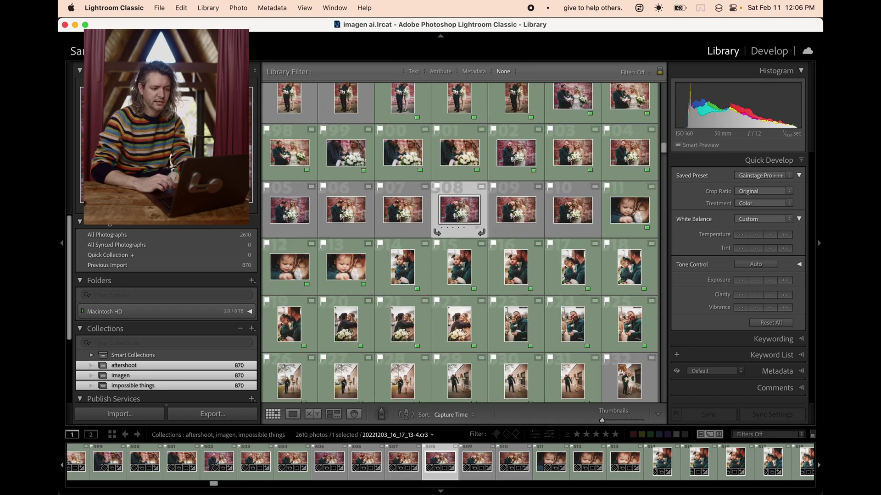
click(403, 269)
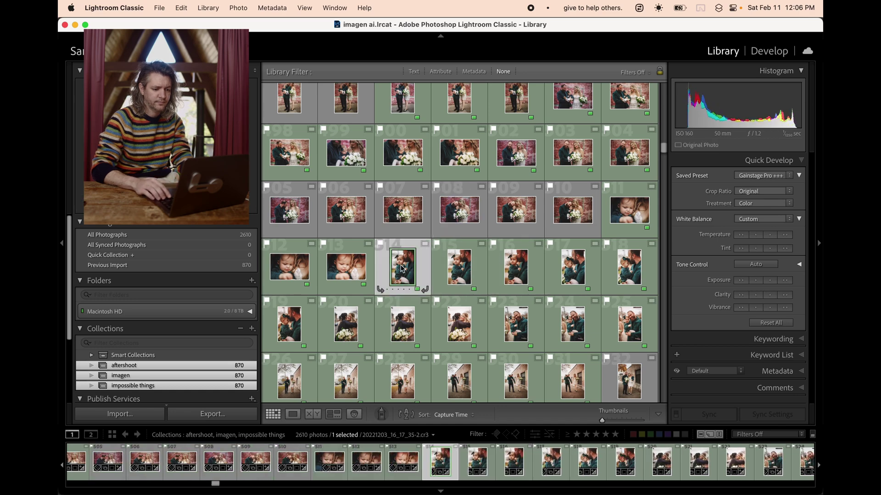
key(Left)
key(e)
key(Left)
key(Left)
Step: Find the man in front of the ivy wall, 20221203_16_44_16.cr3, in the grid and view its edits enlarged up to Copy 2
key(g)
scroll(472, 275, down, 10)
scroll(559, 301, down, 5)
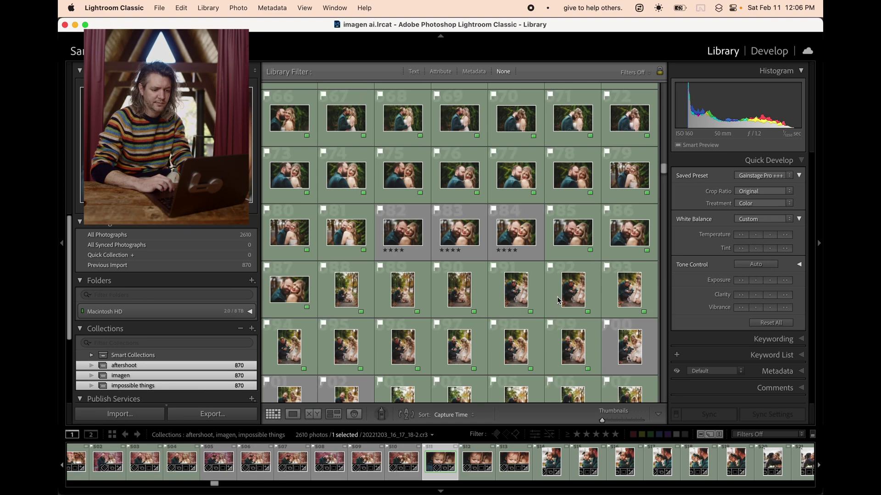
scroll(559, 301, up, 5)
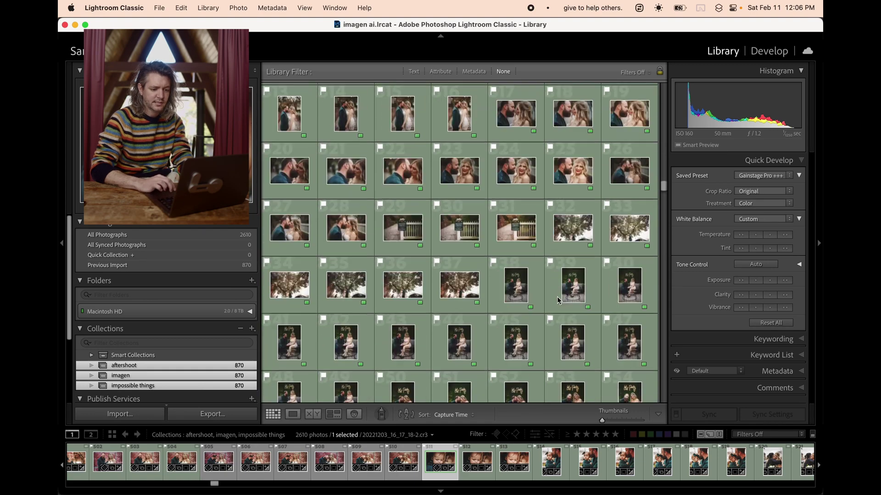
scroll(559, 301, down, 10)
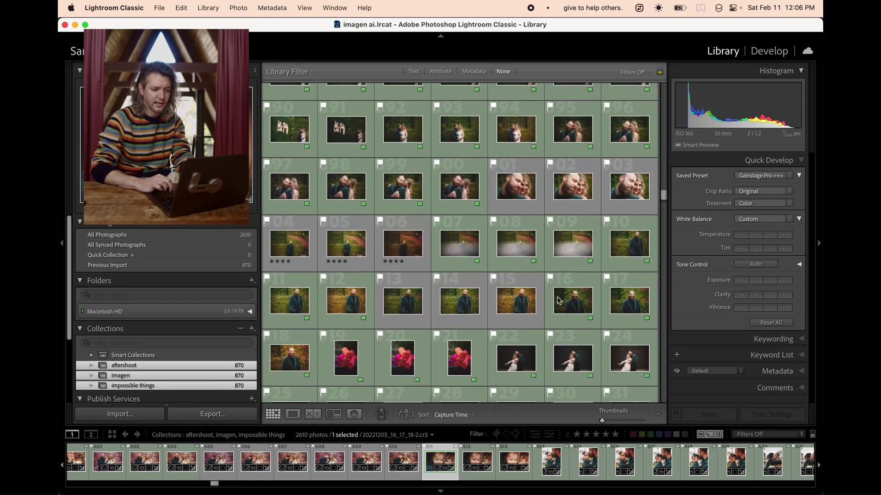
scroll(558, 301, down, 10)
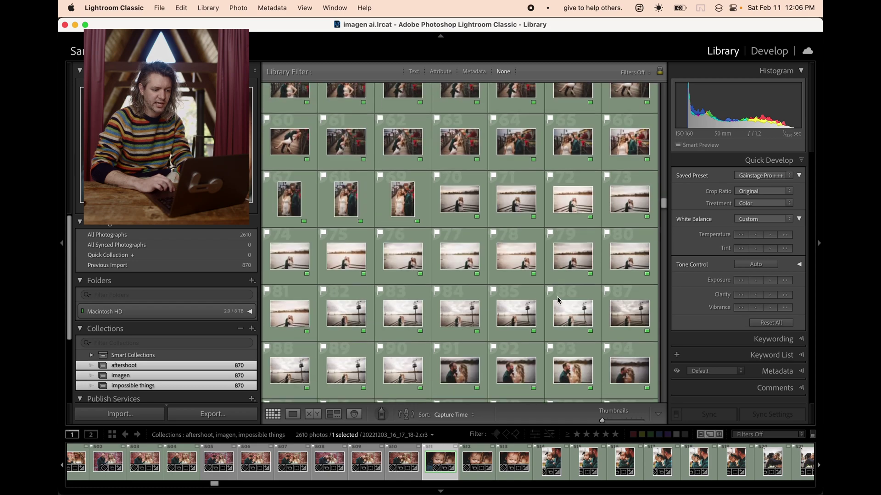
scroll(559, 301, down, 5)
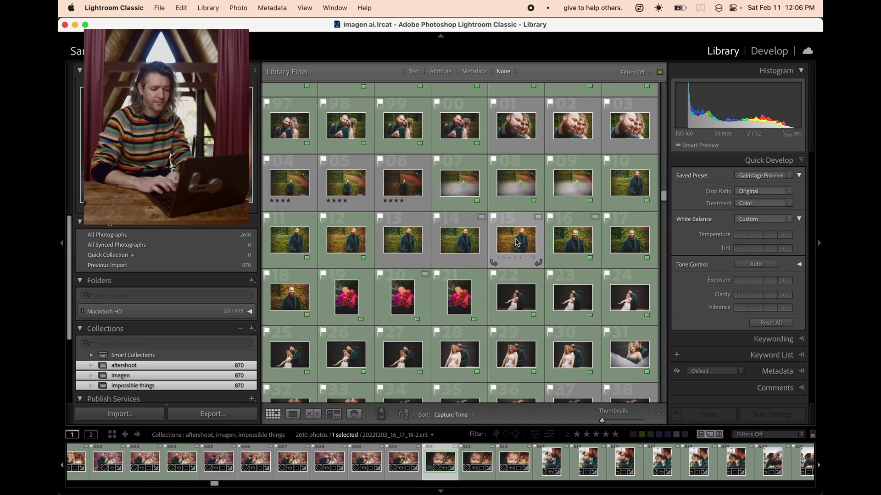
double_click(403, 241)
key(Right)
key(Right)
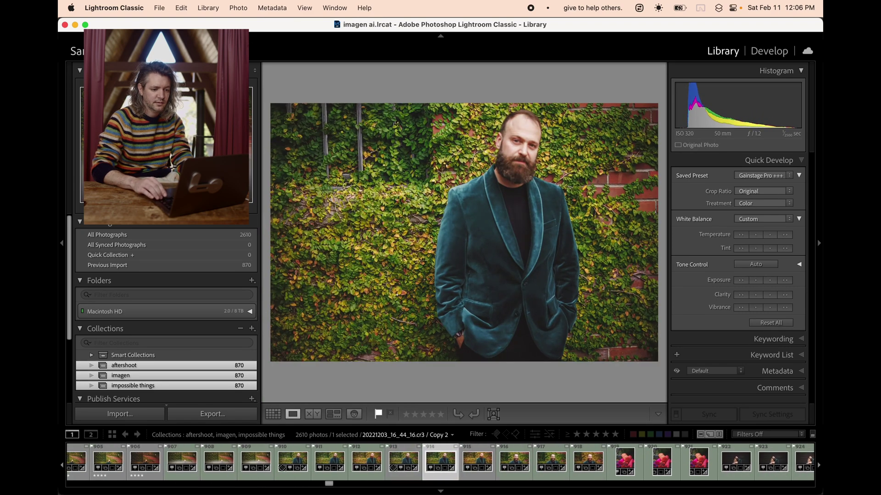
Step: Compare the original, Copy 1 and Copy 2 of the closer ivy-wall portrait 20221203_16_44_24.cr3, stopping on Copy 1
key(Right)
key(Right)
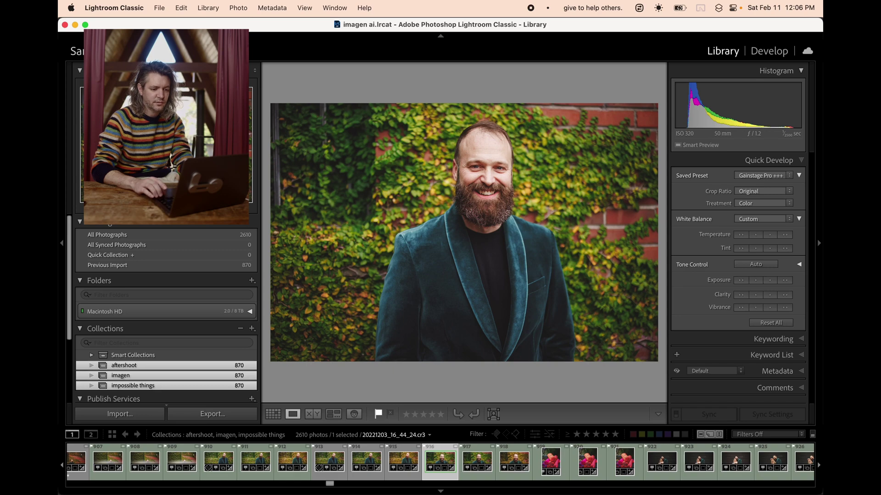
key(Right)
key(Right)
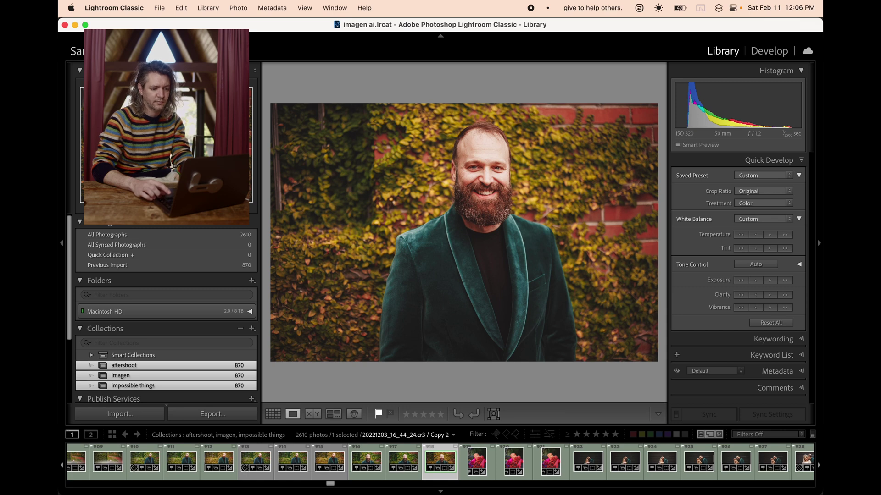
key(Left)
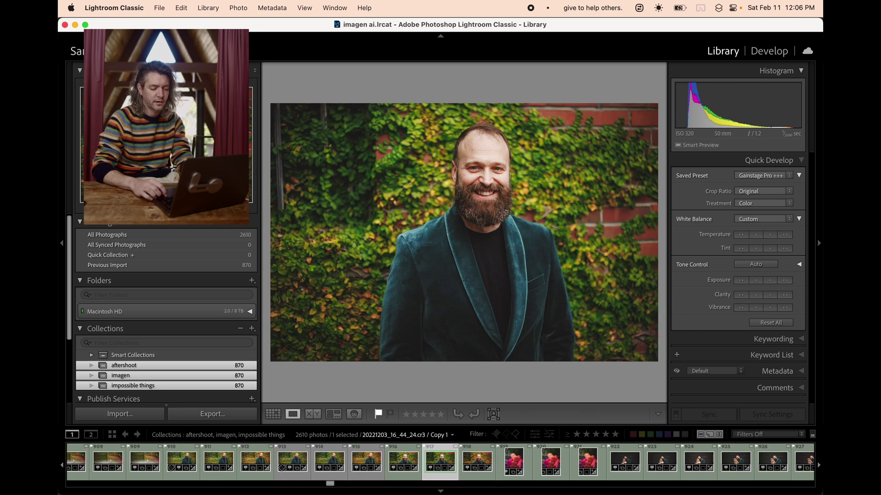
key(Left)
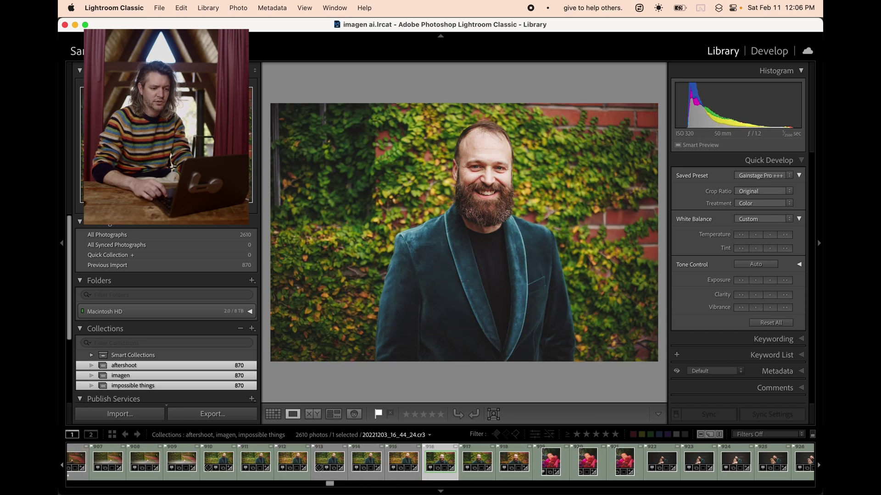
key(Right)
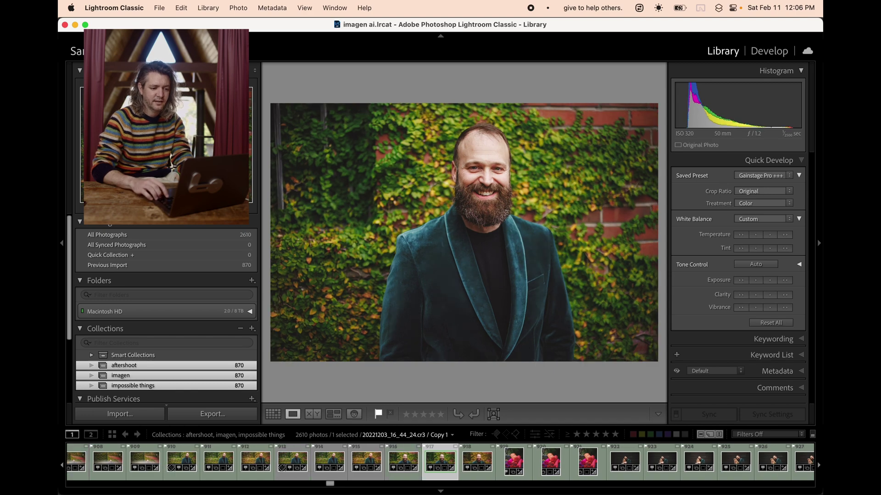
Step: Open the couple by the water, 20221203_16_55_39.cr3, and flip between its three versions to compare exposure and color, stopping on Copy 1
key(g)
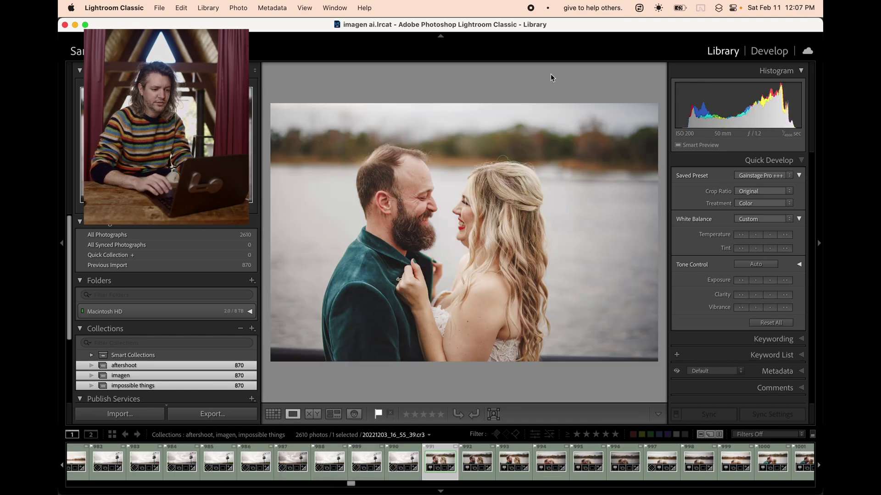
key(Right)
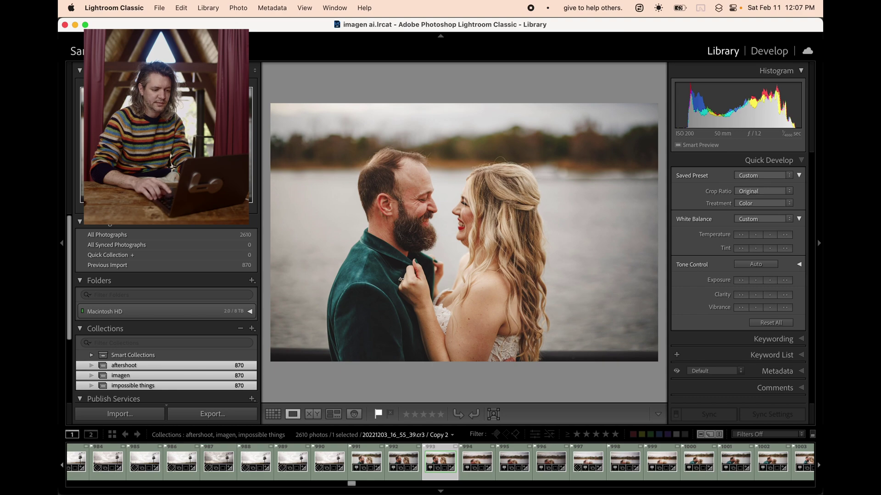
key(Left)
key(Left)
key(Right)
key(Right)
key(Left)
key(Right)
key(Left)
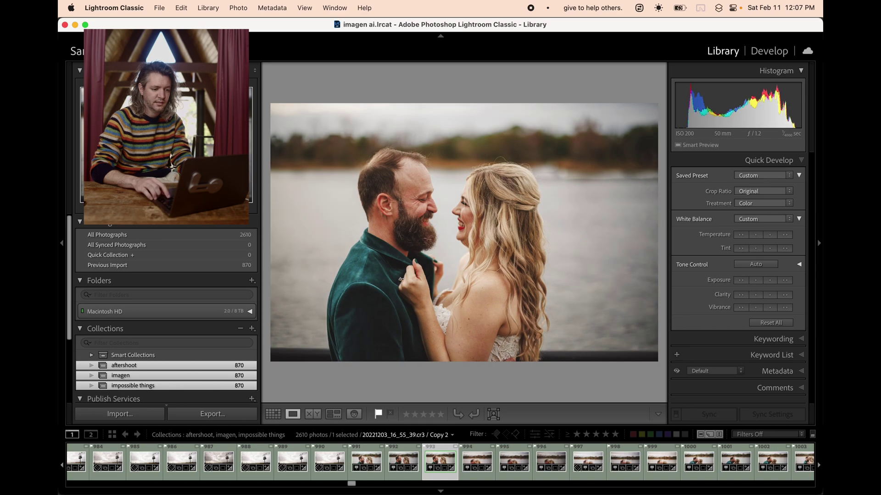
key(Left)
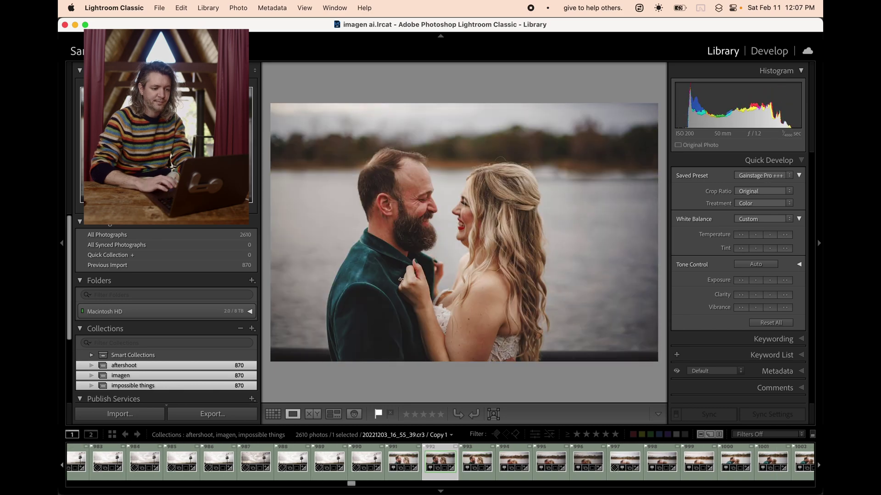
Step: Find the vertical photo of the guests holding a child, frame 1135, further down the grid and open it enlarged
key(g)
scroll(512, 224, down, 10)
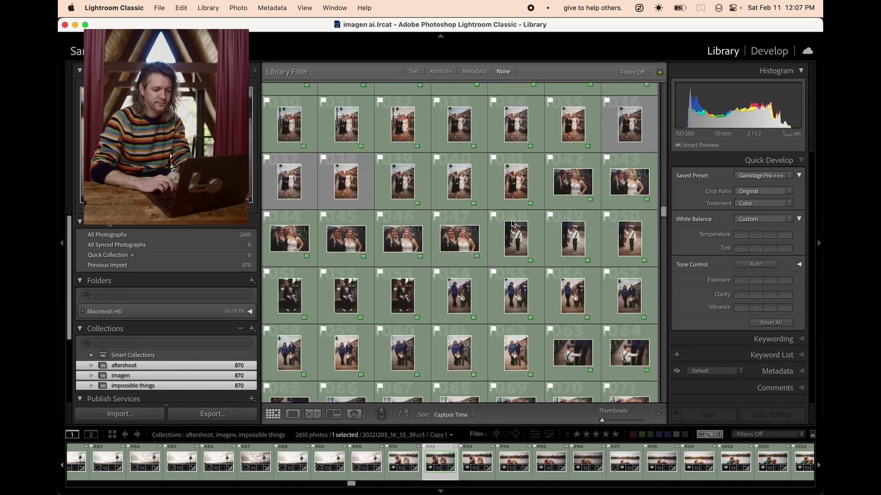
scroll(513, 223, down, 15)
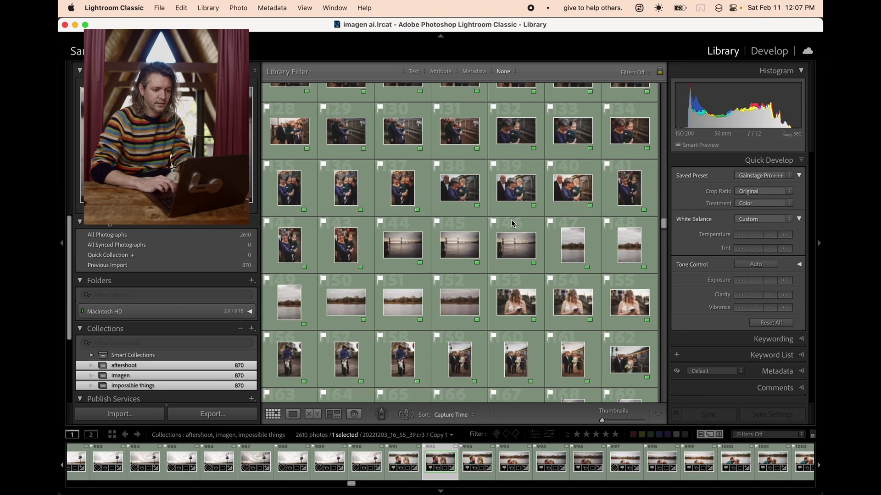
double_click(287, 188)
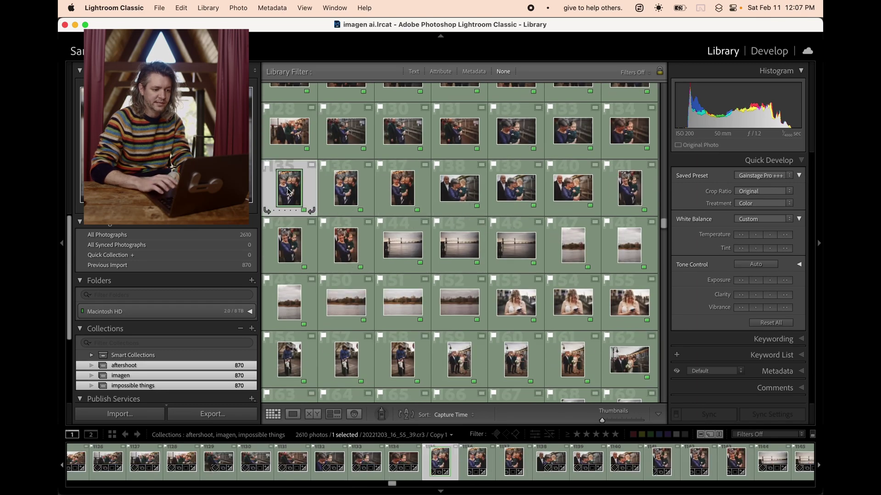
Step: Flip between the original, Copy 1 and Copy 2 of the child portrait 20221203_17_11_05.cr3 to compare them, stopping on Copy 2
key(Right)
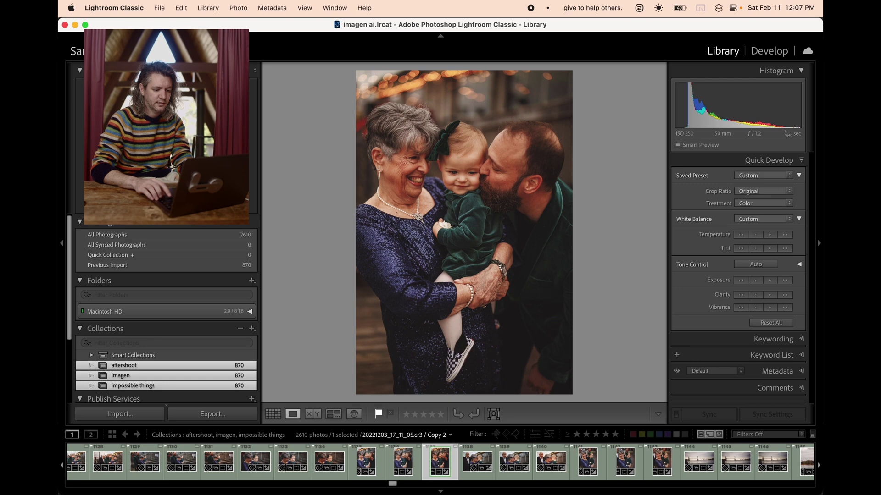
key(Left)
key(Left)
key(Right)
key(Left)
key(Right)
key(Left)
key(Right)
key(Left)
key(Right)
key(Right)
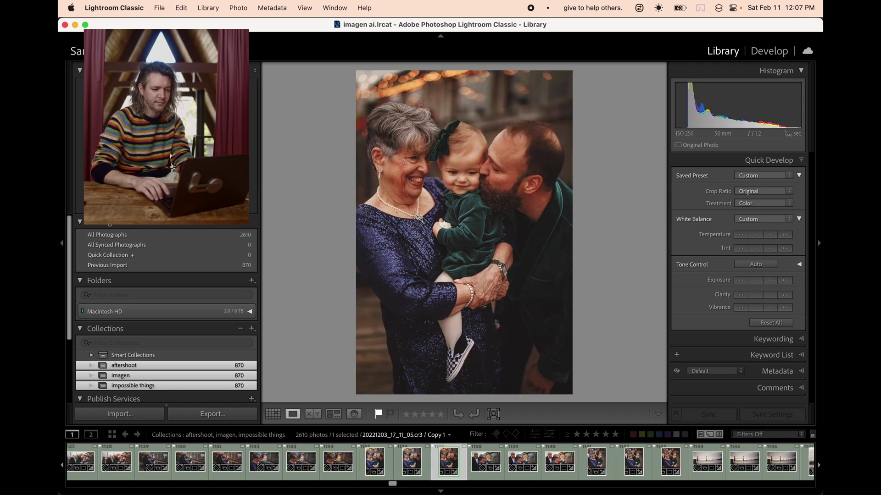
Step: Find the woman holding the red plaid blanket, 20221203_17_59_25-2.cr3, further down the grid and open the original enlarged
key(g)
scroll(403, 256, down, 20)
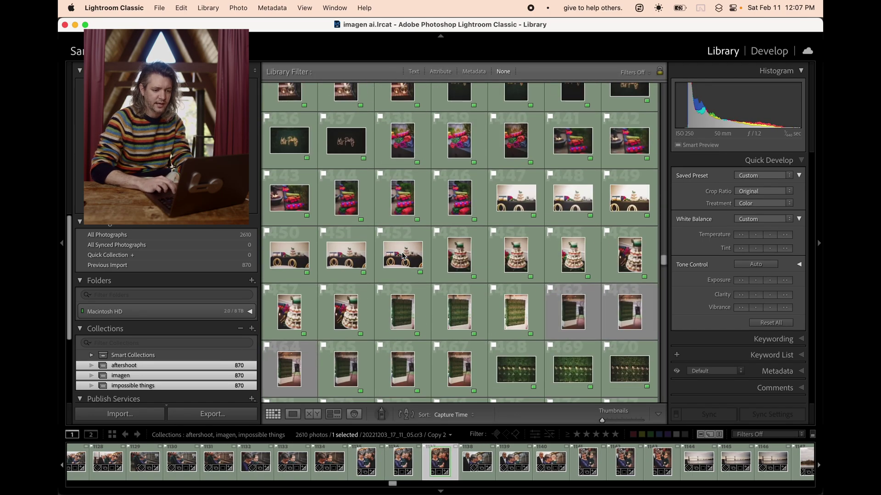
scroll(403, 256, down, 10)
scroll(403, 256, down, 6)
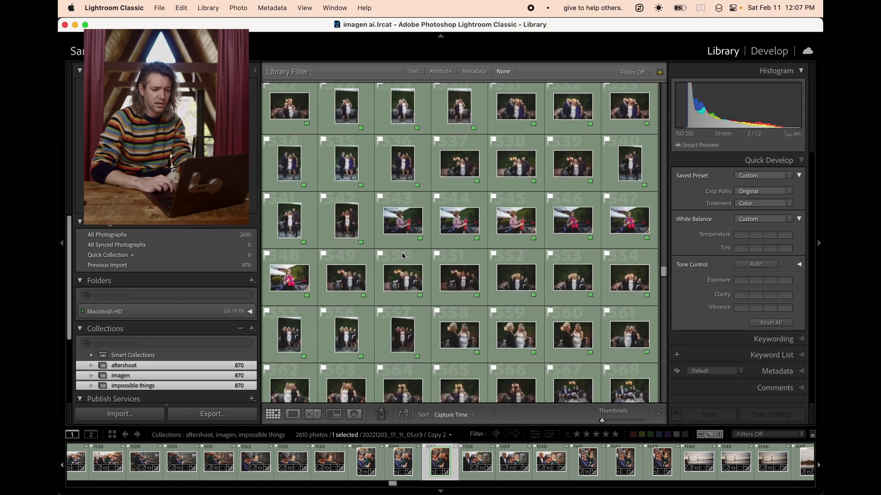
scroll(403, 256, down, 2)
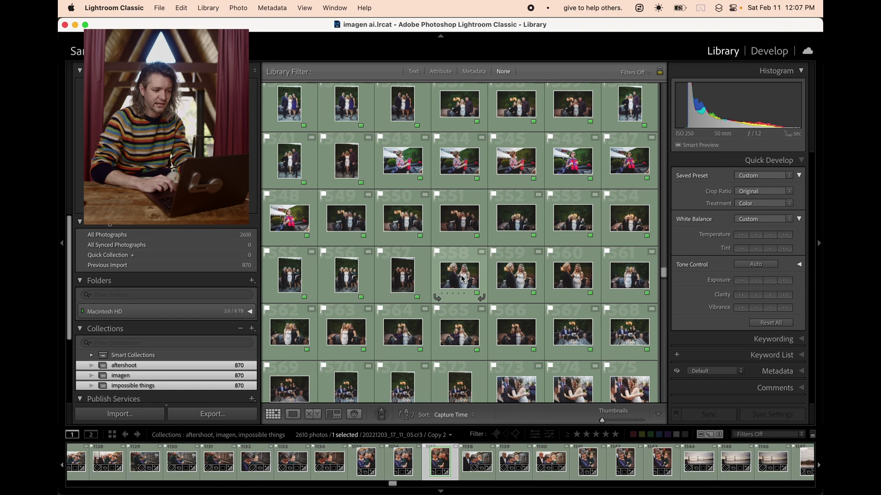
double_click(402, 160)
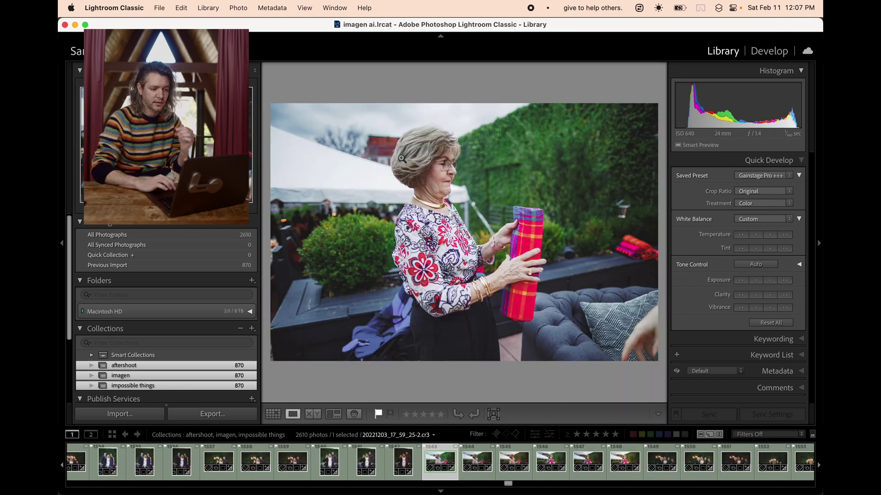
Step: Compare the original, Copy 1 and Copy 2 of the plaid blanket photo, stopping on Copy 1
key(super+apostrophe)
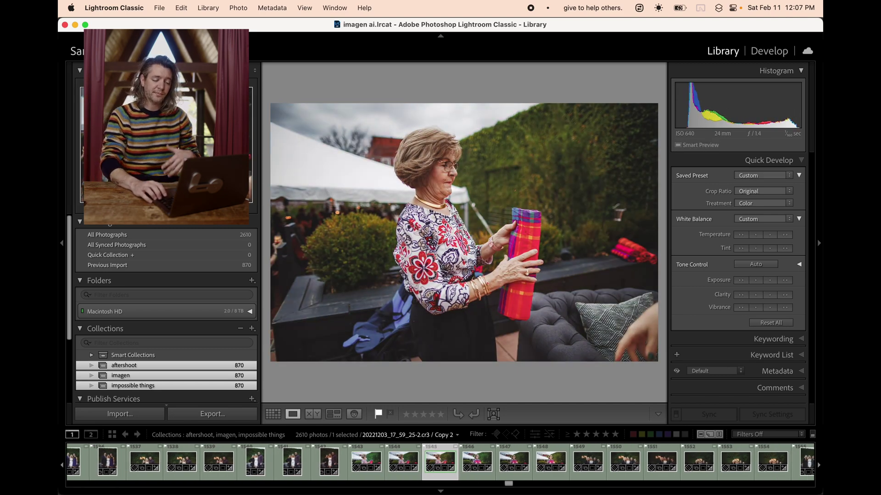
key(Left)
key(Left)
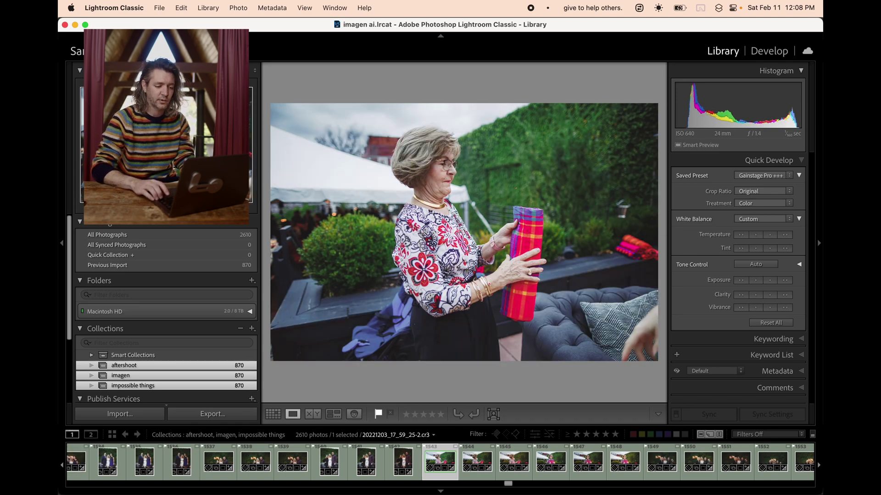
key(Right)
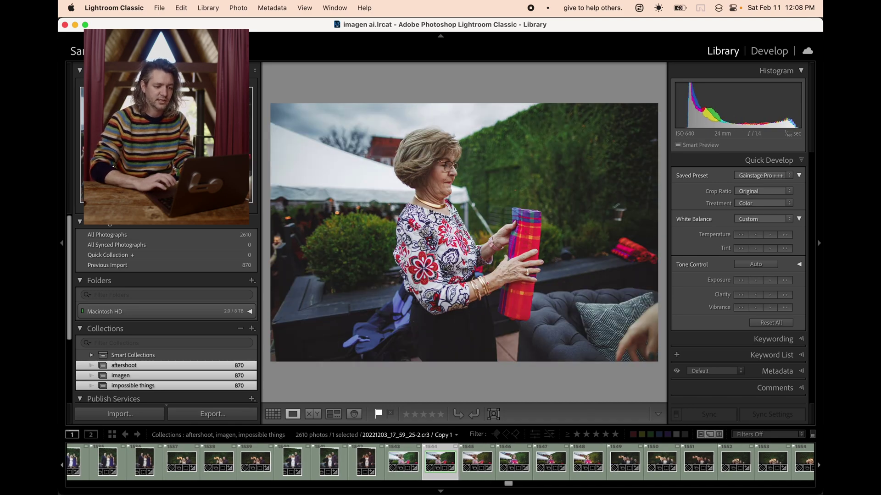
Step: Open the family on the sofa under the neon sign, 20221203_18_01_39-4.cr3, and compare its three versions, stopping on Copy 2
key(g)
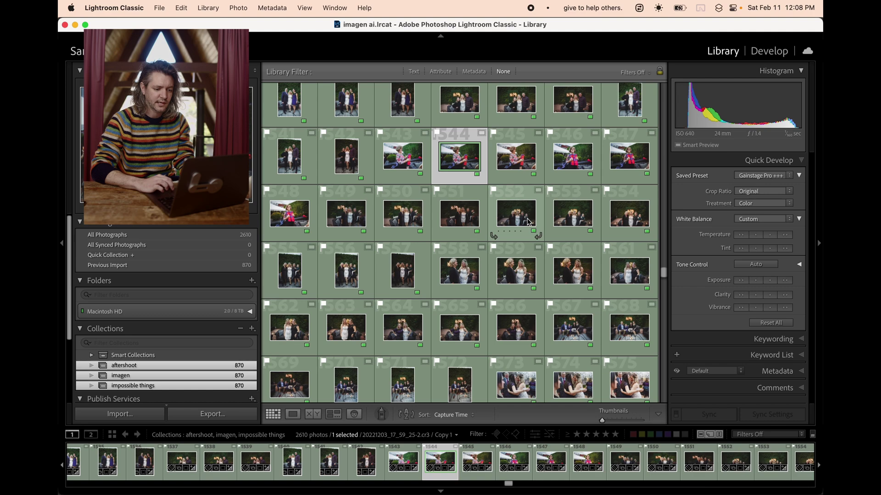
scroll(528, 221, down, 2)
double_click(568, 302)
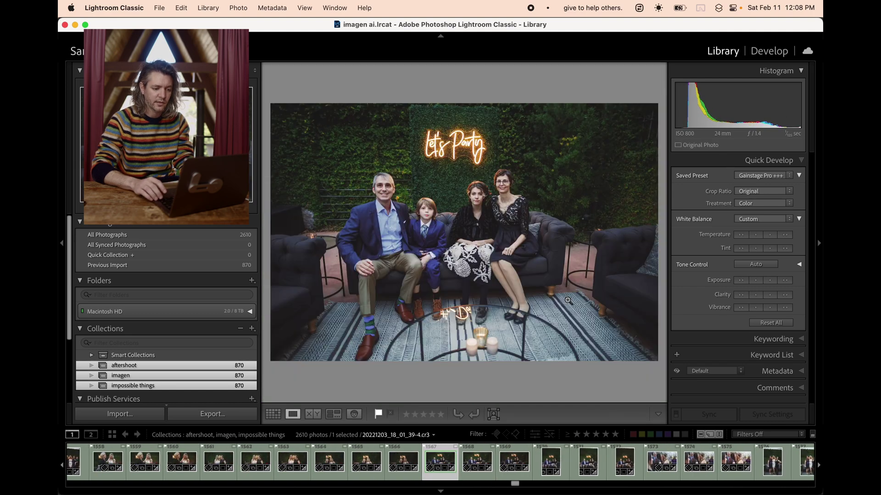
key(super+apostrophe)
key(super+apostrophe)
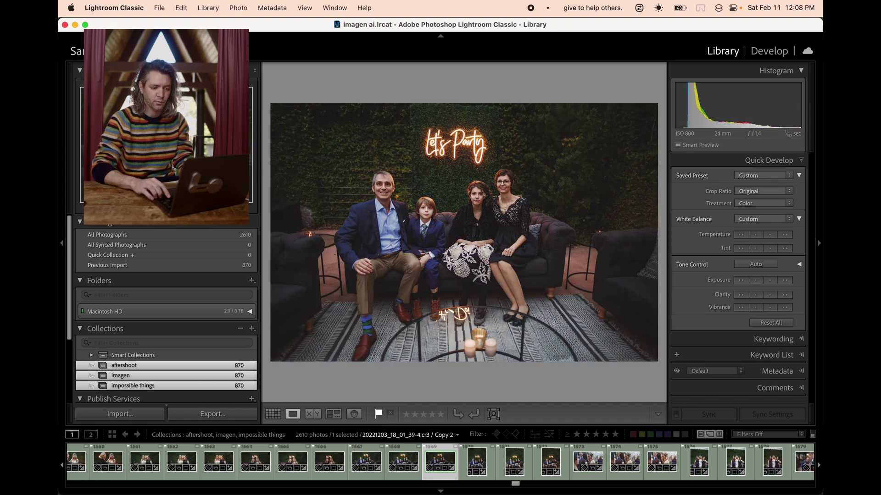
key(Left)
key(Left)
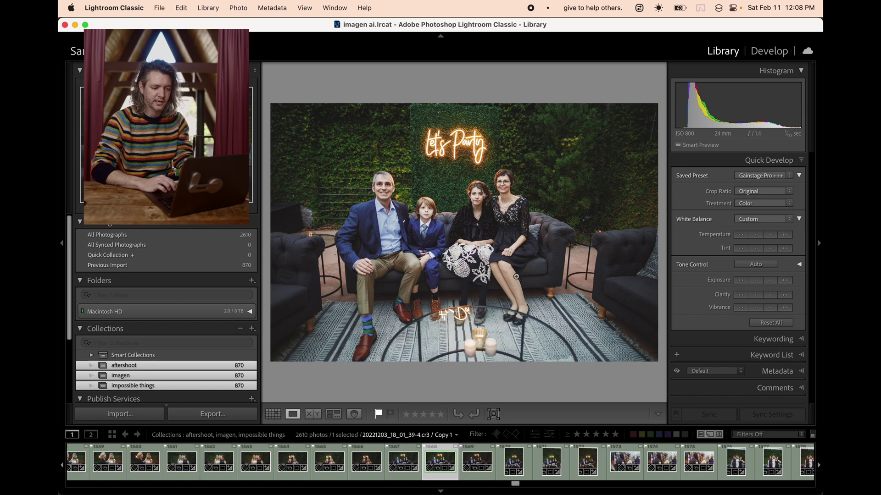
key(Right)
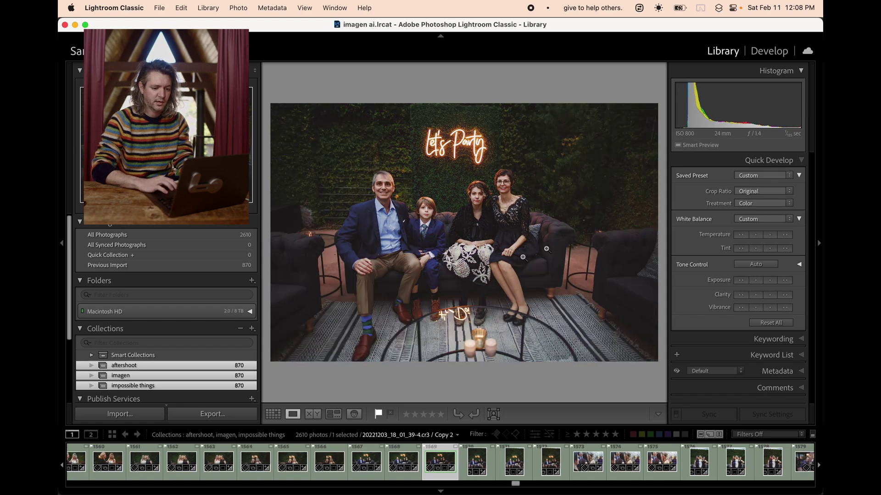
Step: Try brightening Copy 2 of the sofa photo by two small exposure increments, and step the exposure back down by two
click(772, 281)
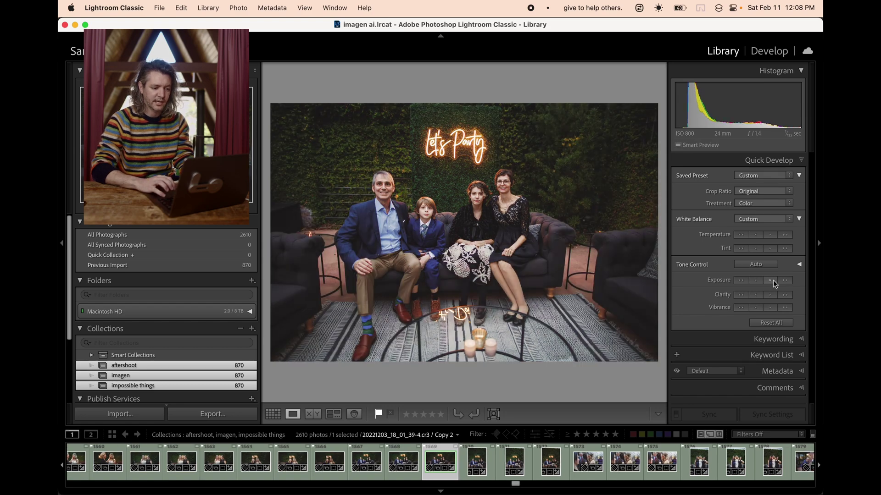
click(774, 281)
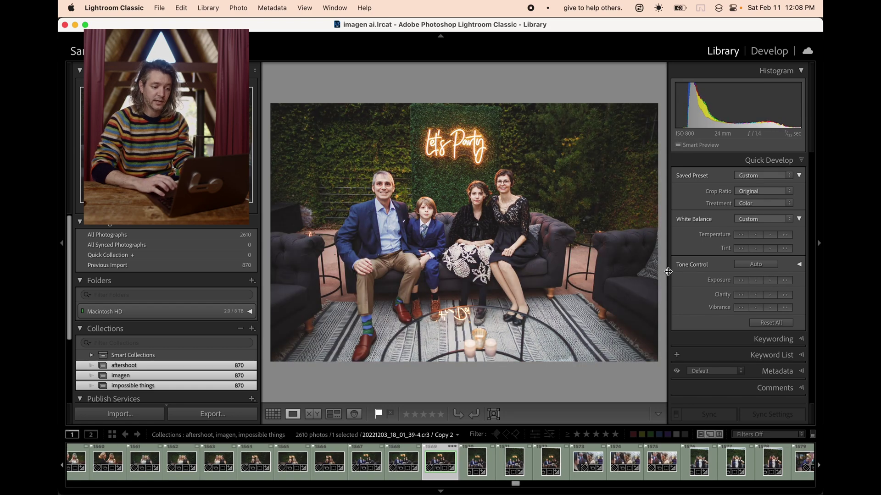
click(757, 281)
click(757, 281)
Step: Find the reception photo of the woman holding a toddler, 20221203_18_11_51.cr3, further down the grid and open the original enlarged
key(g)
scroll(561, 244, down, 5)
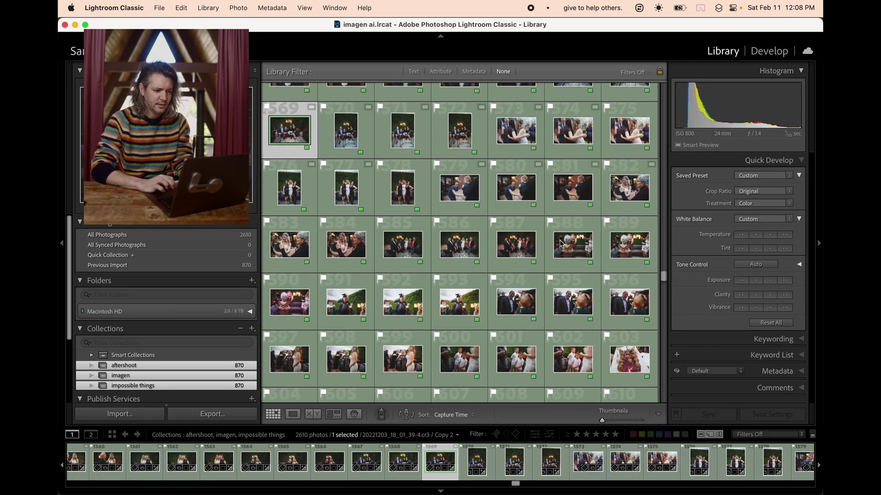
scroll(562, 244, down, 2)
scroll(561, 244, down, 2)
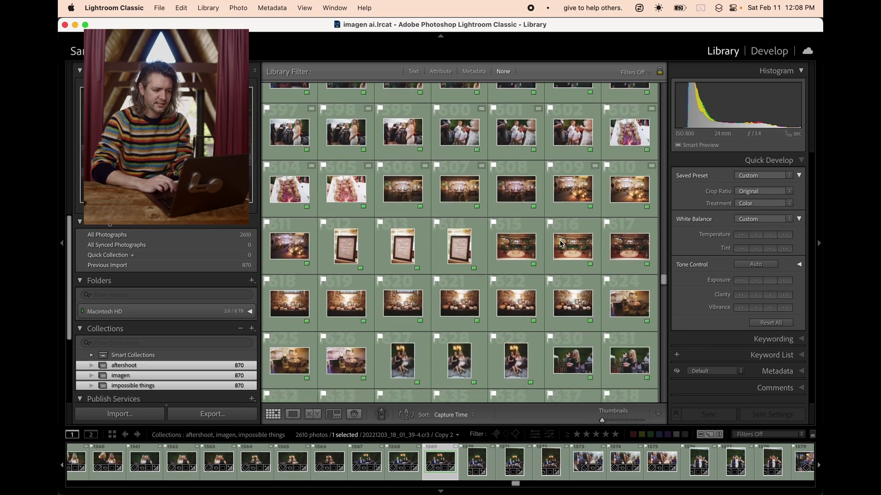
scroll(561, 244, down, 5)
scroll(561, 244, down, 1)
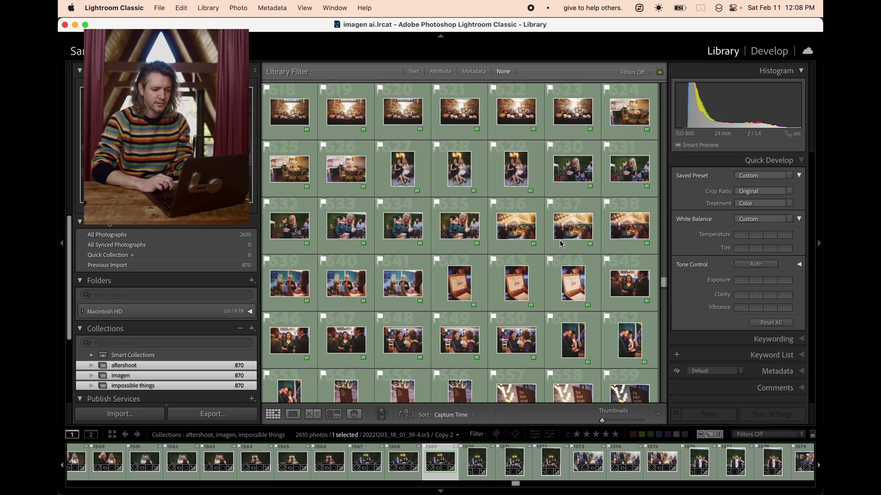
scroll(561, 244, down, 1)
scroll(562, 244, down, 1)
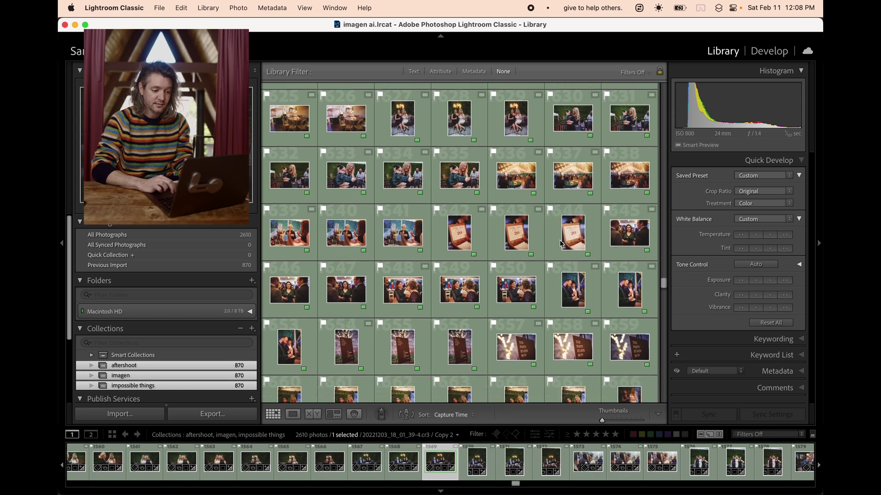
click(400, 292)
double_click(399, 292)
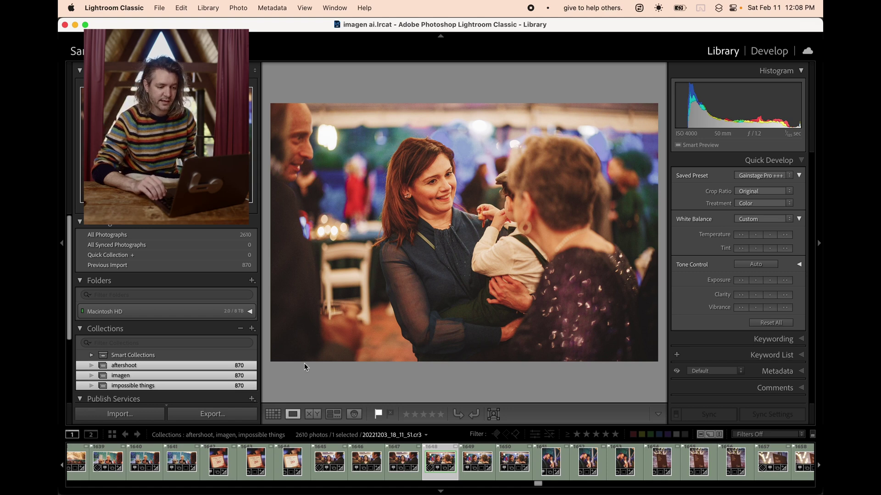
Step: Compare the original, Copy 1 and Copy 2 of the woman with the toddler, stopping on Copy 2
key(super+apostrophe)
key(super+apostrophe)
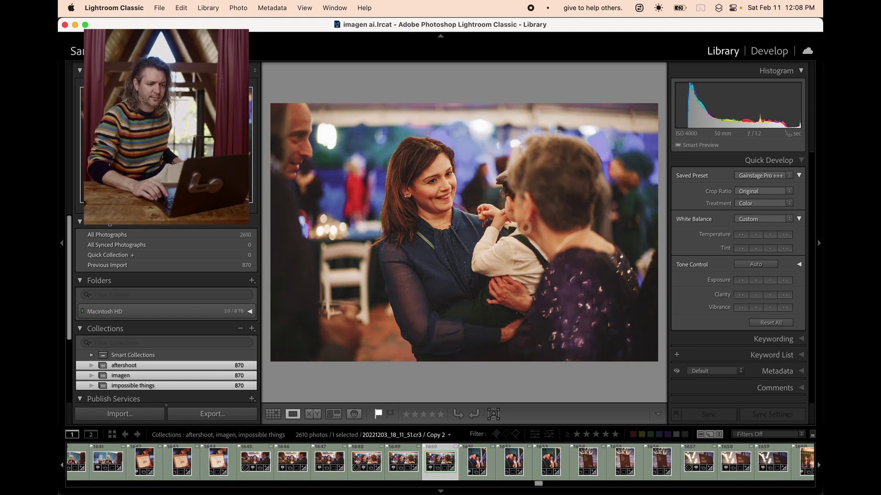
key(Left)
key(Left)
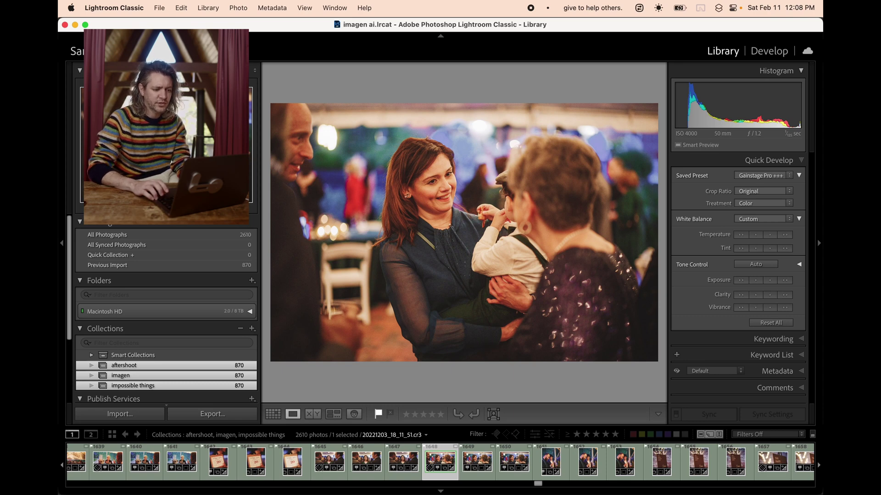
key(Right)
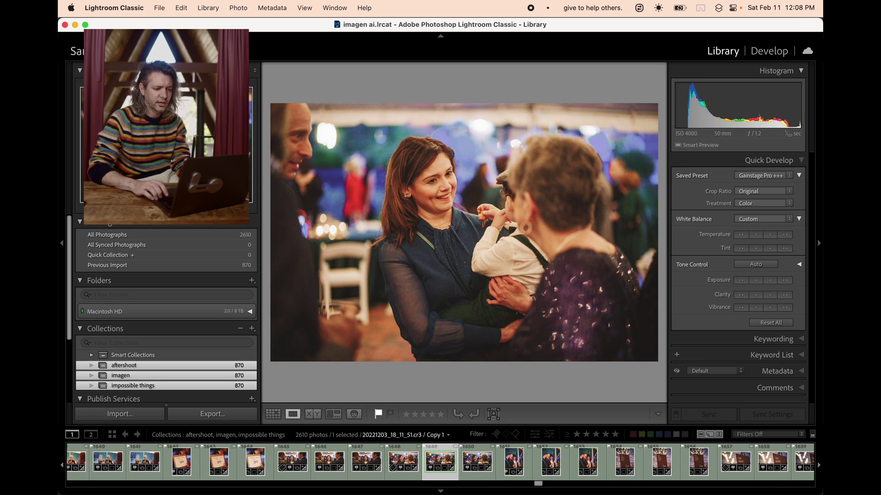
key(Right)
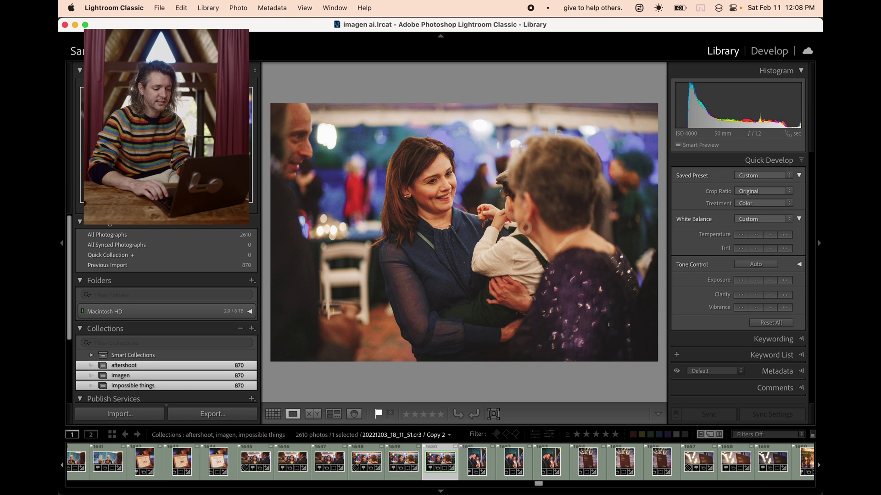
Step: Move on to the two men eating, 20221203_18_12_08.cr3, and flip between its three versions to compare color, stopping on Copy 2
key(Right)
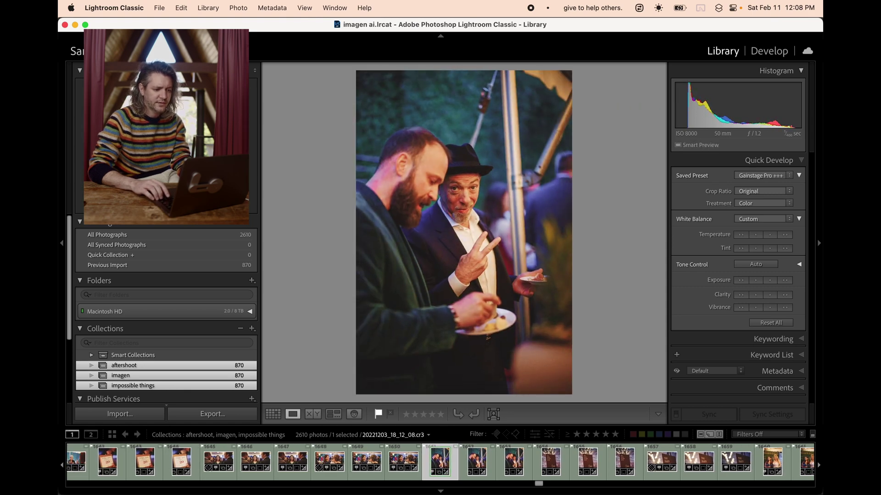
key(Right)
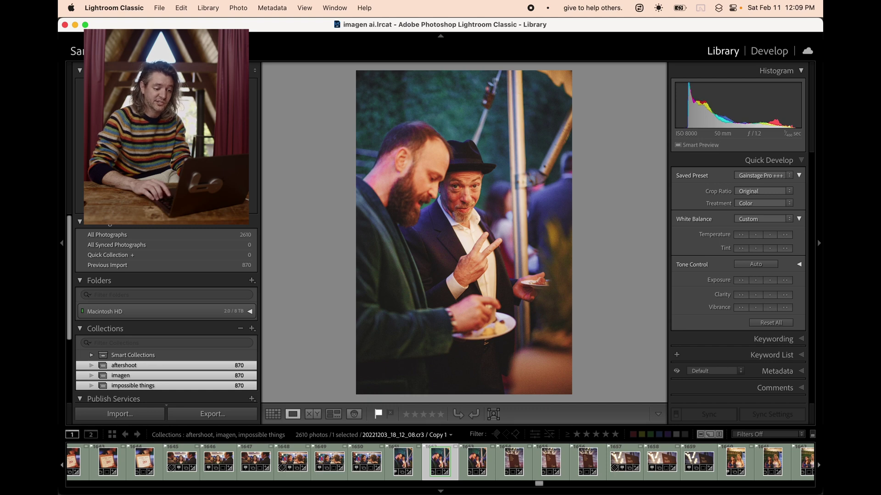
key(Left)
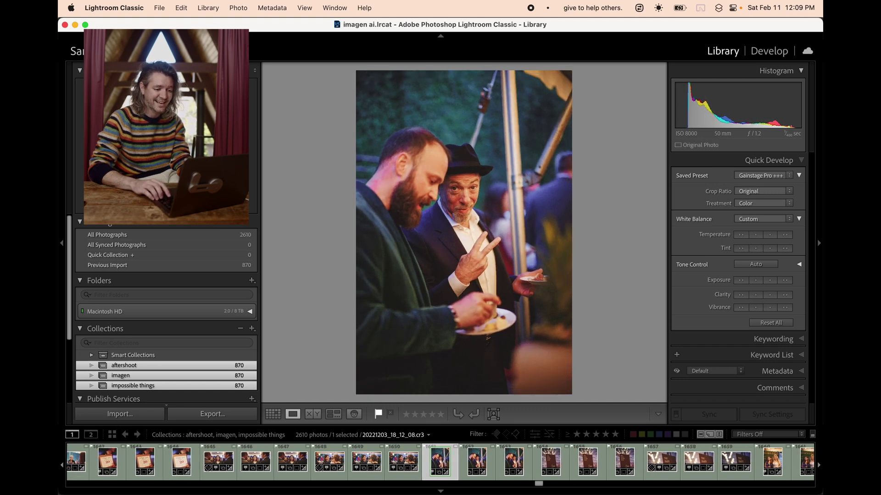
key(Right)
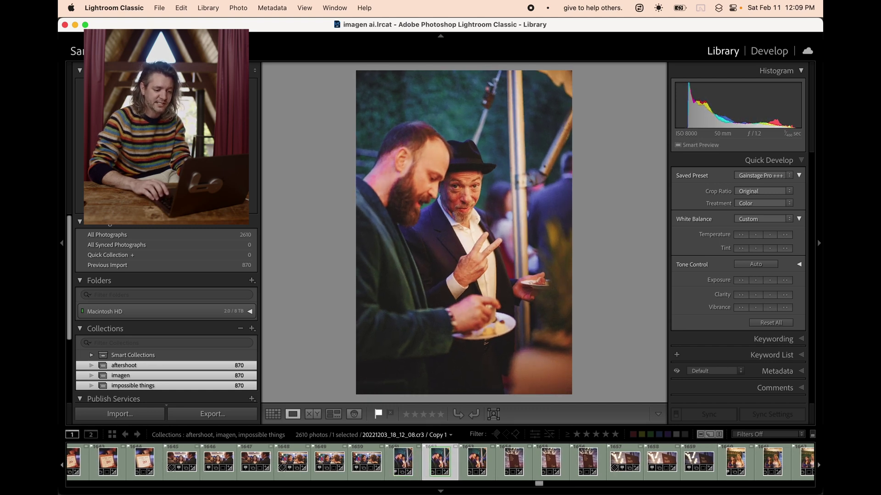
key(Right)
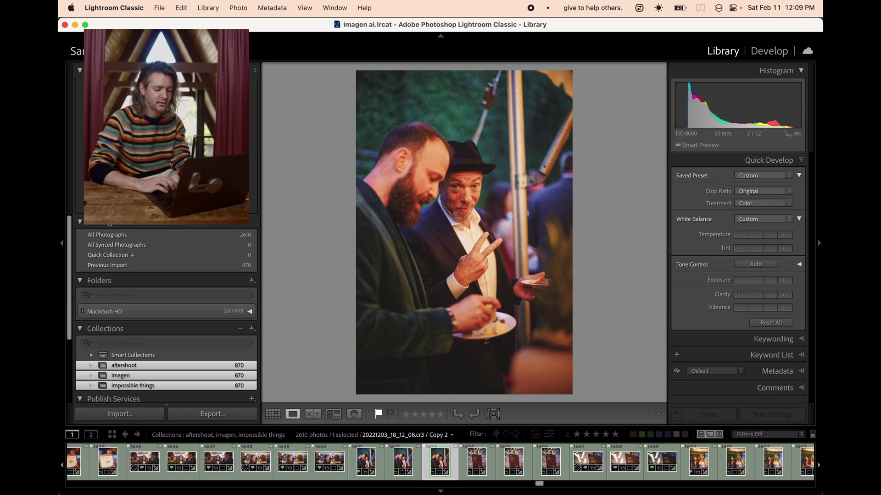
key(Right)
key(Left)
Step: Find the night portrait of two women holding a child, 20221203_18_21_31.cr3, further down the grid and view Copy 2 enlarged
key(g)
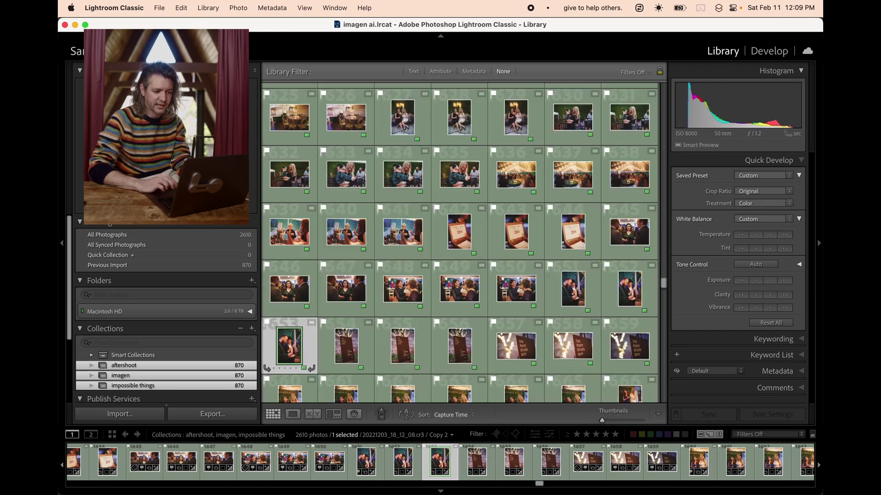
scroll(440, 301, down, 5)
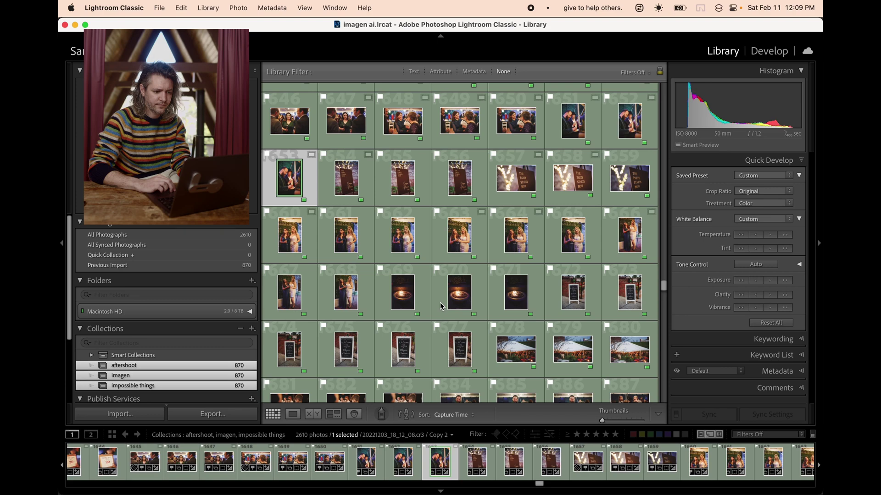
scroll(440, 306, down, 6)
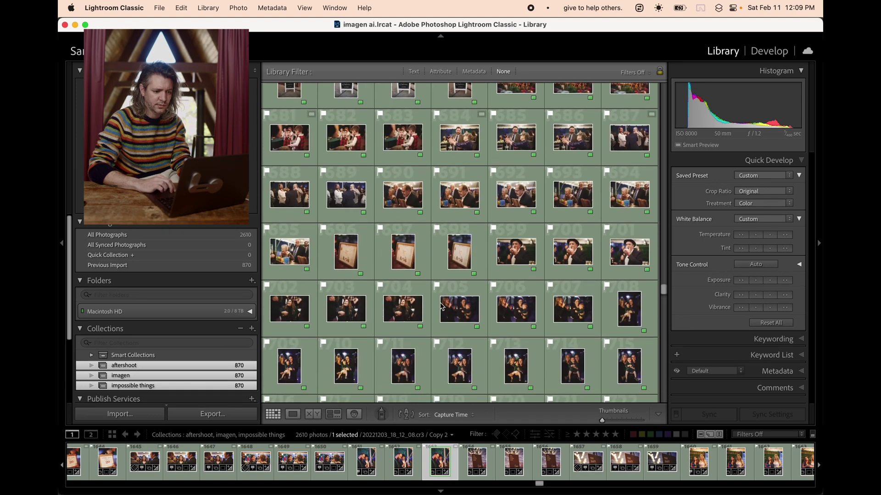
scroll(442, 306, down, 3)
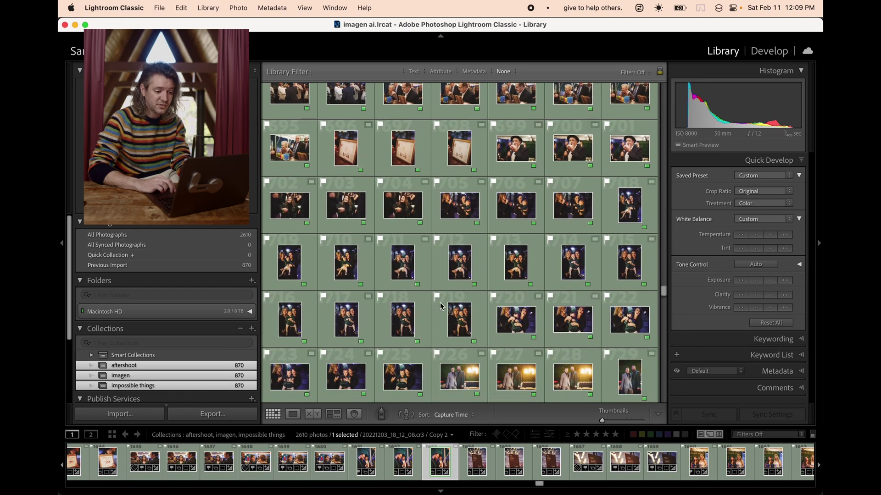
double_click(339, 266)
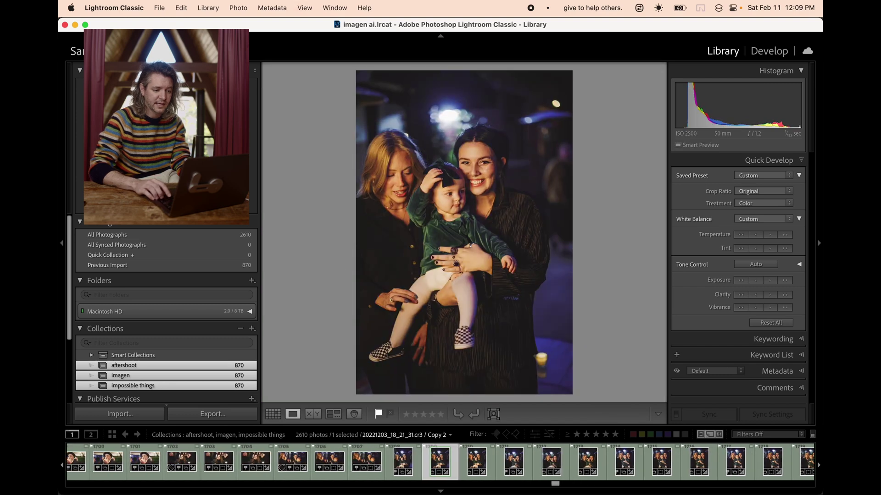
Step: Check the original of the night portrait, then view the next pose, 20221203_18_21_35-2.cr3, from its original through to Copy 2
key(Left)
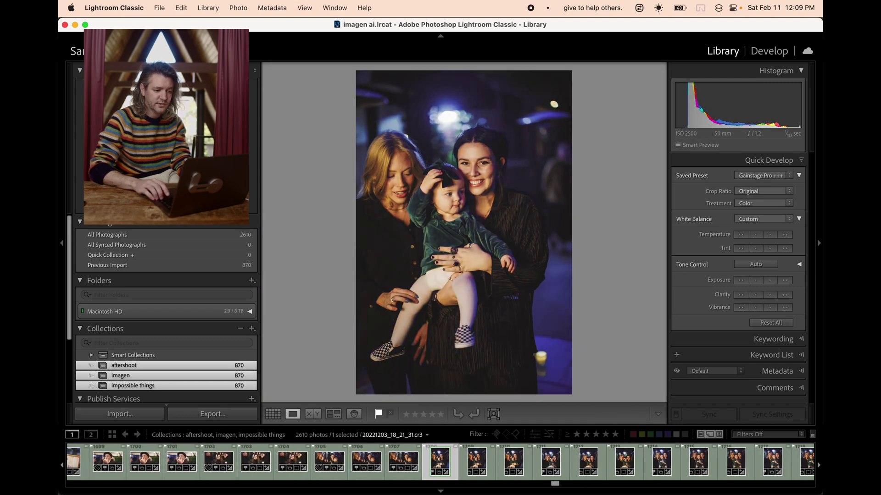
key(Right)
key(Right)
key(Right)
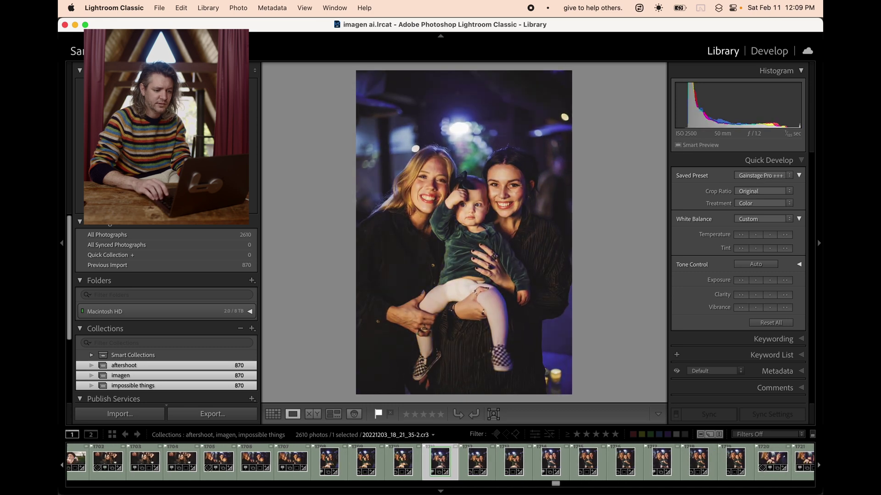
key(Right)
key(Right)
key(Right)
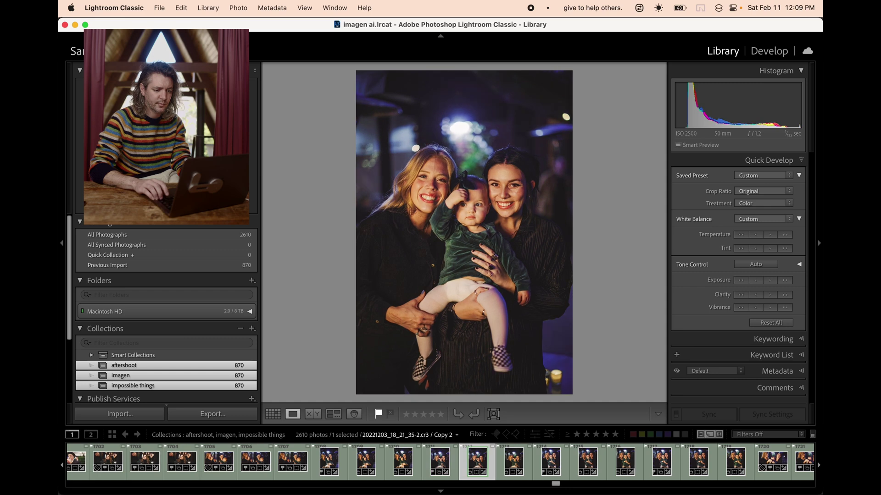
Step: Move on to the laughing women with the child, 20221203_18_22_03-2.cr3, and compare the original with Copy 1
key(Right)
key(Right)
key(Right)
key(Right)
key(Right)
key(Right)
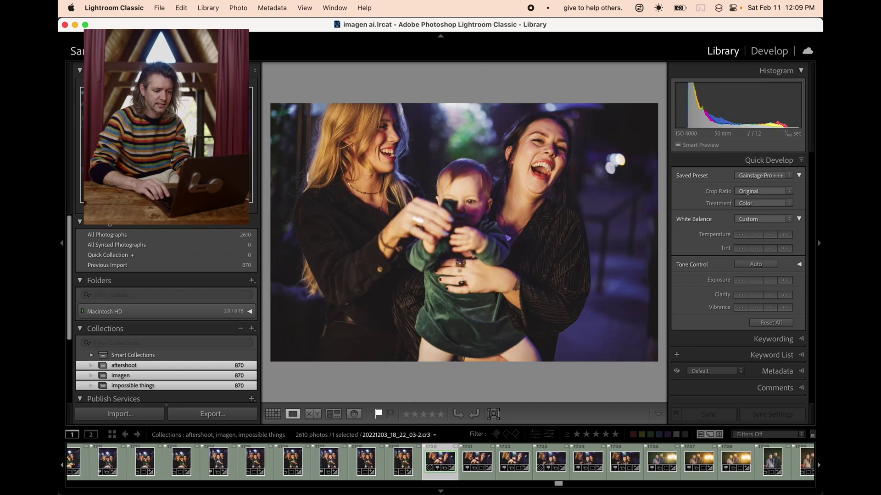
key(Right)
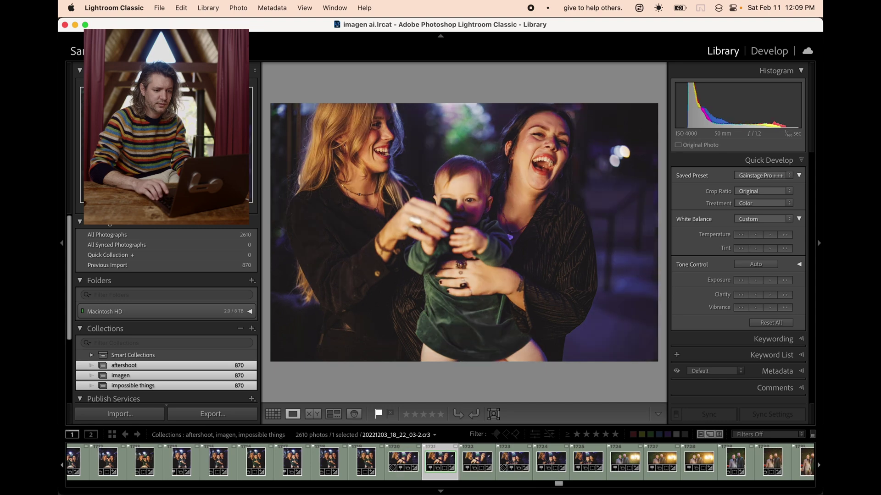
key(Left)
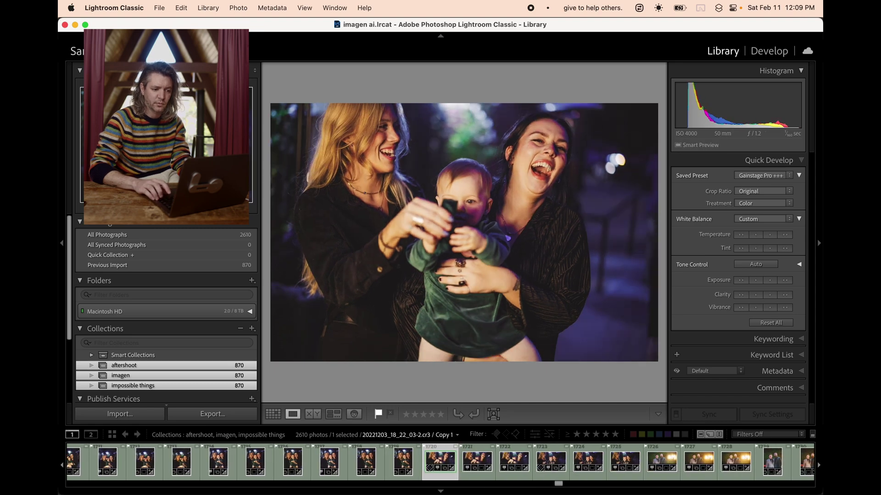
Step: Find the photo of two men beside the neon sign, 20221203_18_23_11-2.cr3, in the grid and open the original enlarged
key(g)
scroll(361, 274, down, 2)
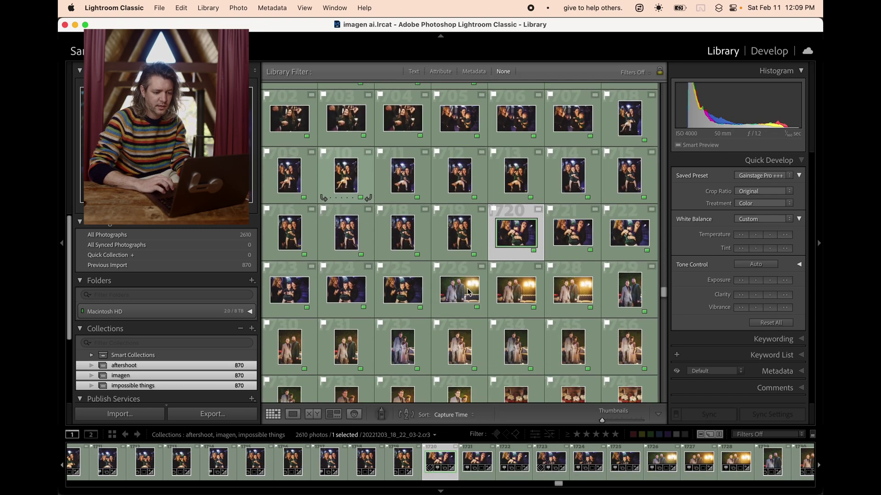
double_click(459, 288)
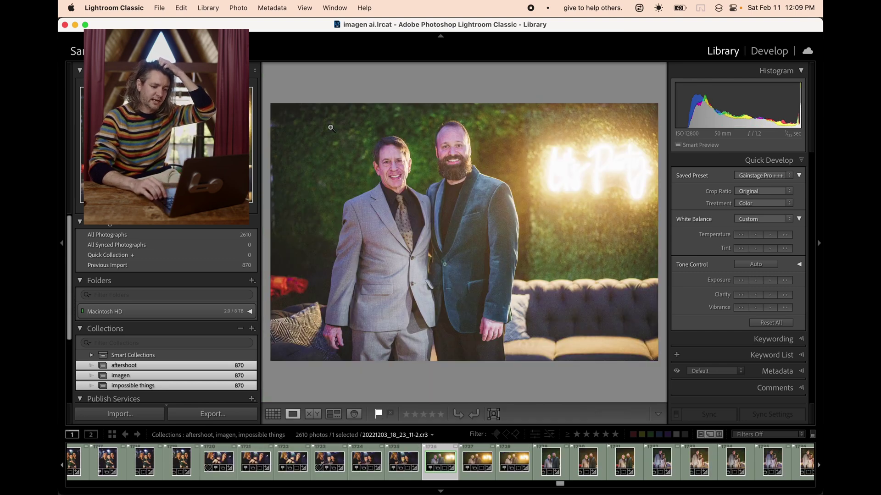
Step: Flip between the original, Copy 1 and Copy 2 of the two men by the neon sign, stopping on Copy 2
key(Right)
key(Right)
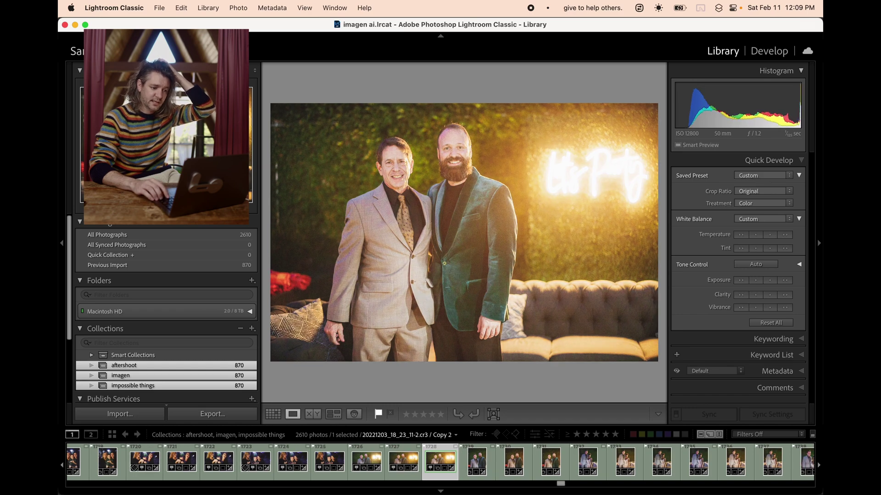
key(Left)
key(Left)
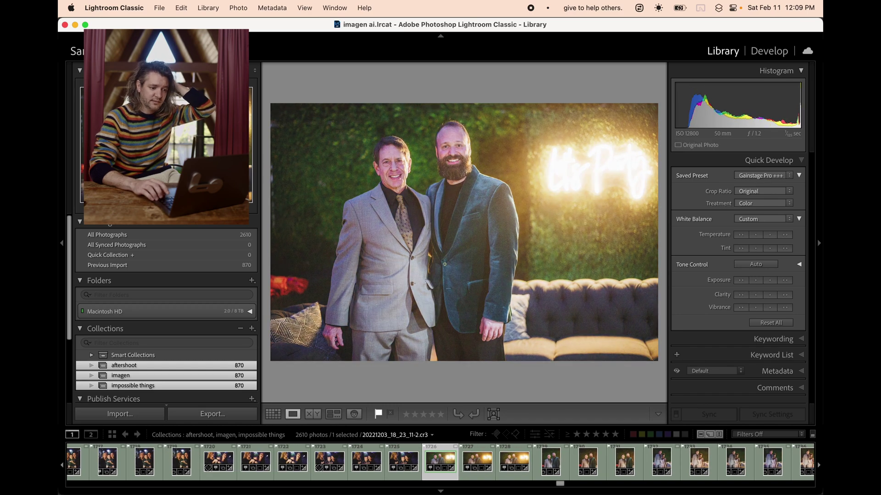
key(Right)
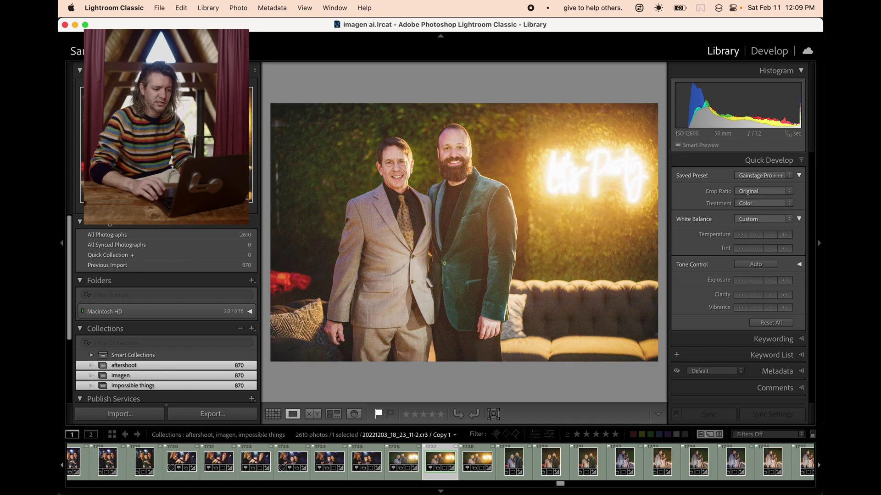
key(Right)
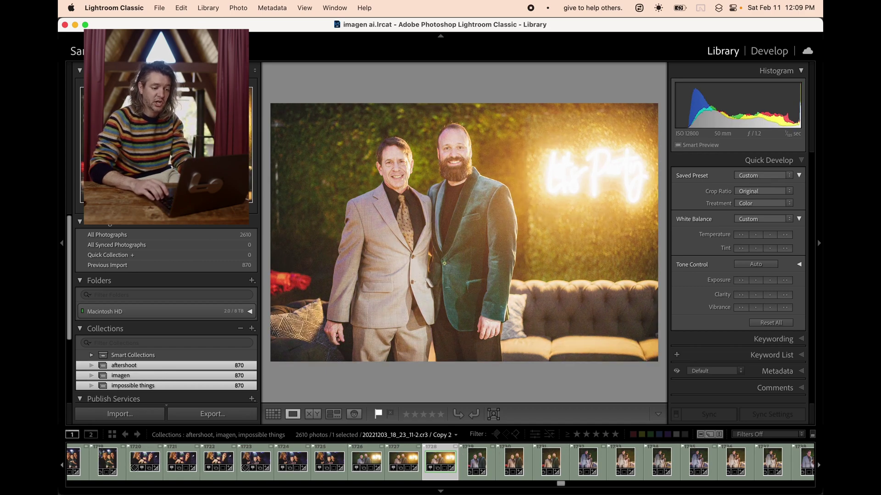
Step: Move on to the vertical portrait of the two men, 20221203_18_23_13.cr3, and compare Copy 2, Copy 1 and the original
key(Right)
key(Right)
key(Right)
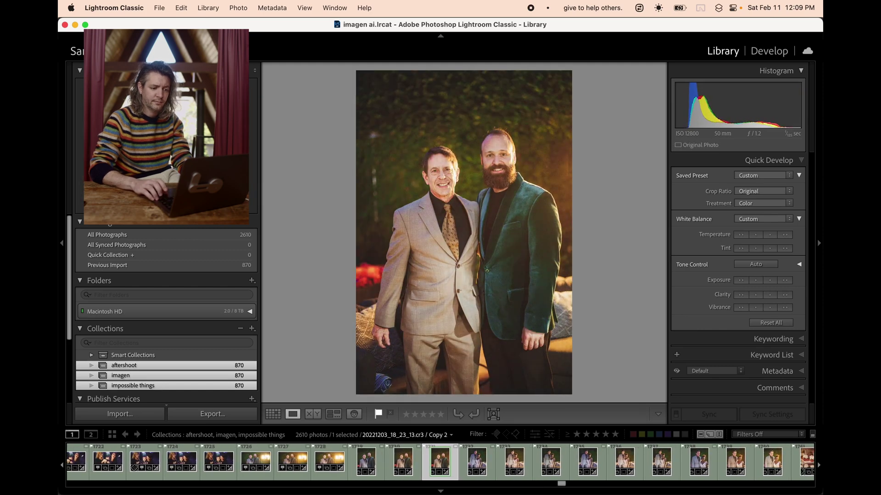
key(Left)
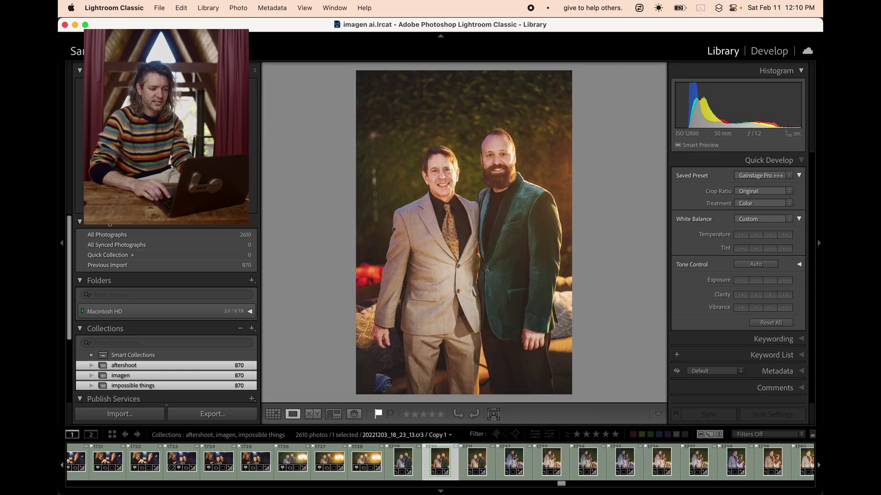
key(Left)
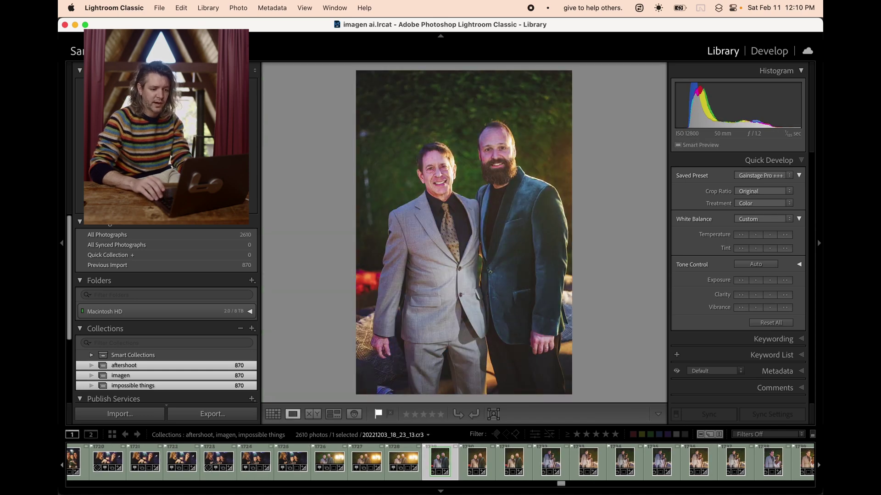
Step: Go through the portraits of the man in the light suit with the woman in the pale dress, starting at 20221203_18_23_39-3.cr3
key(Right)
key(Right)
key(Right)
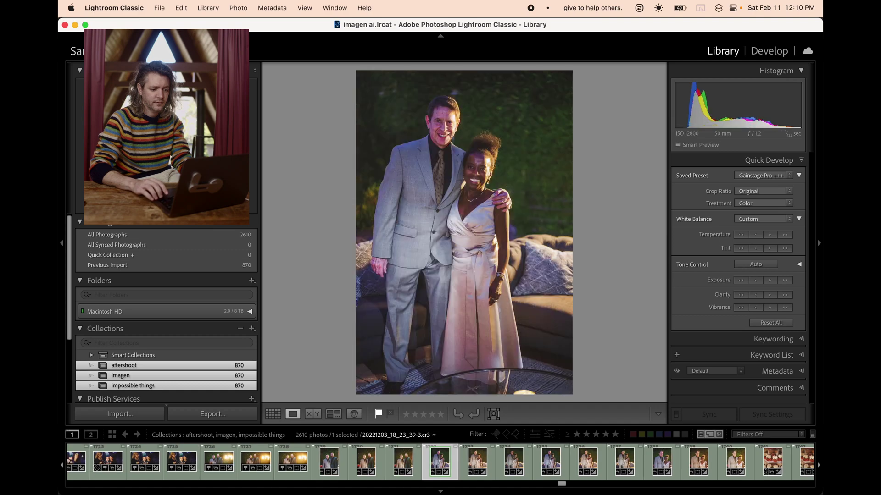
key(Right)
key(Right)
key(Right)
key(Right)
key(Right)
key(Right)
key(Right)
key(Right)
key(Right)
key(Right)
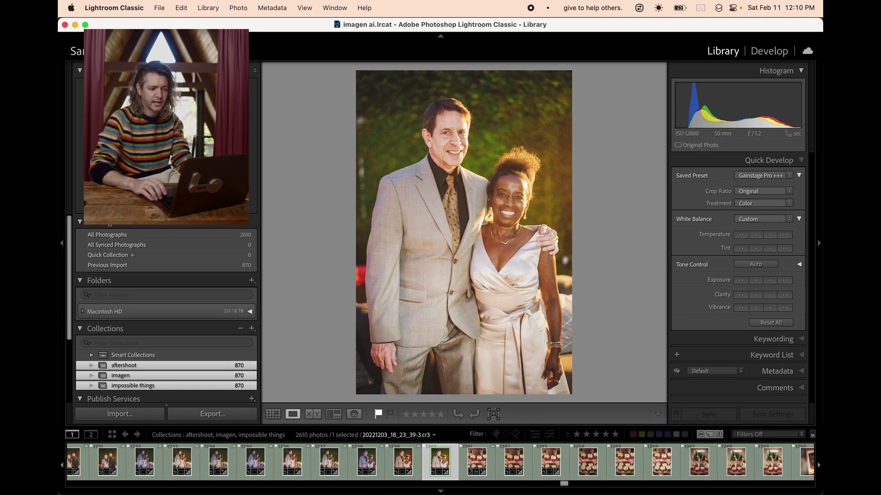
Step: Find the photo of the guests standing under the tent, 20221203_18_33_47.cr3, in the grid and open Copy 2 enlarged
key(g)
scroll(440, 225, up, 15)
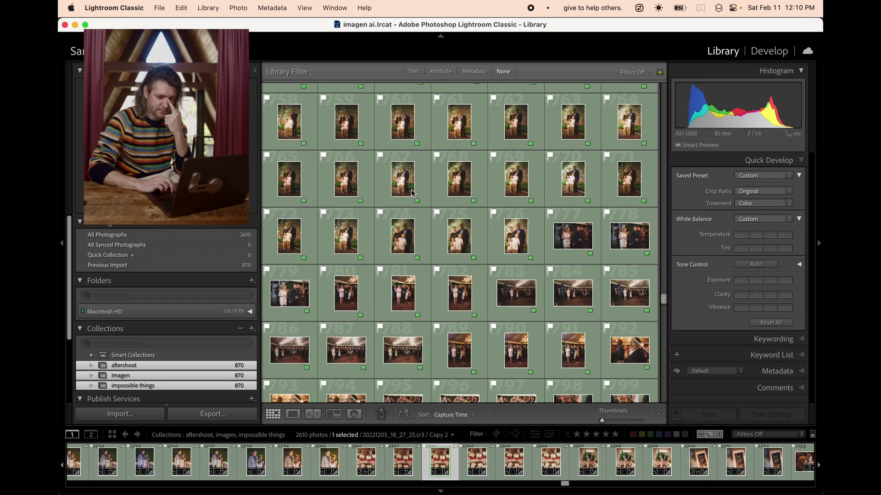
double_click(441, 228)
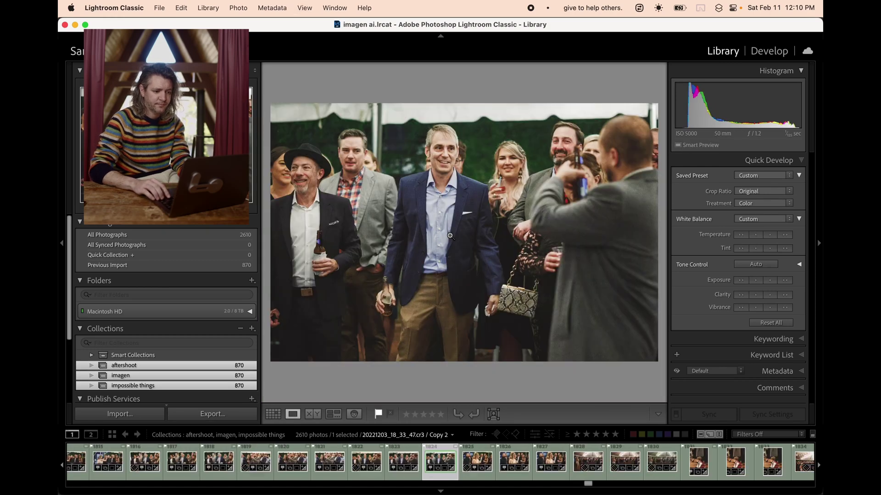
Step: Compare the three versions of the tent guests photo, stopping on the original
key(Left)
key(Left)
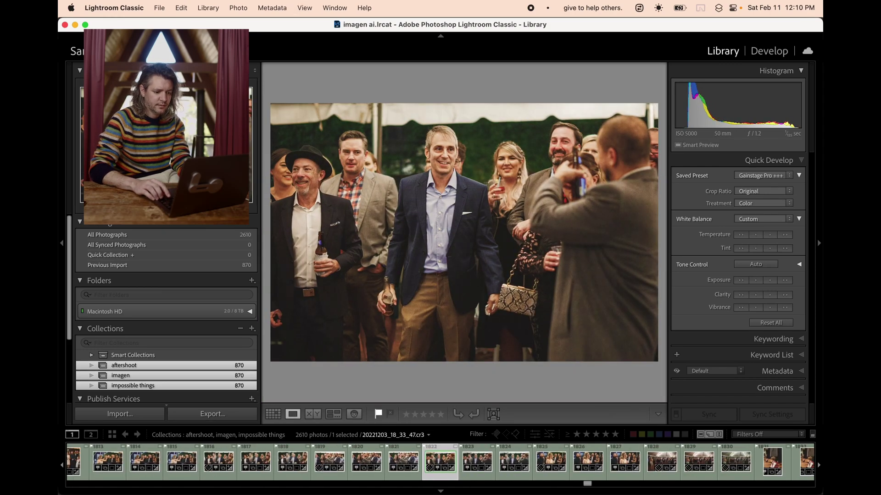
key(Right)
key(Right)
key(Left)
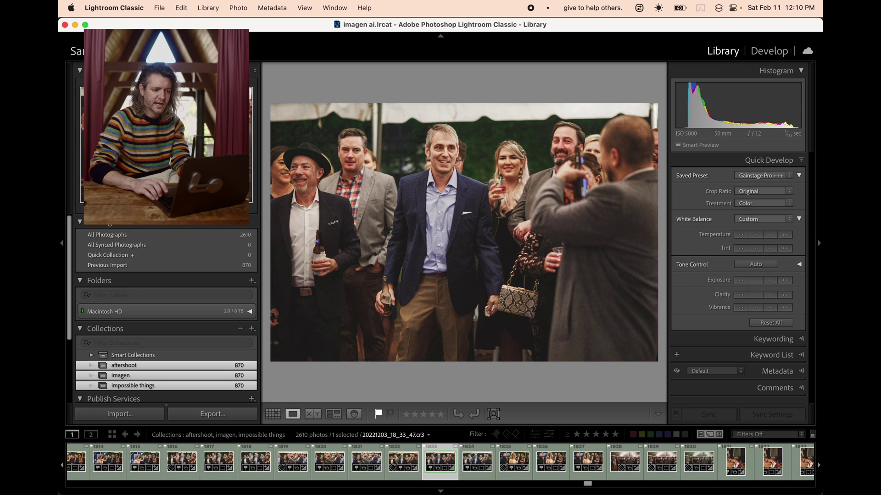
key(super+apostrophe)
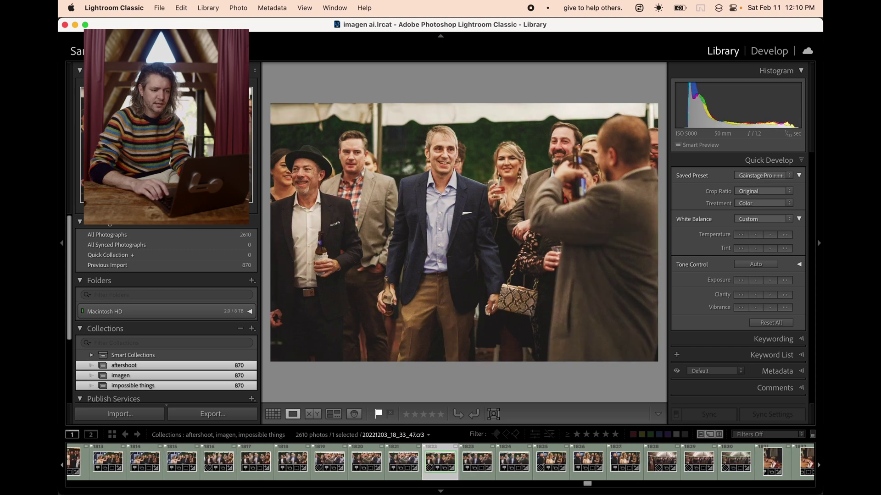
Step: Recheck Copy 2 and Copy 1 of the tent guests photo against the original, glance at the grid, and end on the enlarged original
key(Right)
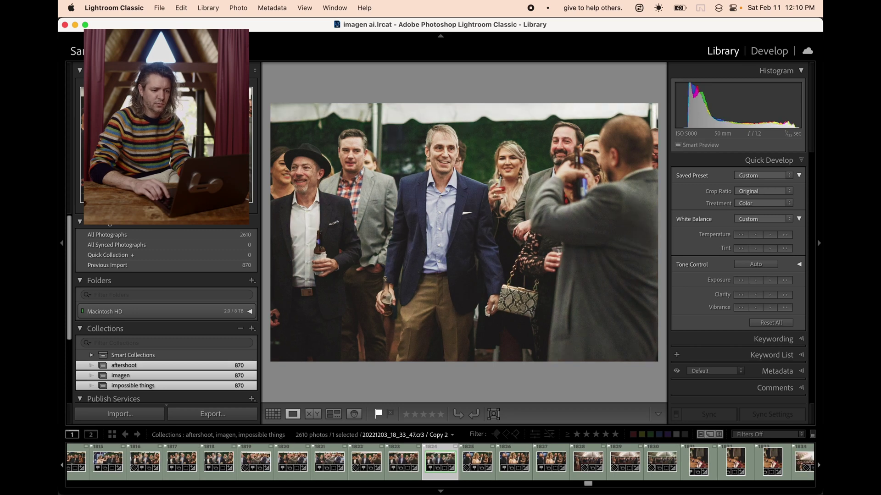
key(Left)
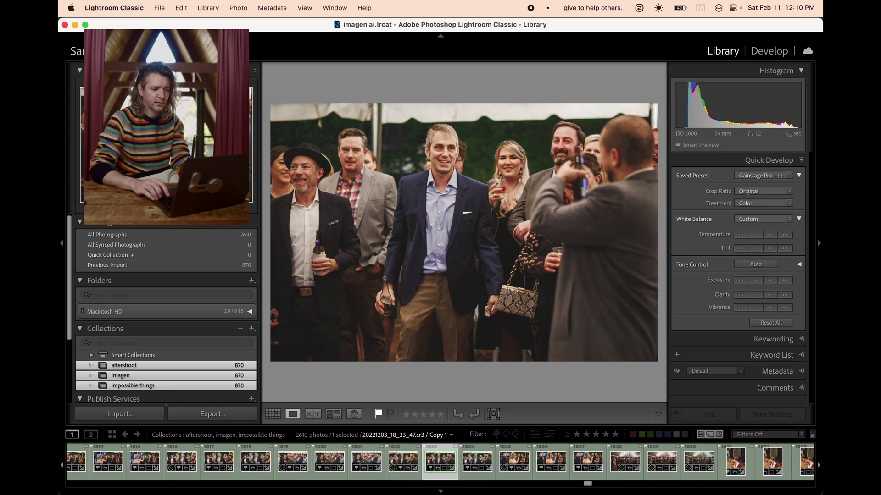
key(Left)
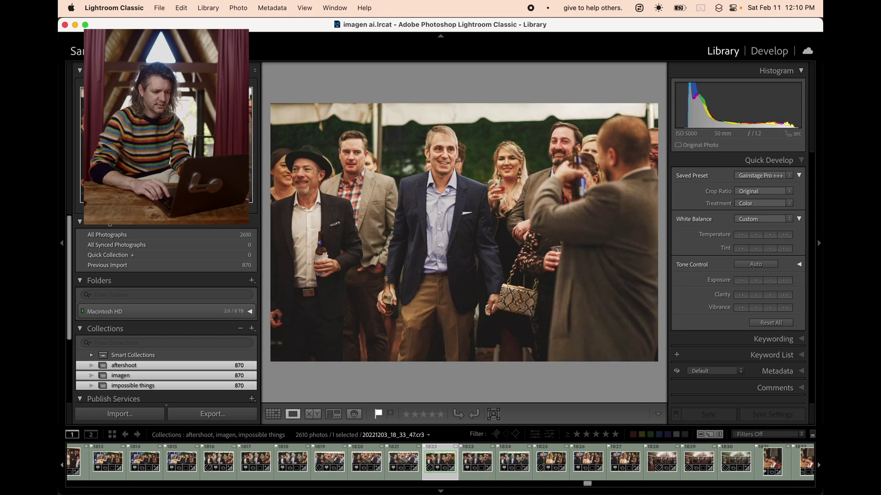
key(Right)
key(g)
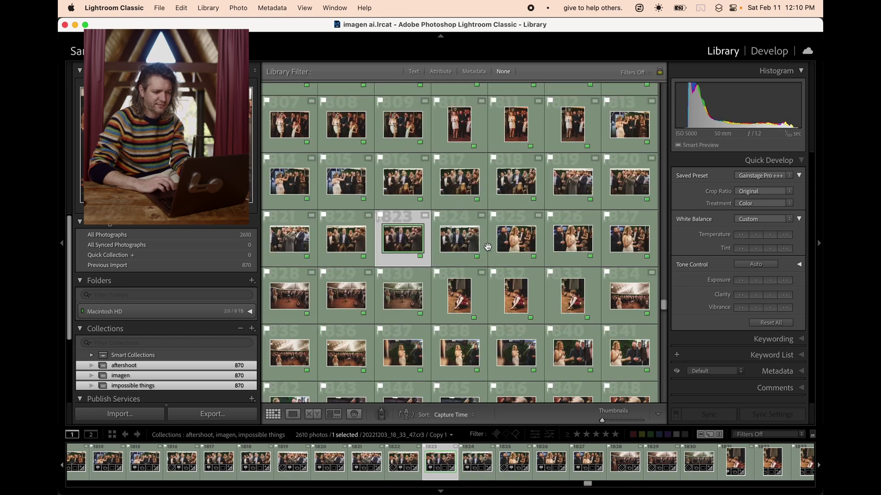
key(e)
key(Left)
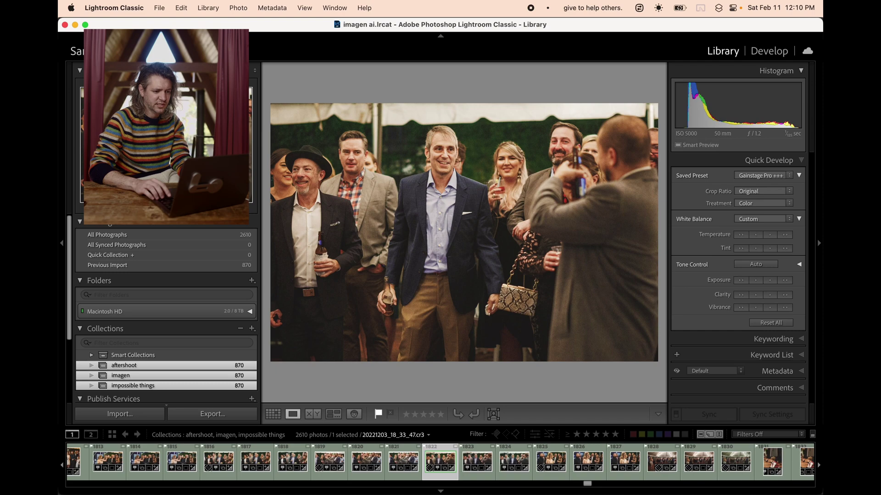
Step: Find the photo of the man speaking into a microphone, 20221203_18_38_02.cr3, further down the grid and compare its original with Copy 2
key(g)
scroll(404, 220, down, 7)
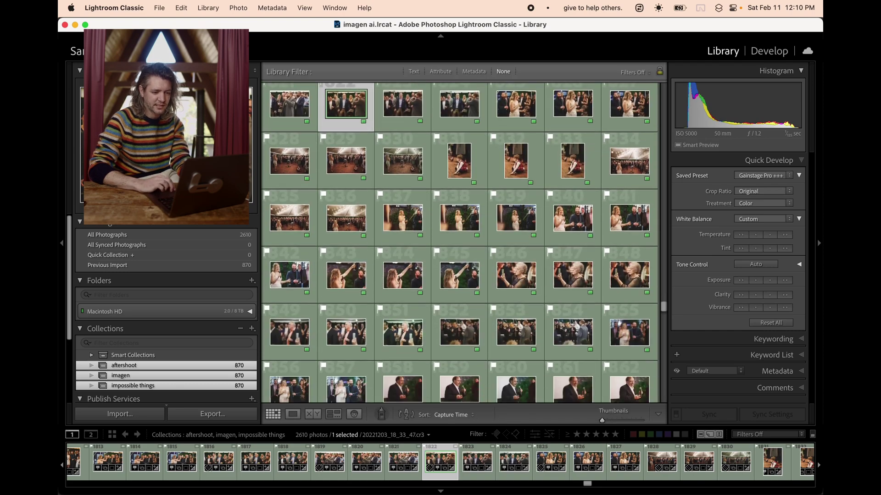
double_click(404, 220)
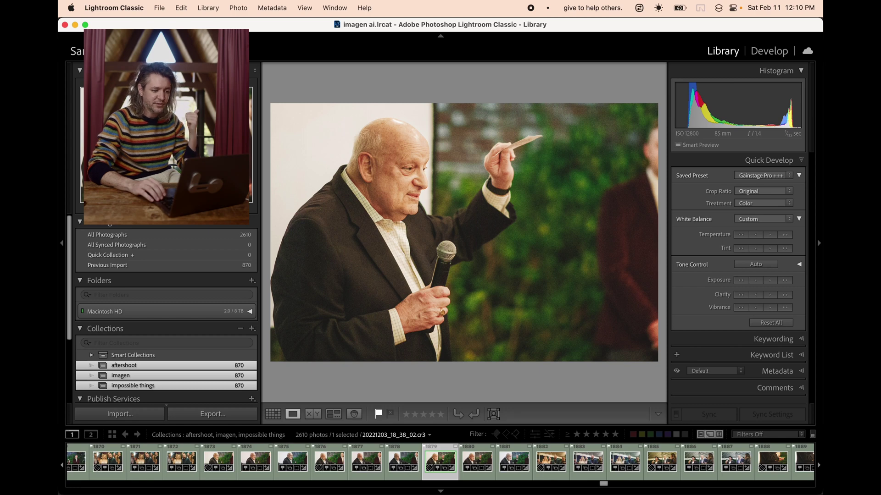
key(super+apostrophe)
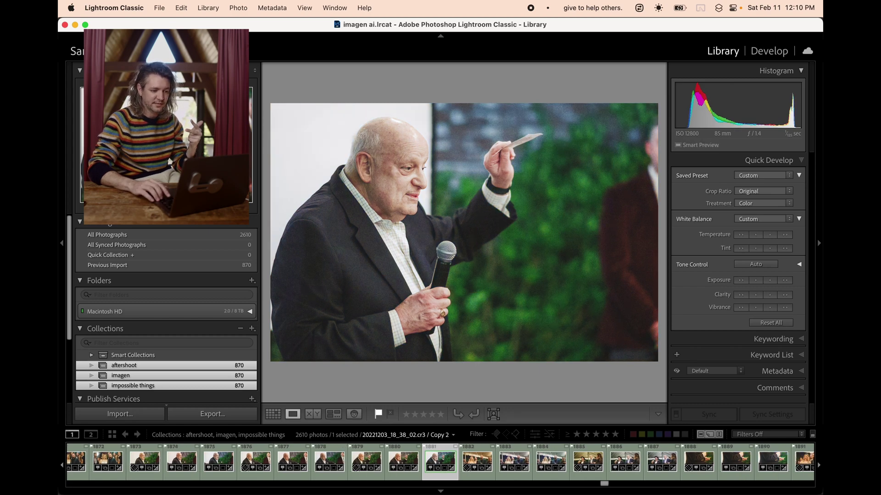
key(Left)
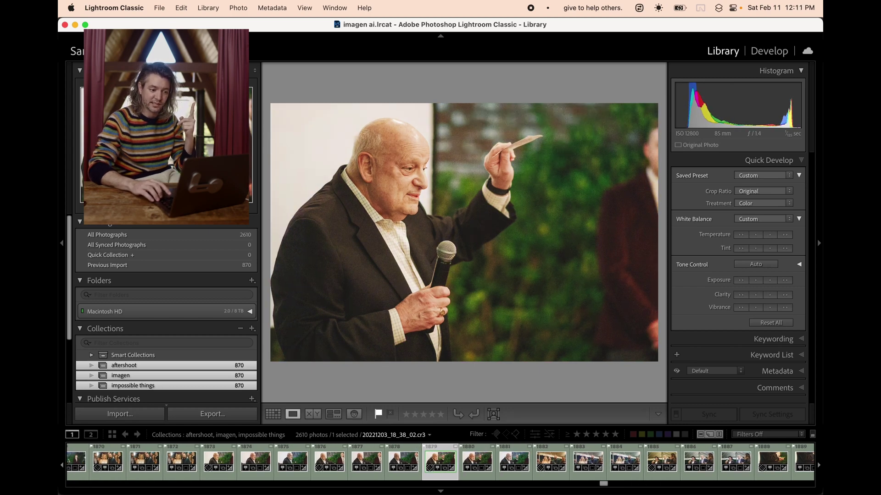
Step: Move on to the bride and groom under the tent, 20221203_18_38_18.cr3, and flip between its versions, stopping on Copy 1
key(Right)
key(Right)
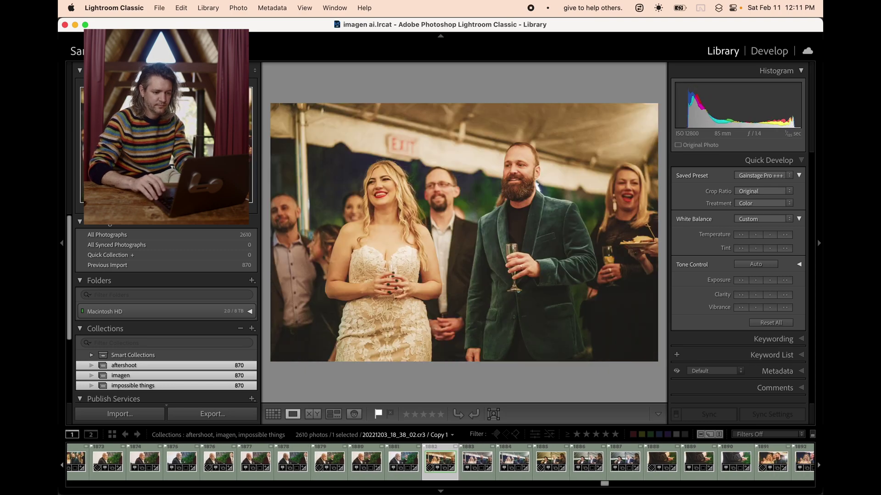
key(Right)
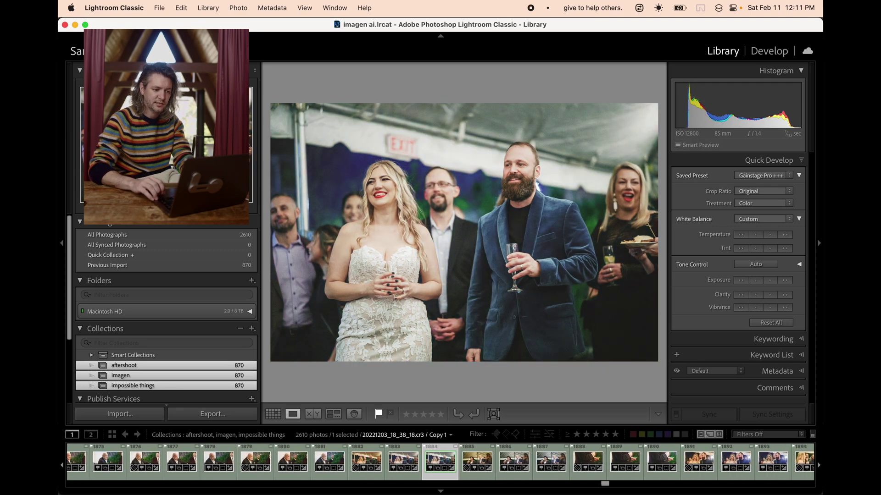
key(Left)
key(Left)
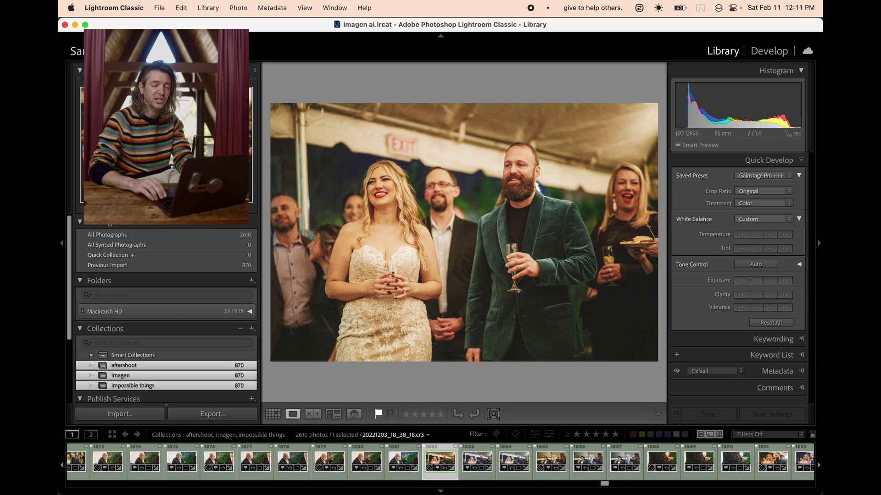
key(Right)
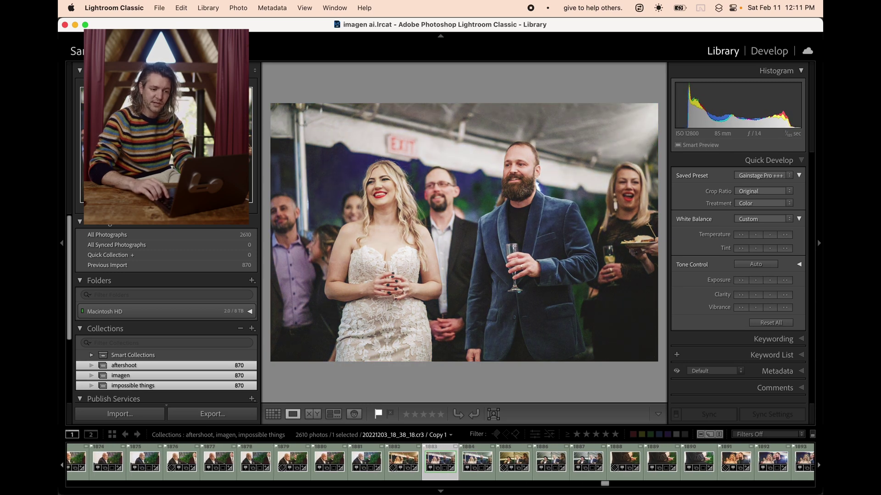
Step: Recheck the tent photo's original against Copy 1, and open the couple's dance photo 20221203_19_14_40.cr3 from further down the grid
key(Left)
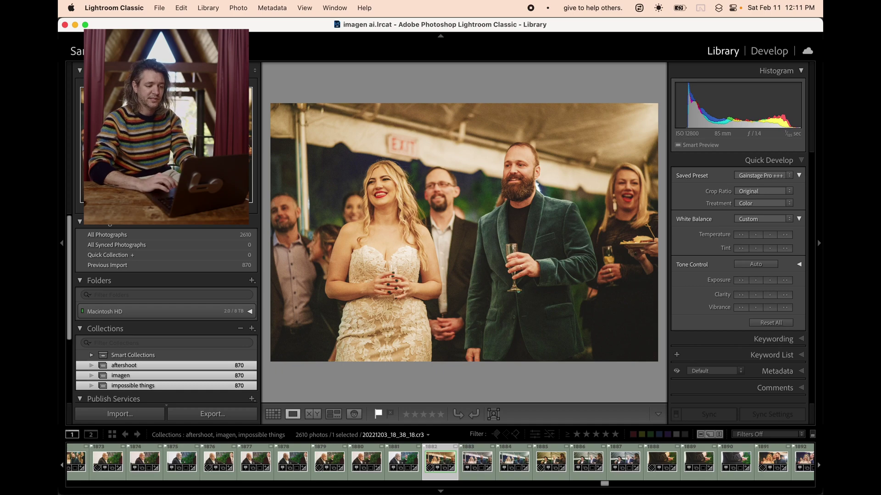
key(Right)
key(g)
scroll(413, 238, down, 3)
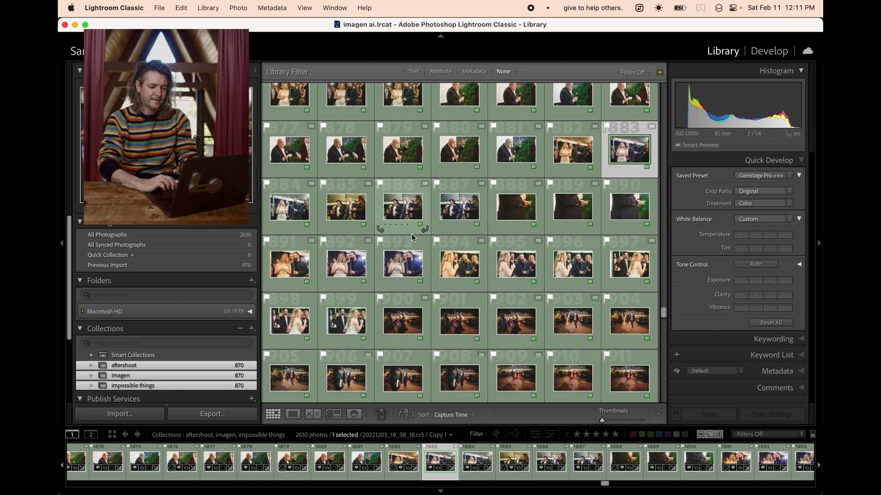
scroll(413, 238, down, 6)
scroll(413, 237, down, 10)
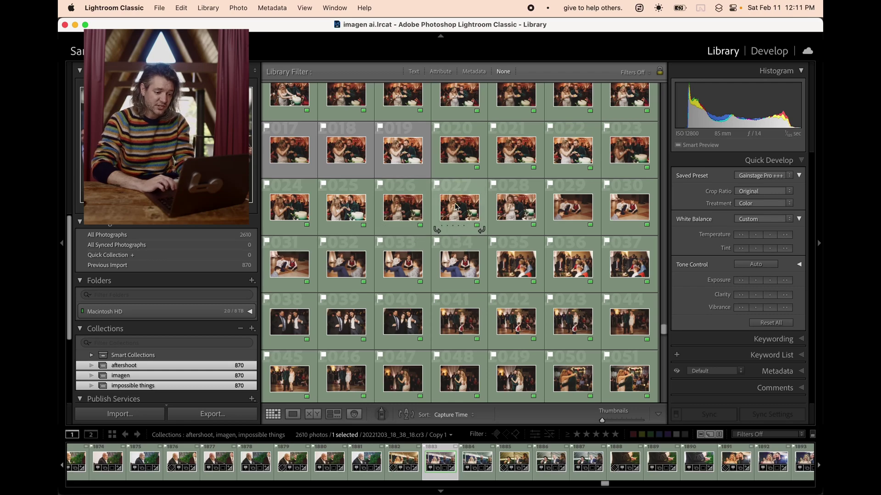
scroll(456, 207, down, 1)
scroll(456, 207, down, 2)
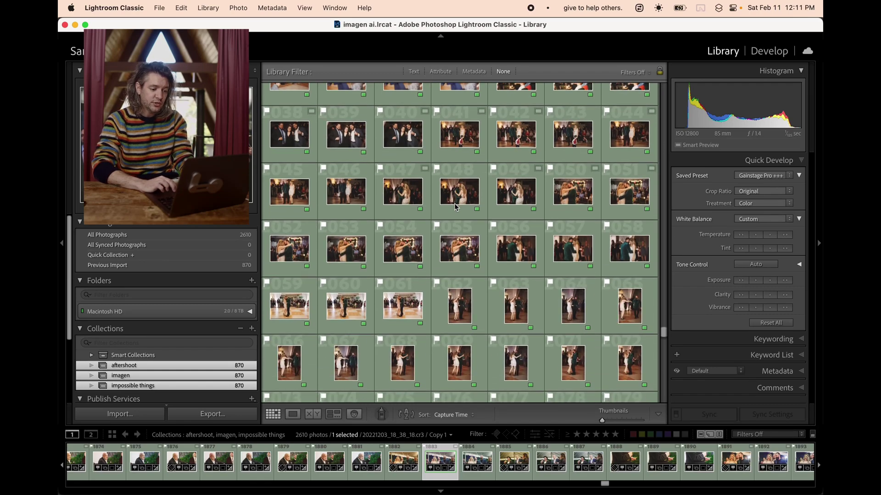
scroll(464, 251, down, 3)
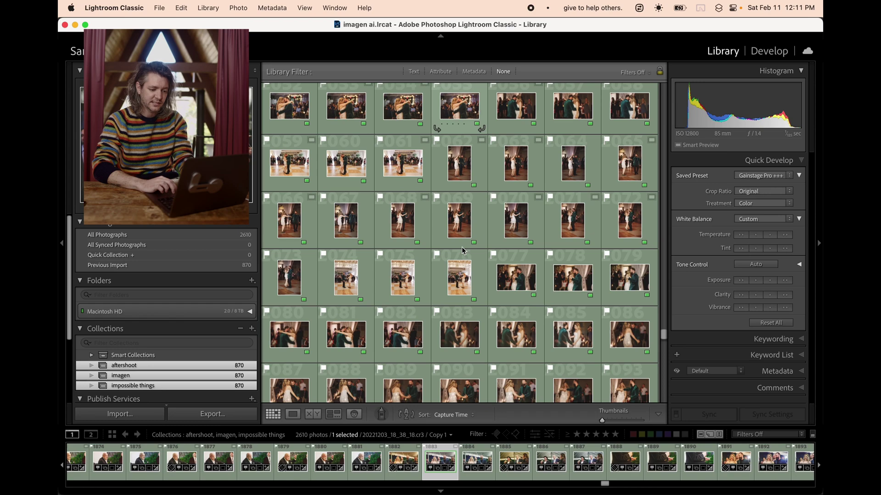
scroll(463, 251, down, 1)
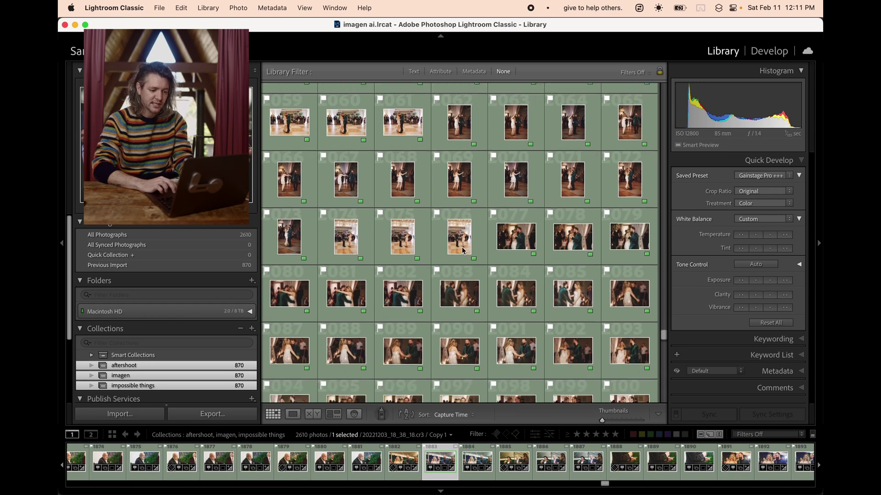
double_click(453, 299)
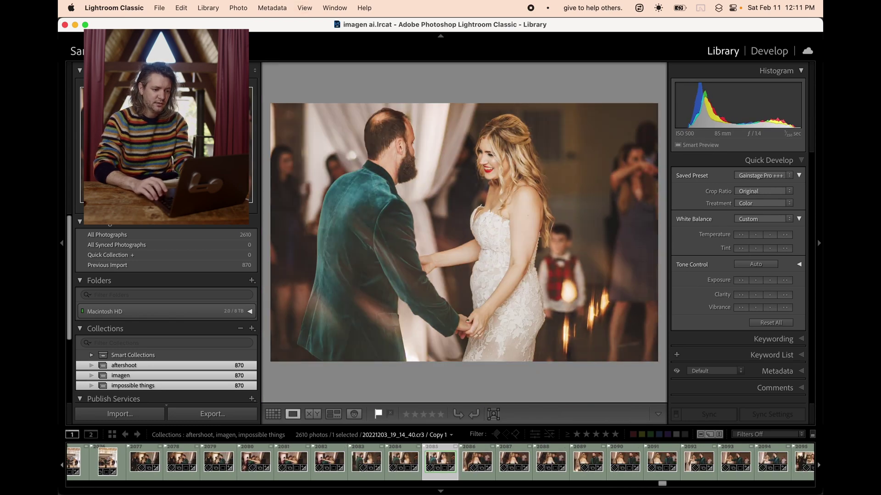
Step: Compare the three versions of the couple's dance photo 20221203_19_14_40.cr3, stopping on the first of them
key(Left)
key(Left)
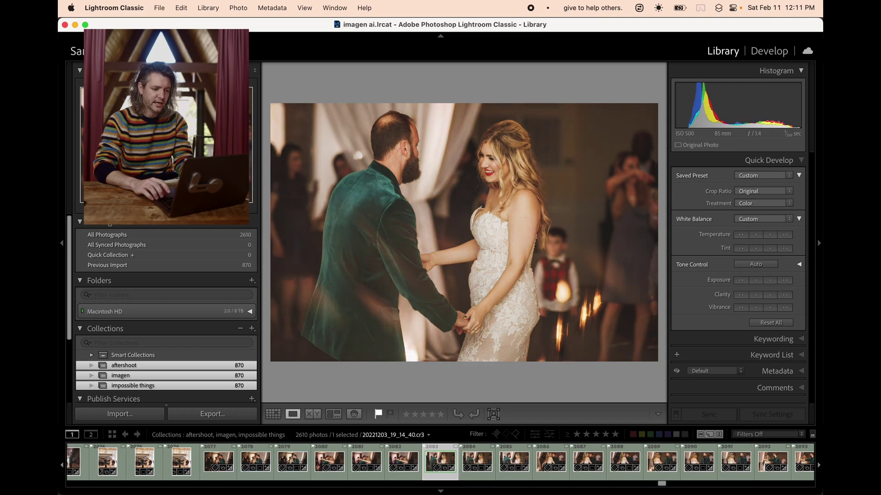
key(Right)
key(Right)
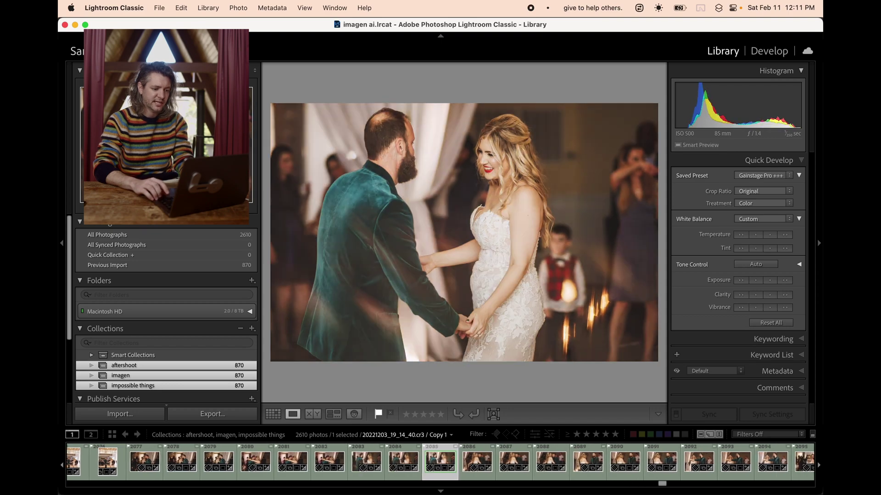
key(Left)
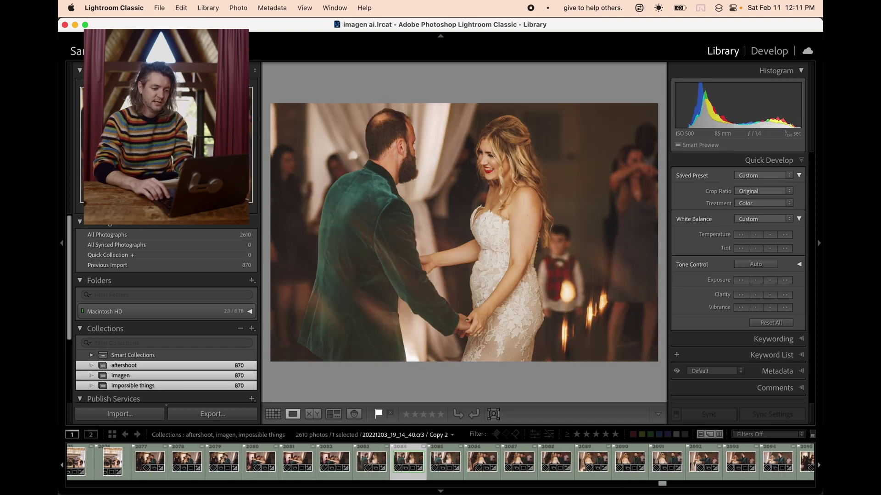
key(Right)
key(Left)
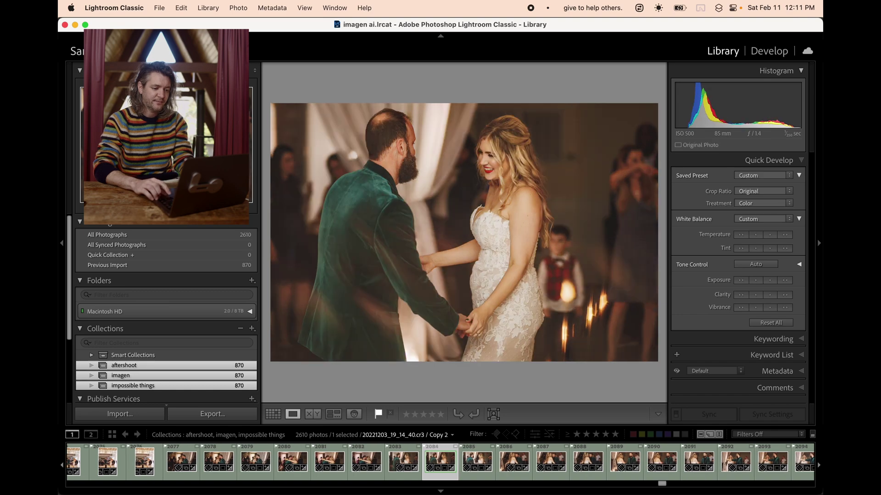
key(Left)
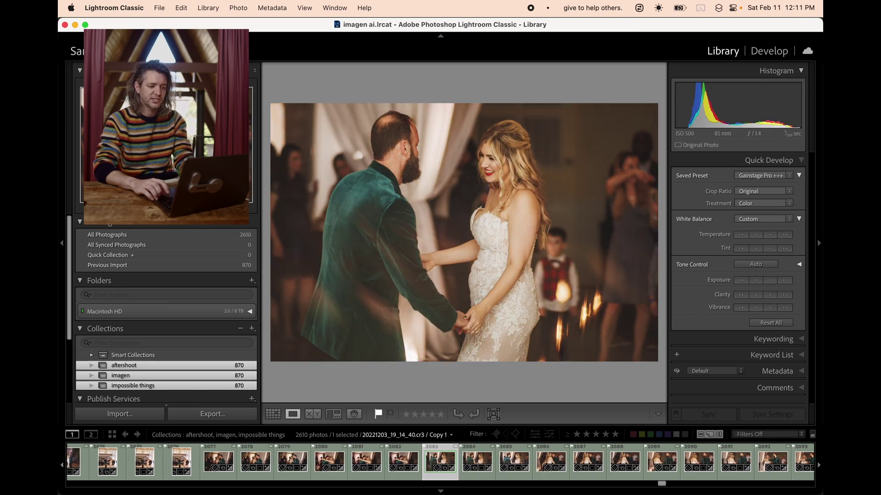
Step: Go back through the preceding dance photos to the vertical wide shot of the couple on the checkered floor
key(Left)
key(Left)
key(Left)
key(Left)
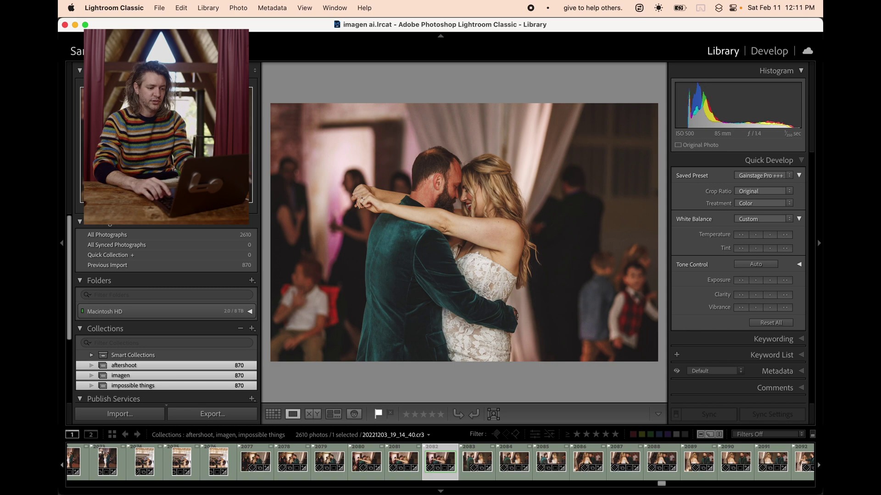
key(Left)
key(Left)
key(Left)
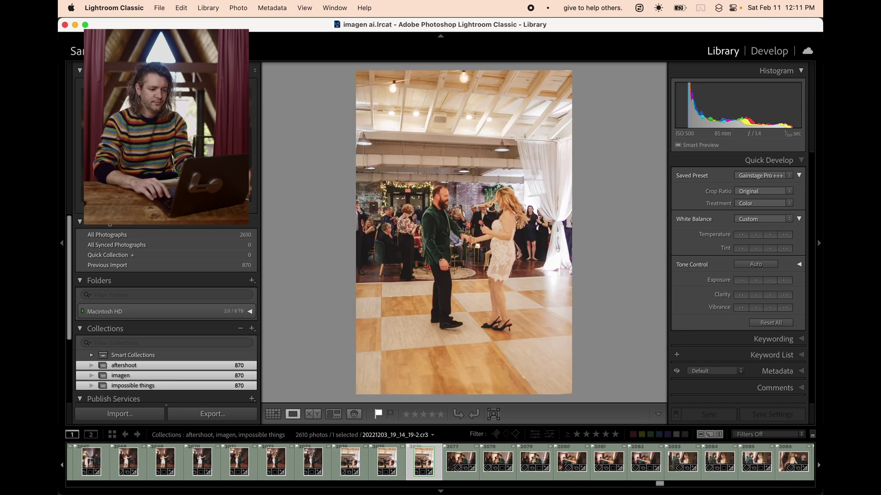
Step: Open the bride hugging an older man, 20221203_19_16_33.cr3, from further down the grid and flip through its versions
key(g)
scroll(519, 272, down, 5)
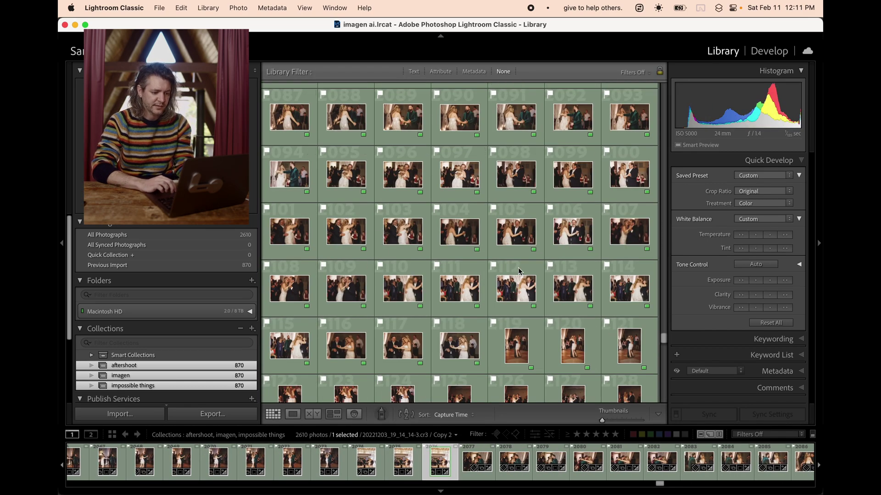
scroll(519, 271, down, 3)
click(294, 276)
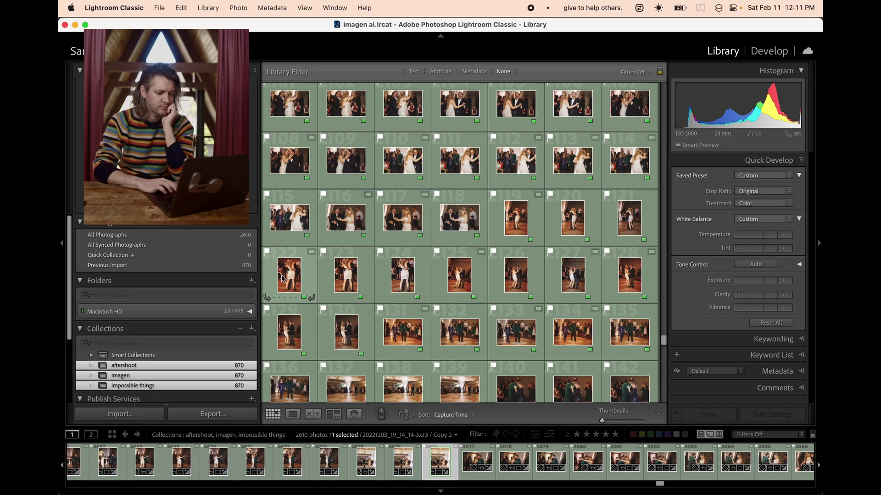
double_click(293, 276)
key(Right)
key(Right)
key(Left)
key(Left)
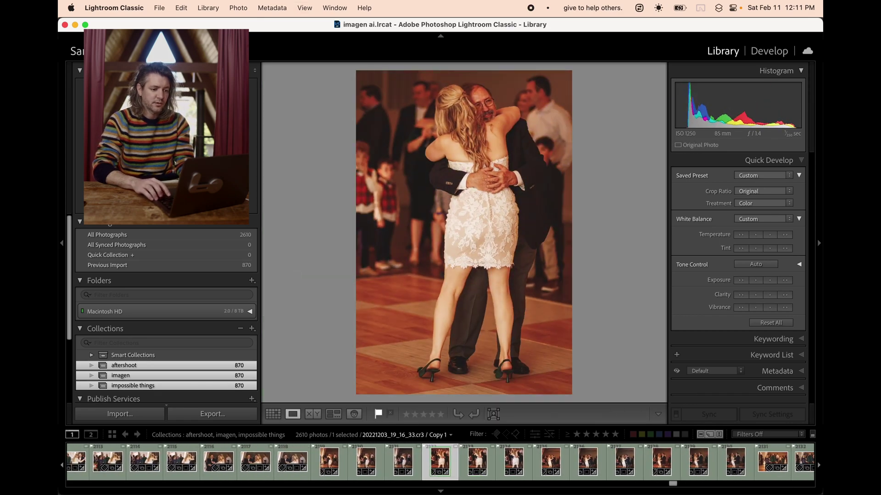
Step: Flip between the versions of the hug photo and glance at the preceding dance photo, 20221203_19_16_29-2.cr3
key(Right)
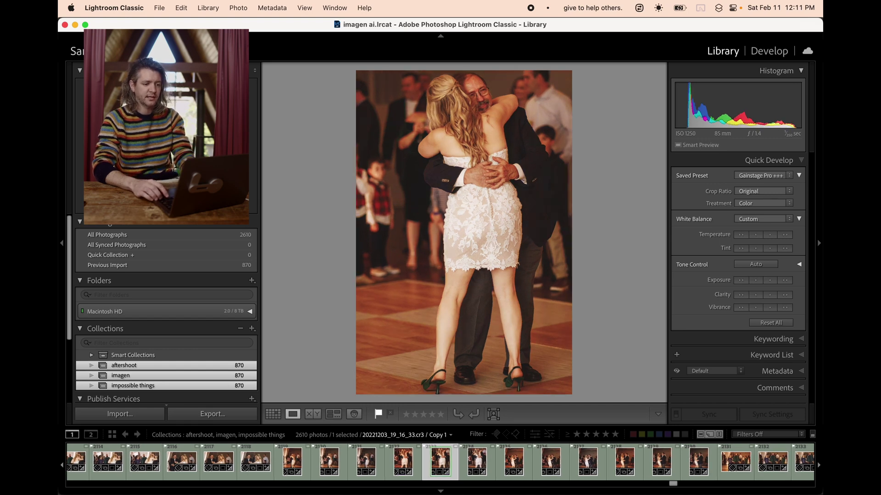
key(Left)
key(Left)
key(Left)
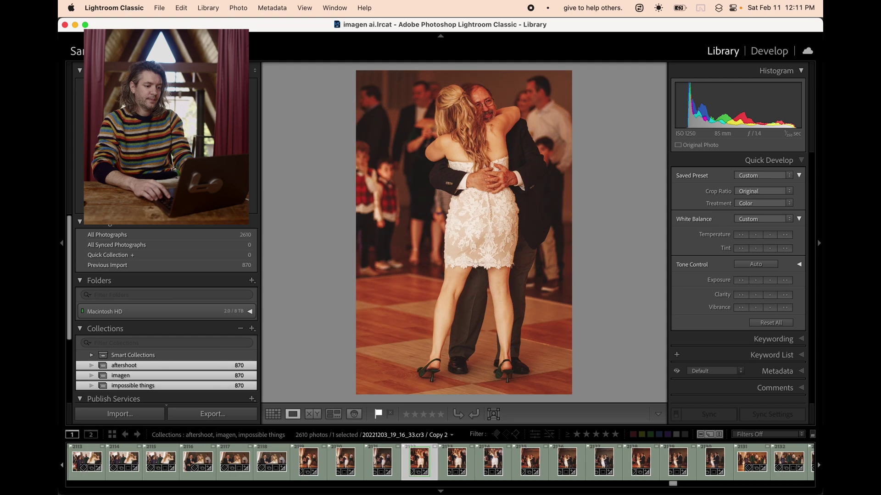
key(Right)
key(Right)
key(Right)
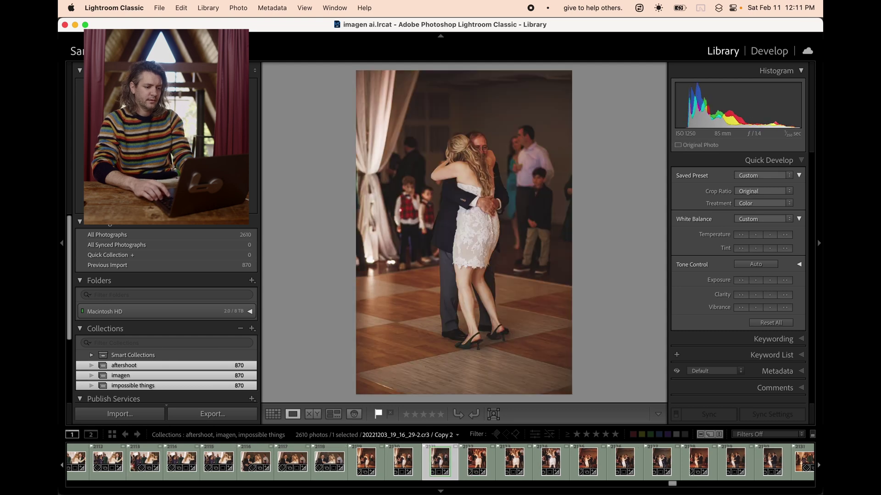
Step: Compare the hug photo's original with Copy 1 and Copy 2, ending on Copy 2
key(Left)
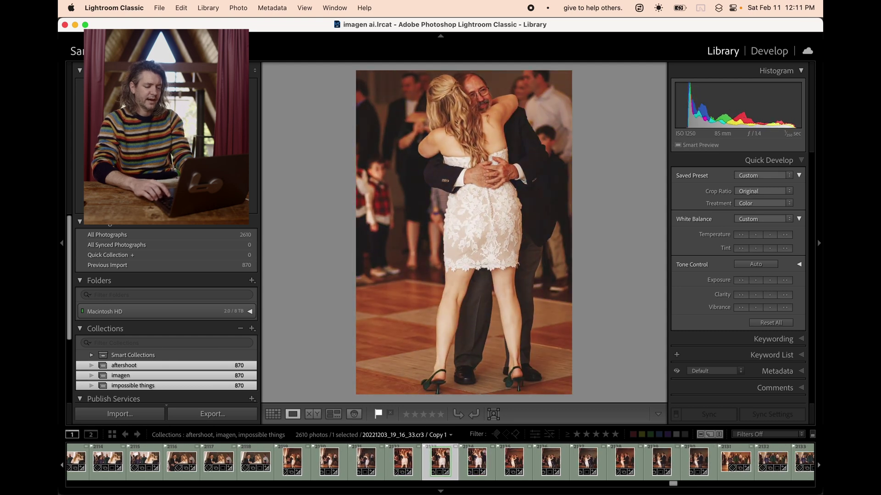
key(Left)
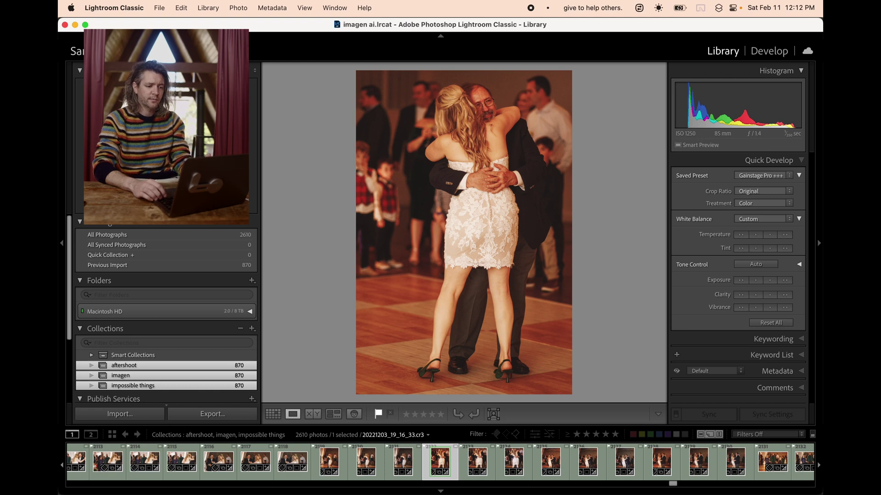
key(Right)
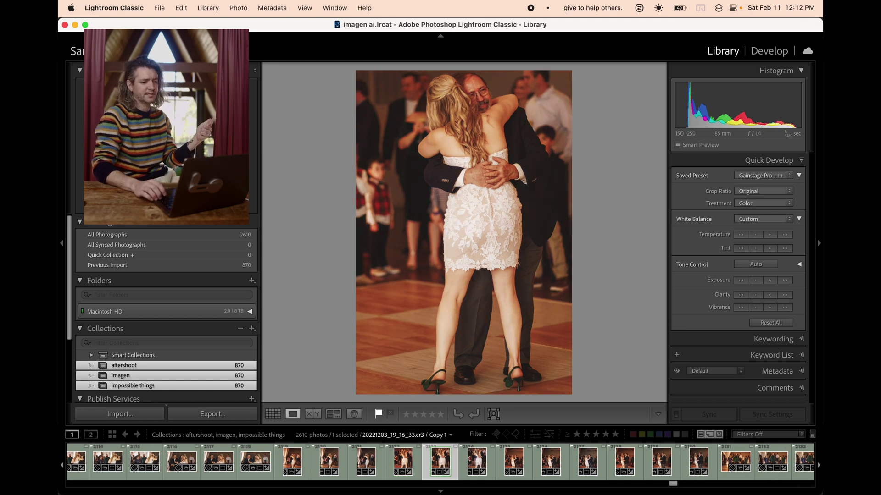
key(Right)
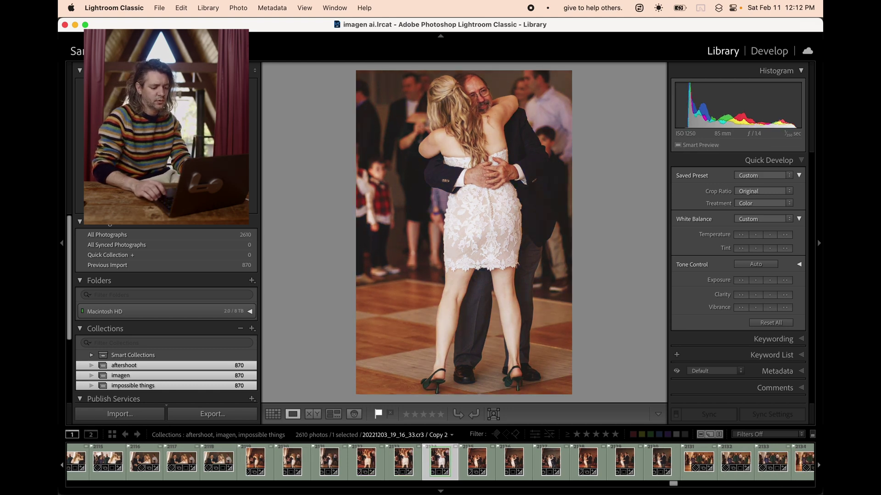
Step: Move on to the bride dancing with the older man, 20221203_19_16_36.cr3, check its versions, and look ahead at 20221203_19_16_37.cr3
key(Right)
key(Right)
key(Right)
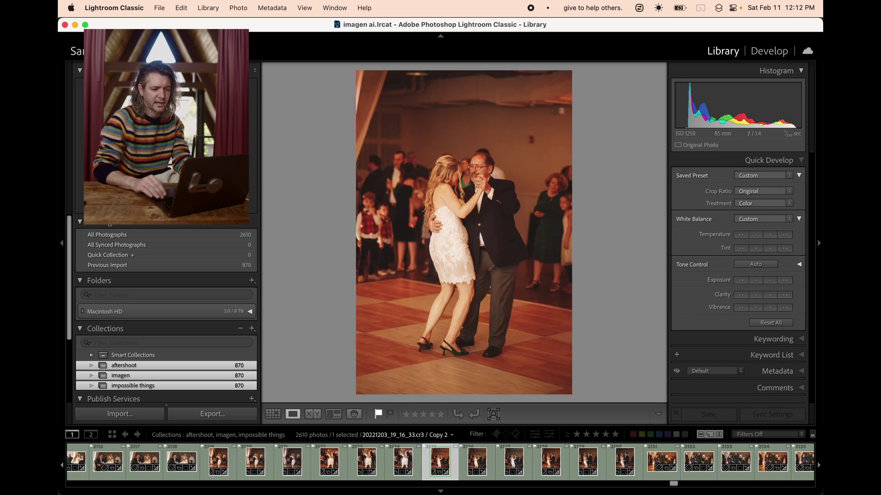
key(Left)
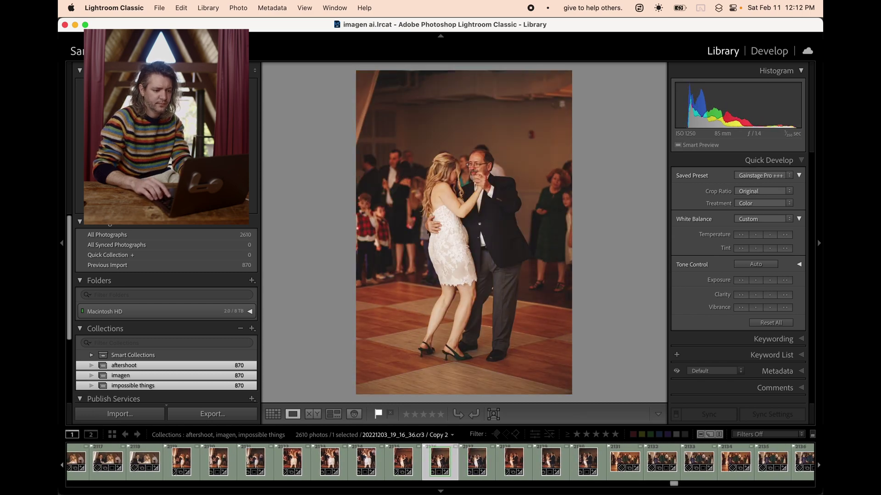
key(Right)
key(Right)
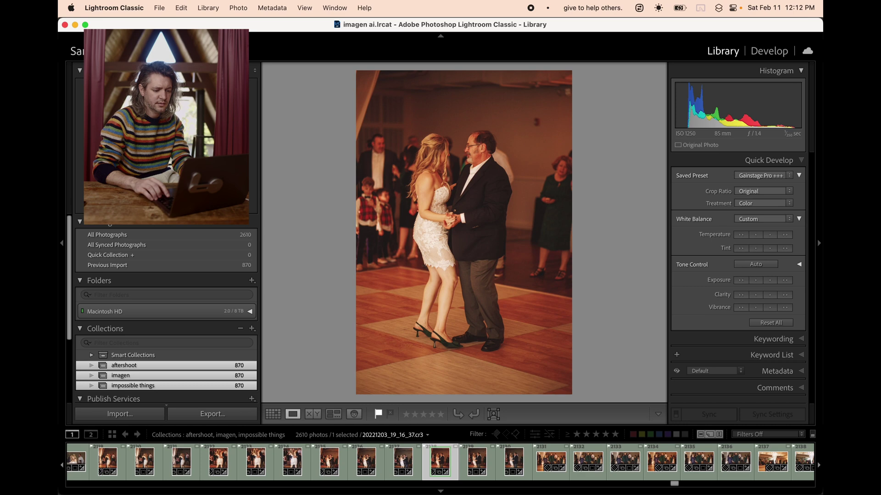
Step: Return to 20221203_19_16_36.cr3 and compare its original with the version beside it
key(Left)
key(Right)
key(Right)
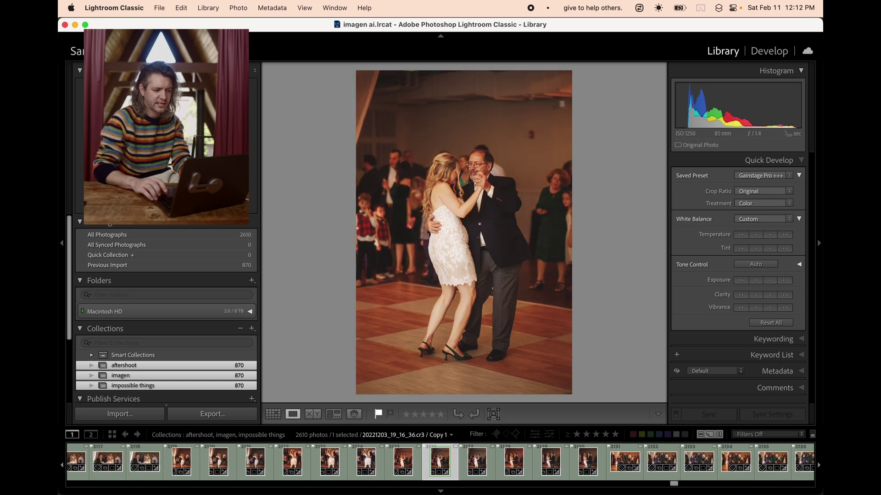
key(Left)
key(Left)
key(Left)
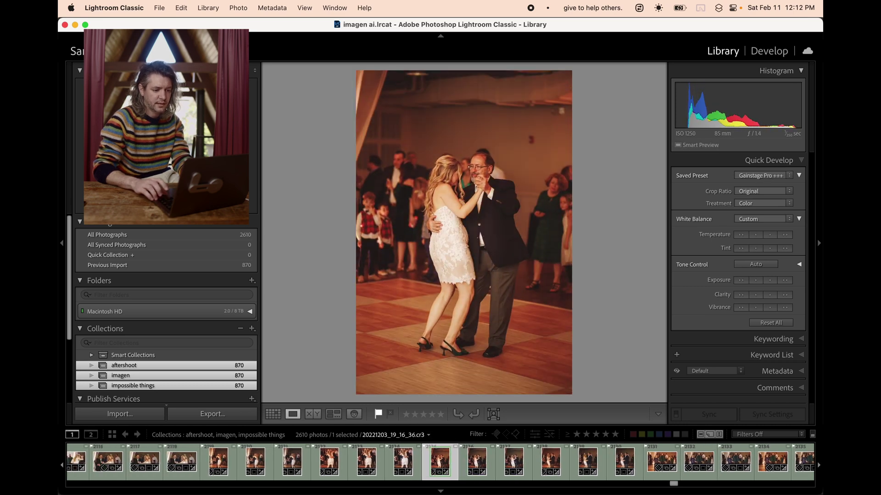
key(Right)
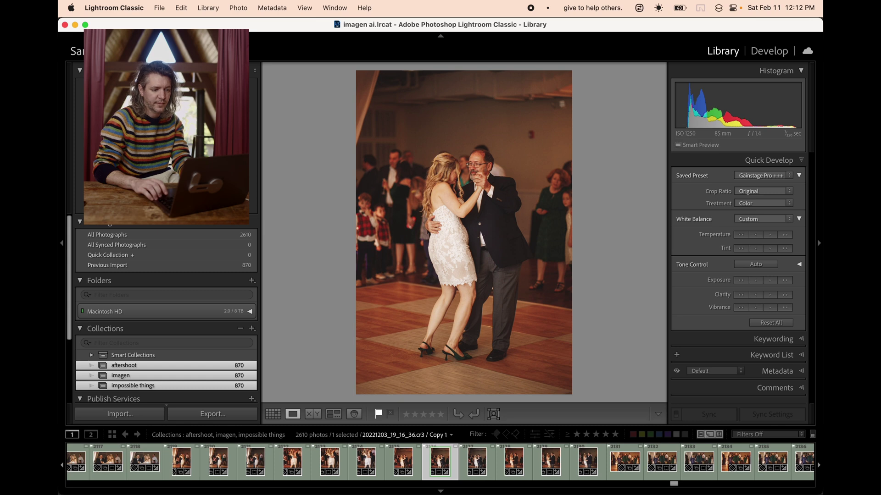
Step: Advance past the remaining versions of the bride's dance with the older man to the groom walking with an older woman
key(Right)
key(Left)
key(Right)
key(Right)
key(Right)
key(Right)
key(Right)
key(Right)
key(Right)
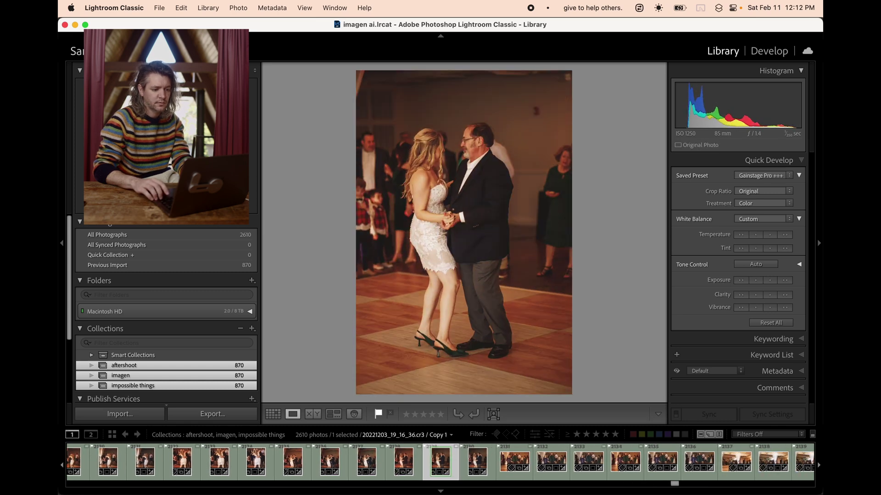
Step: Compare the original and Copy 2 of the groom walking with the older woman, 20221203_19_17_43-2.cr3, and continue to 20221203_19_17_44.cr3
key(Left)
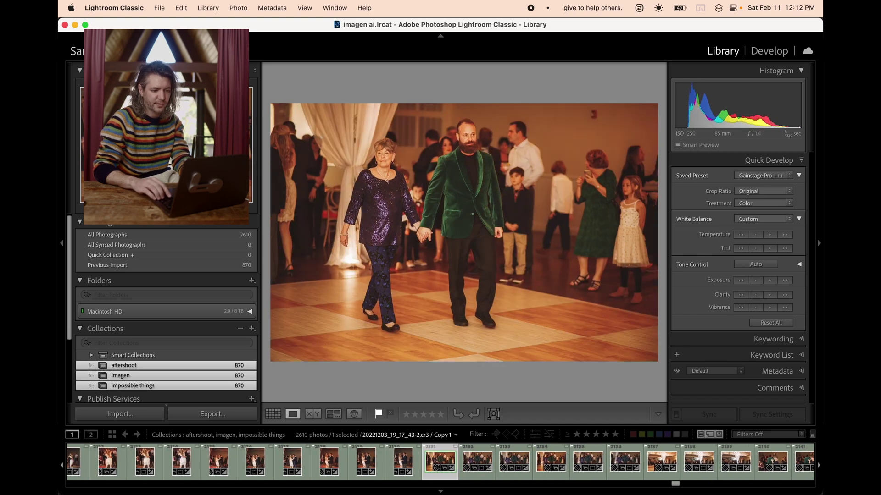
key(Left)
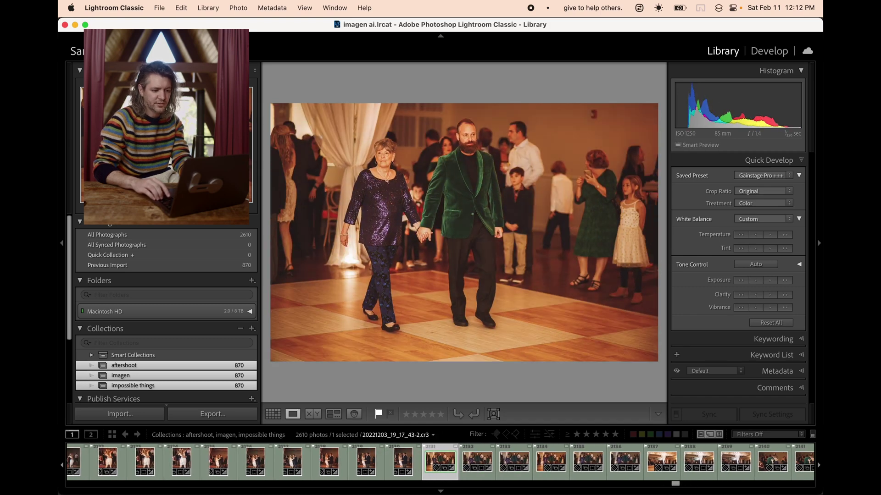
key(Right)
key(Right)
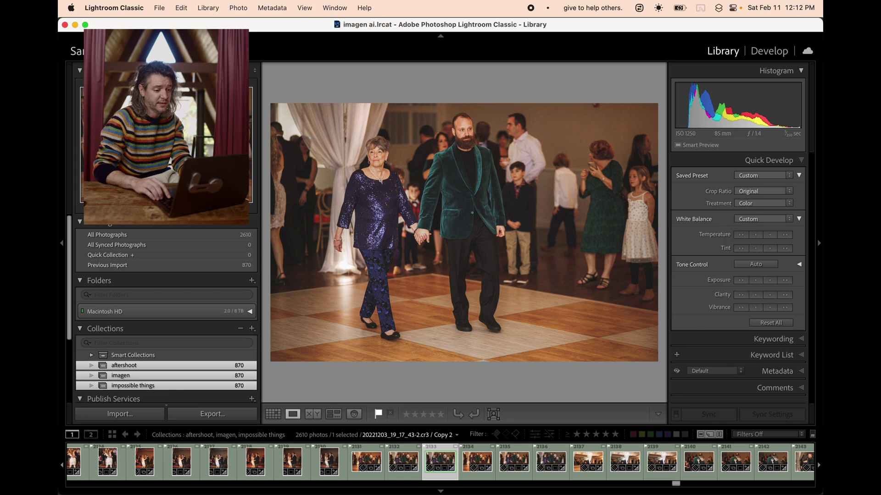
key(Right)
key(Right)
key(Right)
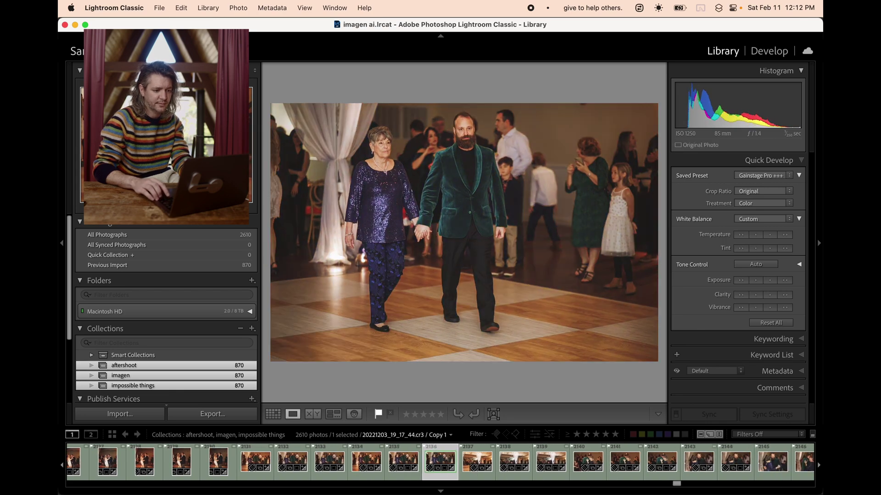
Step: Compare Copy 1 and Copy 2 of the groom walking with the older woman, 20221203_19_17_44.cr3
key(Left)
key(Right)
key(Left)
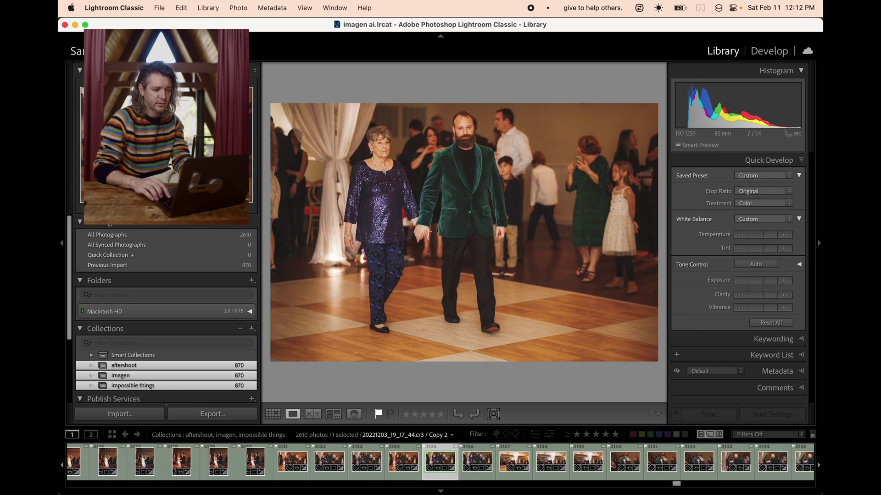
Step: Find the man in the blue suit holding a drink, 20221203_19_22_45-2.cr3, in the grid and compare its original, Copy 1 and Copy 2
key(g)
key(Right)
scroll(458, 284, down, 5)
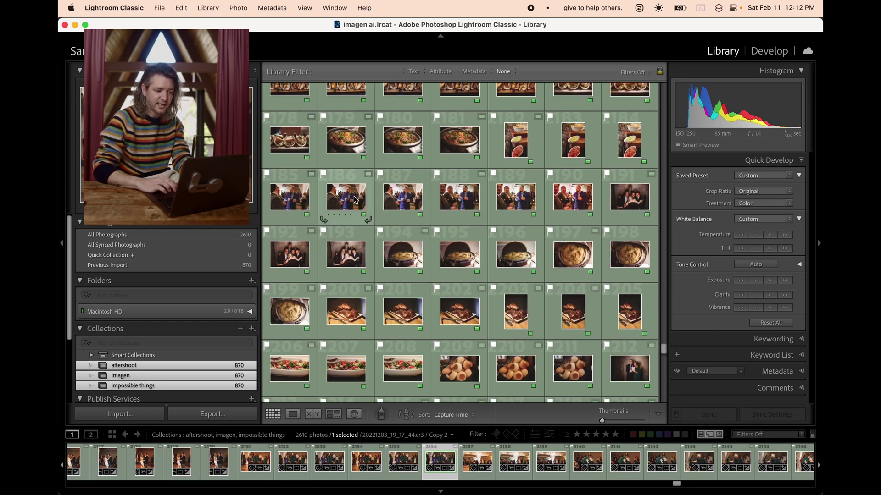
click(287, 198)
double_click(288, 198)
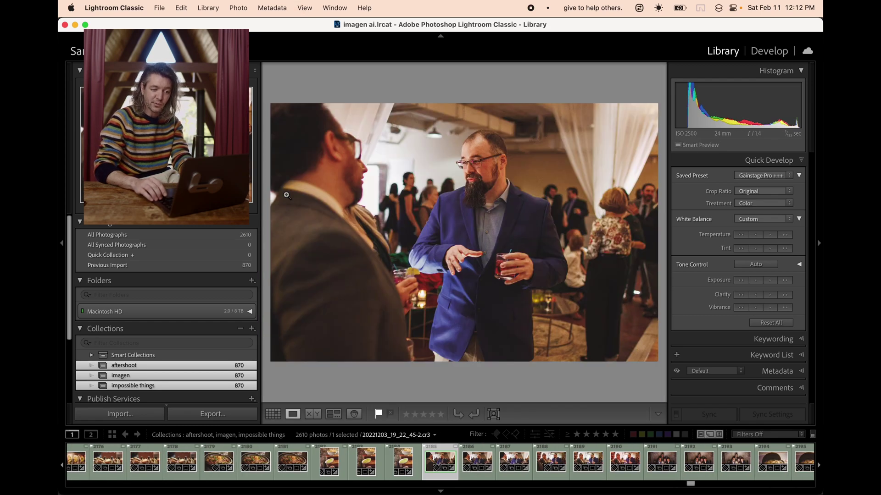
key(Right)
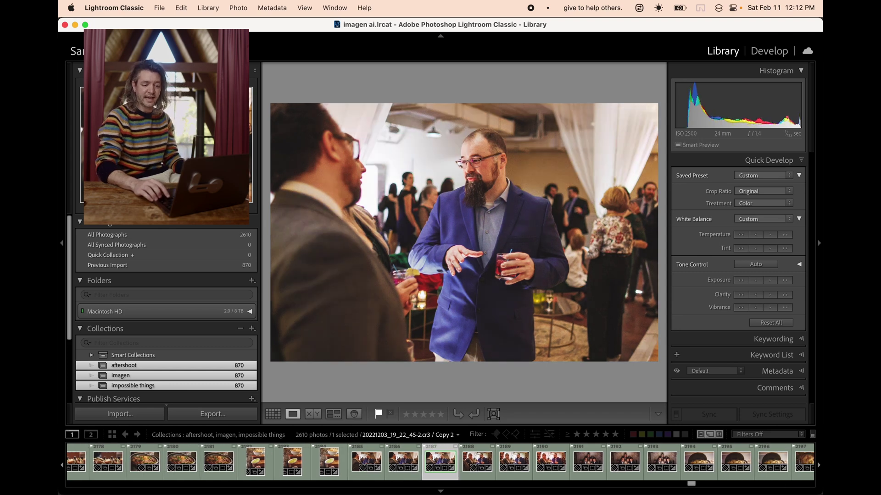
key(Left)
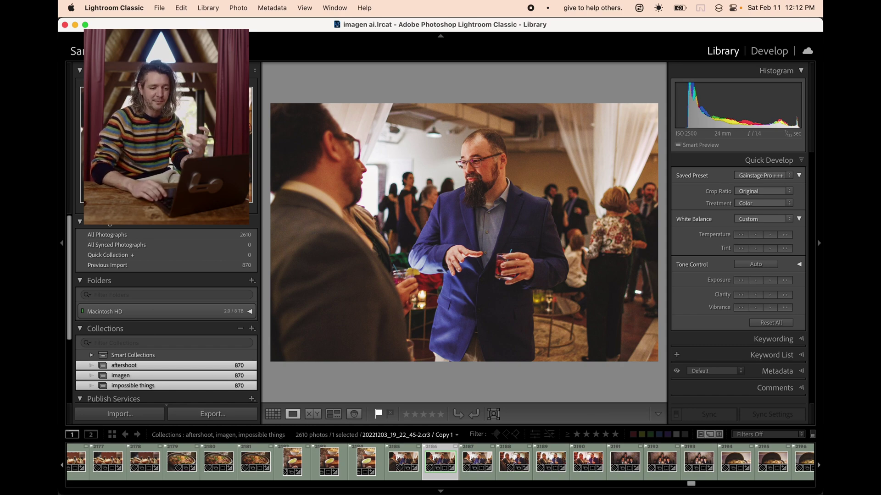
Step: Open the bride posing with three women, 20221203_19_26_31.cr3, from further down the grid and compare its versions through Copy 2
key(g)
scroll(473, 282, down, 5)
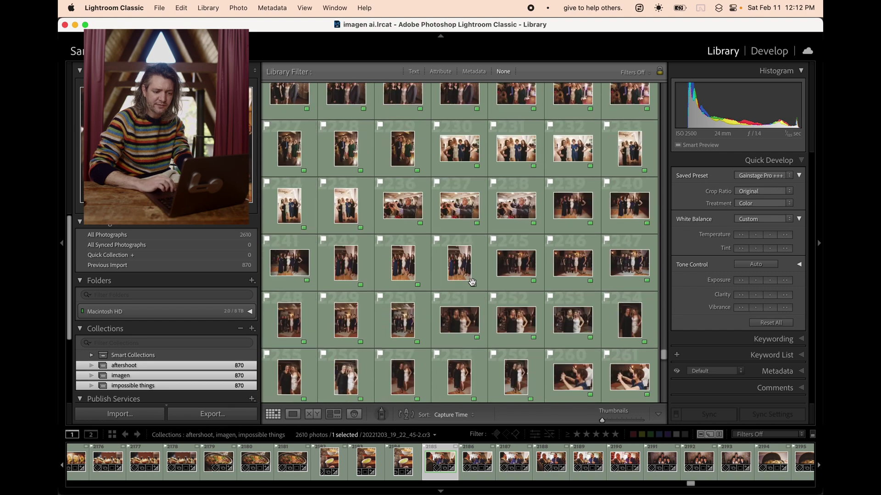
double_click(458, 148)
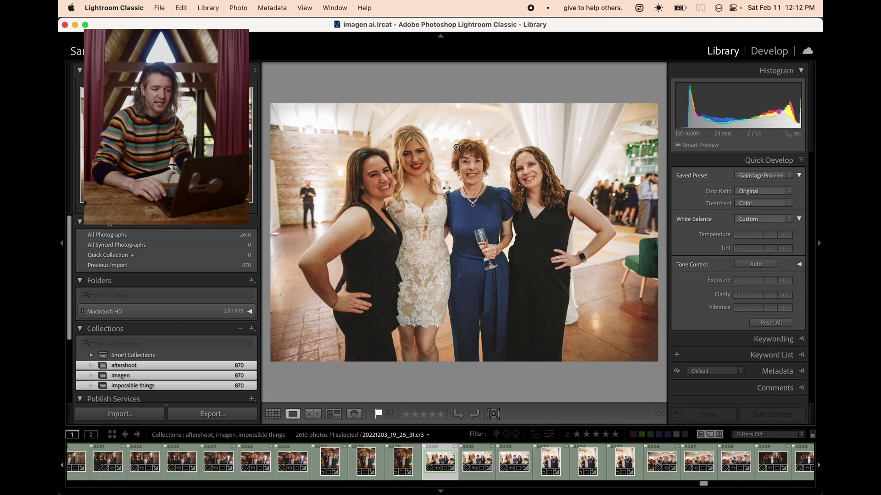
key(Right)
key(Right)
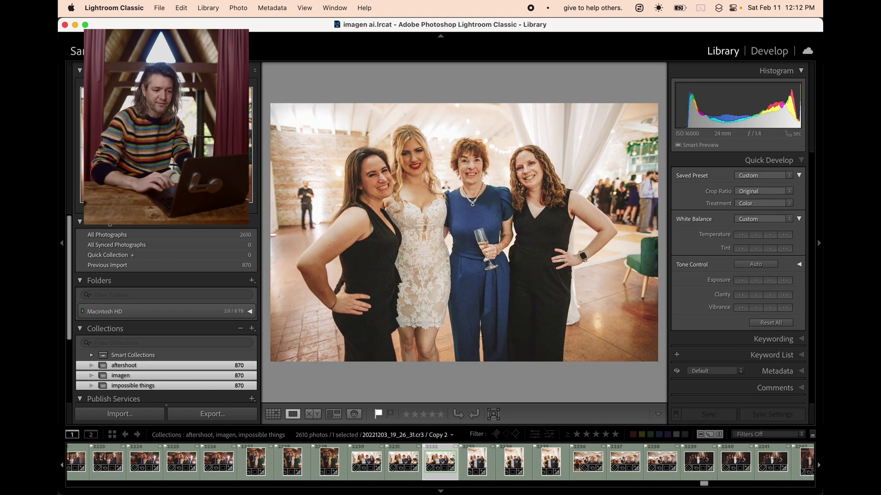
Step: Browse ahead to the bride and a guest beside the fire pit at night, 20221203_20_19_02.cr3, and compare its versions
key(g)
scroll(484, 175, down, 5)
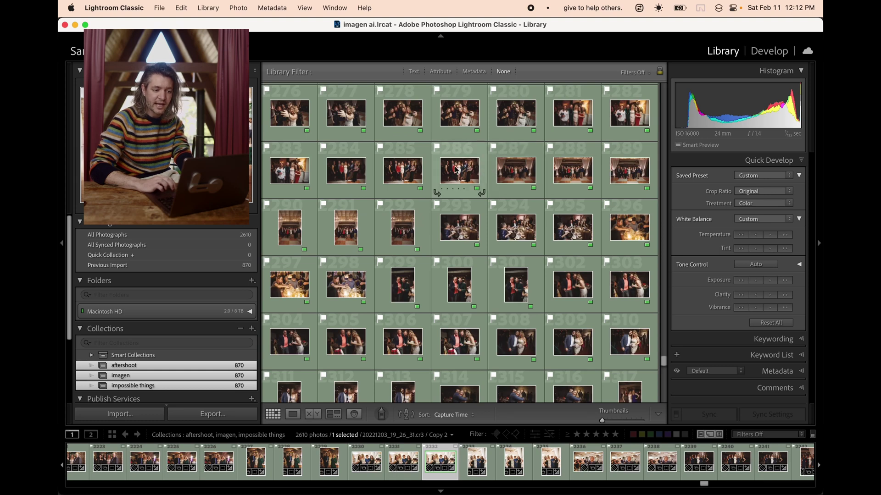
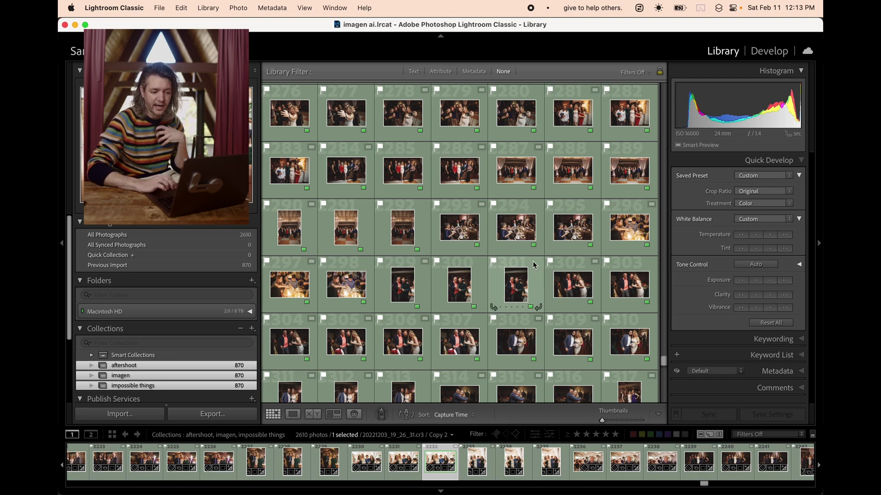
scroll(534, 265, down, 3)
scroll(534, 265, down, 3)
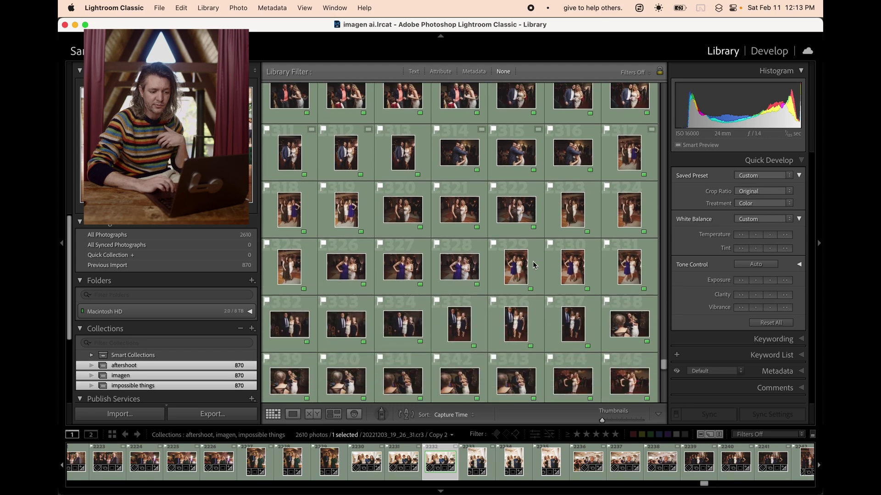
scroll(512, 270, down, 5)
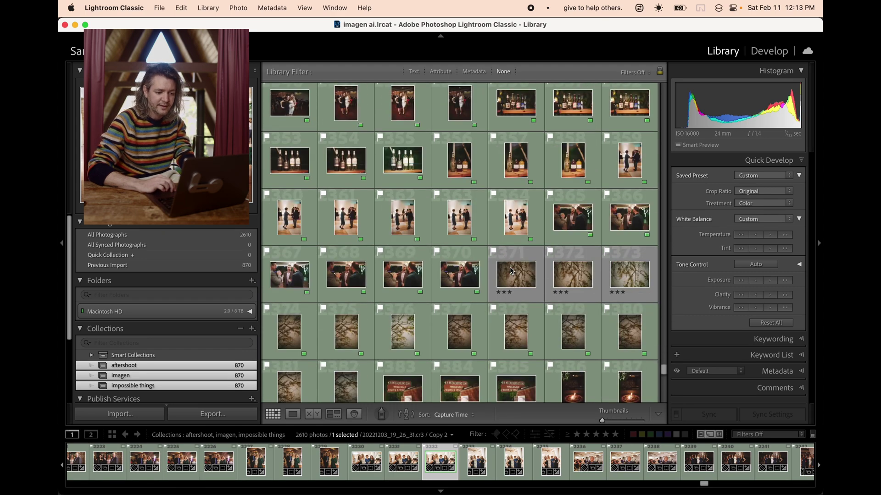
scroll(512, 271, down, 5)
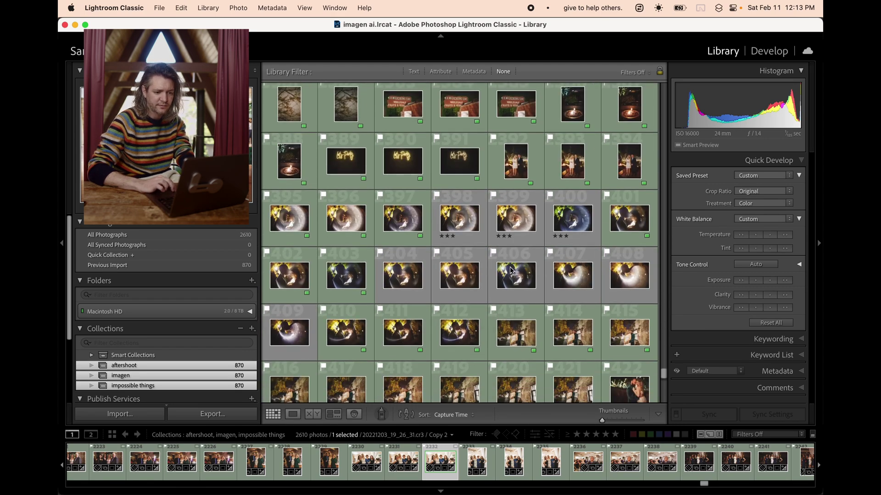
double_click(516, 161)
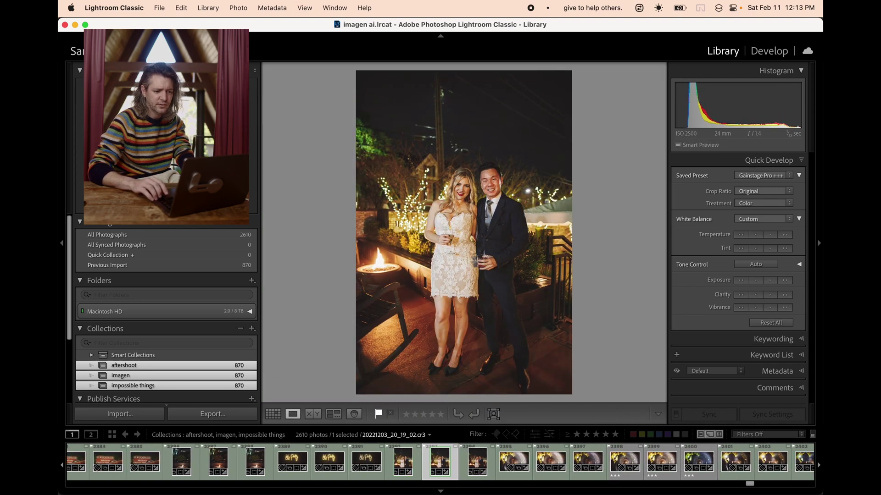
key(Right)
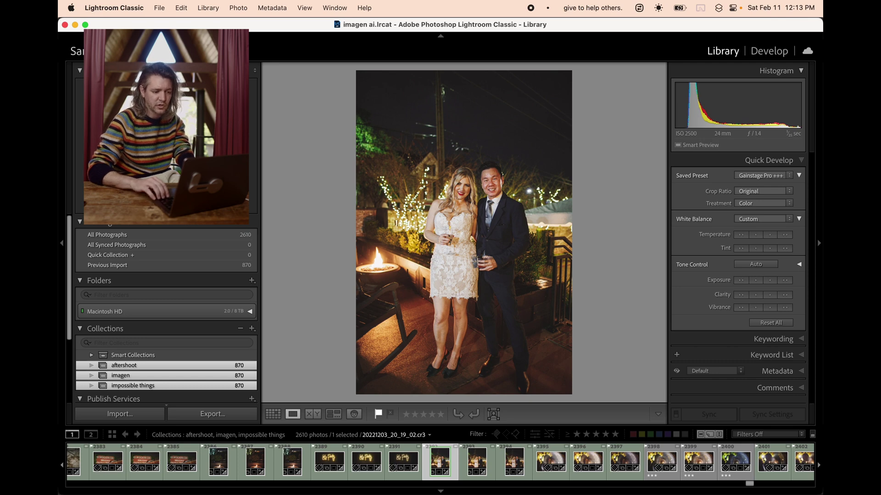
key(Right)
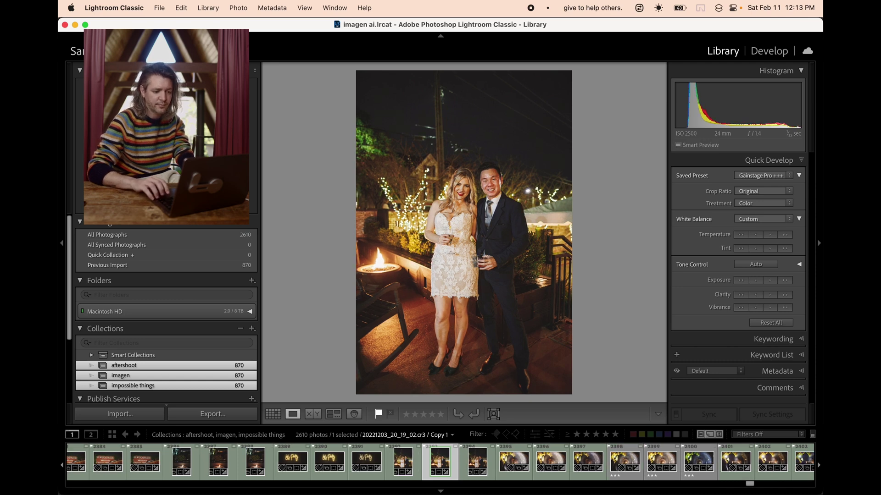
key(Right)
key(Right)
Step: Open the couple's night portraits in front of the string lights from the grid and compare the versions of 20221203_20_24_40-4.cr3
key(g)
scroll(517, 233, down, 5)
click(396, 234)
key(e)
key(Right)
key(Right)
key(Left)
key(Right)
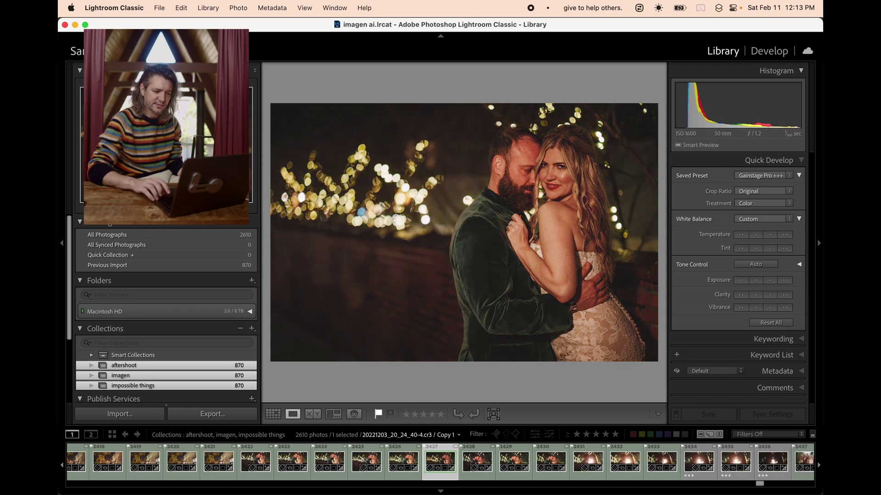
Step: Go back to the couple's embrace, 20221203_20_24_37-2.cr3, and compare its original, Copy 1 and Copy 2
key(Left)
key(Left)
key(Left)
key(Left)
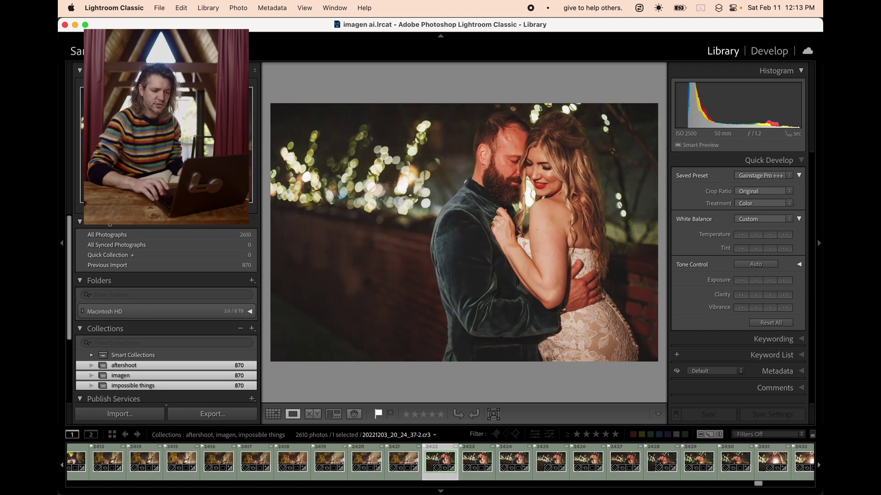
key(Right)
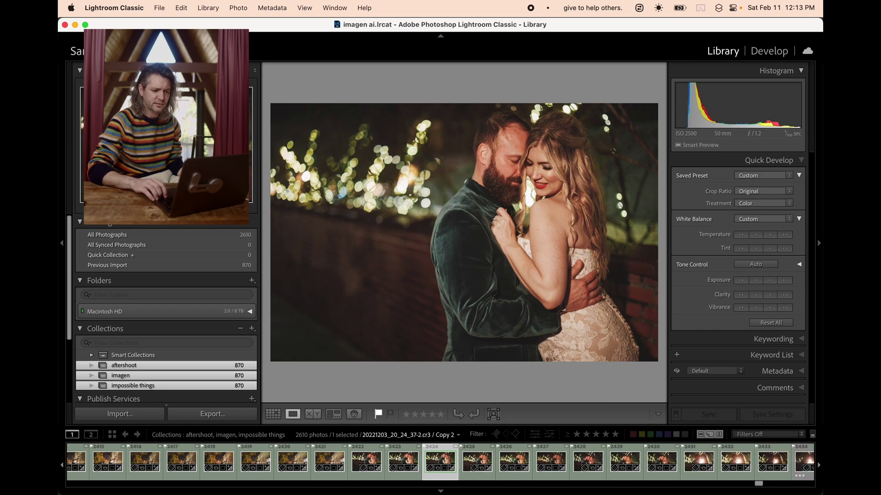
key(Left)
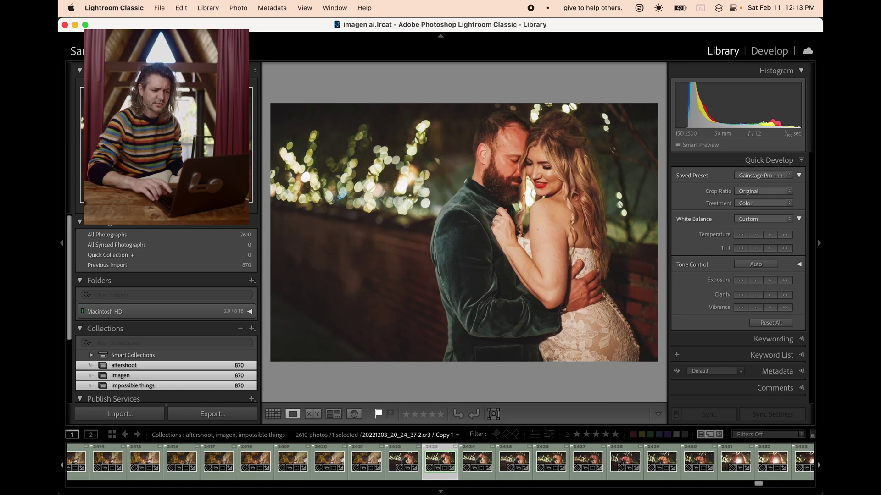
key(Left)
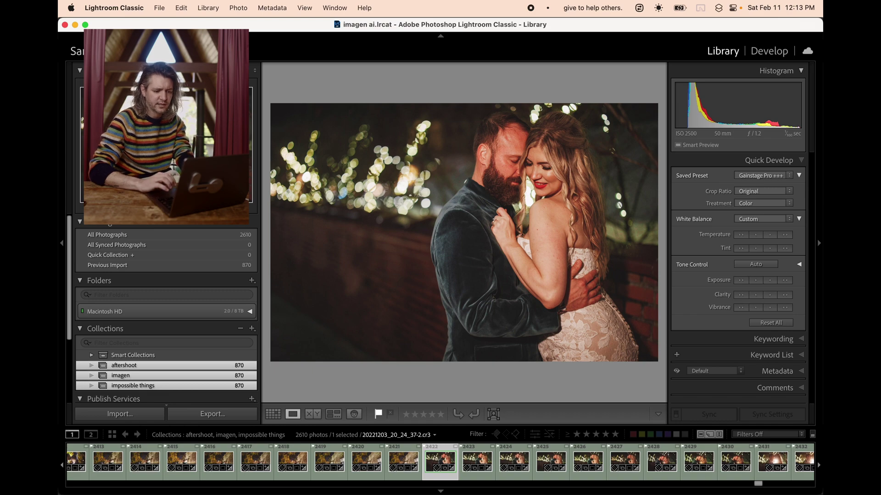
Step: Open the laughing couple on the green-lit dance floor, 20221203_20_44_17-3.cr3, and compare the original with its copies
key(g)
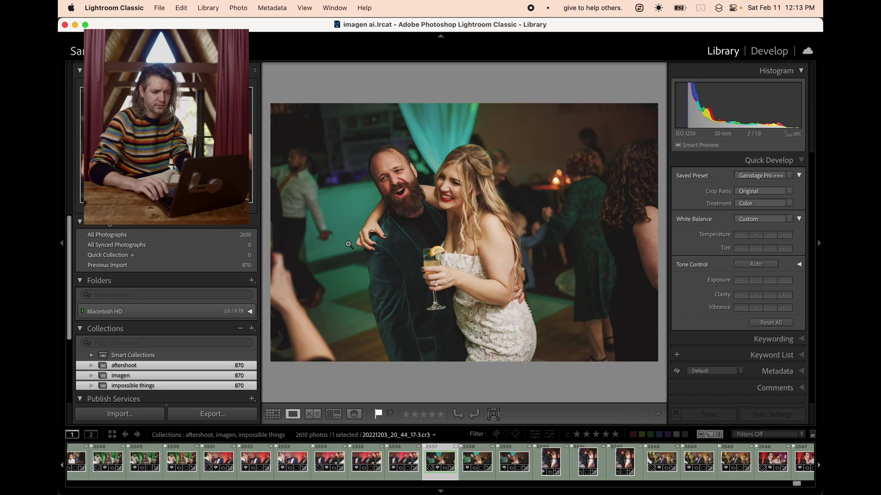
key(Right)
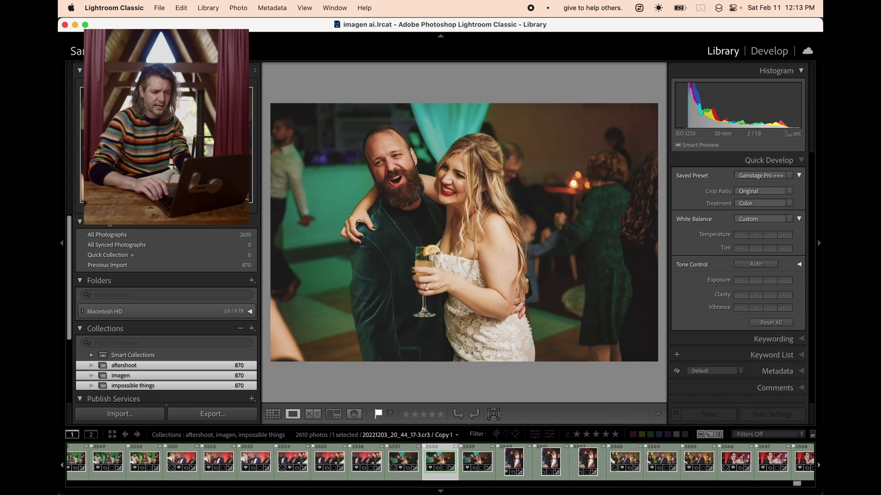
key(Right)
key(Left)
key(Left)
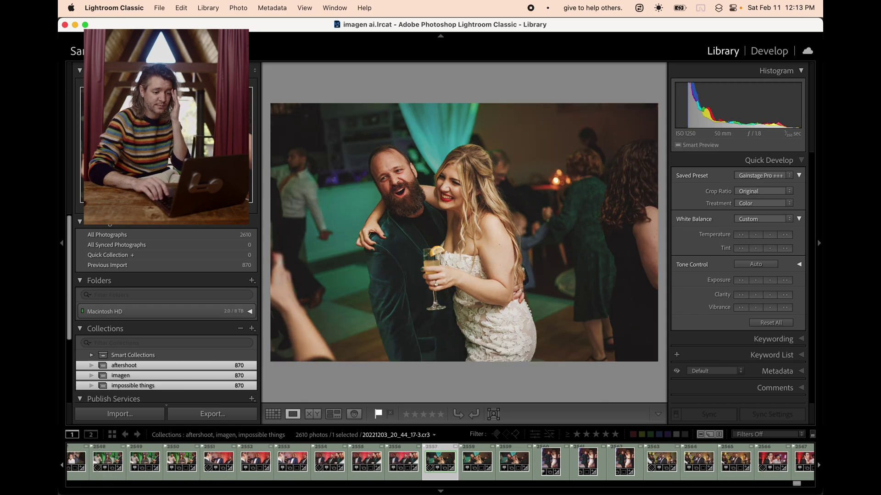
key(Right)
key(Left)
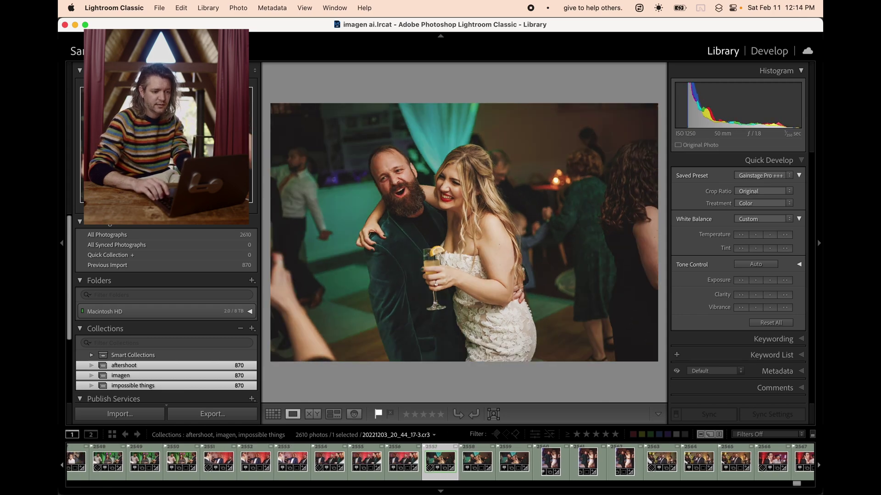
key(Right)
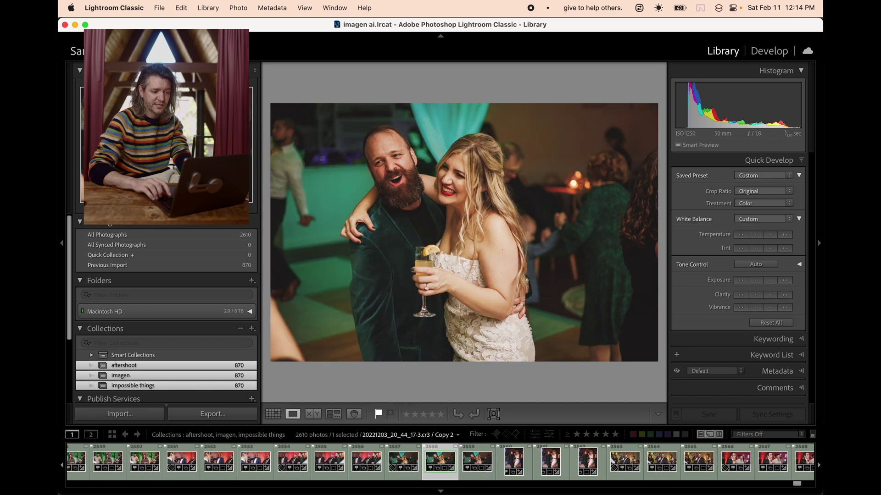
Step: Open the women's group under the "Let's Party" neon sign, 20221203_20_53_34-2.cr3, near the grid's end and compare its versions
key(g)
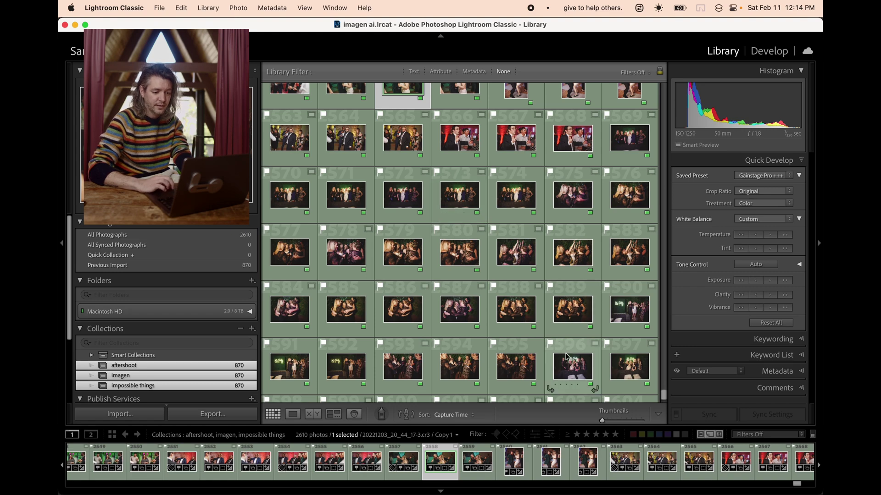
scroll(592, 296, down, 3)
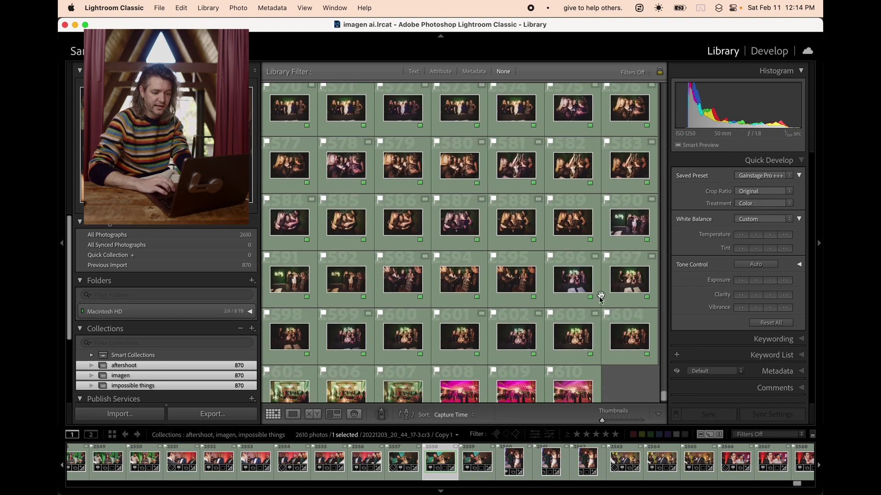
double_click(626, 337)
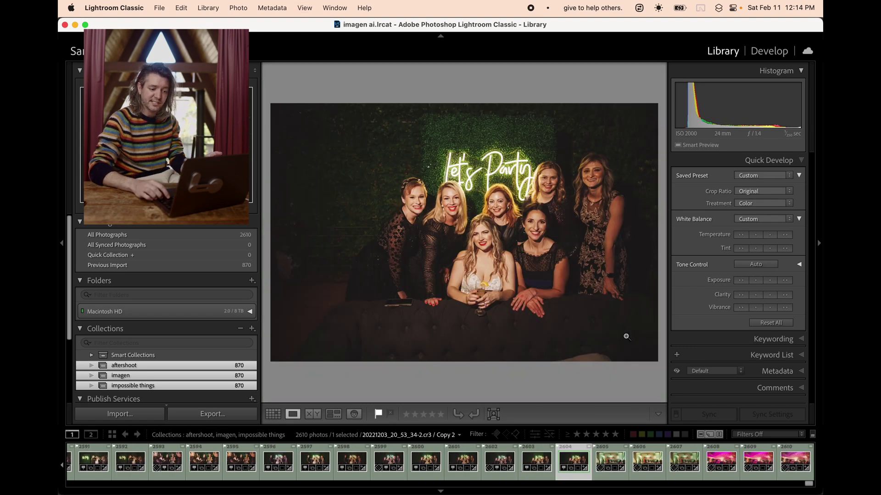
key(Left)
key(Left)
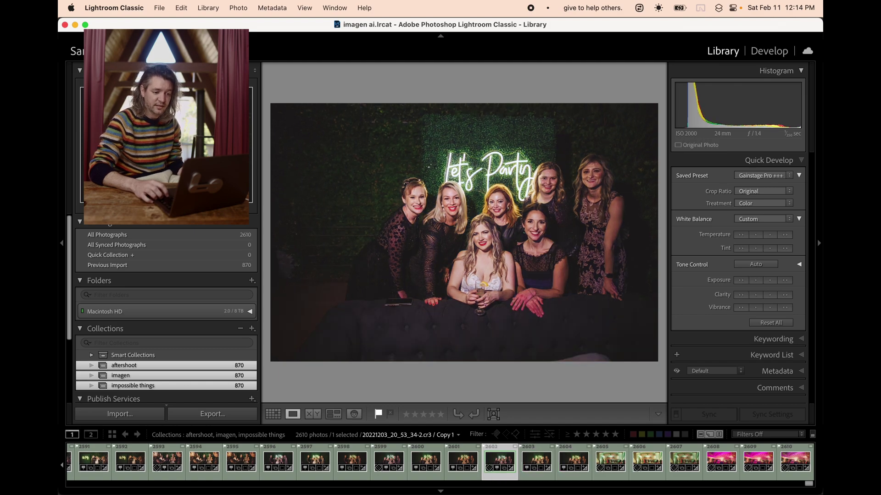
key(Right)
key(Right)
key(Left)
key(Left)
key(Right)
Step: Step back through the neon sign group shots, checking the versions of 20221203_20_53_31-3.cr3 and continuing to 20221203_20_53_29.cr3
key(Left)
key(Left)
key(Left)
key(Left)
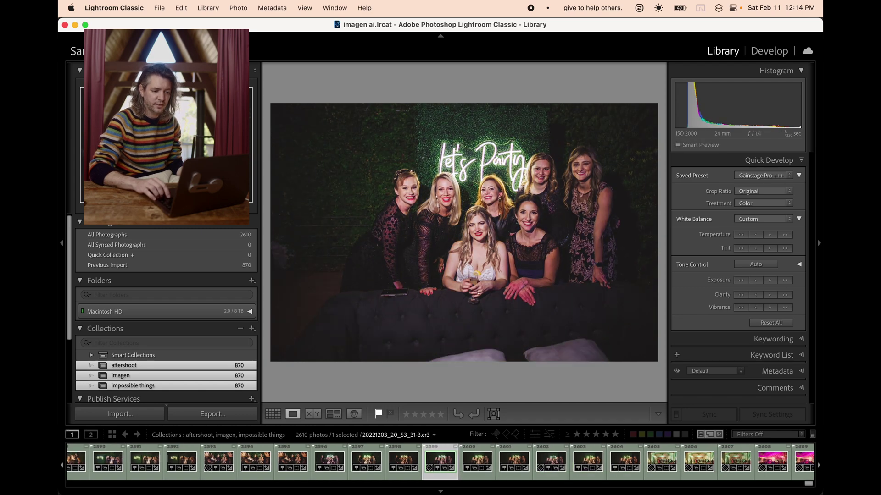
key(Left)
key(Left)
key(Left)
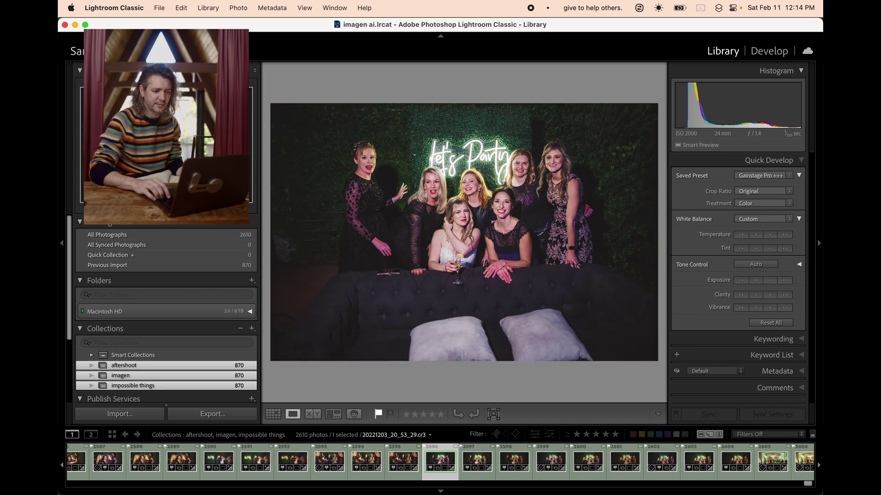
Step: Step back to the women chatting, 20221203_20_52_34-3.cr3, and the women drinking beside the neon sign, 20221203_20_52_27.cr3
key(Left)
key(Left)
key(Left)
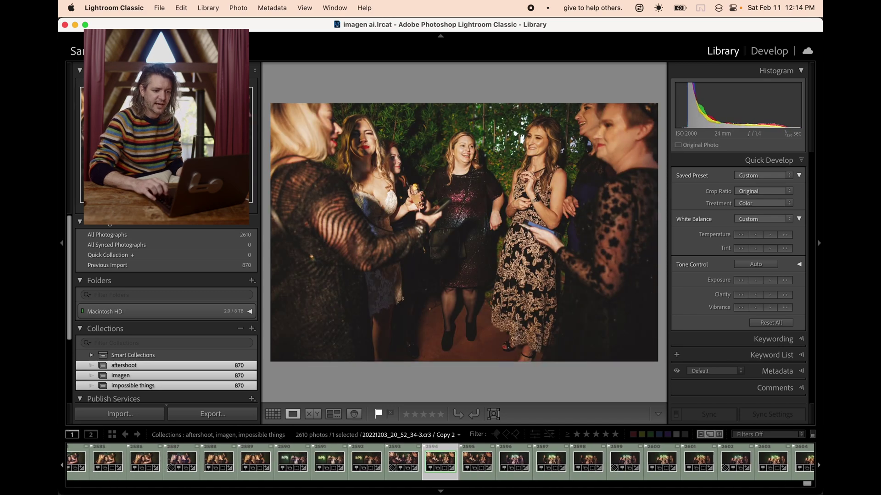
key(Left)
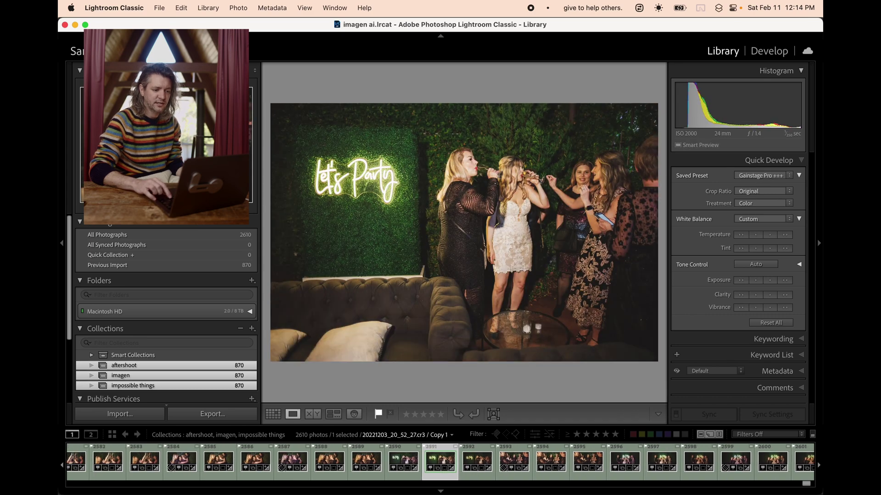
Step: Review the earlier photos of the bride with her friends, moving back to the huddle in 20221203_20_51_58.cr3
key(Left)
key(Left)
key(Left)
key(Left)
key(Left)
key(Left)
key(Left)
key(Left)
key(Left)
key(Left)
key(Left)
key(Left)
key(Left)
key(Left)
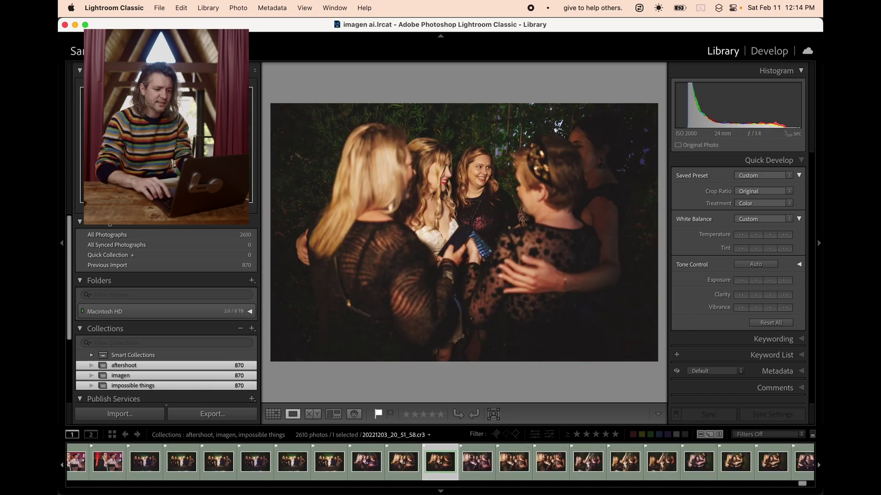
Step: Step back past the huddle to the women's group portrait behind the tufted sofa, 20221203_20_50_46.cr3, and compare its versions
key(Left)
key(Left)
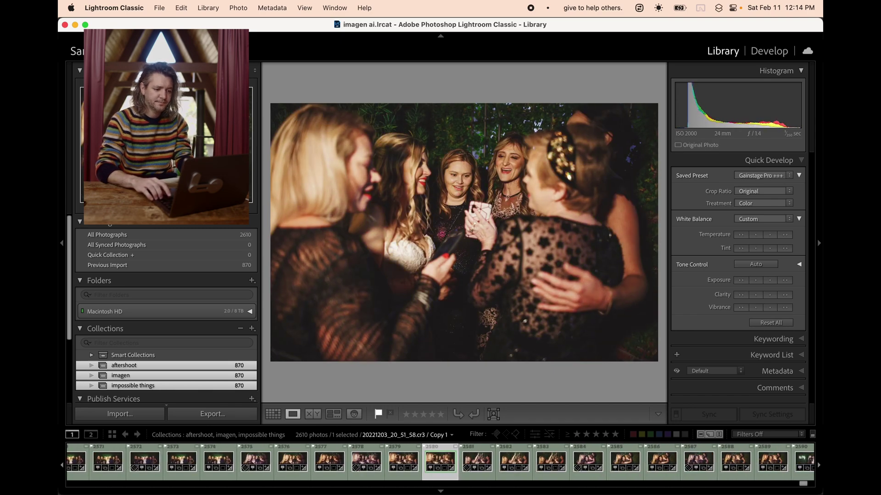
key(Left)
key(Left)
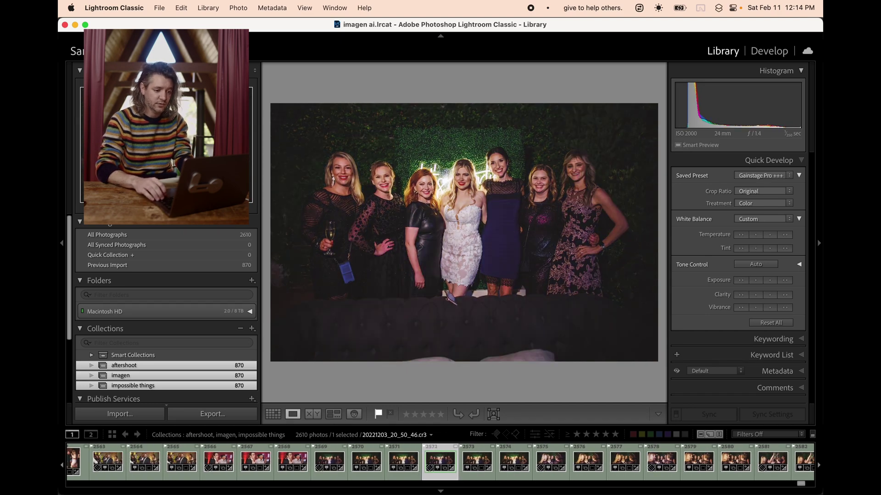
key(Left)
key(Left)
key(Left)
key(Left)
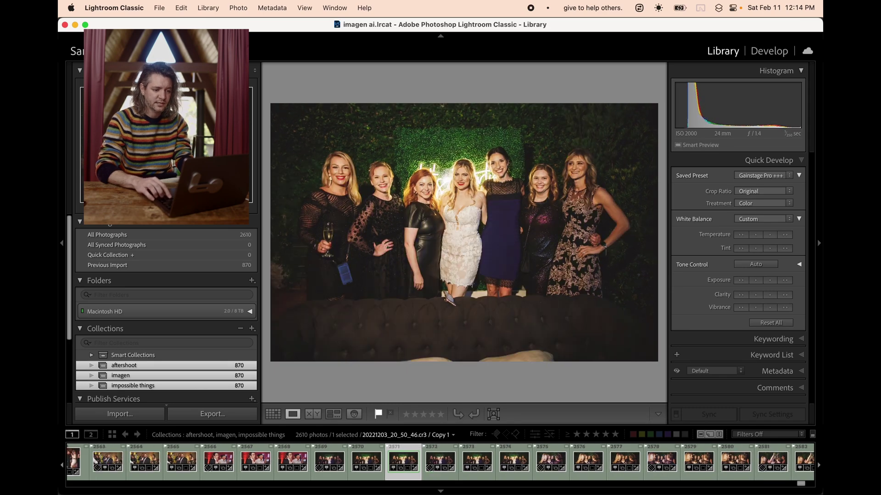
Step: Move back to the guest in glasses dancing against the red-lit wall, 20221203_20_45_06.cr3, and view it large
key(Left)
key(Left)
key(Left)
key(g)
key(e)
key(Right)
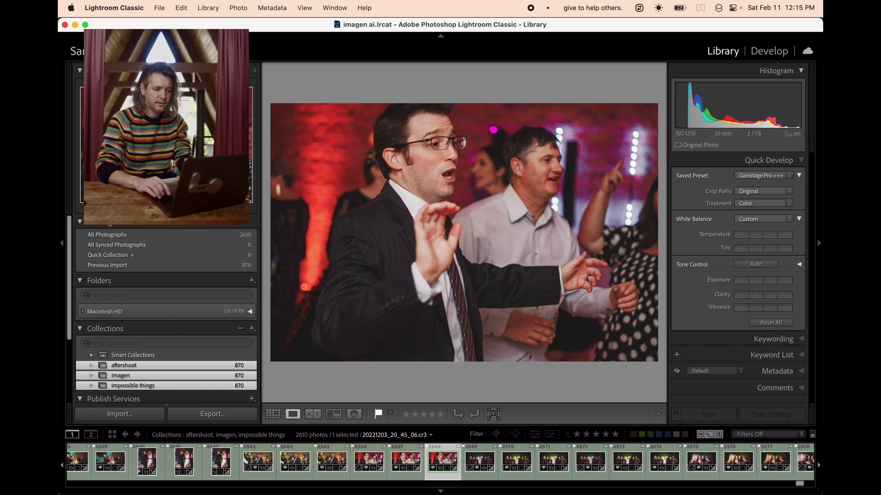
Step: Step back to the bearded guest holding a drink, 20221203_20_45_03.cr3, and check its versions
key(g)
key(Left)
key(Left)
key(Left)
key(e)
key(Left)
key(Left)
key(Left)
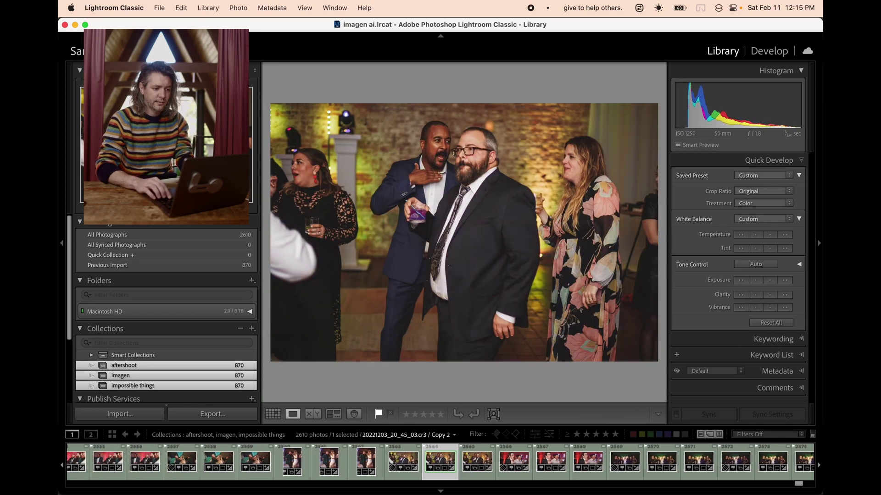
Step: Open the pink-lit dance floor photo, 20221203_21_17_38-2.cr3, at the grid's end and compare its three versions
key(g)
scroll(552, 318, down, 1)
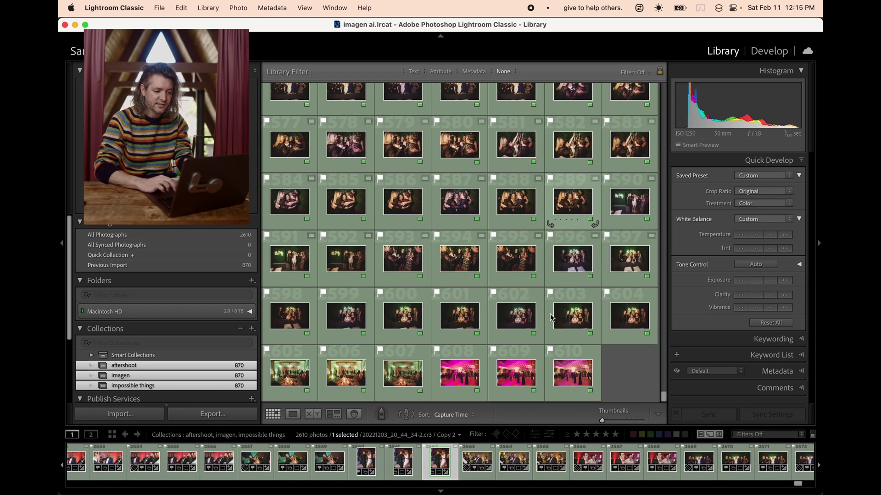
click(465, 380)
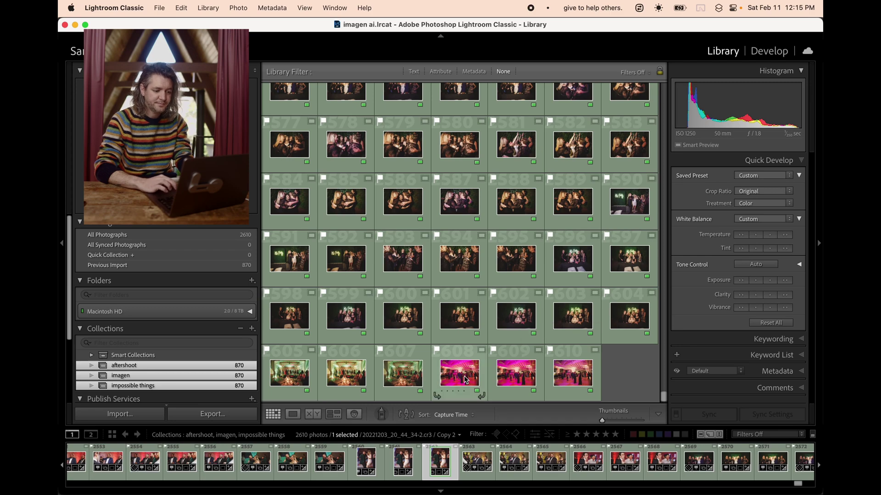
double_click(464, 380)
key(Right)
key(Right)
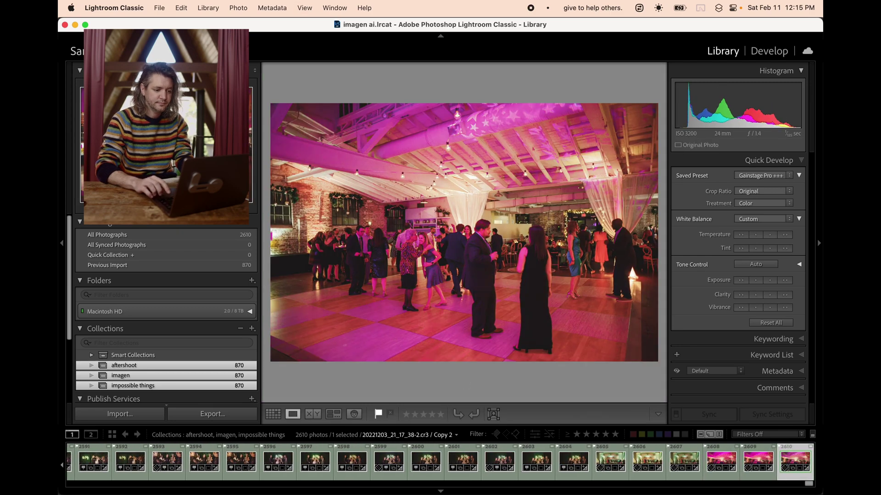
Step: Step back through the green-lit reception room versions to 20221203_21_17_15.cr3
key(Left)
key(Left)
key(Left)
key(Left)
key(Left)
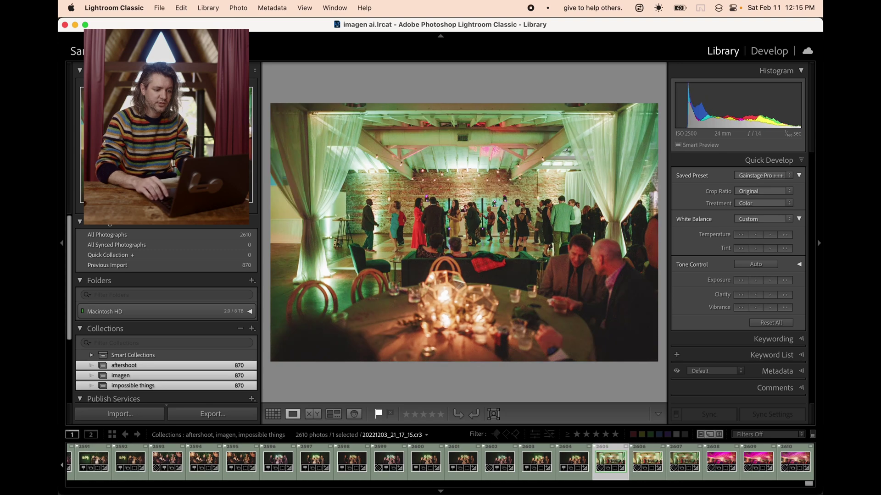
Step: Go forward through the green-lit reception versions and recheck the pink dance floor edits of 20221203_21_17_38-2.cr3
key(Right)
key(Right)
key(Right)
key(Right)
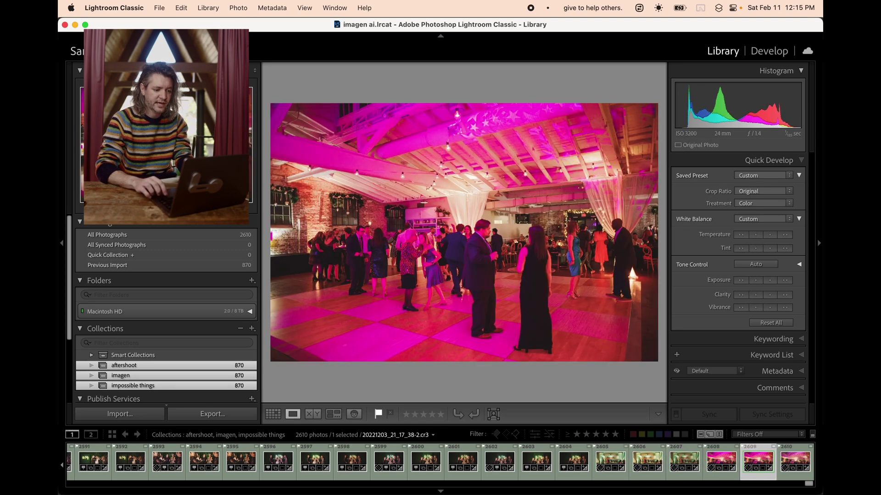
key(Right)
Step: Open the family portrait on the boardwalk, 20221203_17_05_01.cr3, and compare the original with Copy 1 and Copy 2
key(g)
scroll(645, 287, up, 10)
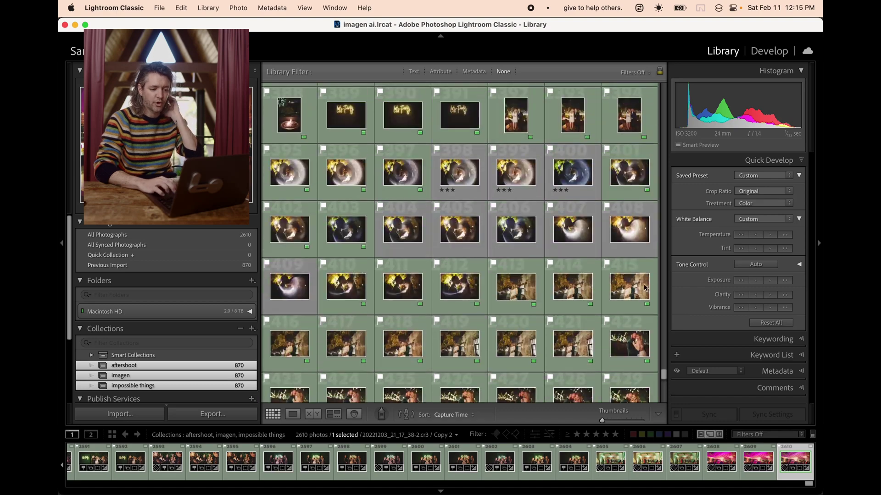
drag(664, 373, 663, 320)
double_click(300, 212)
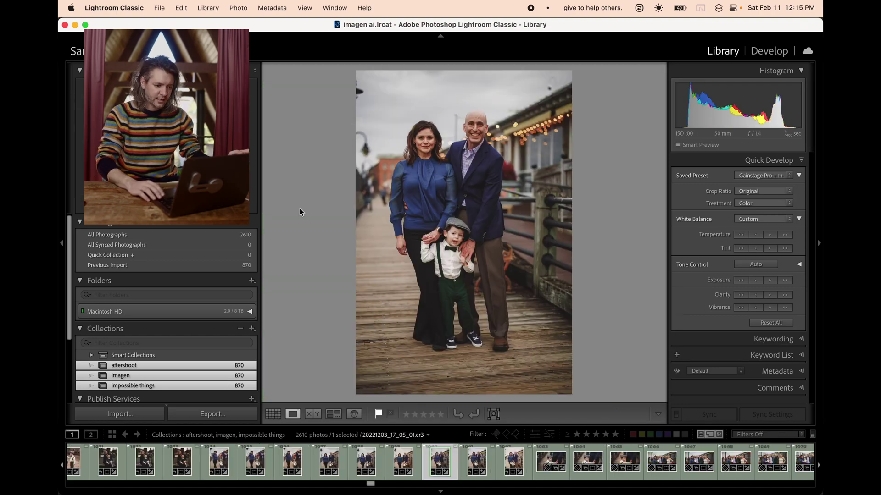
key(super+apostrophe)
key(Left)
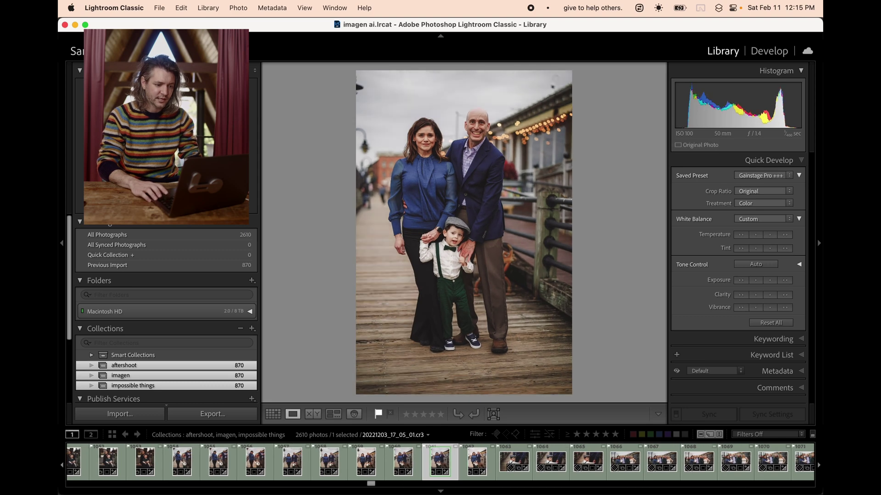
key(Left)
key(Right)
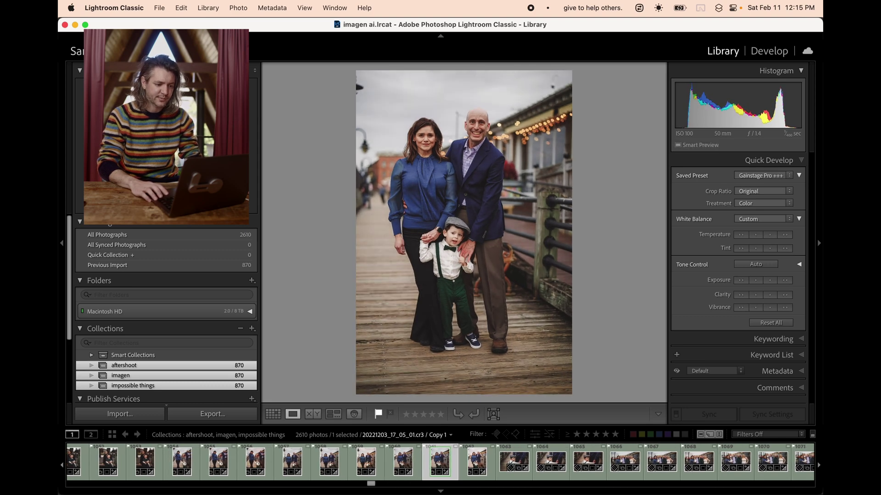
key(Right)
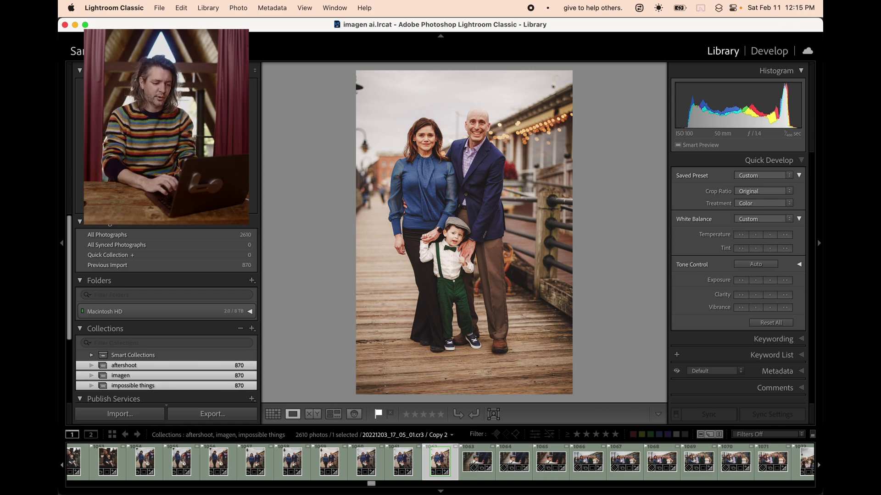
Step: Open the couple's night portrait under the autumn tree, 20221203_20_23_00.cr3, and compare its versions back and forth
key(g)
scroll(458, 188, up, 10)
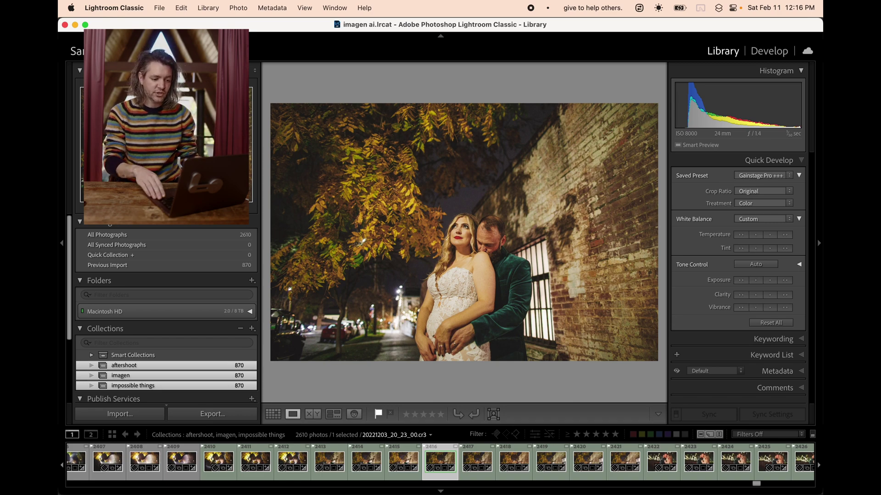
key(Right)
key(Right)
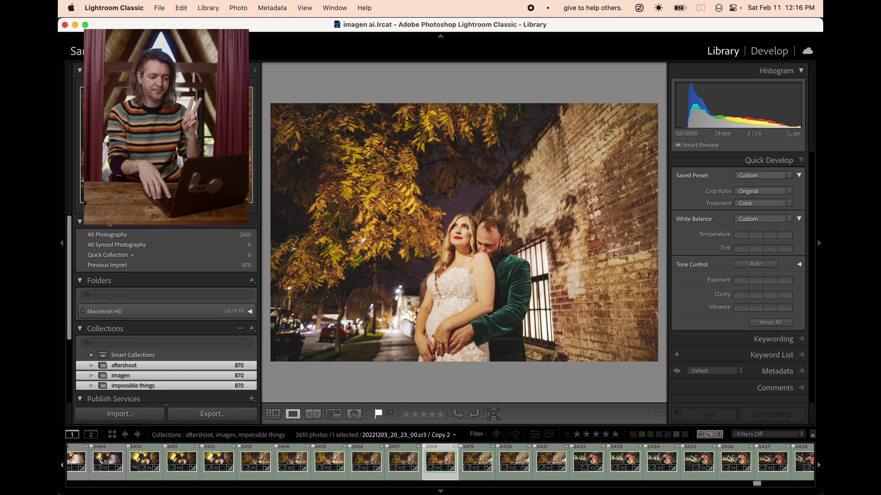
key(Left)
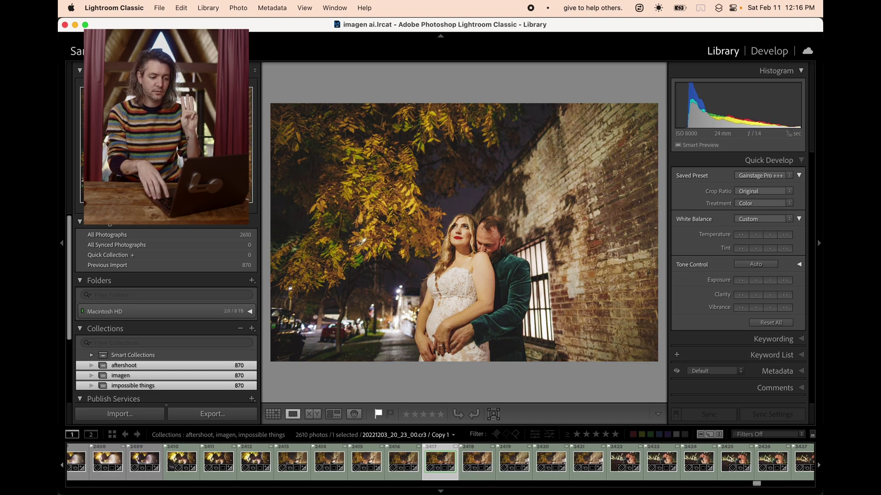
key(Left)
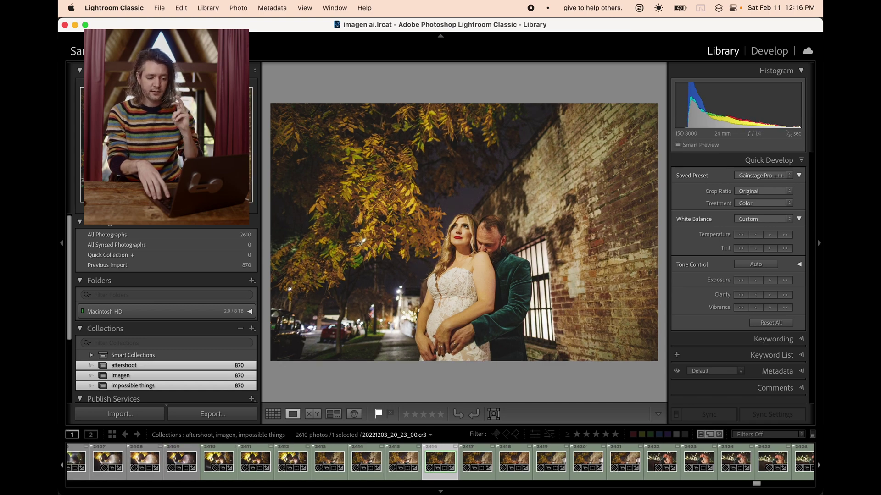
key(Right)
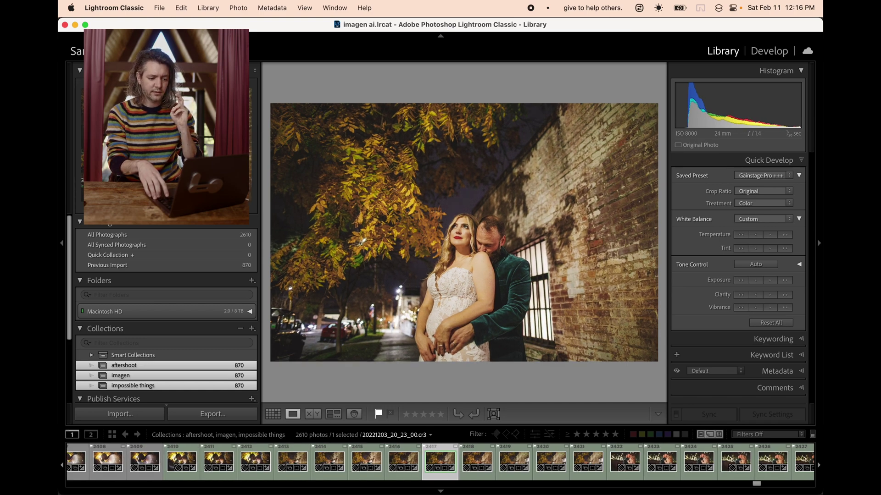
Step: Step back to compare the versions of the couple's embrace by the brick wall, 20221203_20_22_58.cr3, and return to the grid's end
key(Left)
key(Left)
key(Left)
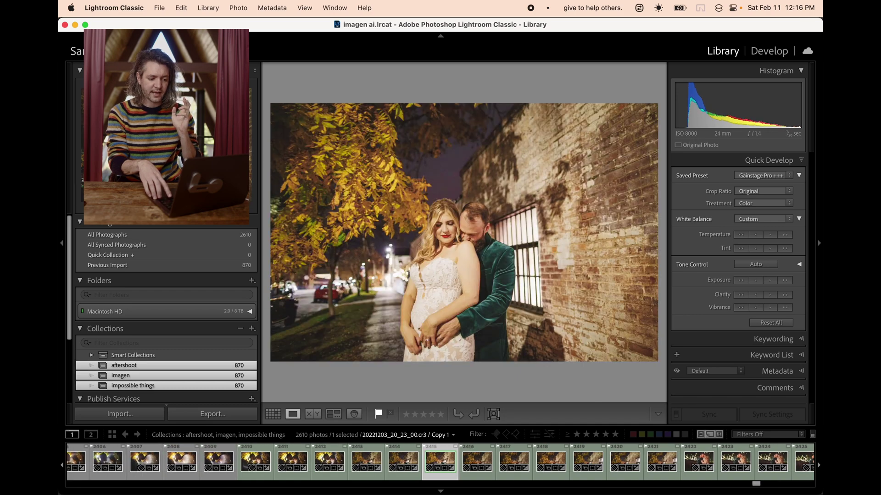
key(Left)
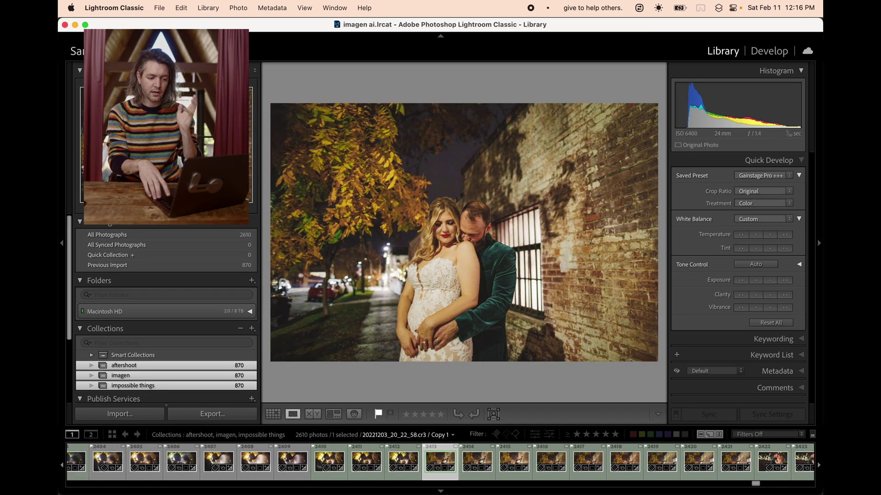
key(Right)
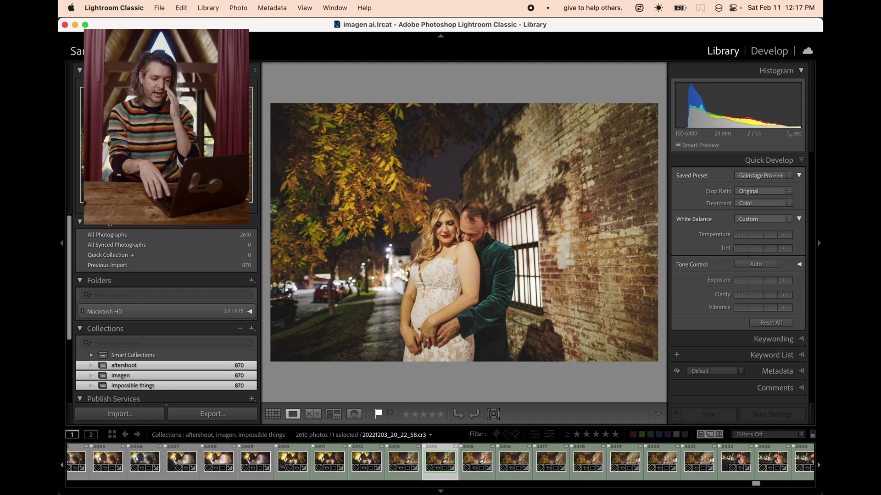
key(g)
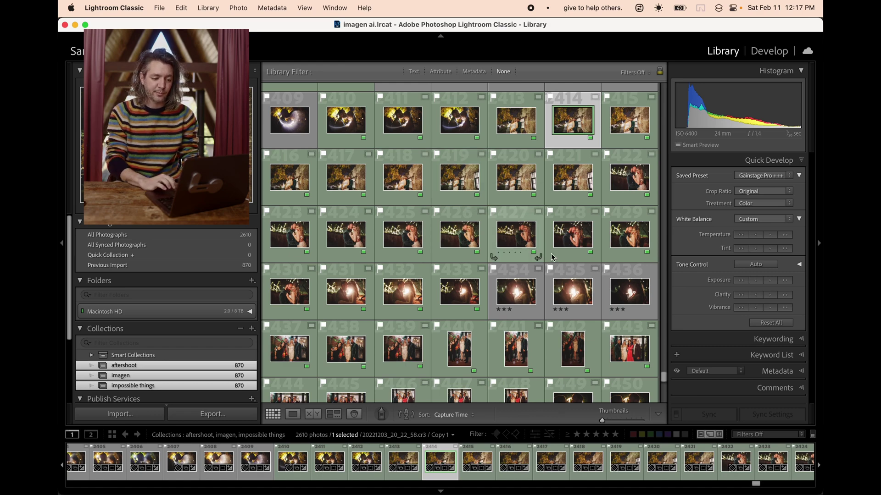
scroll(532, 254, down, 20)
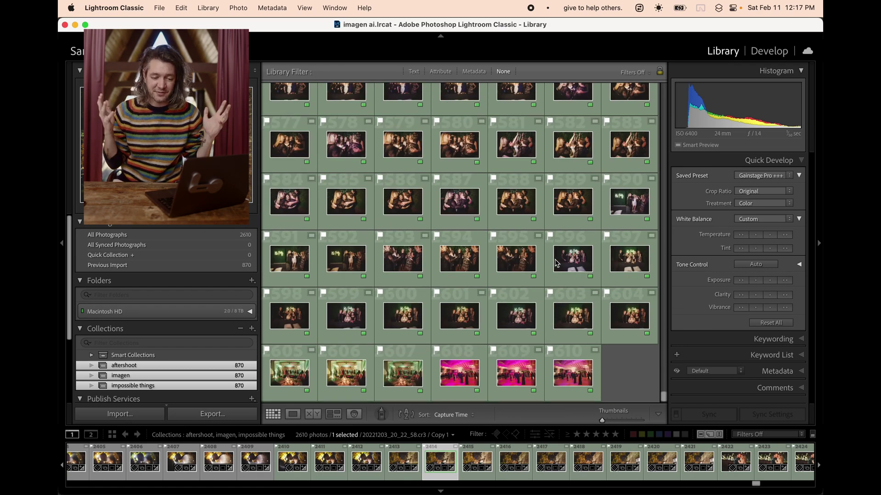